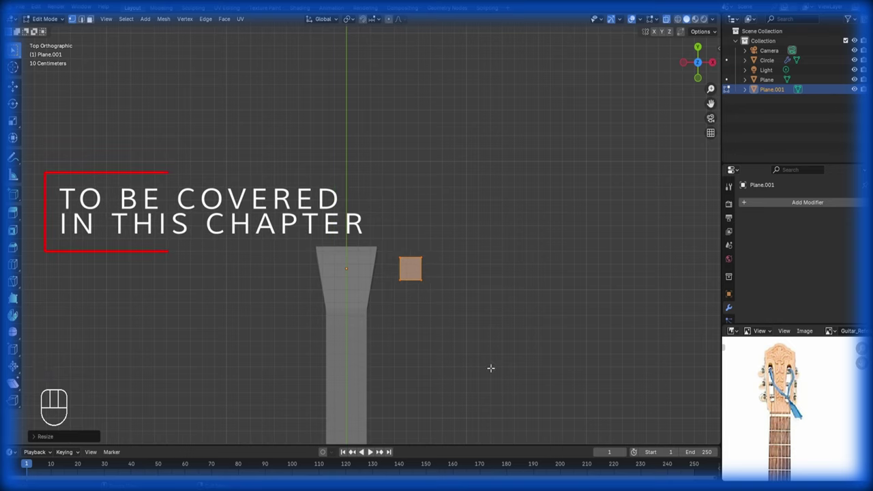
key(KP_3)
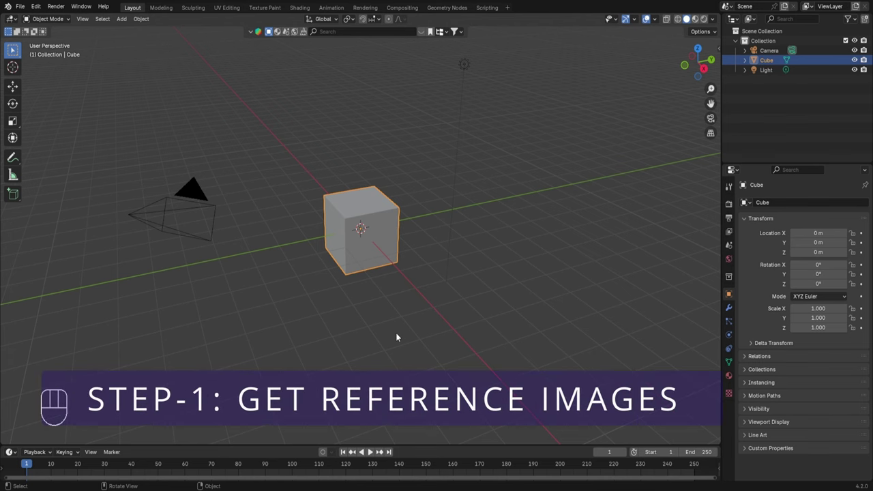
scroll(442, 354, down, 1)
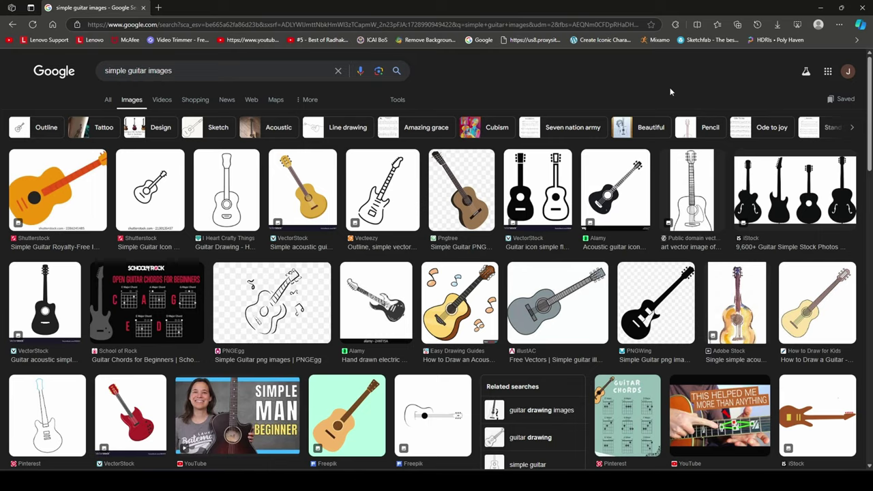
- Browse the image results for simple guitar pictures to find a suitable modelling reference
scroll(668, 102, down, 2)
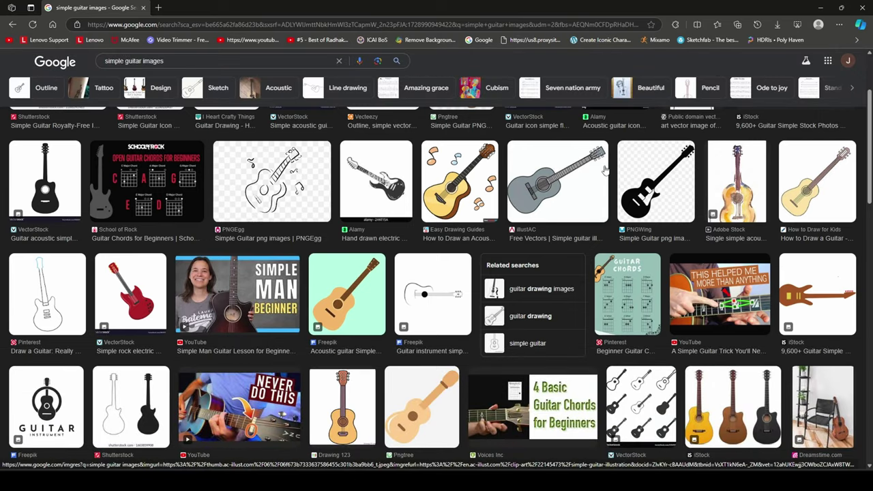
scroll(604, 168, down, 4)
scroll(604, 164, down, 2)
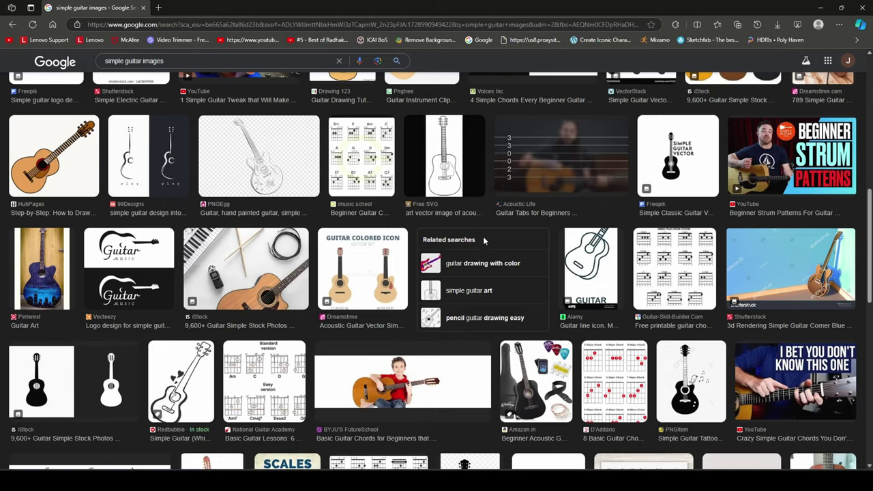
scroll(483, 236, up, 4)
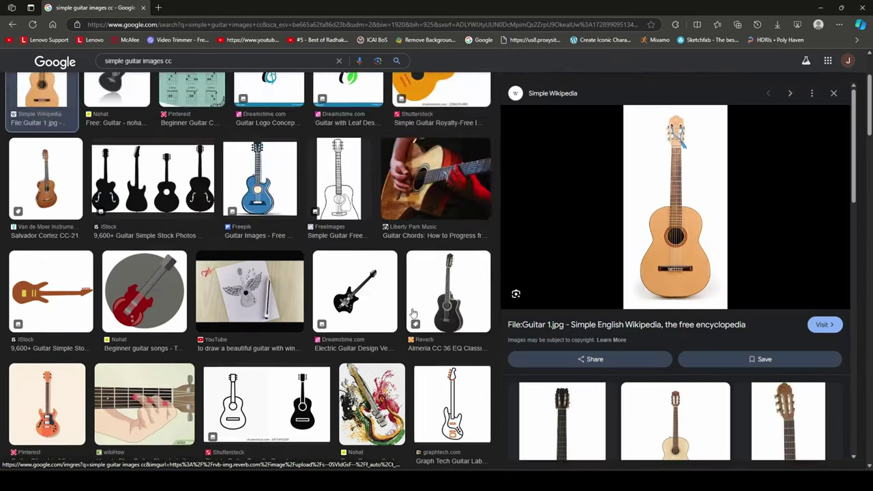
scroll(507, 271, down, 2)
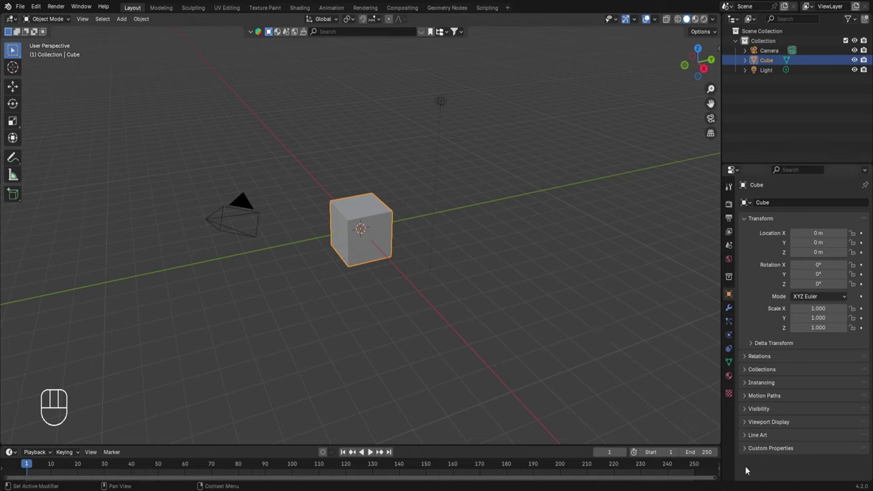
- Split the Properties area horizontally and turn its lower part into an Image Editor
right_click(782, 481)
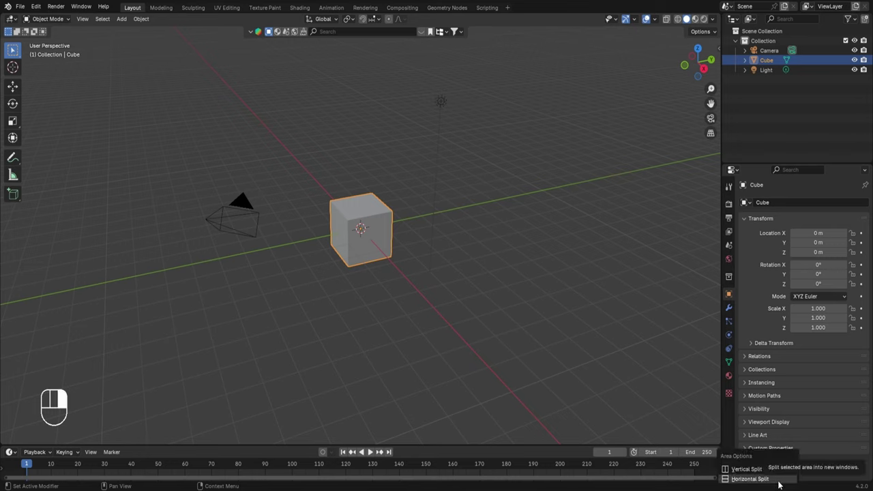
click(778, 481)
click(773, 322)
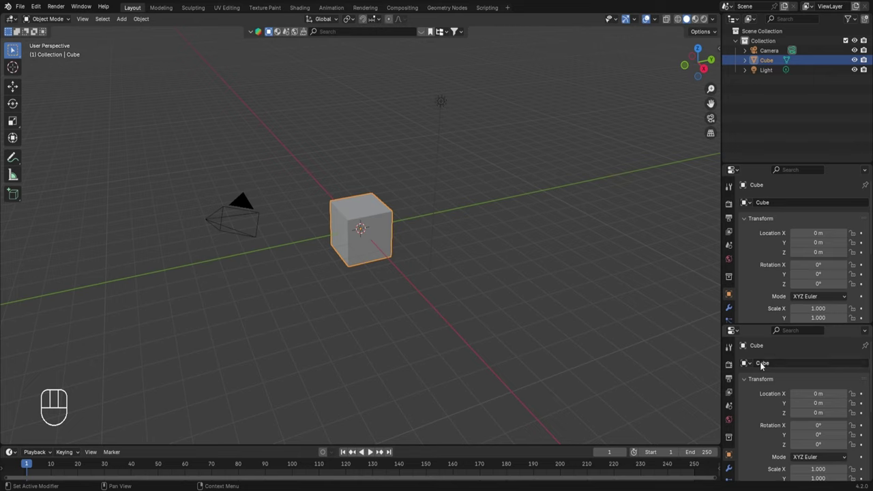
click(732, 330)
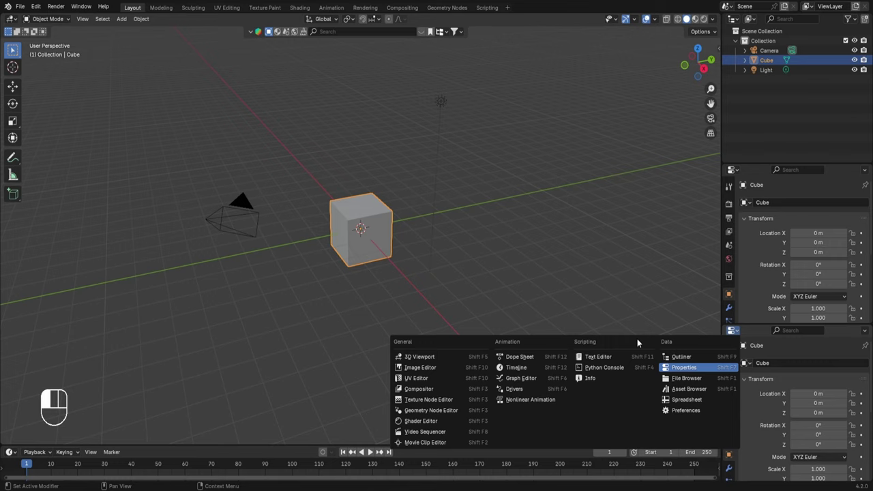
click(451, 367)
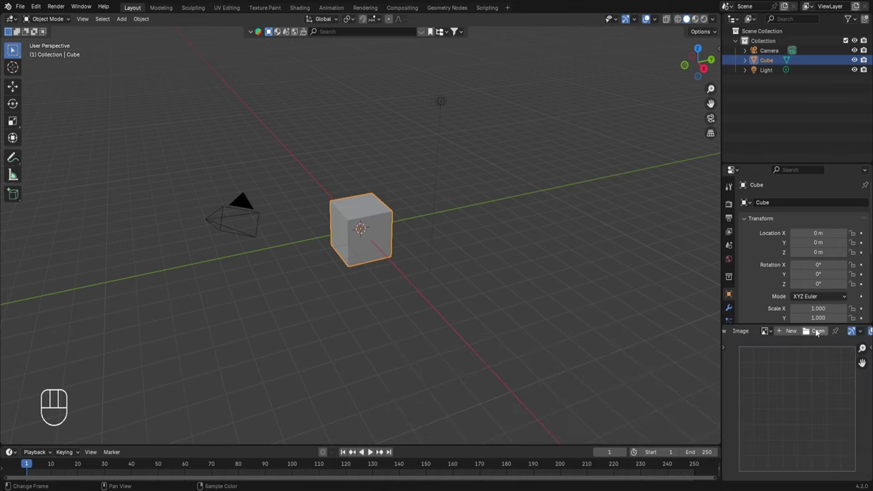
- Load Guitar_Reference.jpg into the Image Editor and frame the guitar
click(815, 331)
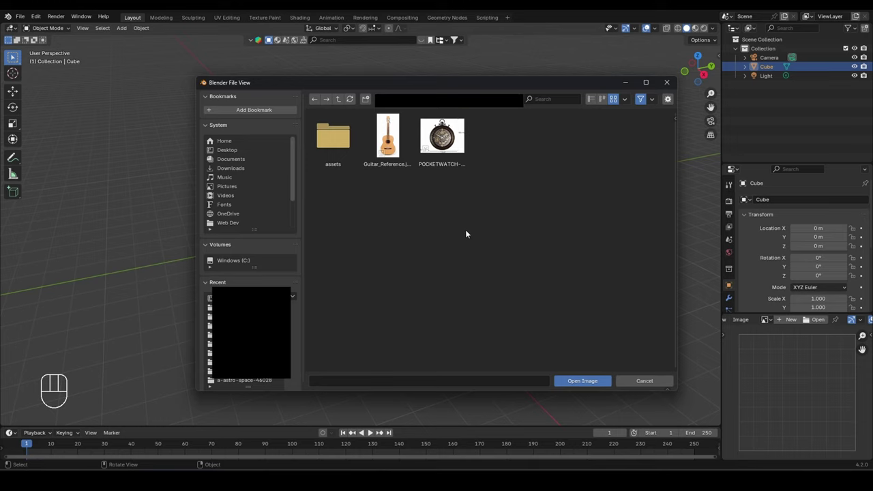
click(394, 158)
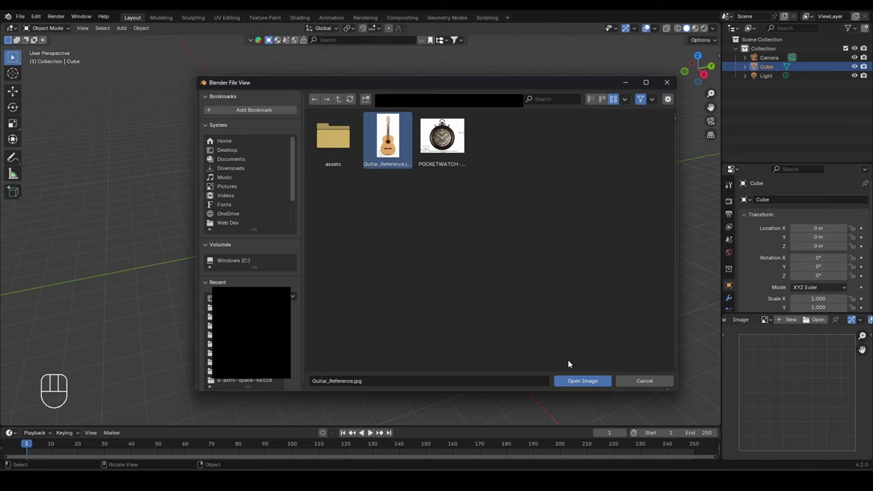
click(581, 381)
scroll(783, 411, down, 3)
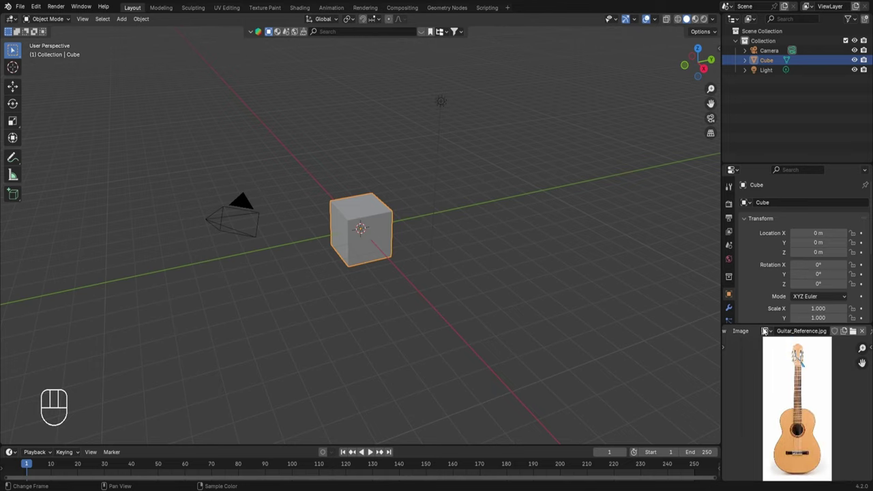
scroll(766, 331, up, 3)
scroll(818, 332, up, 1)
scroll(813, 384, up, 1)
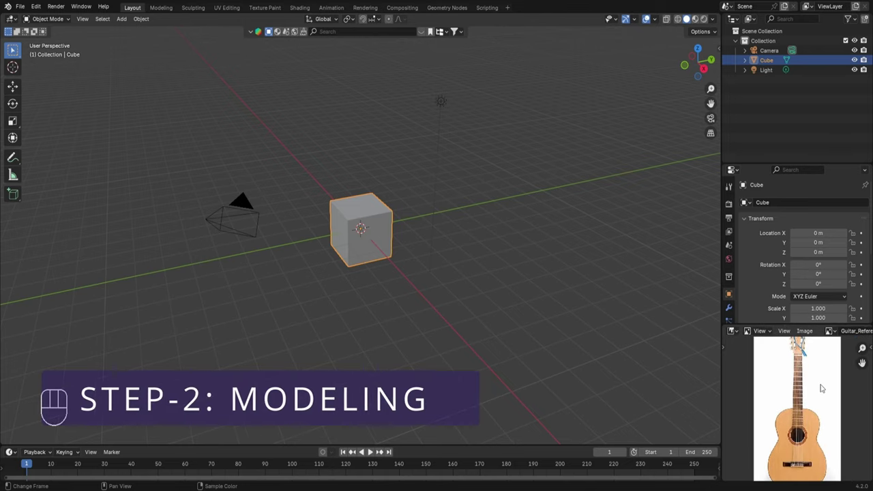
scroll(814, 384, down, 1)
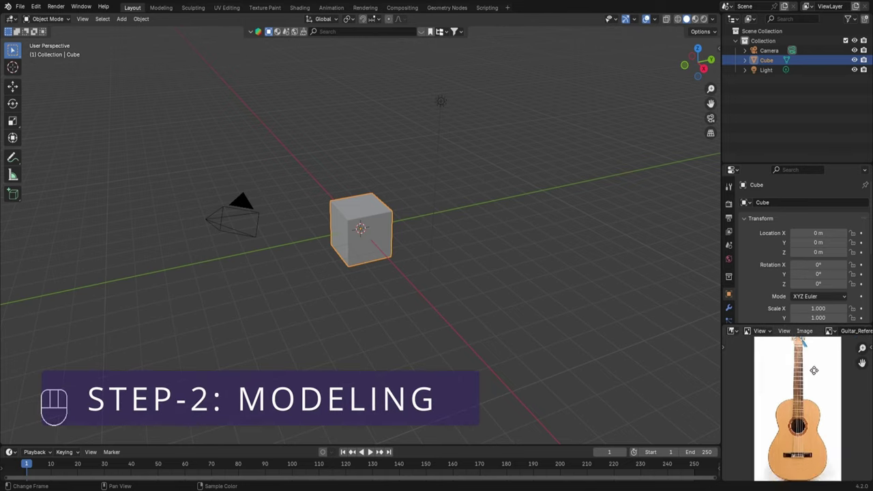
- Replace the default cube with a mesh circle and open the circle in Edit Mode
key(x)
click(419, 283)
key(shift+a)
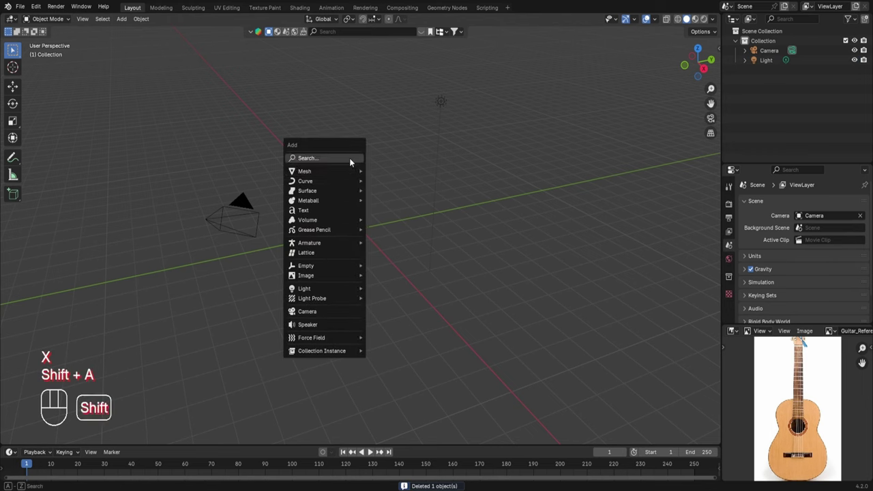
mouse_move(349, 171)
click(386, 191)
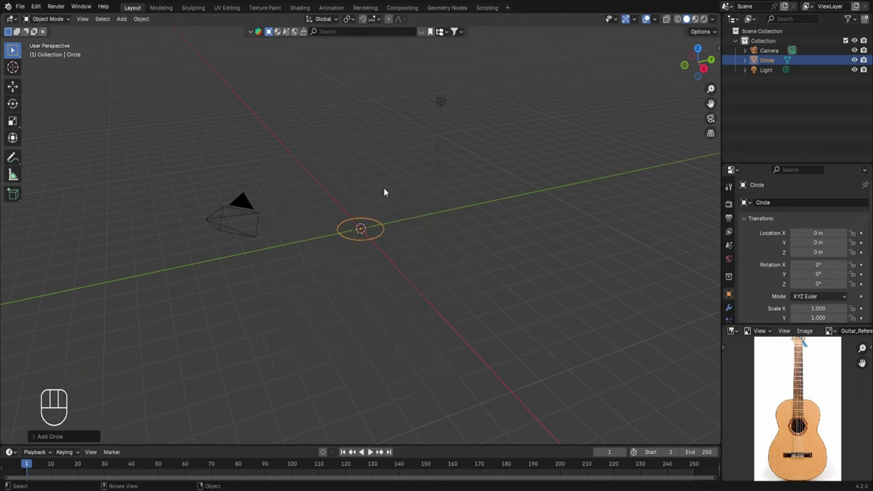
middle_drag(384, 193, 371, 247)
key(Tab)
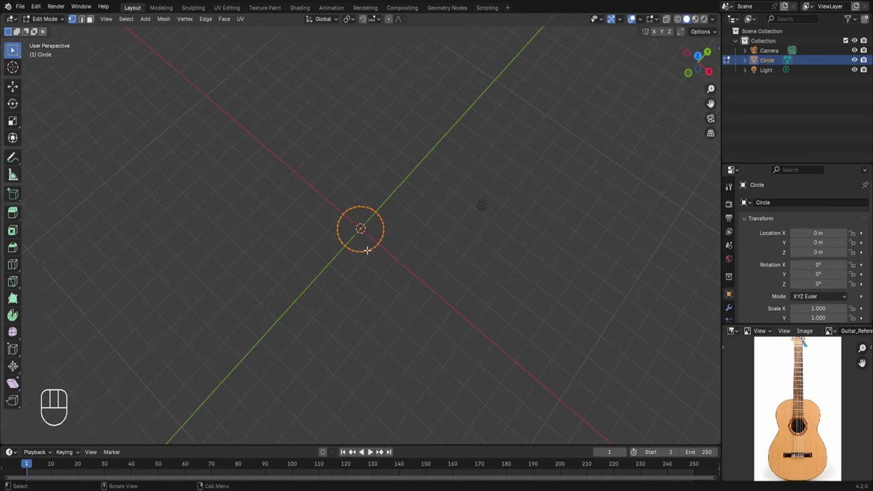
scroll(370, 251, up, 5)
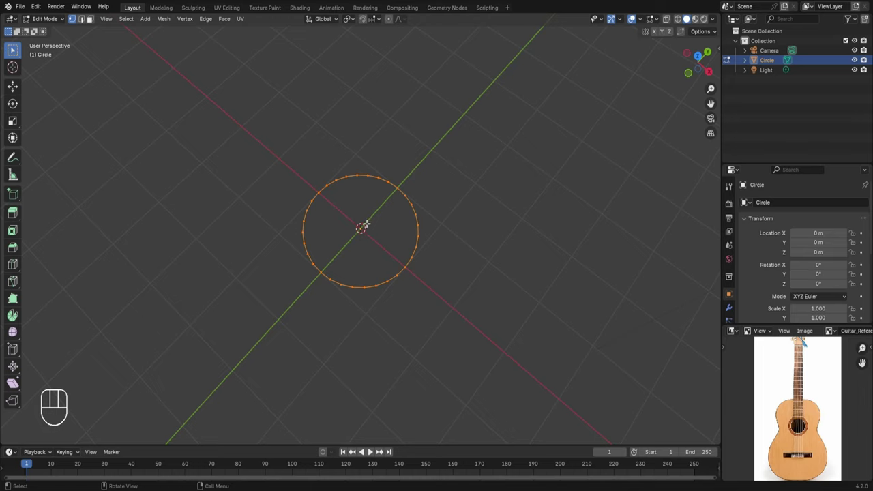
click(366, 174)
key(g)
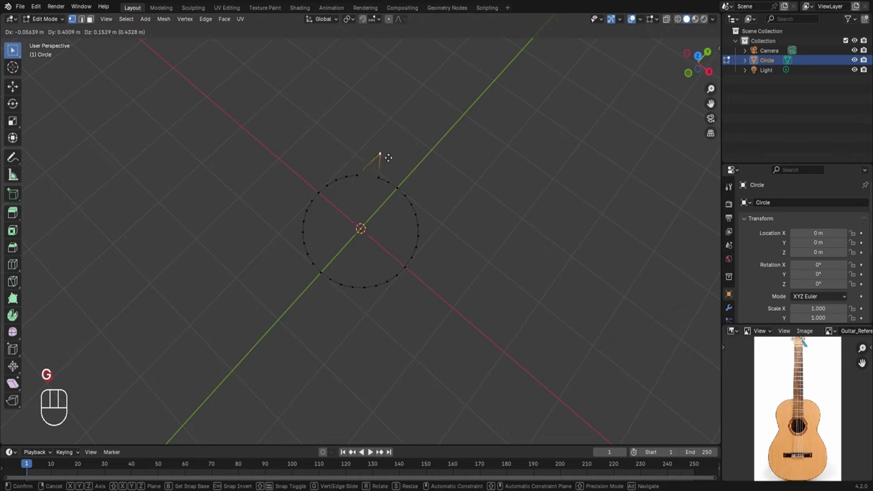
right_click(387, 157)
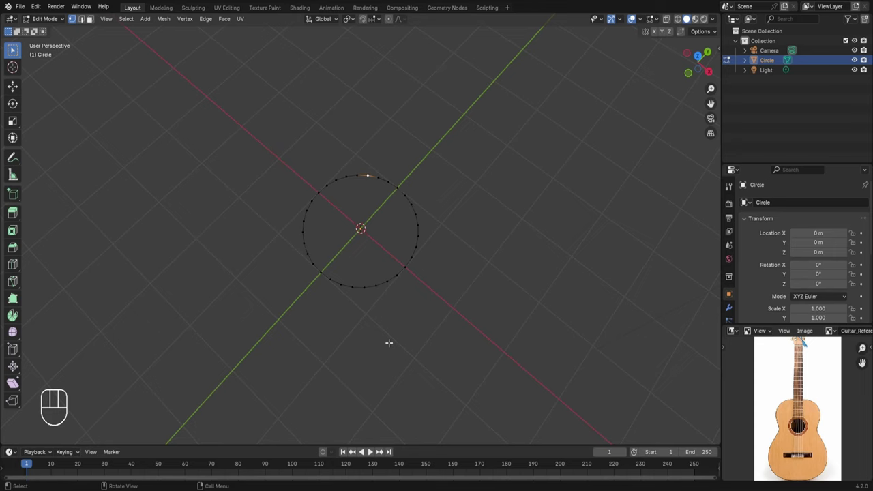
- In top orthographic view, delete the vertices forming the upper arc of the circle
key(KP_7)
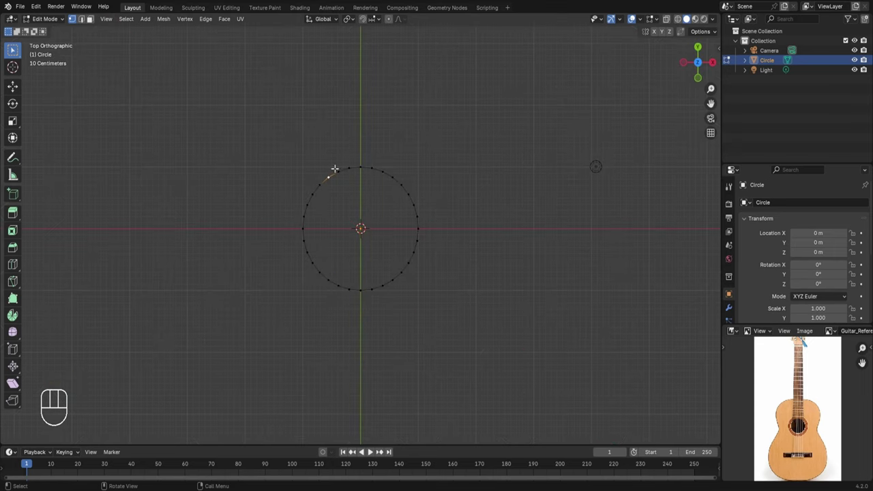
drag(273, 141, 426, 199)
key(x)
click(424, 199)
- Move the two open end vertices up along Y and scale them closer together along X
shift+click(414, 203)
key(g)
key(y)
click(430, 248)
key(s)
key(x)
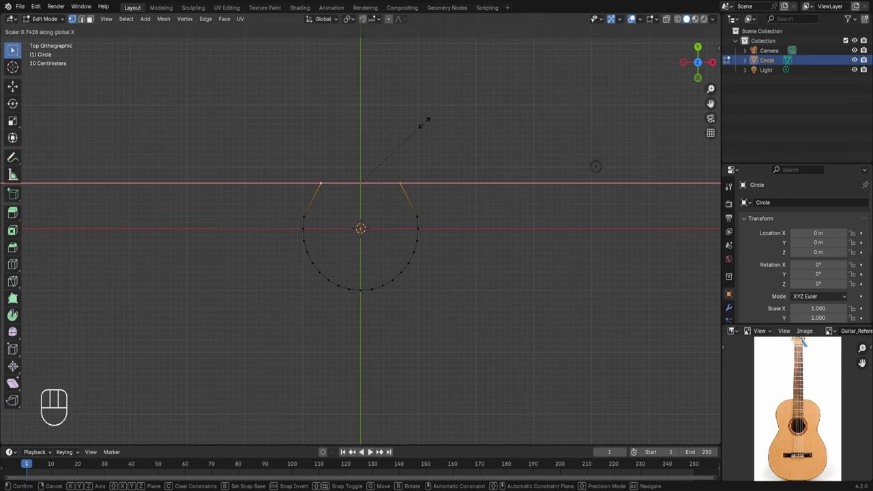
click(424, 121)
- Extrude the left open end vertex upward three times to outline the guitar body's waist and the start of its upper bout
scroll(426, 205, up, 2)
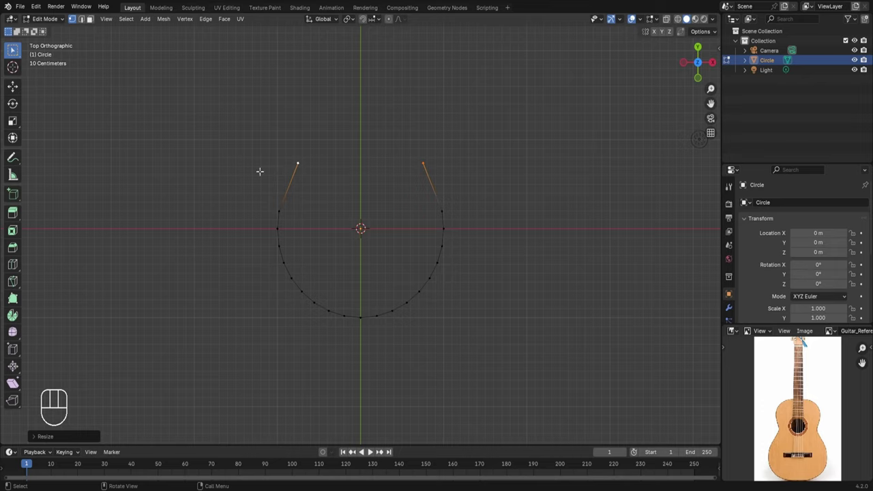
click(197, 156)
click(297, 162)
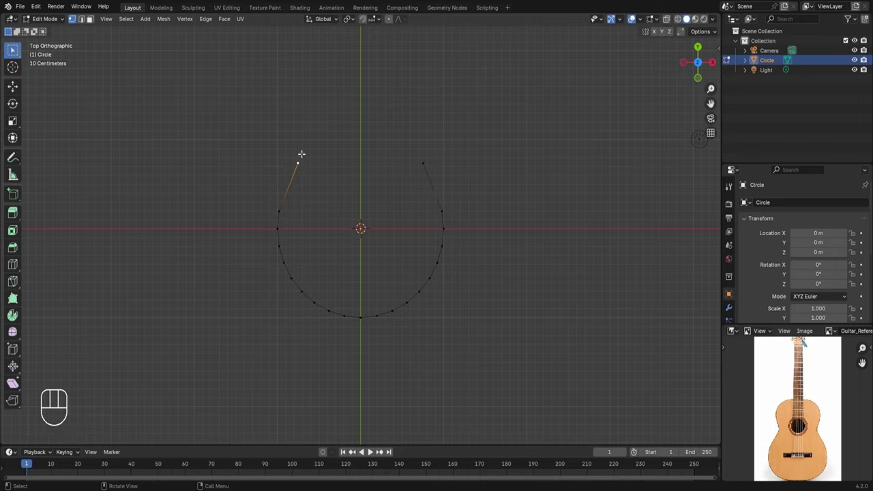
key(e)
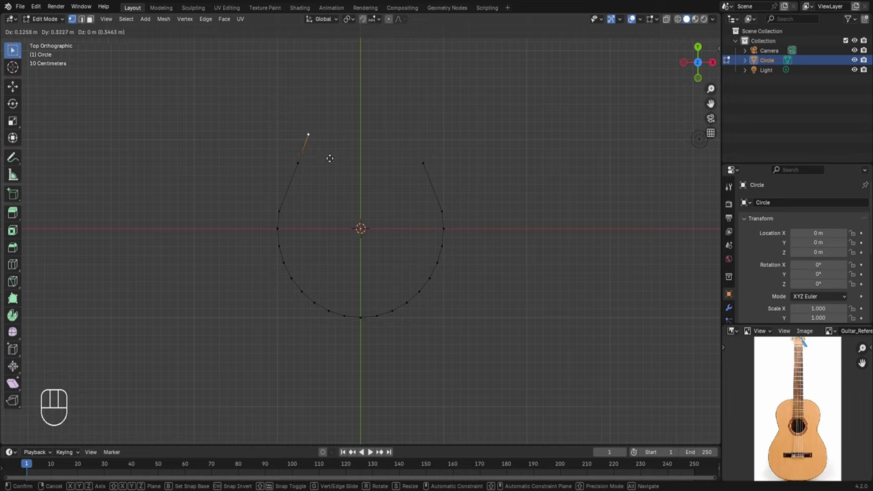
click(331, 159)
key(e)
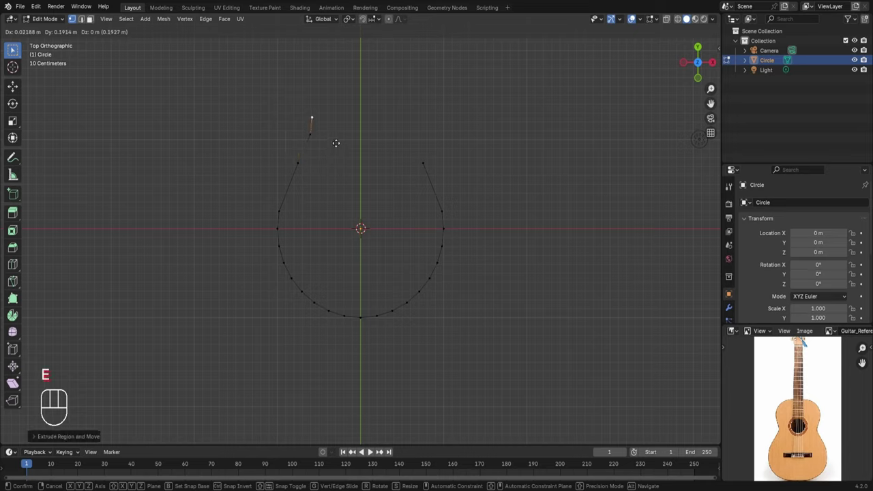
click(336, 129)
key(e)
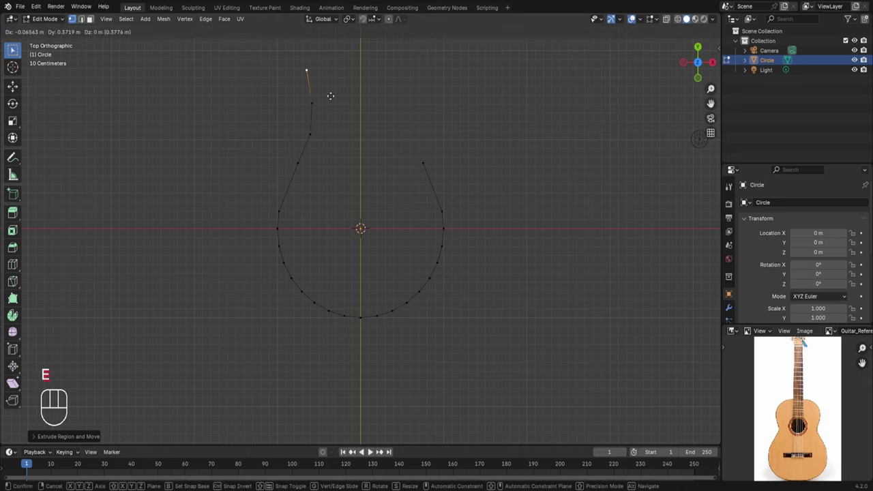
click(324, 100)
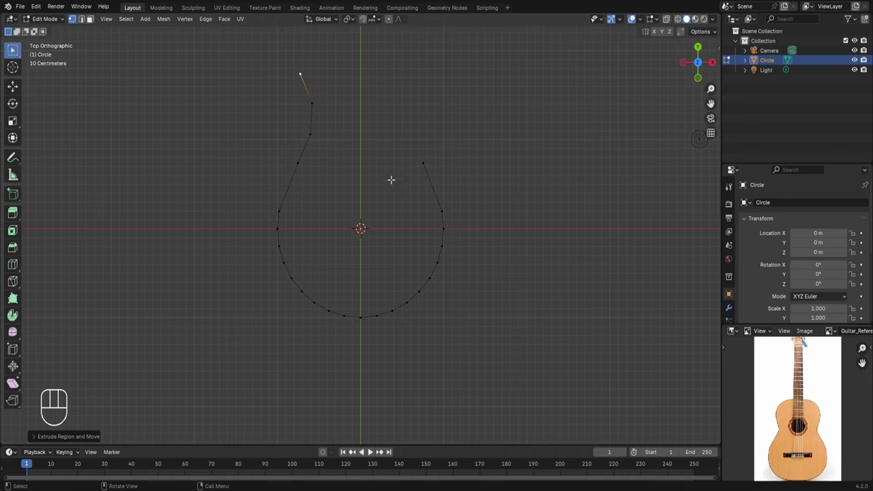
- Extrude the outline's end vertex twice more, closing the upper bout inward to the Y axis
shift+middle_drag(389, 169, 388, 227)
key(e)
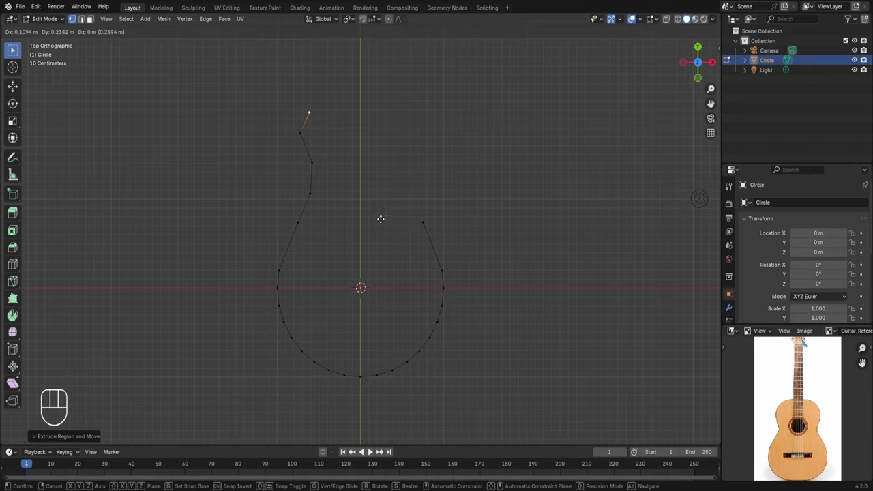
click(383, 219)
key(e)
click(428, 197)
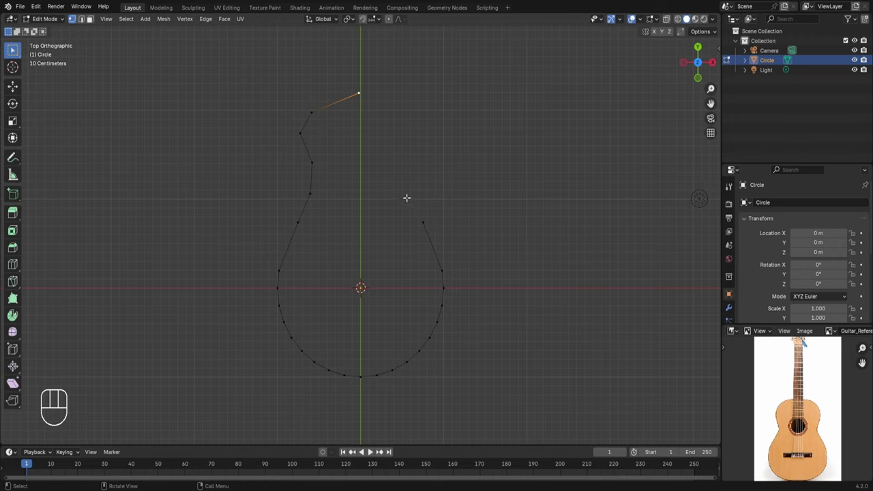
- Delete all vertices of the outline's right half, up to the Y axis
scroll(406, 197, down, 1)
drag(363, 158, 471, 353)
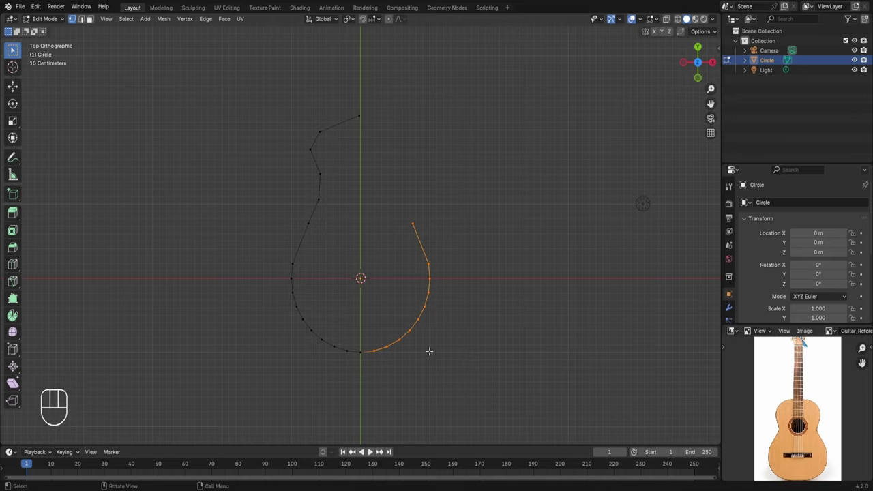
key(x)
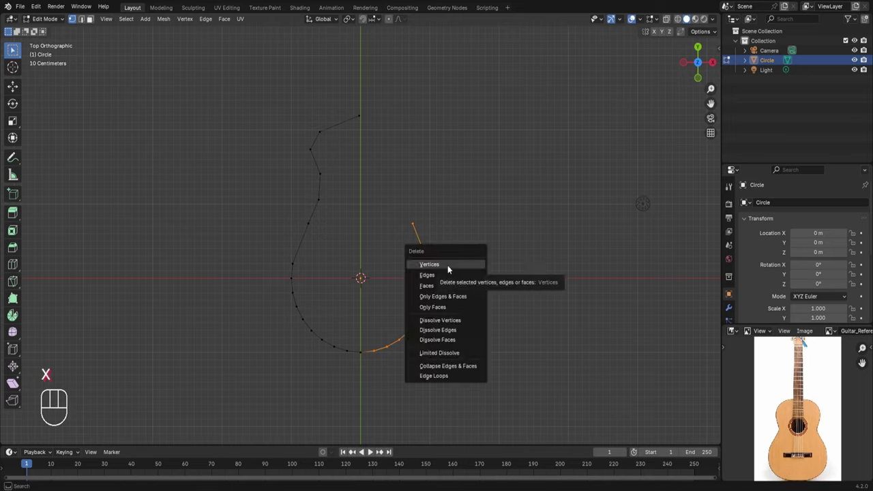
click(447, 266)
- Return to Object Mode and add a Mirror modifier on the X axis to the half outline
key(Tab)
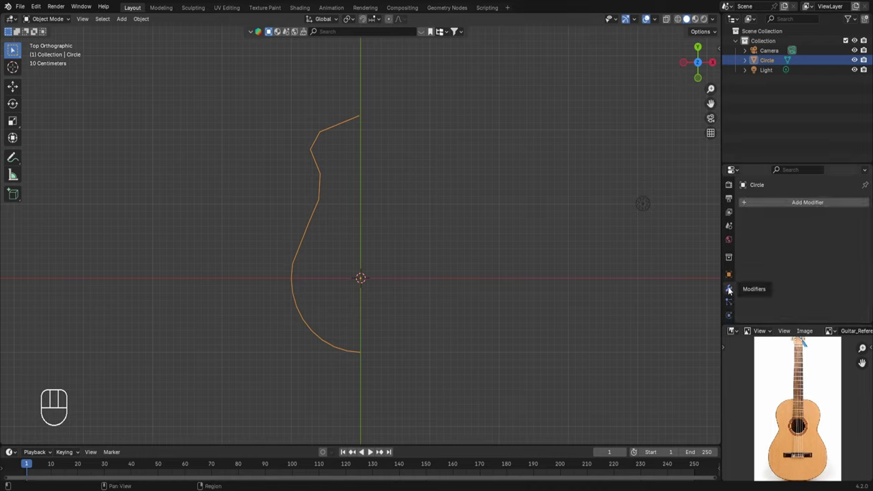
click(791, 203)
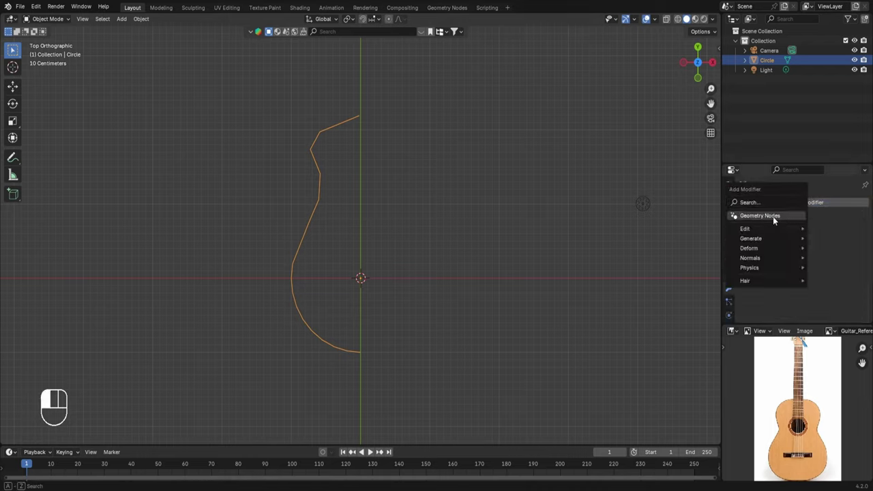
mouse_move(750, 238)
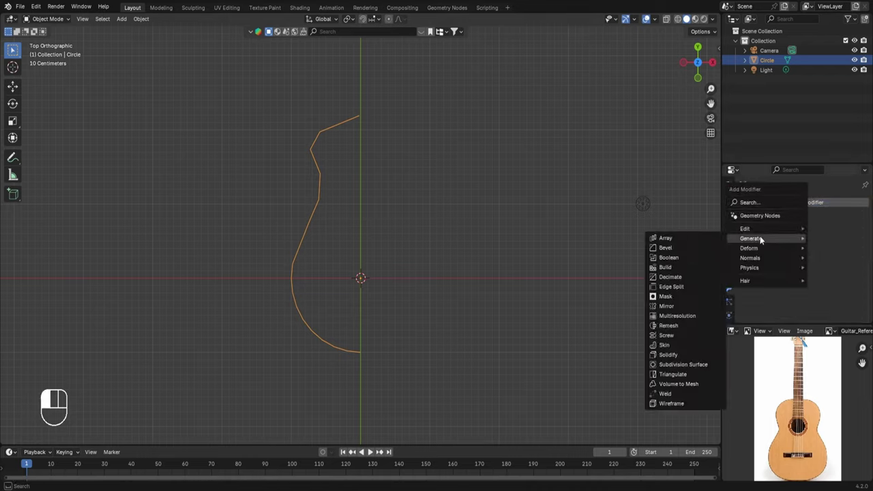
click(681, 307)
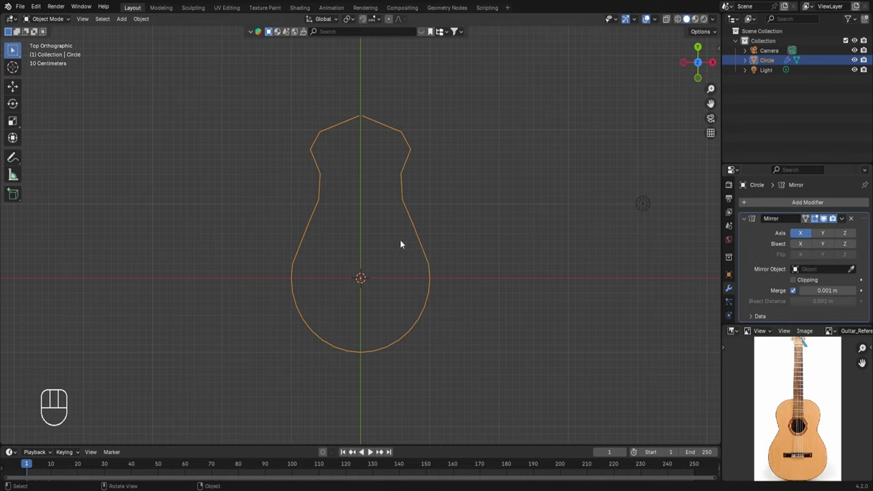
- Enter Edit Mode and select the outline's top end vertex beside the Y axis
key(Tab)
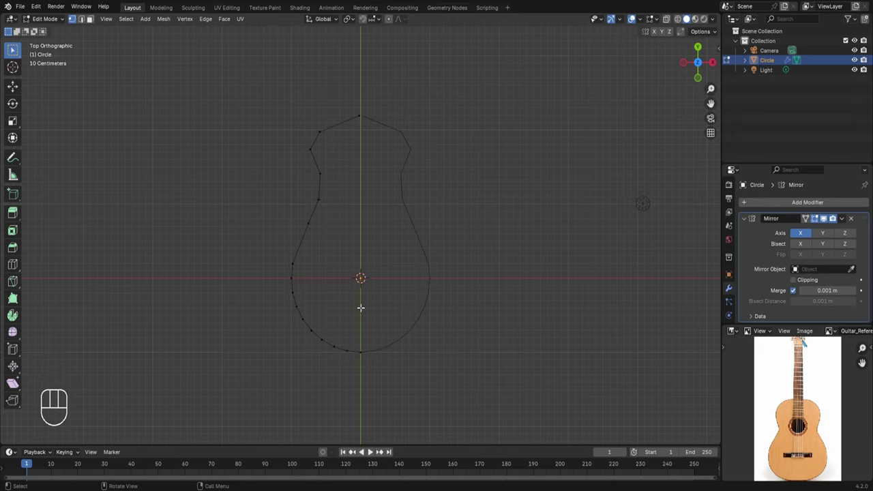
scroll(403, 287, up, 3)
scroll(407, 191, up, 3)
shift+middle_drag(427, 161, 378, 369)
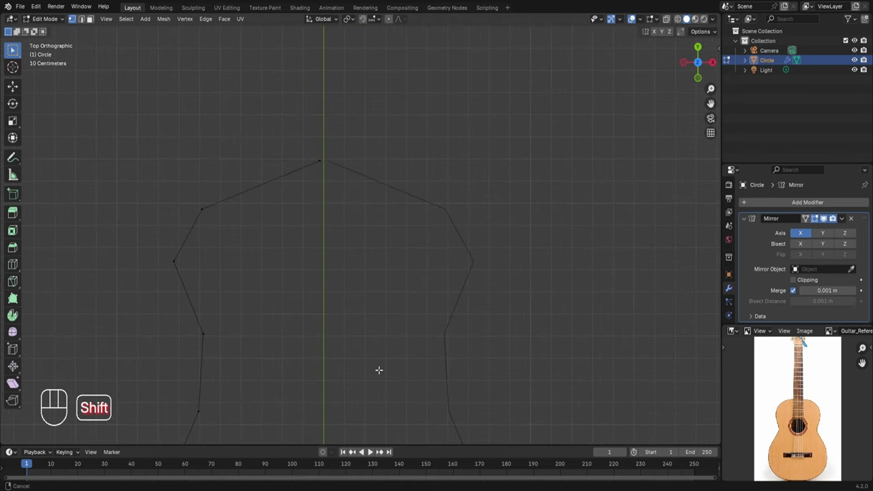
click(320, 161)
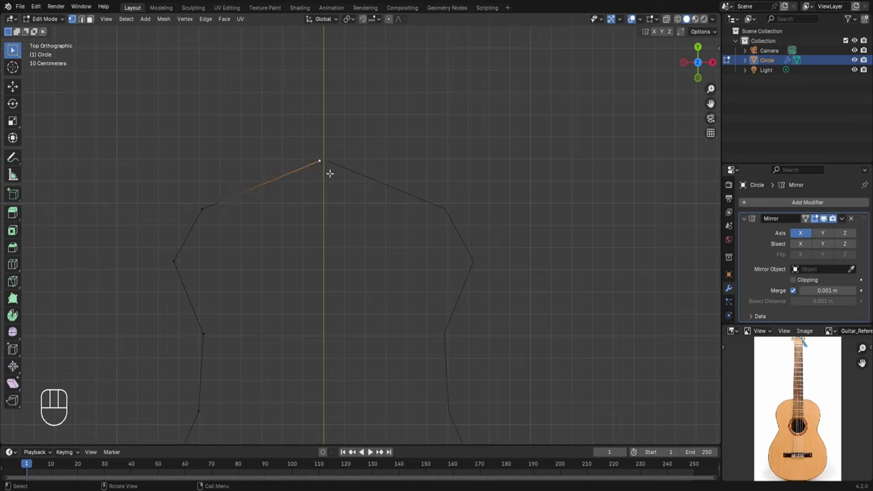
key(g)
key(g)
right_click(355, 188)
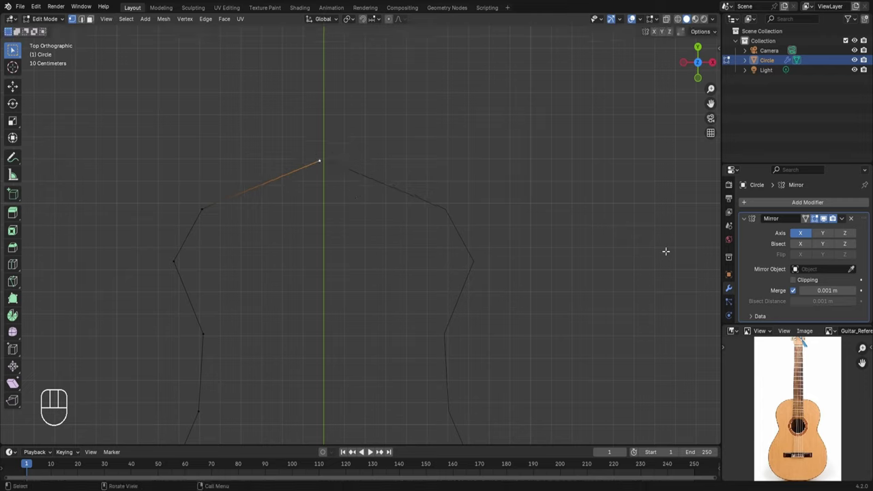
- Enable clipping on the Mirror modifier and move the top end vertex onto the Y axis to join the halves
click(793, 280)
key(g)
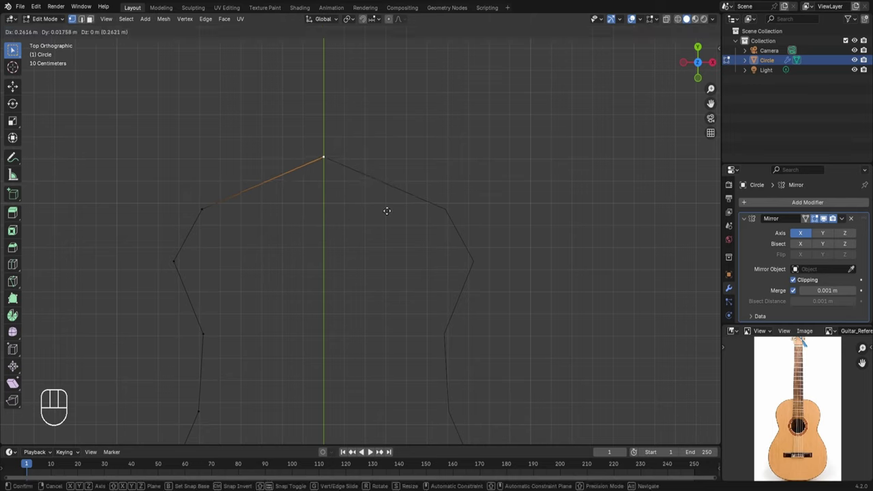
click(387, 213)
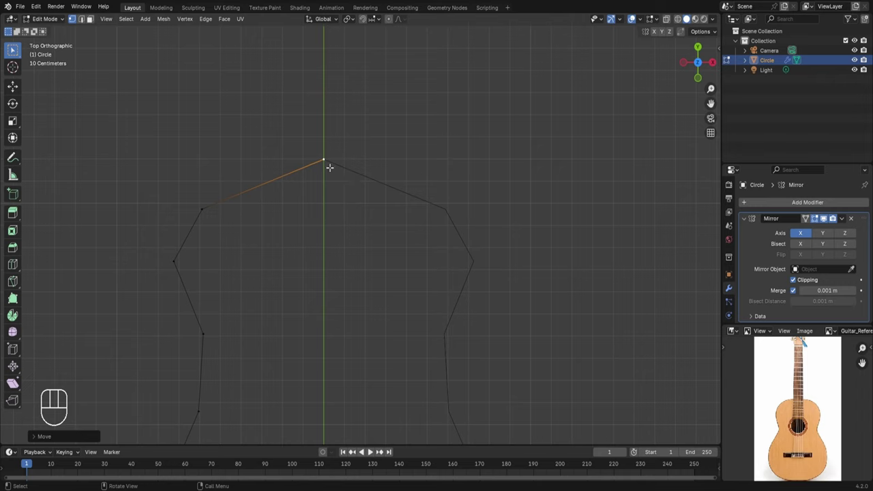
- Subdivide the topmost edge of the upper bout and move its new middle vertex slightly up to round the curve
scroll(405, 198, down, 5)
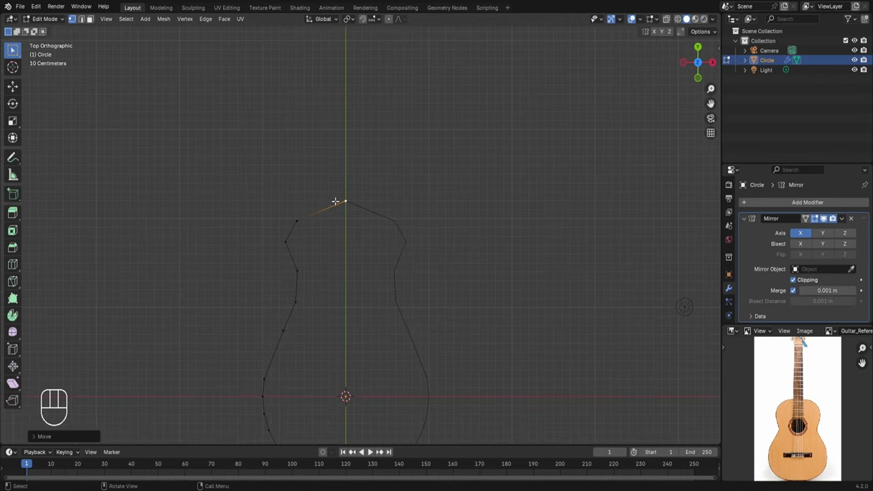
scroll(343, 202, up, 2)
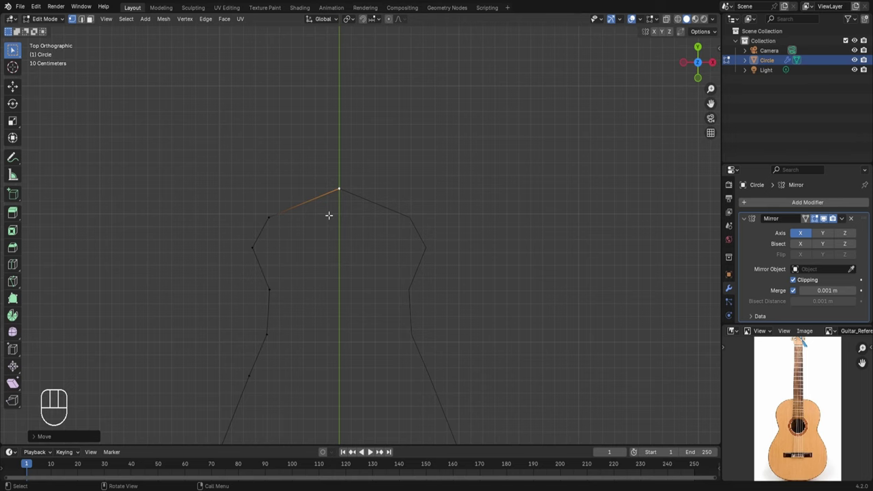
scroll(329, 215, up, 1)
shift+drag(245, 209, 267, 229)
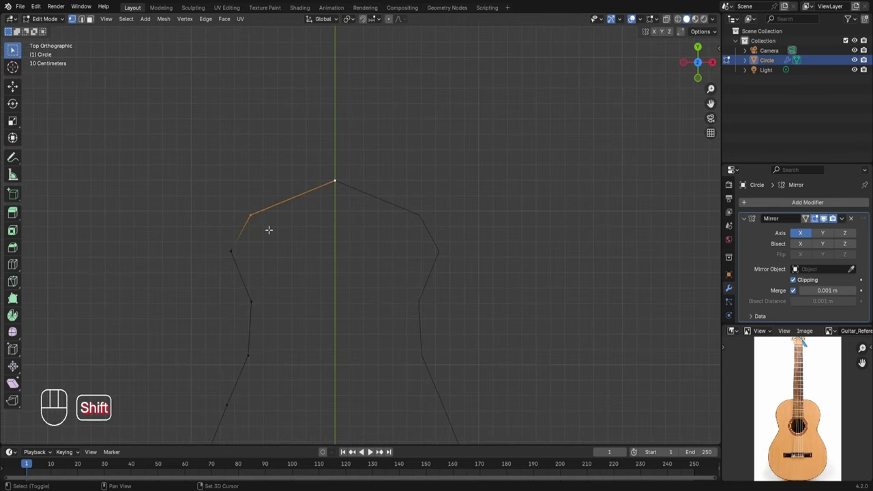
right_click(283, 181)
click(283, 181)
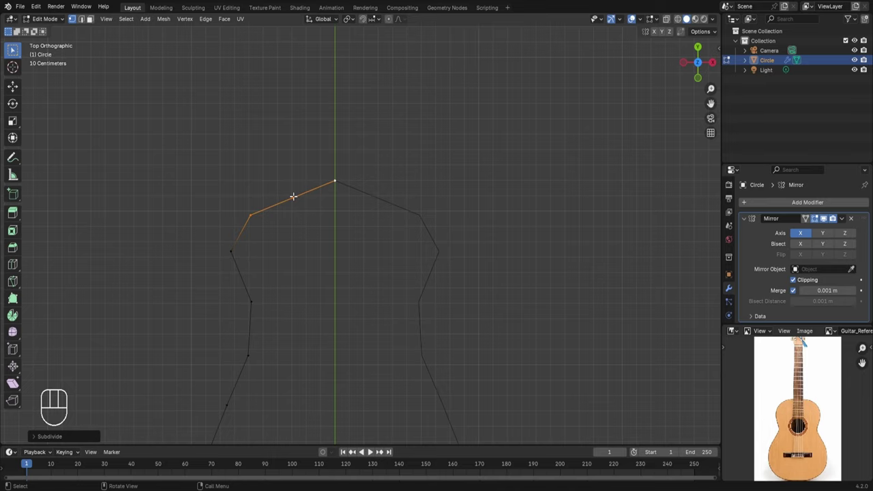
click(294, 198)
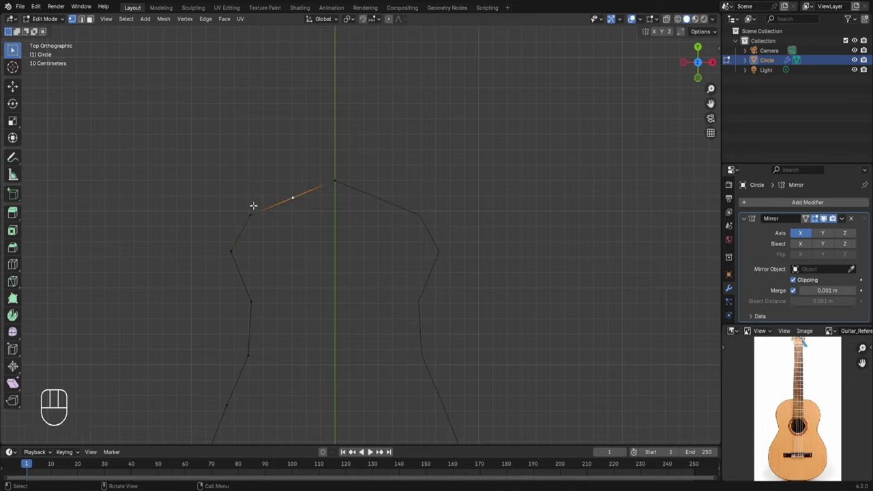
key(g)
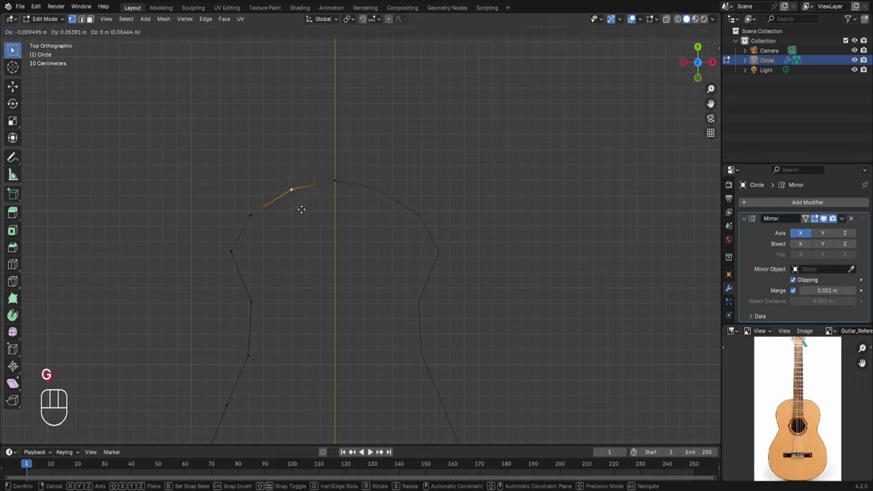
click(301, 209)
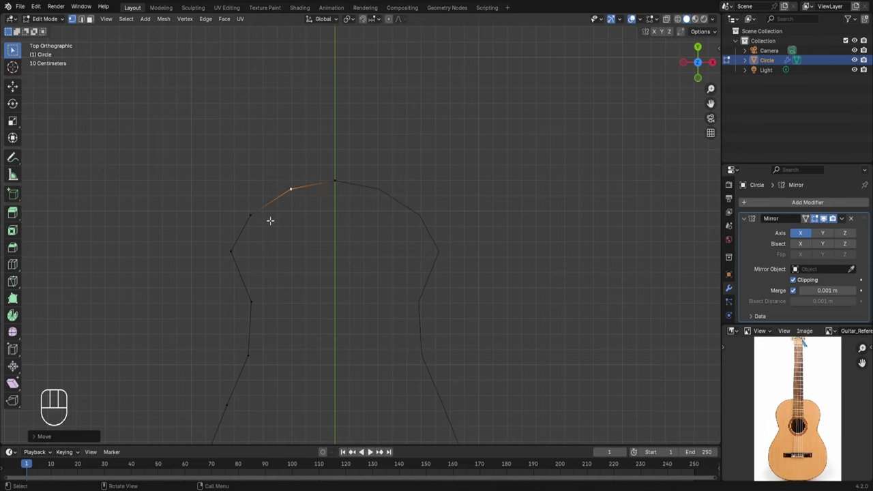
- Move the lower waist vertex slightly inward toward the Y axis
scroll(349, 182, down, 4)
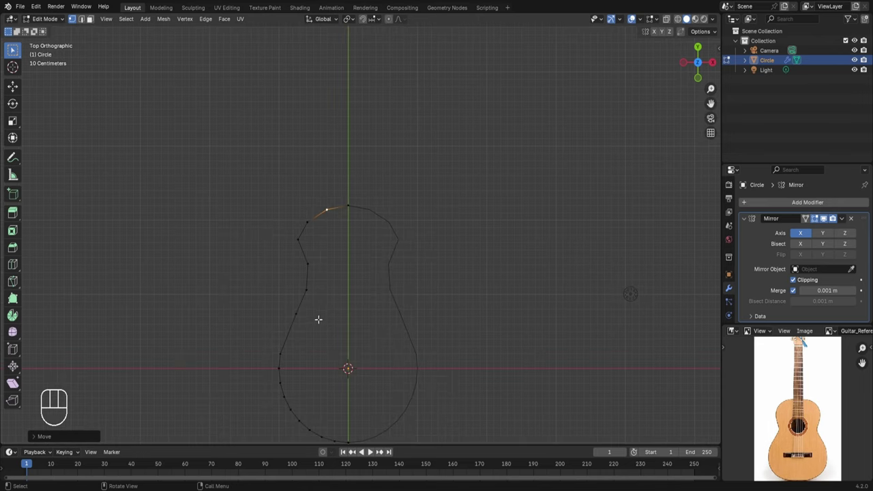
click(307, 291)
key(g)
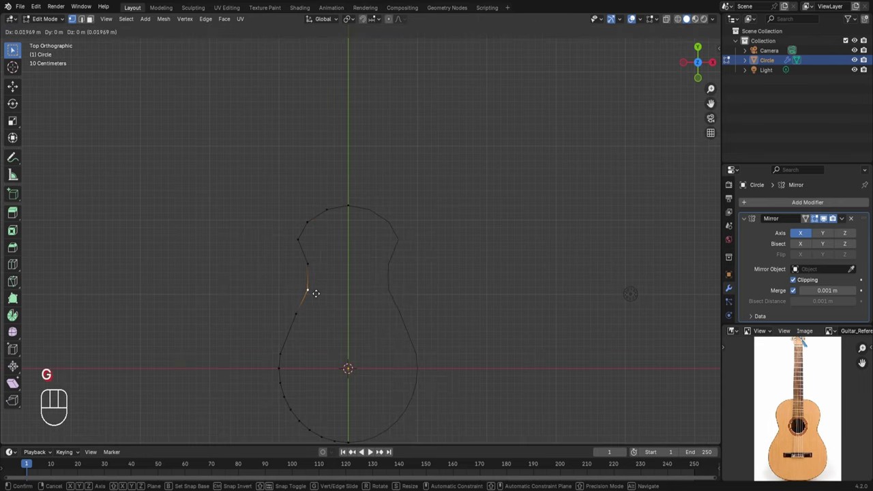
click(317, 294)
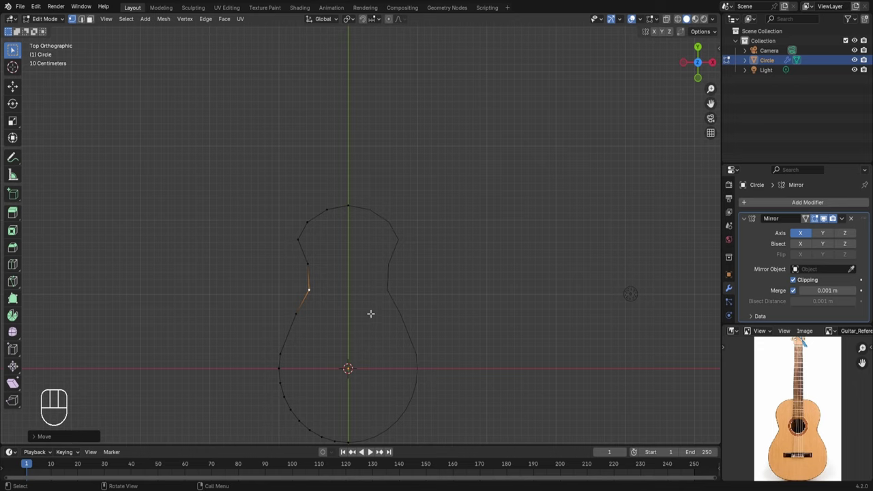
- Select the whole half outline and fill it with a face
scroll(368, 317, down, 1)
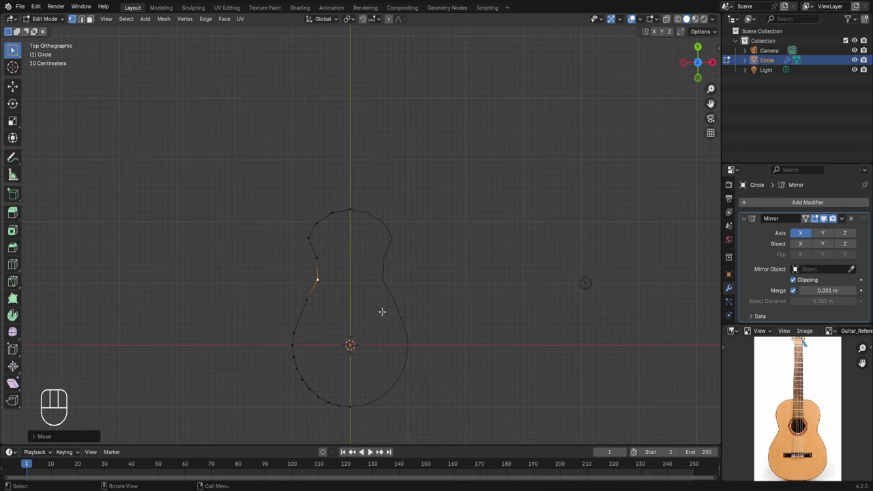
middle_drag(348, 357, 461, 321)
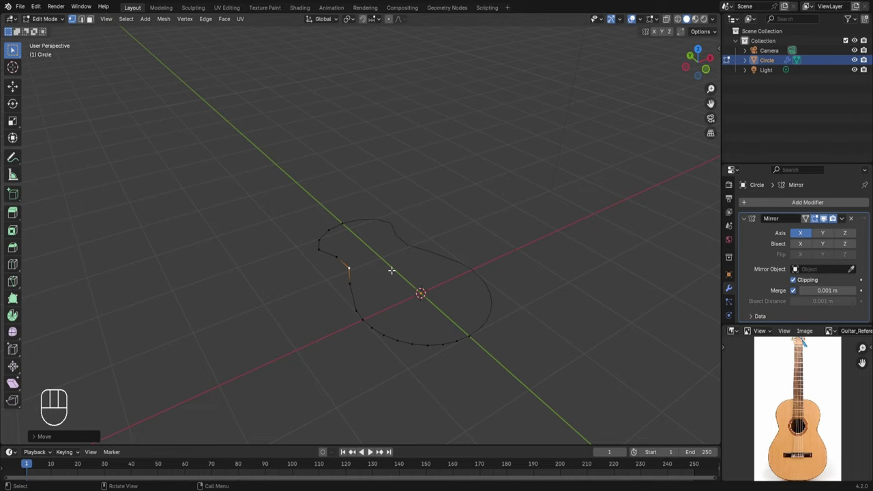
key(a)
key(f)
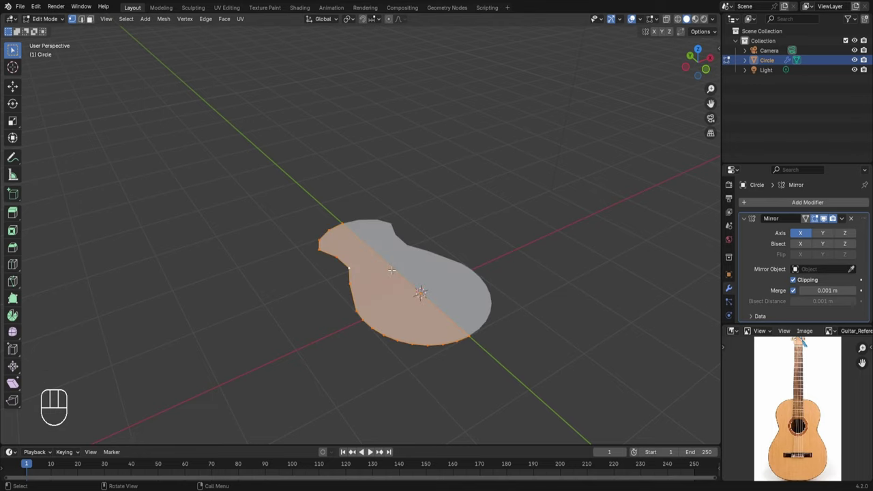
- Extrude the filled face upward to give the guitar body its thickness
scroll(418, 292, up, 1)
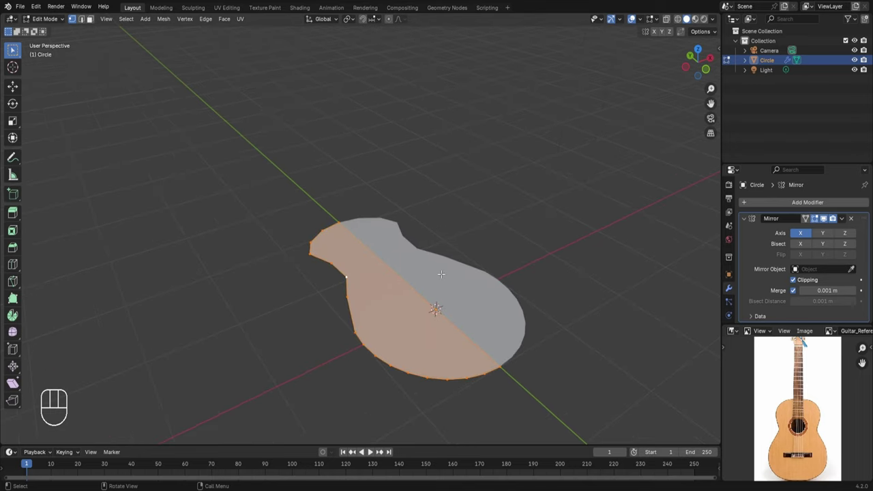
scroll(499, 331, down, 1)
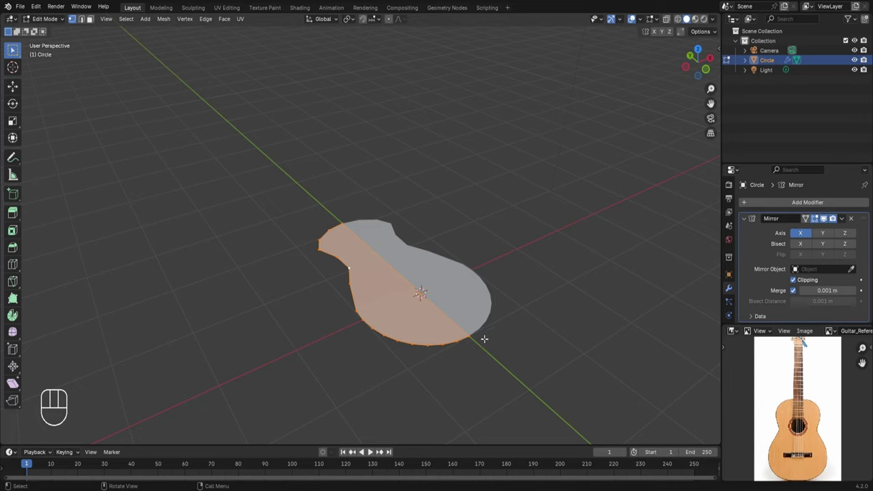
key(e)
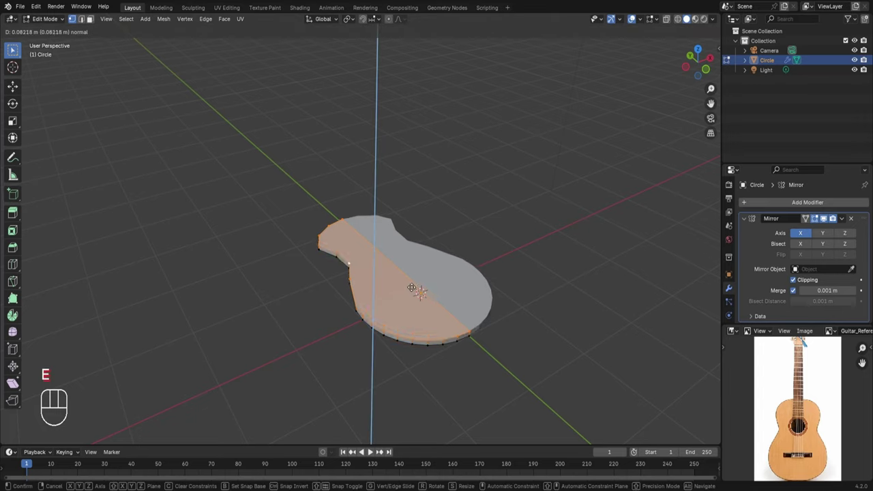
click(412, 276)
- Add a loop cut around the body's side and slide it close to the upper rim
middle_drag(411, 276, 510, 281)
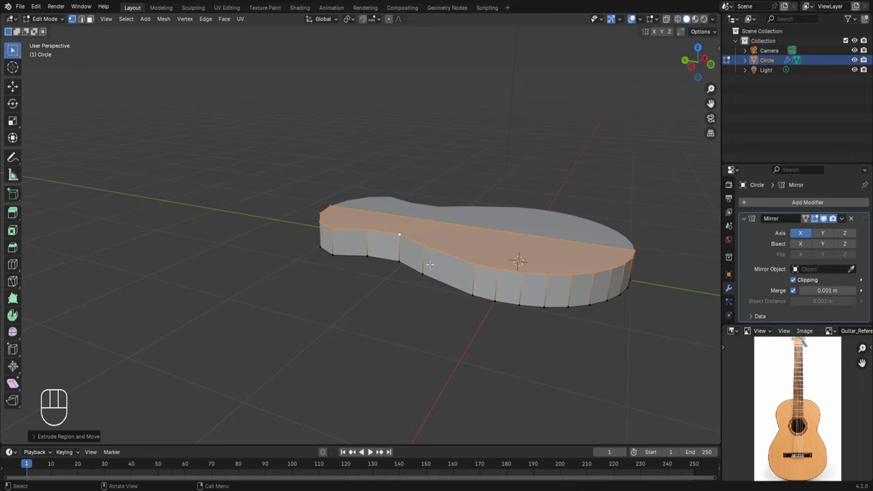
key(ctrl+r)
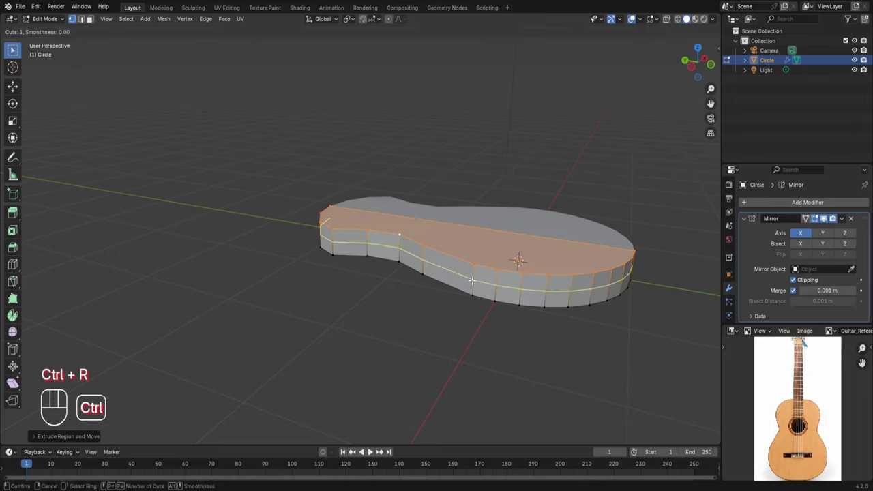
click(472, 278)
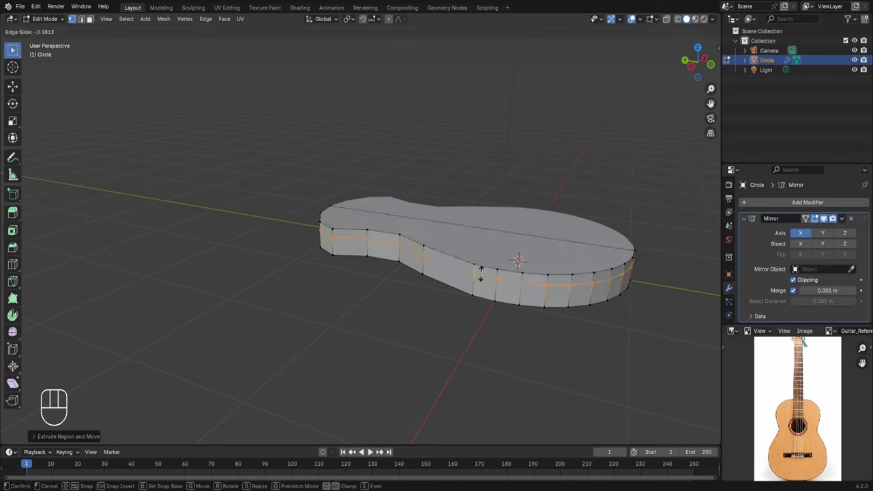
click(477, 276)
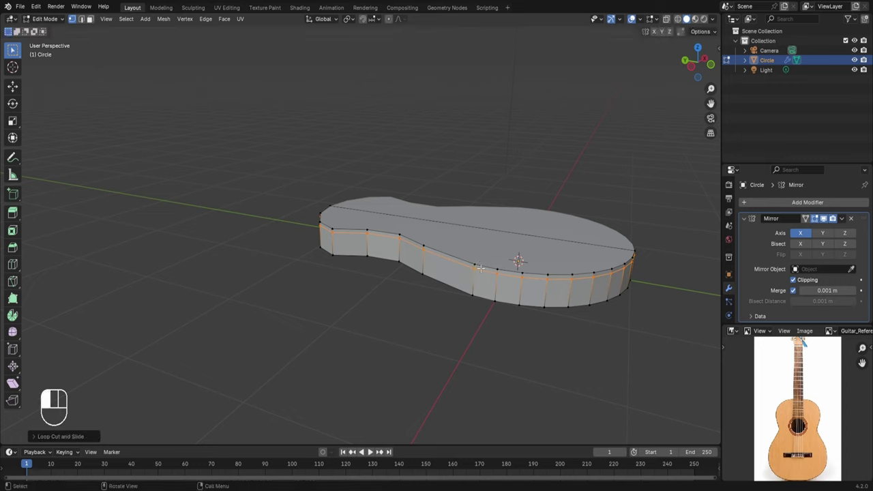
- Add a second loop cut around the side, slide it close to the lower rim, and return to Object Mode
key(ctrl+r)
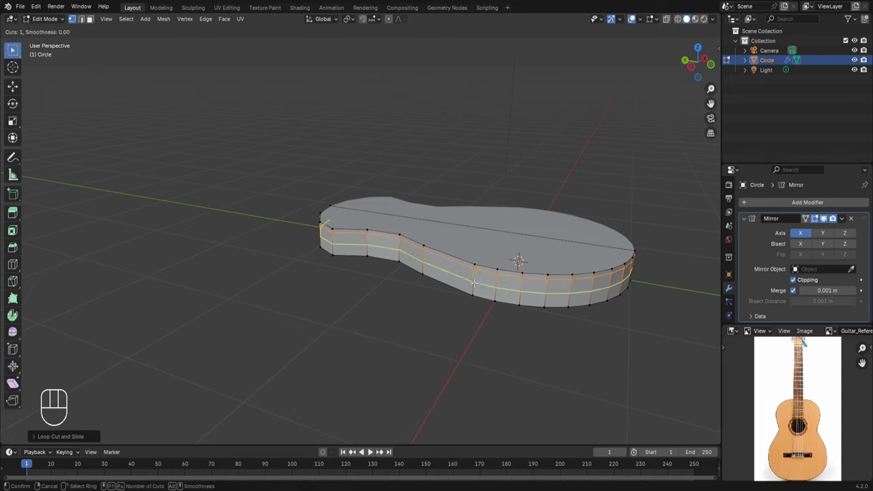
click(474, 283)
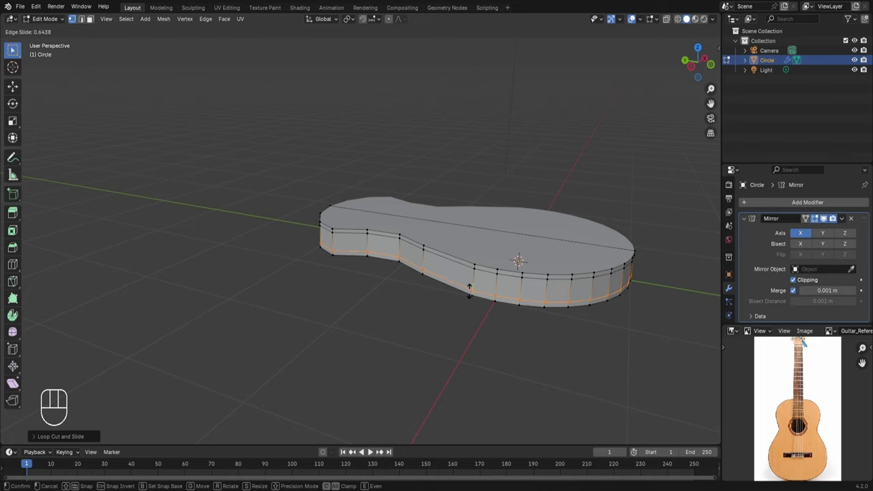
click(467, 287)
middle_drag(468, 291, 544, 297)
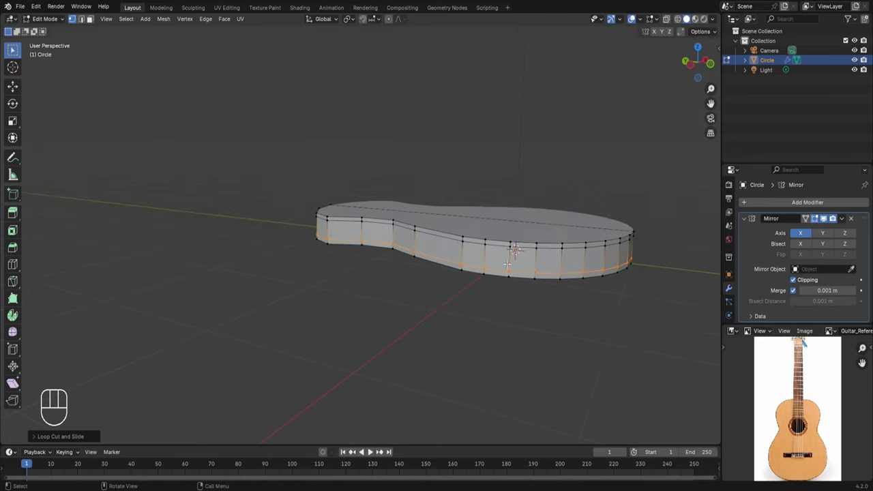
middle_drag(508, 264, 432, 344)
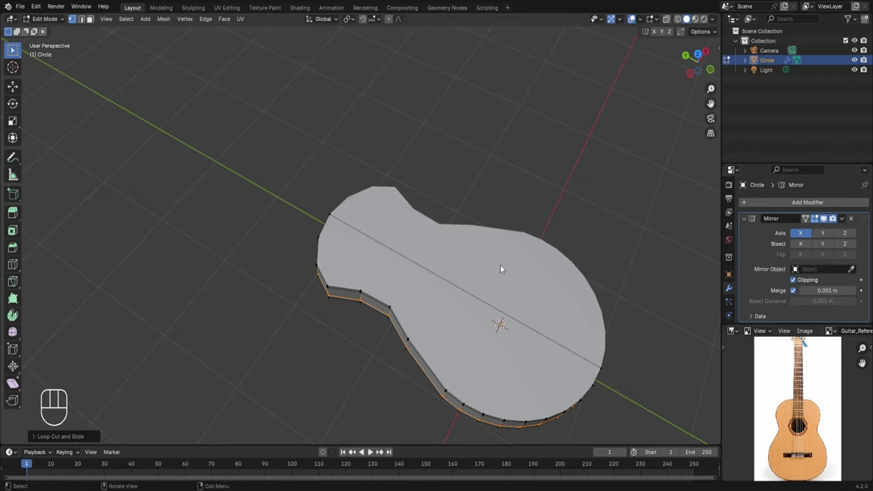
key(Tab)
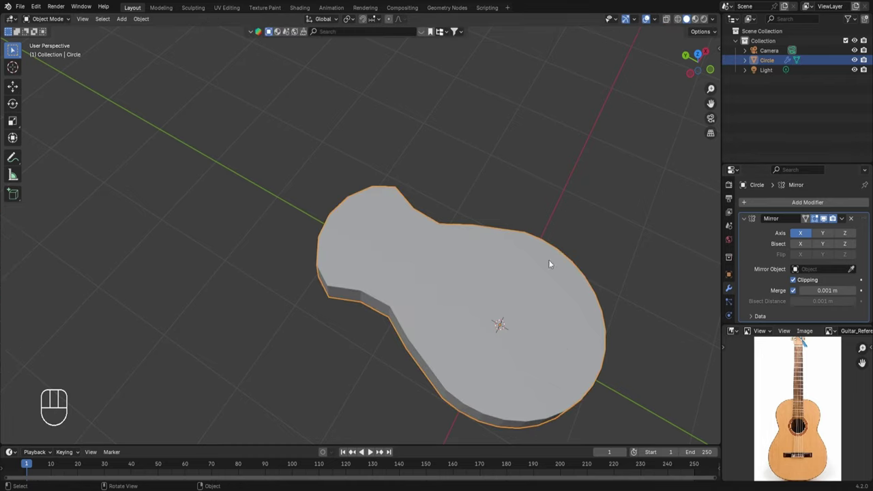
- Apply the Mirror modifier to the guitar body and enter Edit Mode
click(842, 220)
click(823, 226)
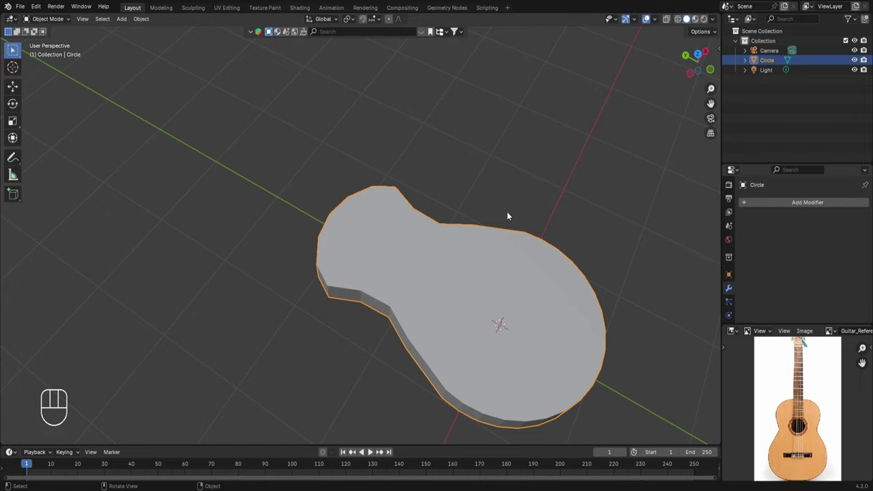
key(Tab)
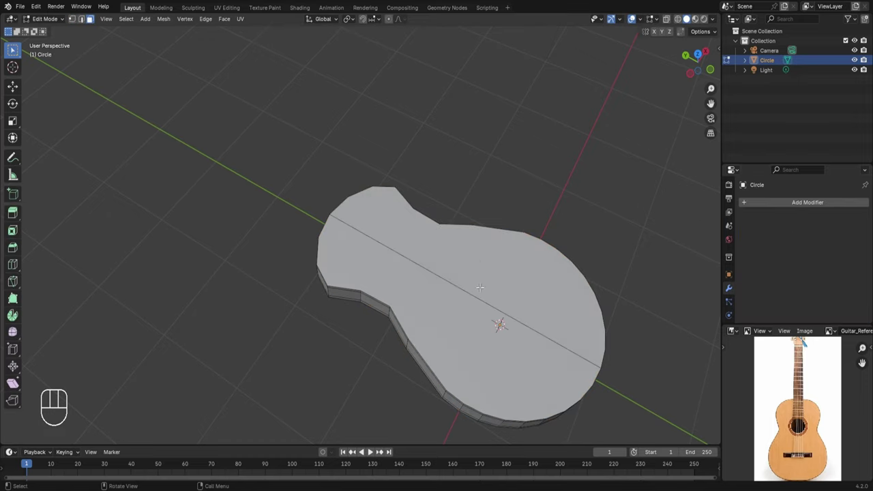
- Select both halves of the body's top face and inset them by about 0.07 m
click(456, 308)
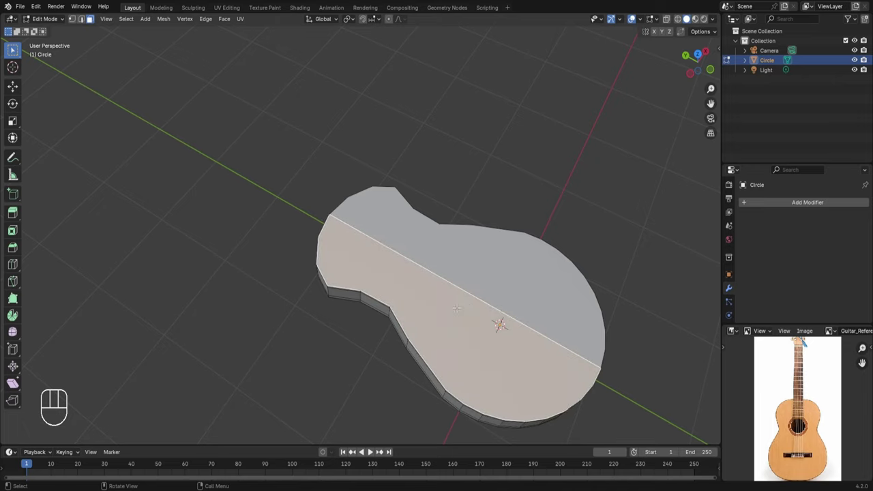
key(shift)
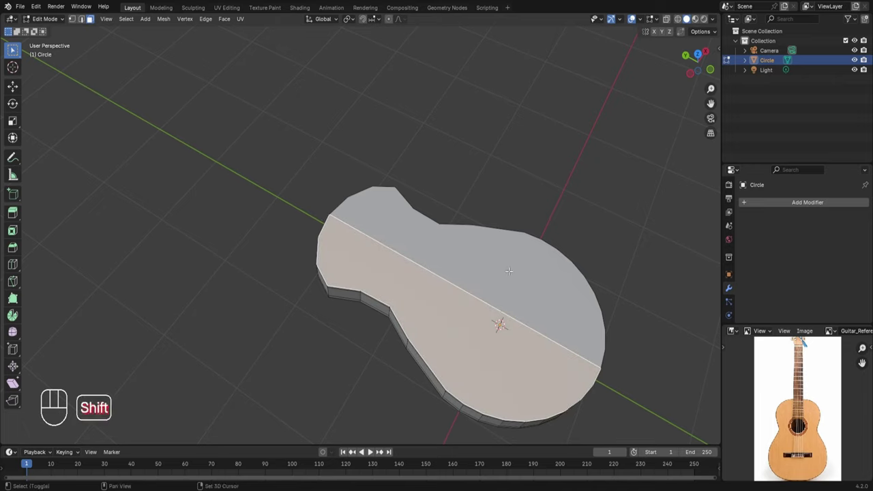
shift+click(509, 270)
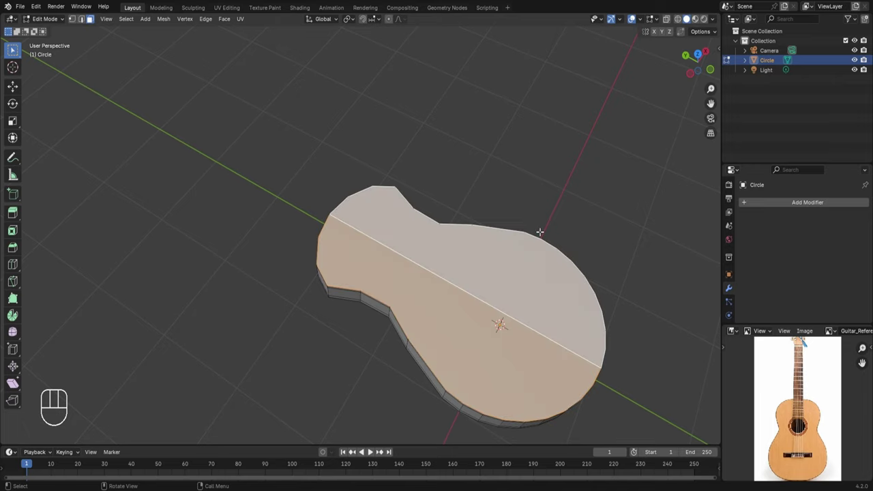
key(i)
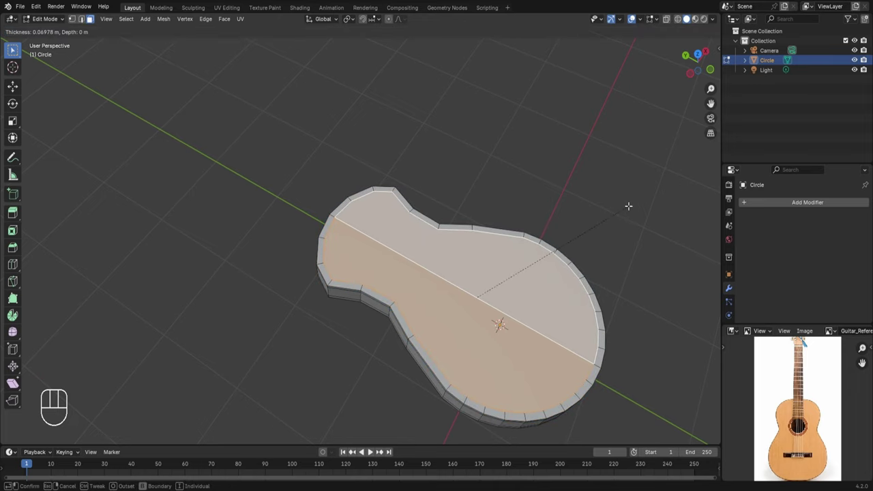
click(628, 206)
- Inset both halves of the body's bottom face by about 0.06 m and return to Object Mode
middle_drag(628, 205, 503, 170)
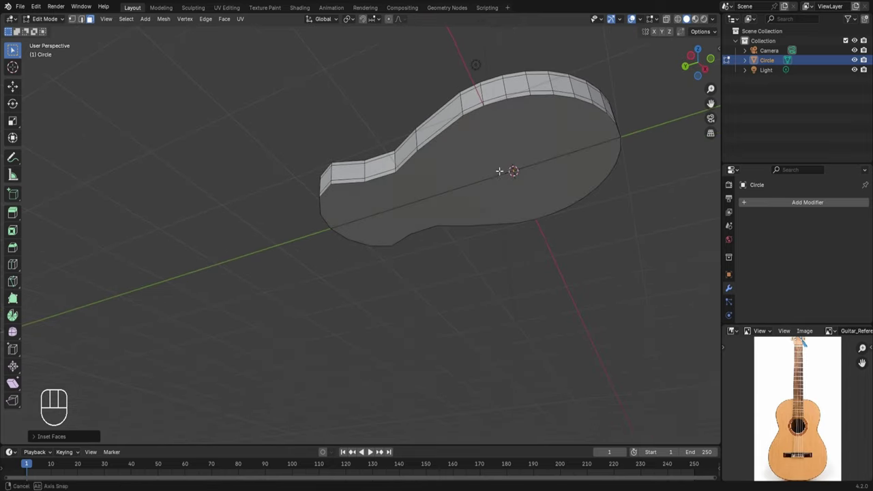
drag(484, 144, 521, 191)
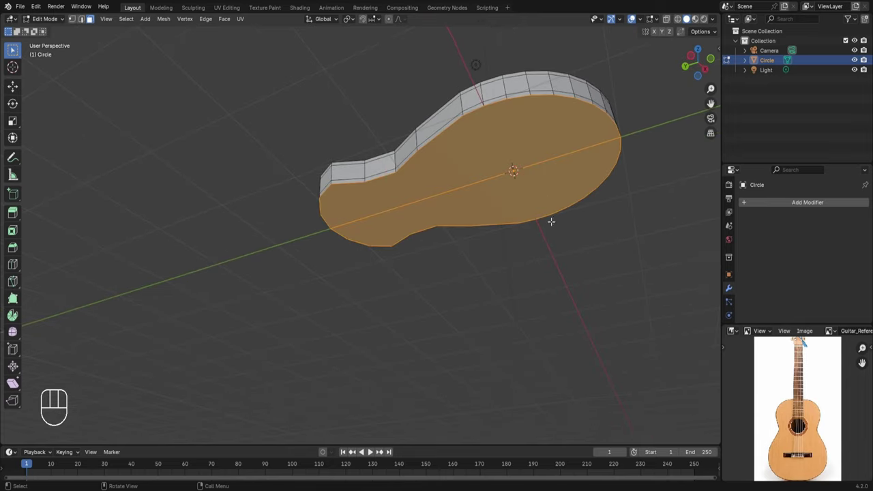
key(i)
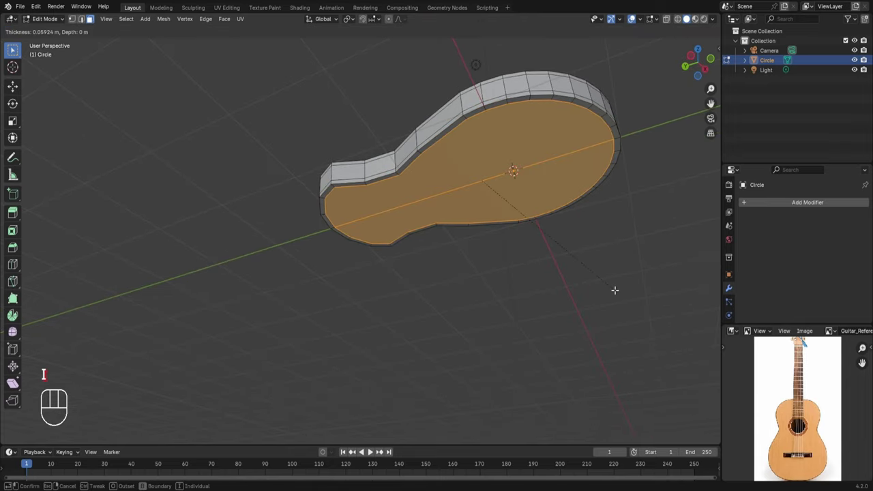
click(614, 289)
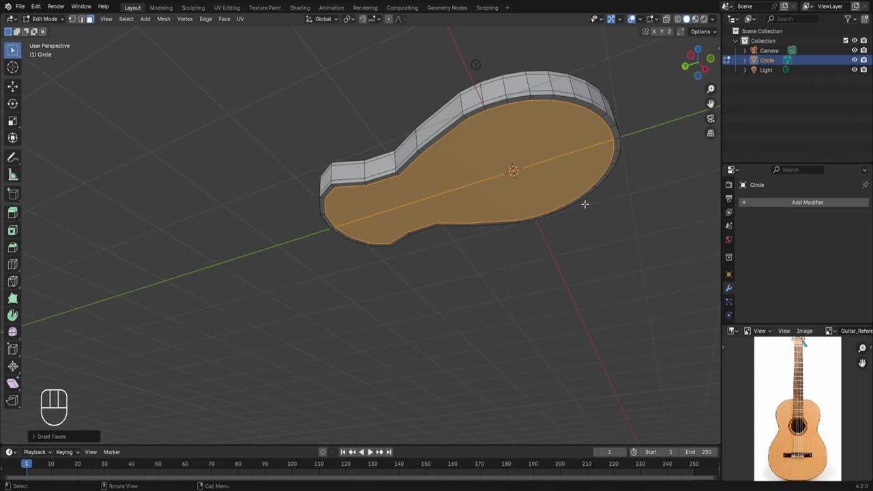
middle_drag(584, 203, 582, 230)
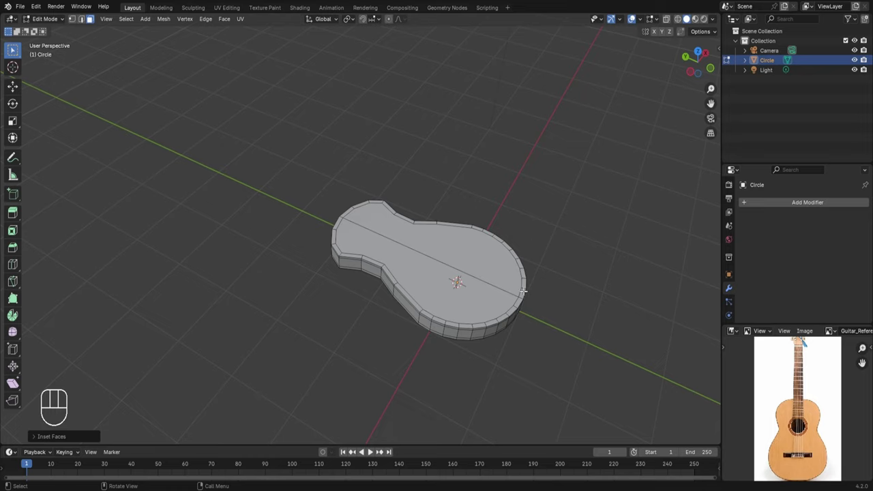
key(Tab)
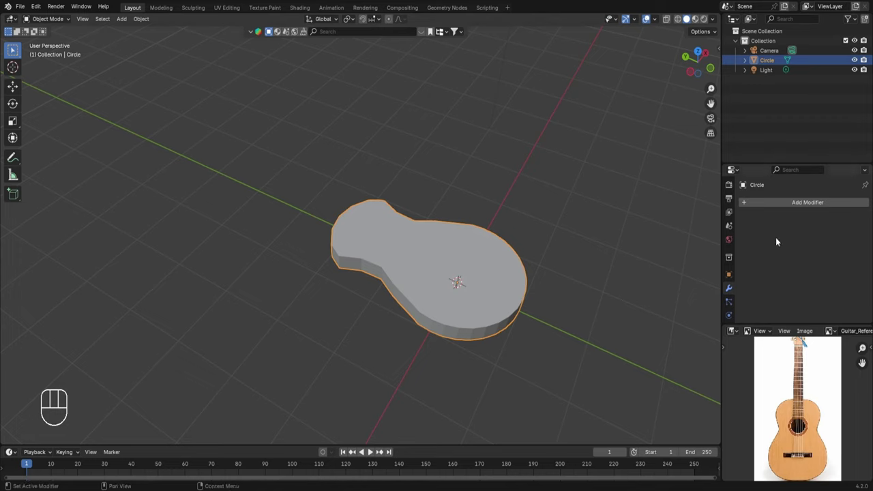
- Add a Subdivision Surface modifier to the guitar body and set its viewport level to 2
click(783, 202)
mouse_move(783, 200)
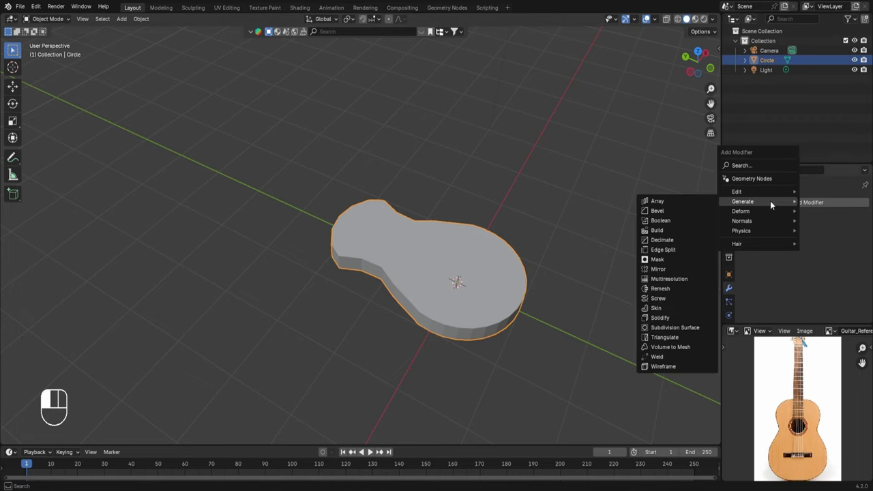
click(670, 329)
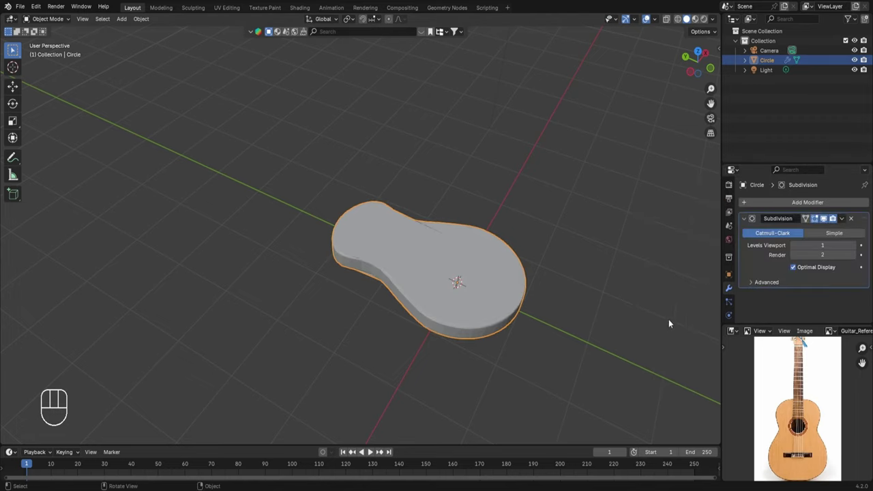
click(852, 246)
scroll(583, 281, up, 3)
middle_drag(616, 290, 439, 287)
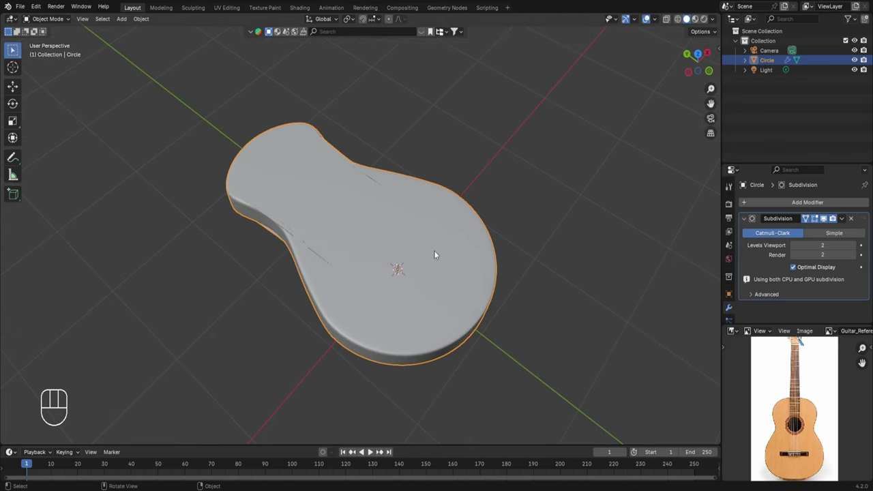
- Apply Shade Auto Smooth to the guitar body
right_click(436, 203)
click(416, 211)
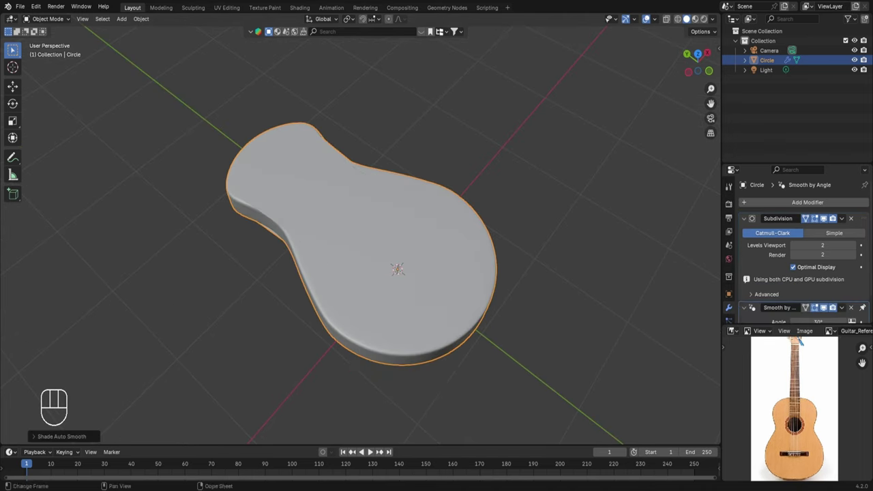
middle_drag(313, 197, 290, 177)
middle_drag(294, 216, 304, 199)
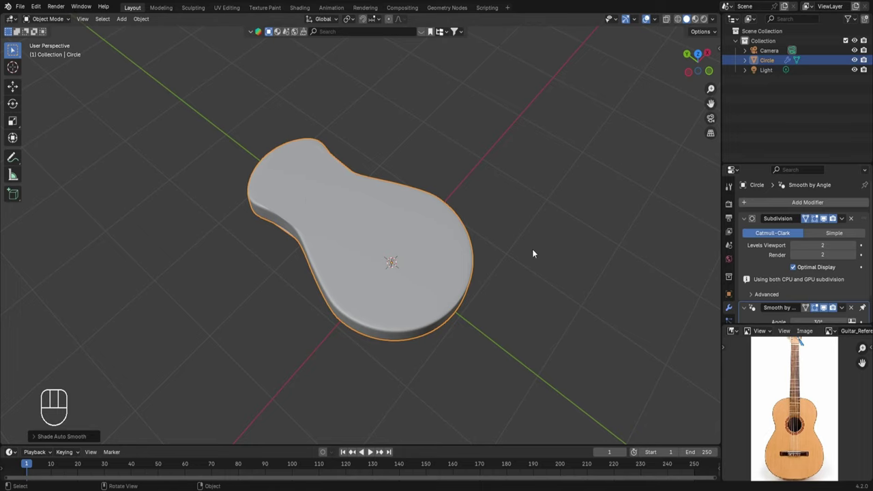
- Add a mesh plane at the origin for the guitar neck and view the model from above
middle_drag(534, 254, 478, 145)
key(shift+a)
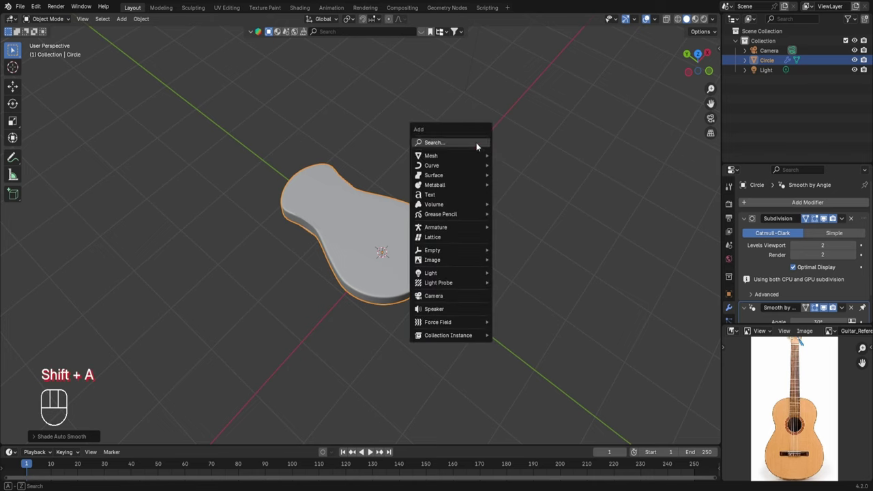
mouse_move(471, 154)
click(512, 156)
key(KP_7)
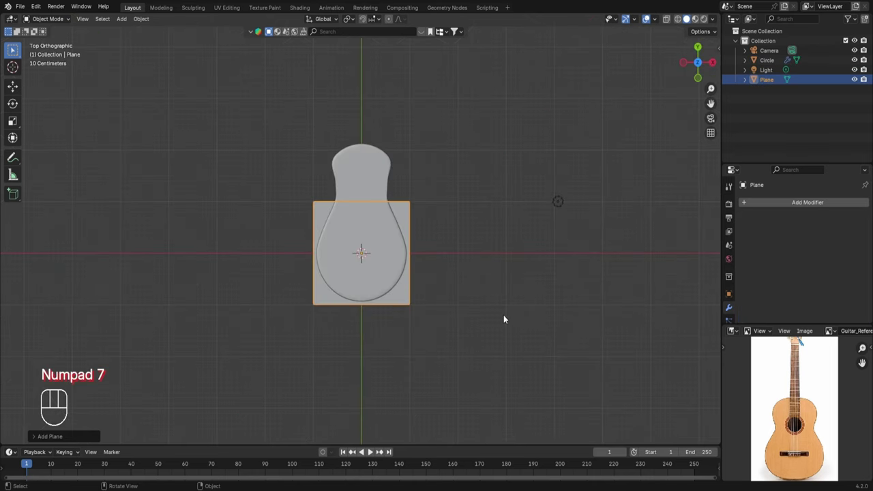
- In Edit Mode, scale the plane along X into a strip about a quarter of its width, judging from the reference image
scroll(505, 318, up, 2)
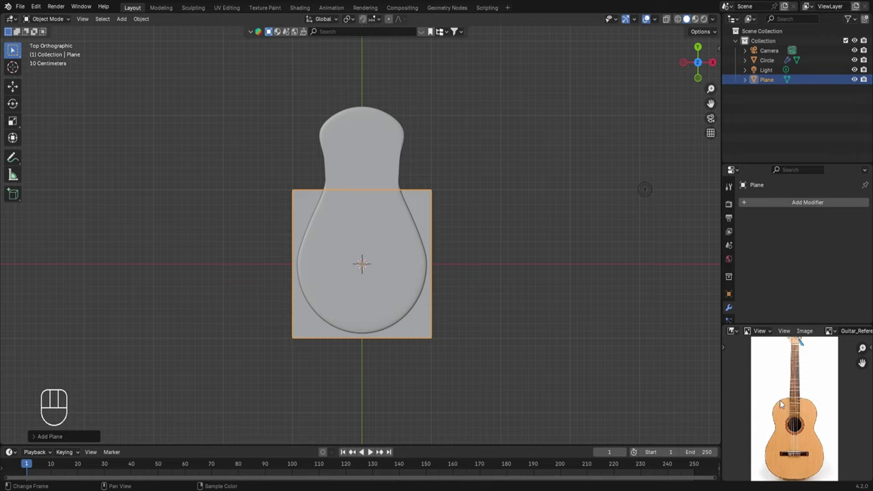
scroll(802, 408, up, 1)
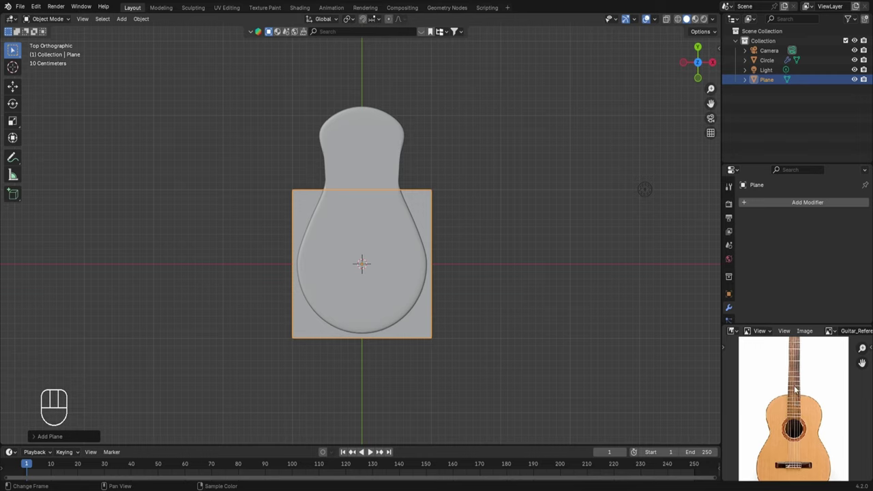
middle_drag(784, 382, 776, 410)
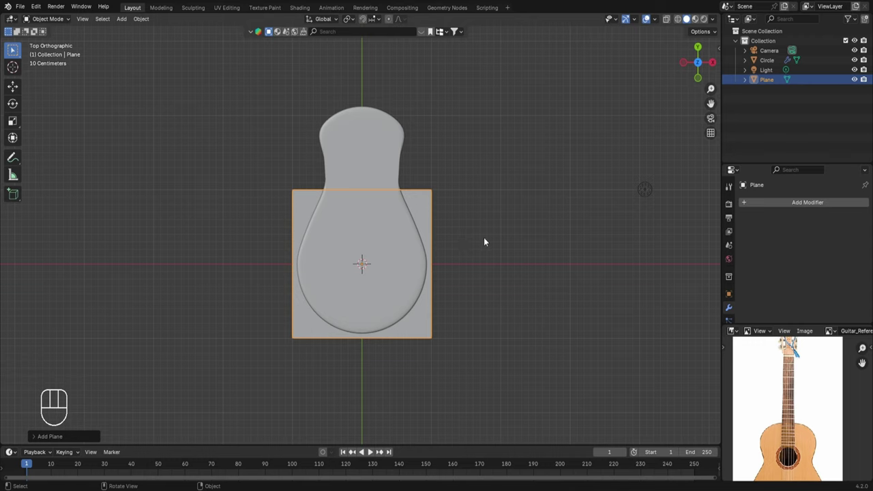
key(Tab)
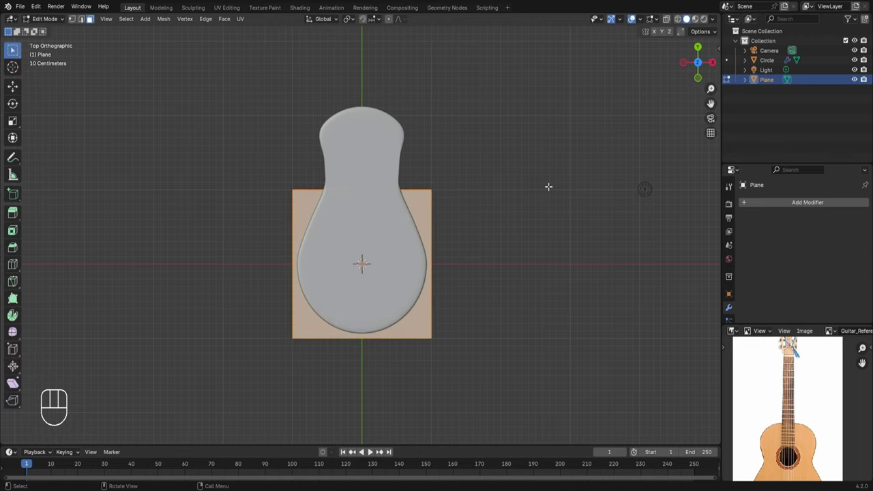
key(s)
key(x)
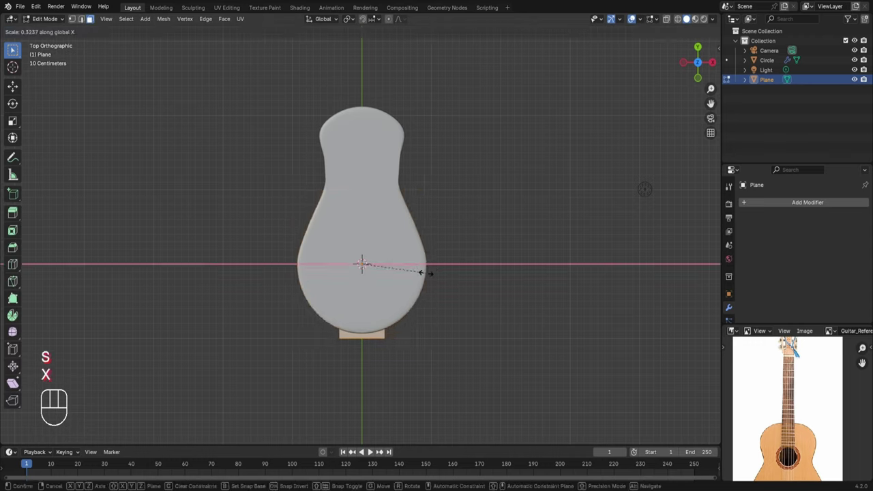
click(410, 279)
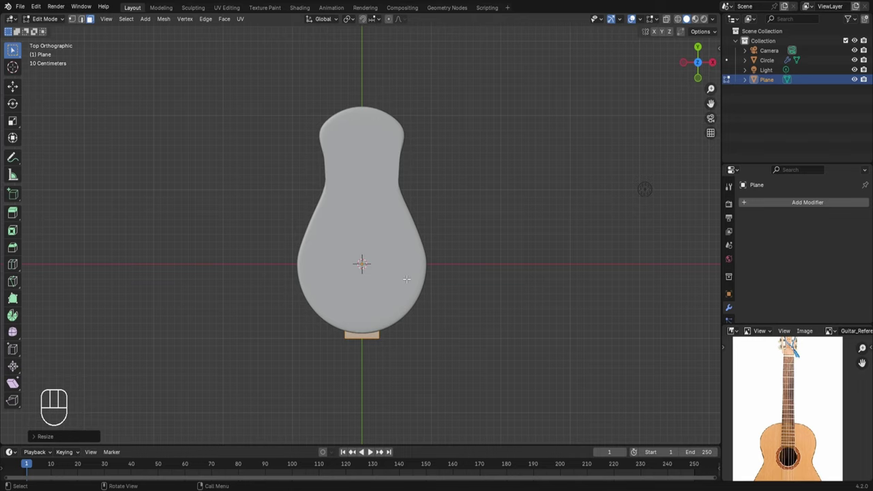
- Turn on X-ray in vertex mode and move the strip along Y so its lower end overlaps the body's upper part
key(alt+z)
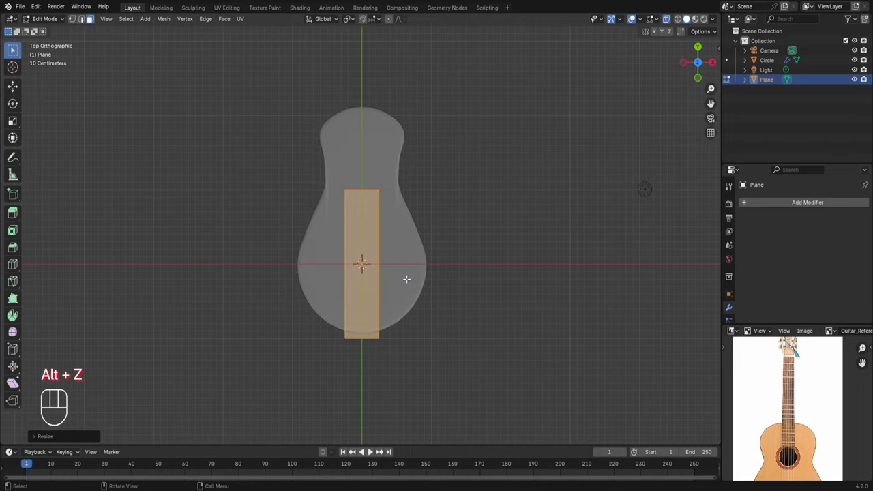
scroll(501, 303, up, 1)
key(1)
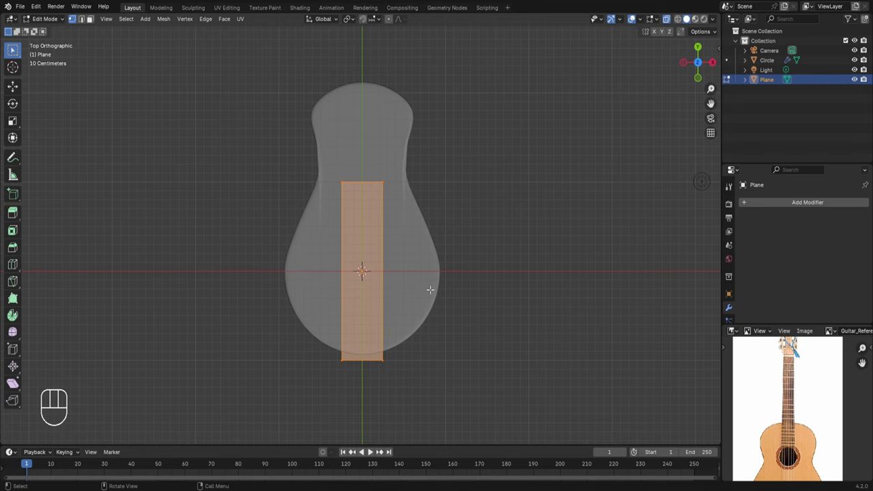
key(g)
key(y)
click(465, 95)
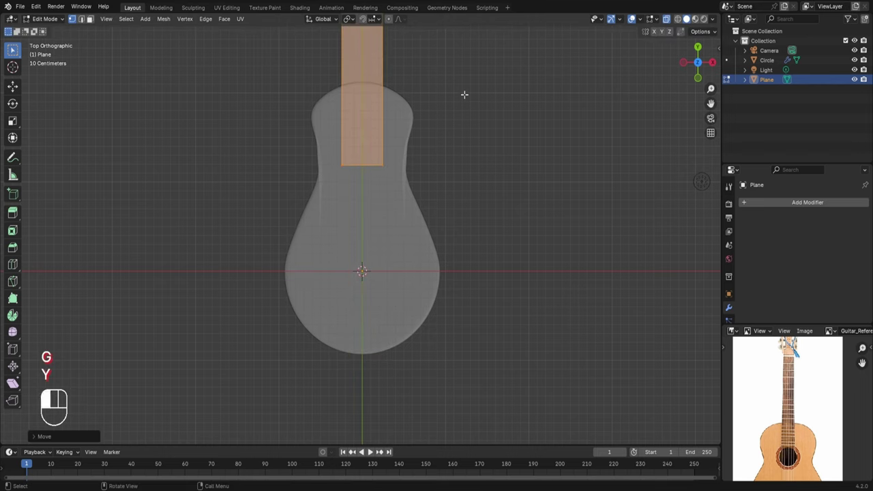
- Scale the strip along X again to about 0.7 of its width to match the slim neck
scroll(514, 117, down, 1)
key(s)
key(x)
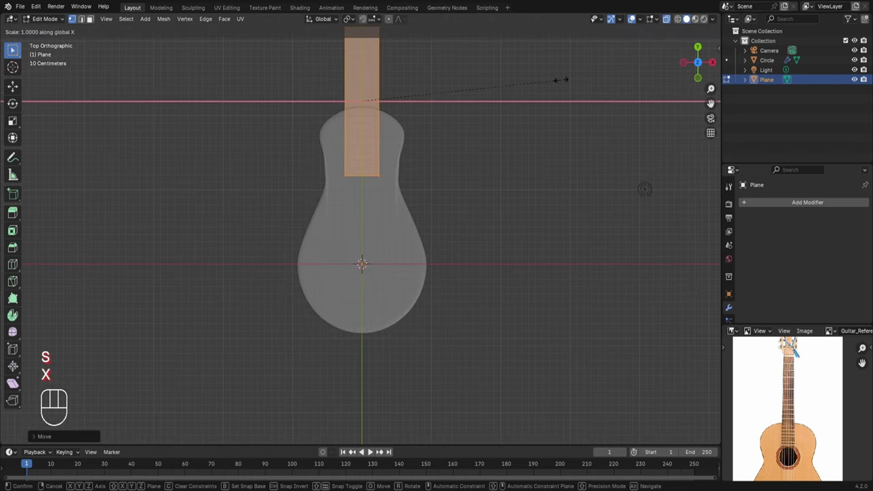
click(510, 93)
- Lengthen the neck along Y from its top vertices, then extrude a short section and a headstock section about 0.45 m long
shift+middle_drag(510, 101, 502, 265)
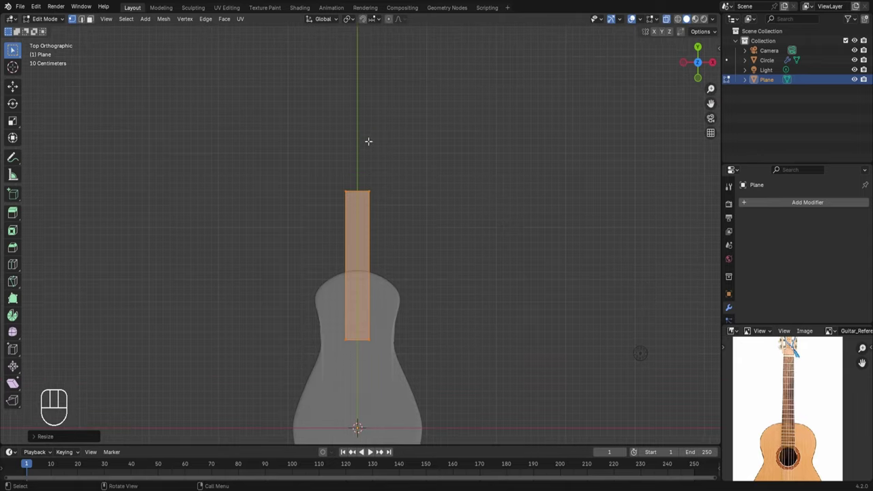
drag(339, 177, 391, 201)
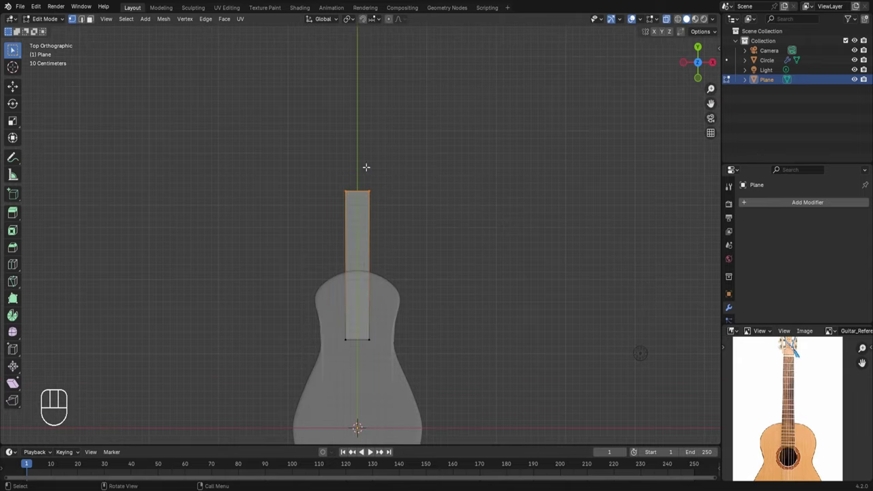
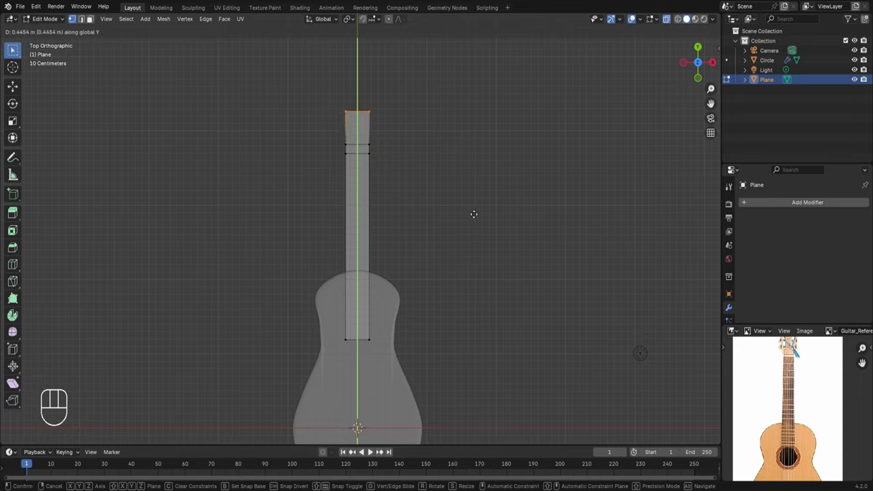
click(473, 213)
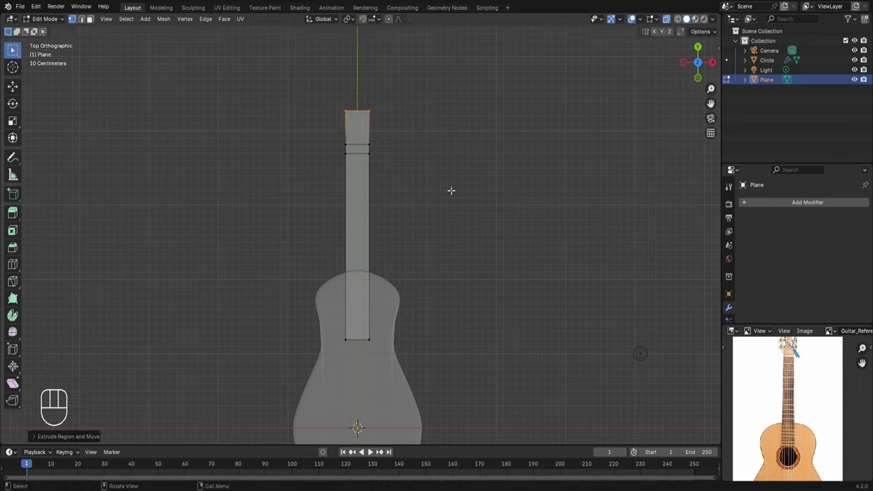
- Scale the headstock's top edge along X by about 1.5 to flare it outward, and switch to the right side view
key(s)
key(x)
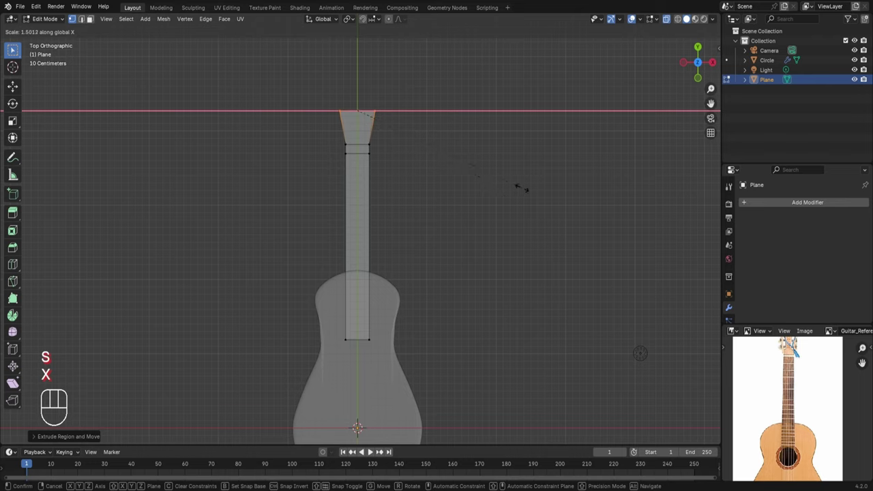
click(472, 263)
key(KP_3)
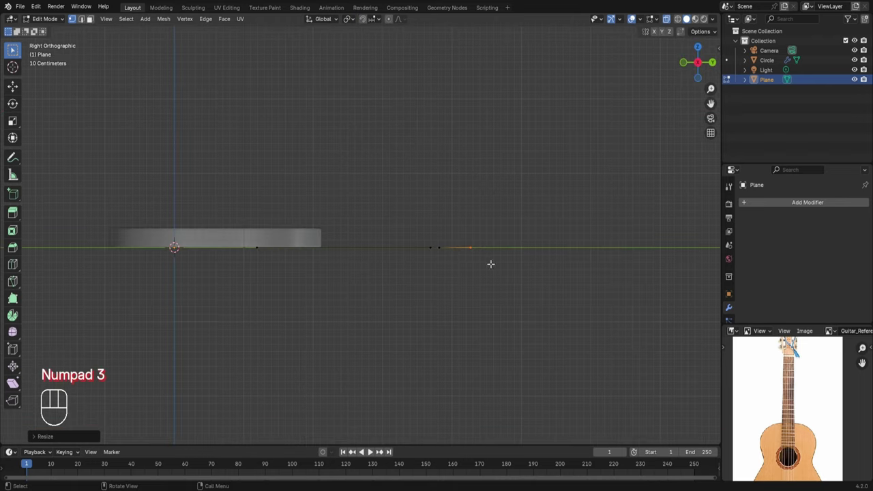
- Raise the whole neck strip along Z by about 0.27 m so it sits level with the body's top surface
key(a)
key(g)
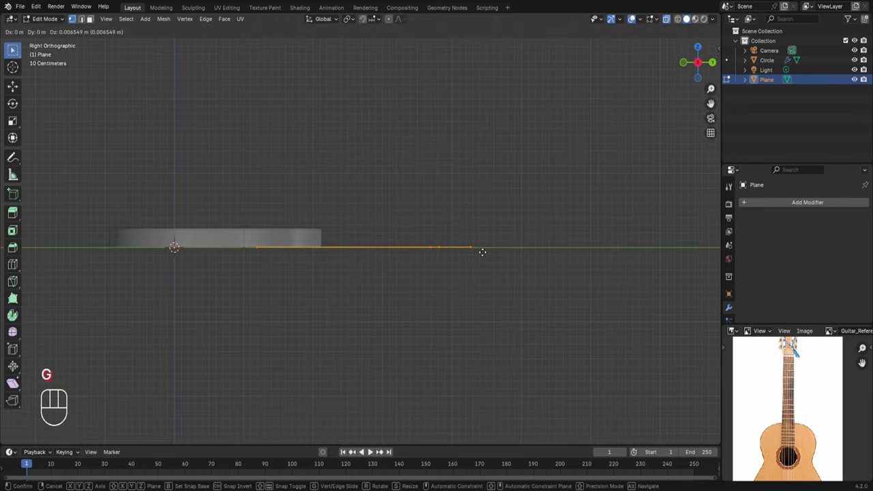
key(z)
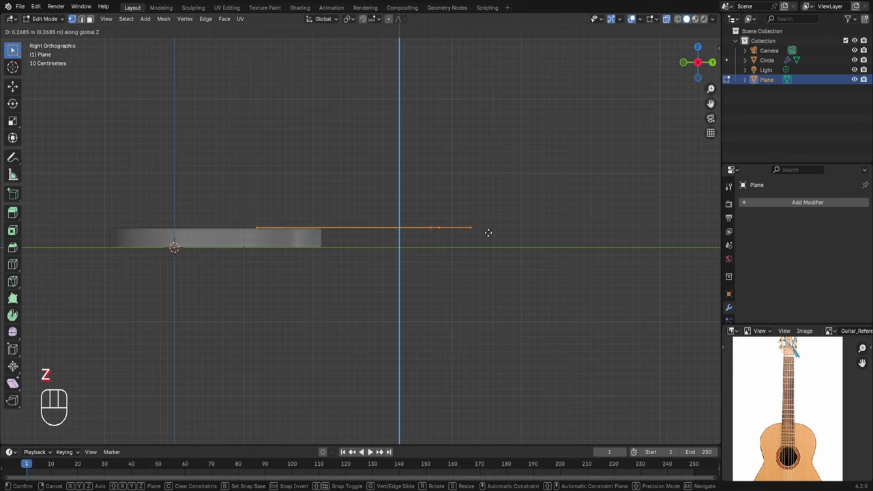
click(488, 233)
- Lower the headstock's end vertices along Z by about 0.12 m to tilt it back, and select the entire strip
scroll(505, 229, up, 2)
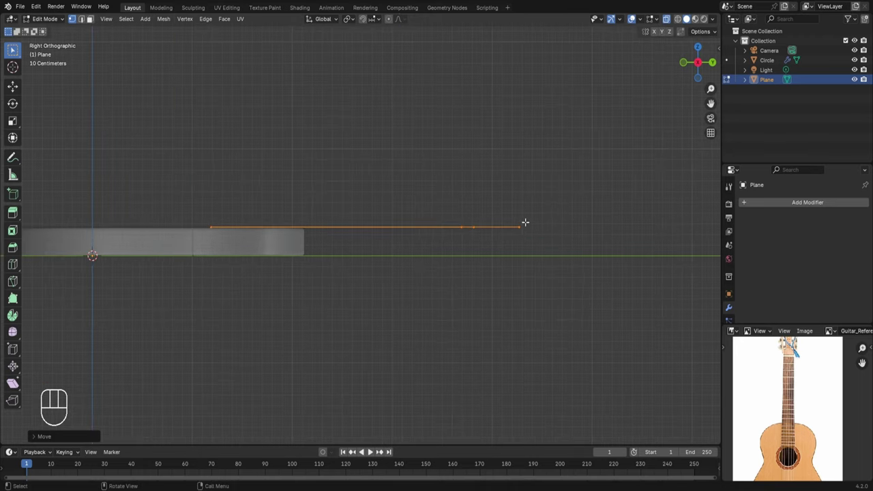
drag(508, 207, 530, 257)
middle_drag(503, 226, 503, 263)
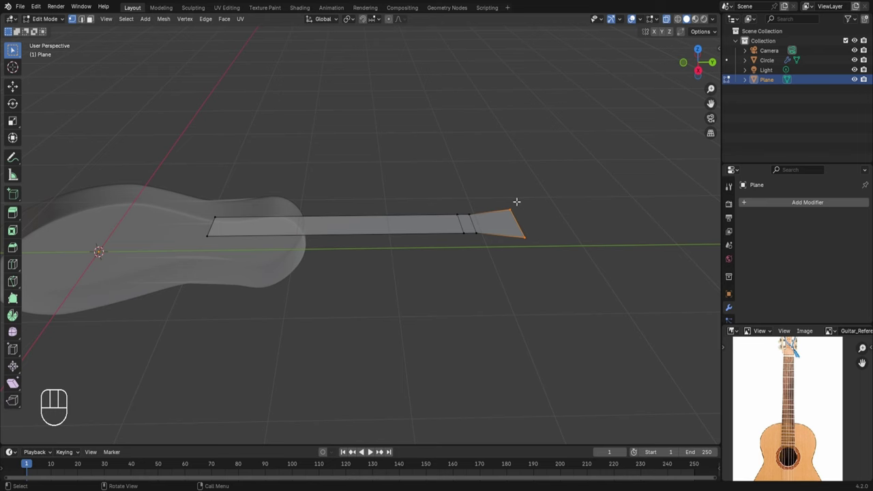
key(KP_3)
key(g)
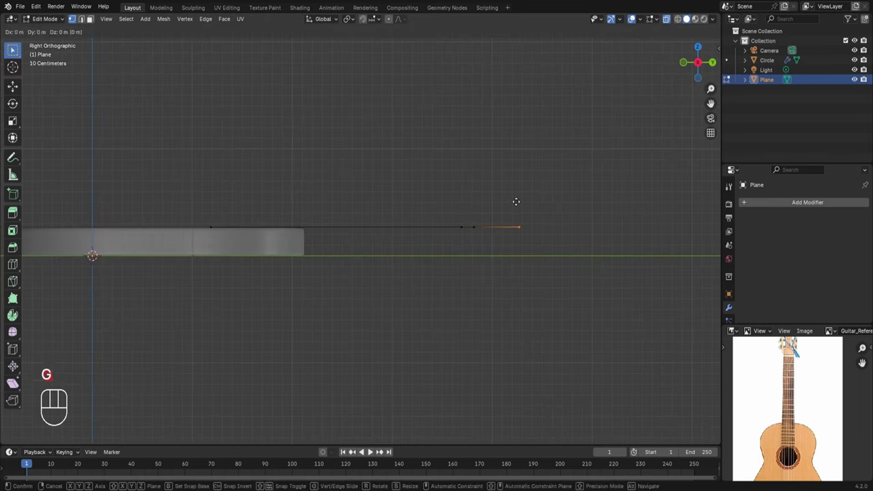
key(z)
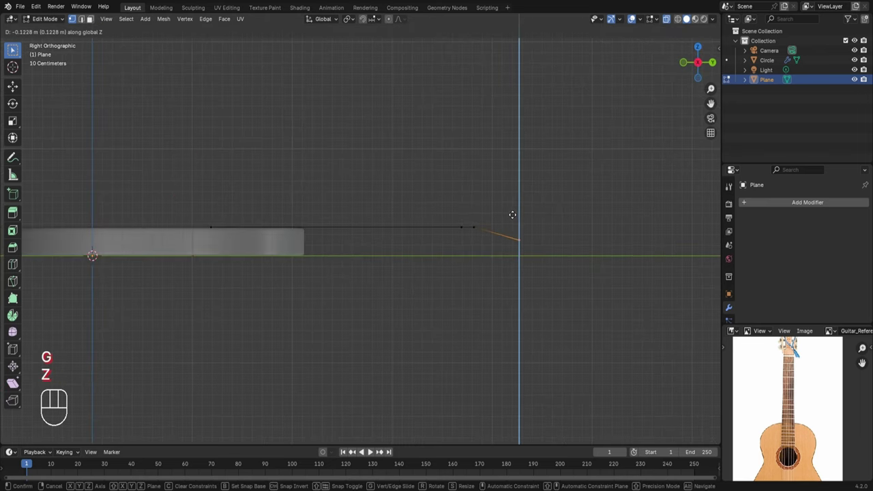
click(514, 214)
scroll(557, 298, up, 2)
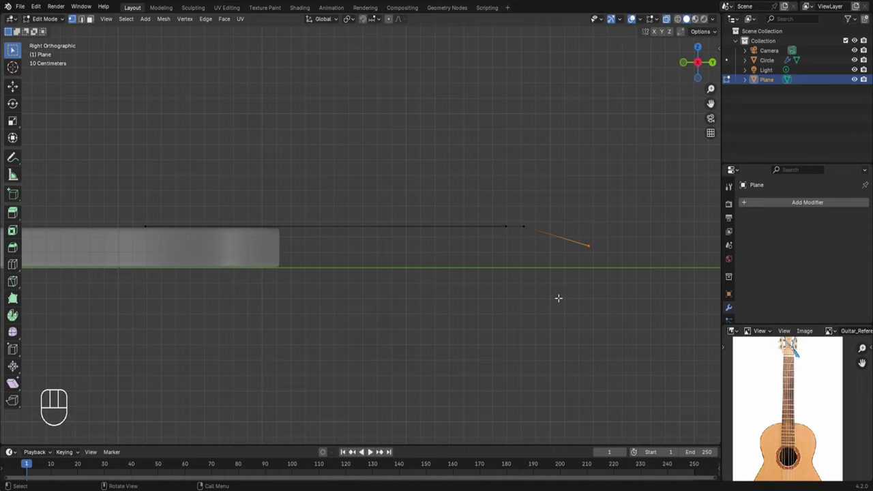
key(a)
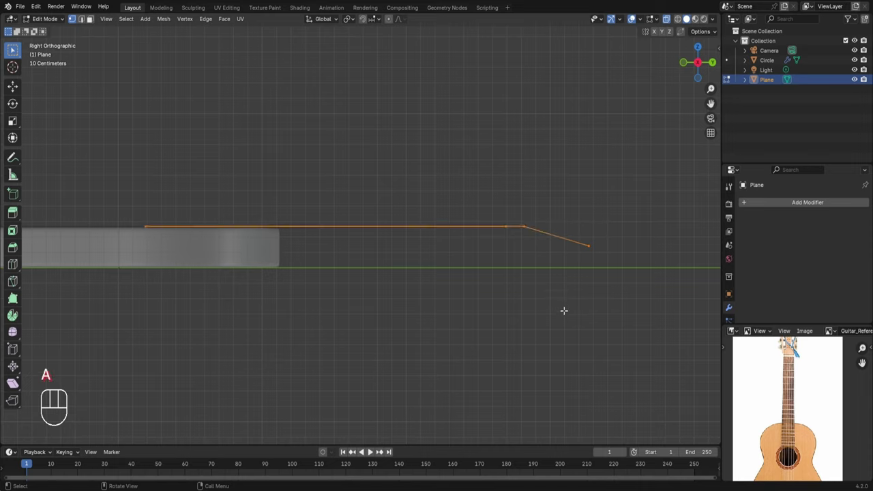
key(e)
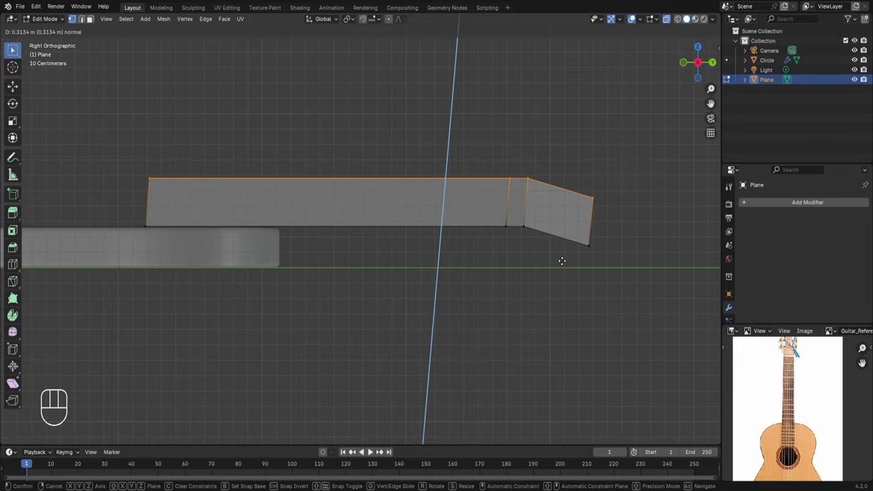
click(560, 261)
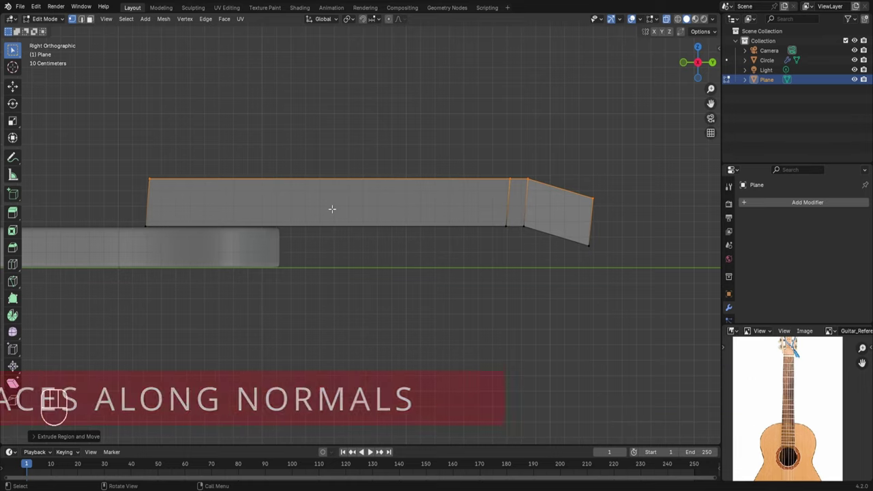
key(ctrl+z)
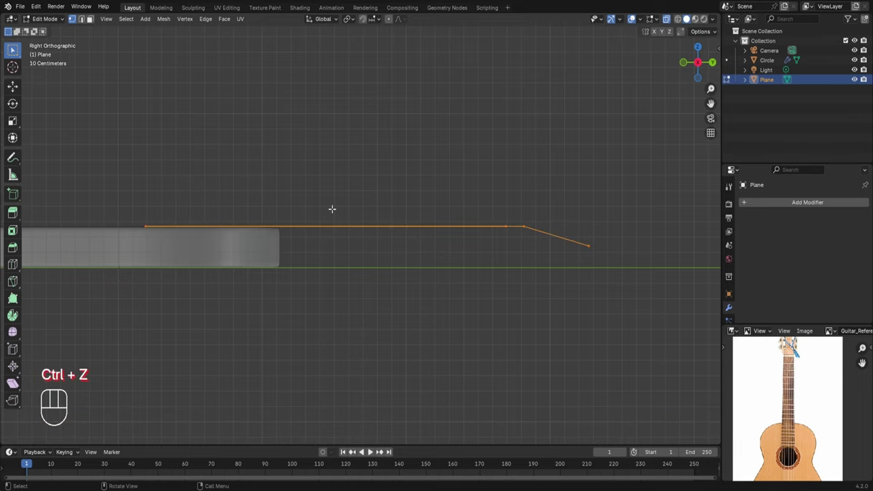
- Extrude the neck and headstock faces along their normals by about 0.25 m to give them thickness
key(alt+e)
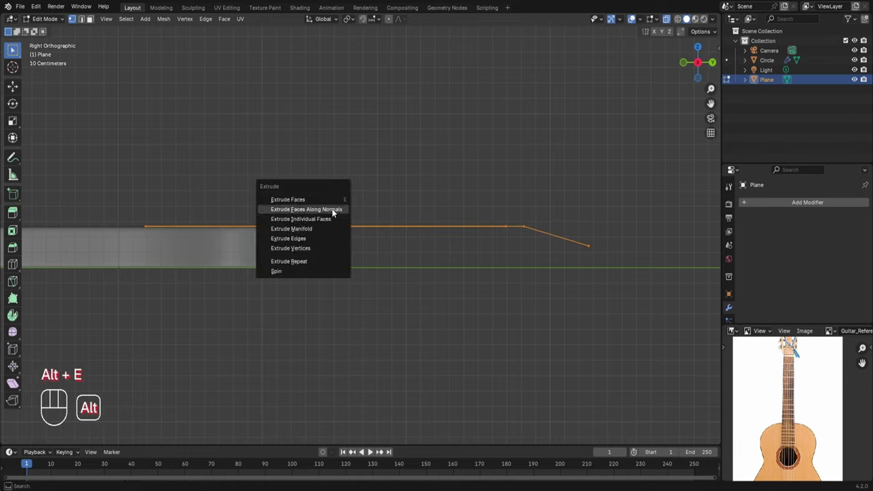
click(317, 211)
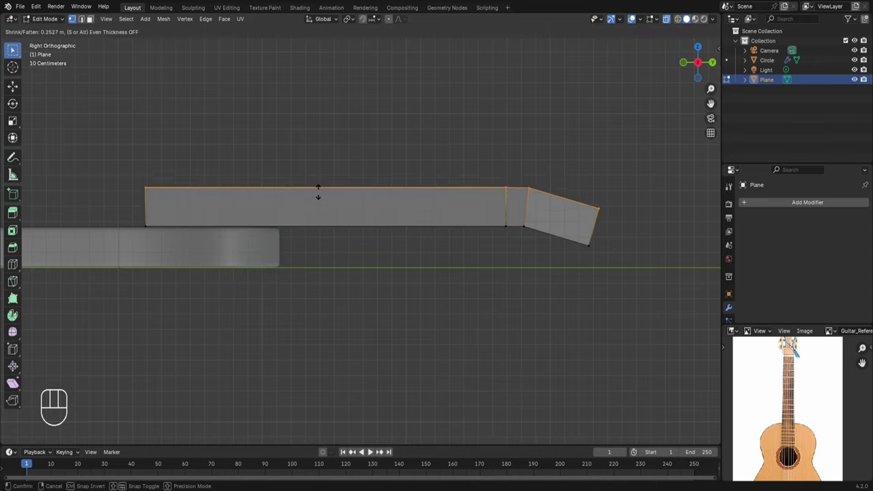
click(318, 192)
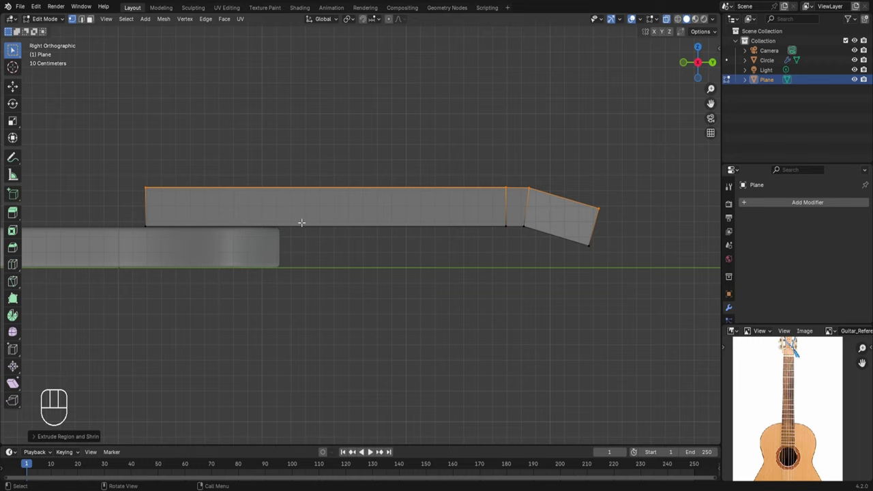
- Turn off X-ray and lower the neck's upper faces along Z by about 0.14 m to thin the neck
scroll(301, 213, up, 1)
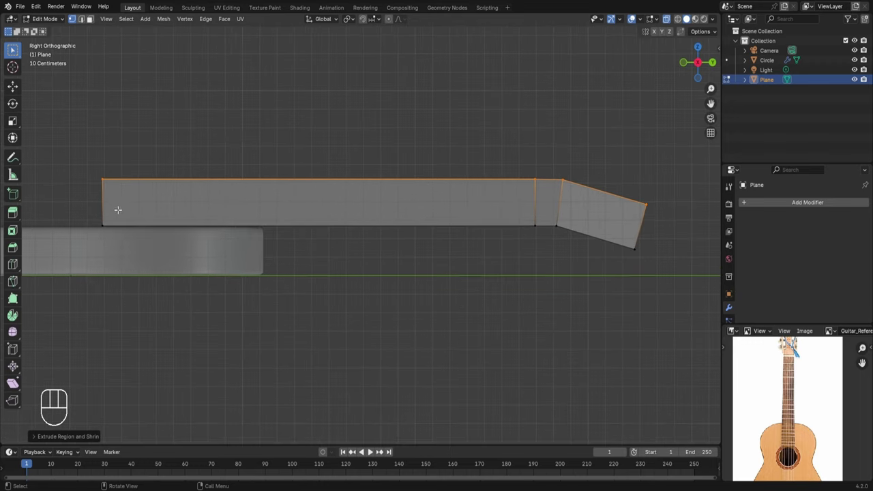
scroll(338, 204, down, 3)
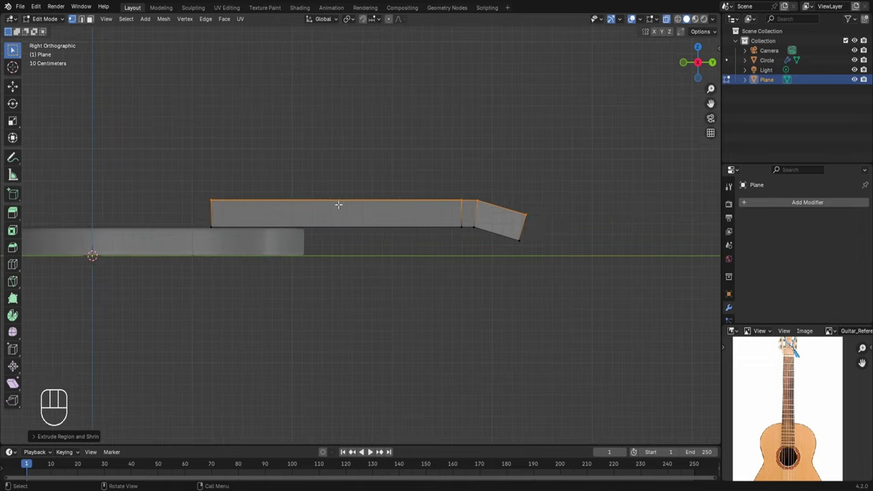
scroll(311, 214, down, 2)
mouse_move(245, 216)
middle_down()
mouse_move(293, 283)
mouse_move(409, 243)
mouse_move(389, 218)
middle_up()
key(alt+z)
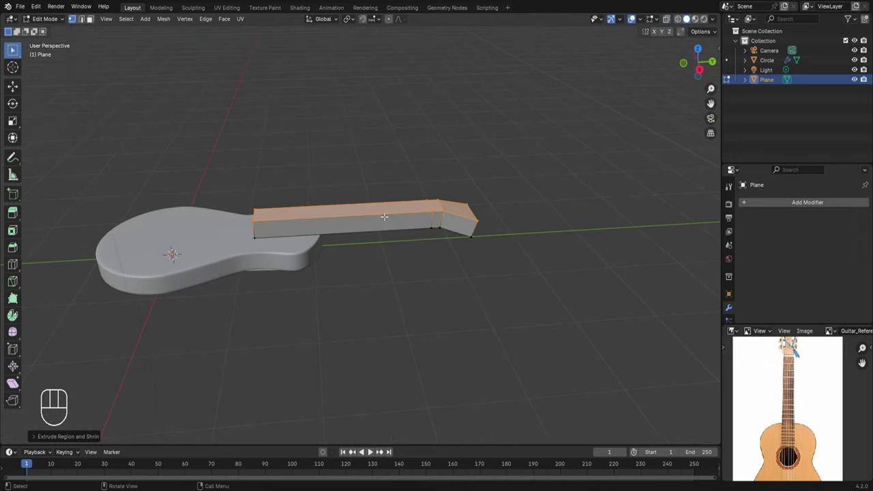
key(g)
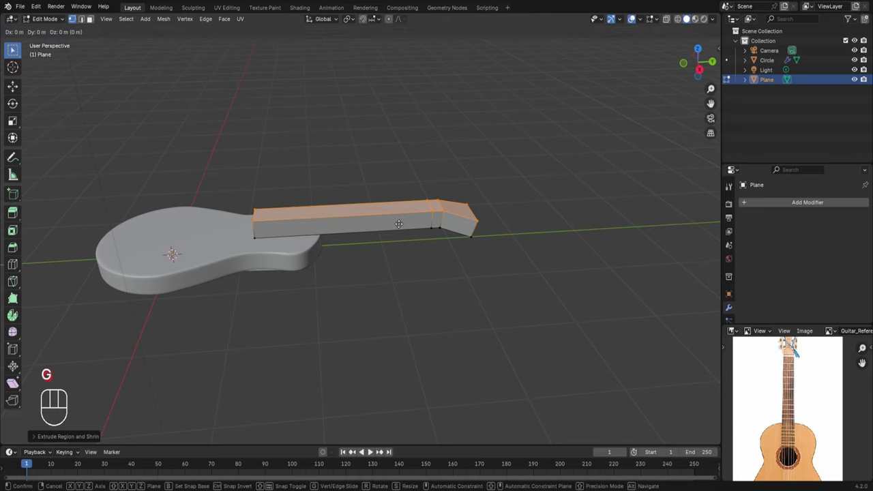
key(z)
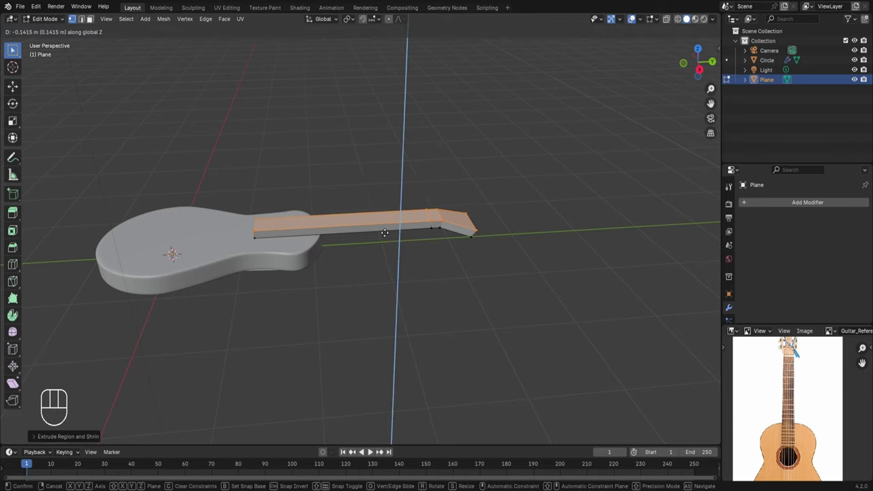
click(385, 233)
- Return to Object Mode, add a new mesh plane and move it along Y to the headstock
middle_drag(385, 233, 437, 371)
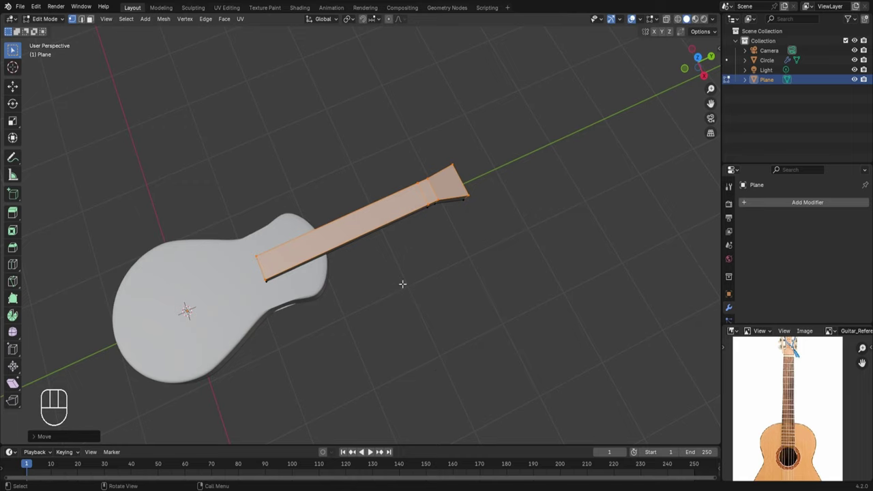
scroll(756, 374, up, 2)
scroll(812, 375, up, 2)
middle_drag(811, 375, 807, 470)
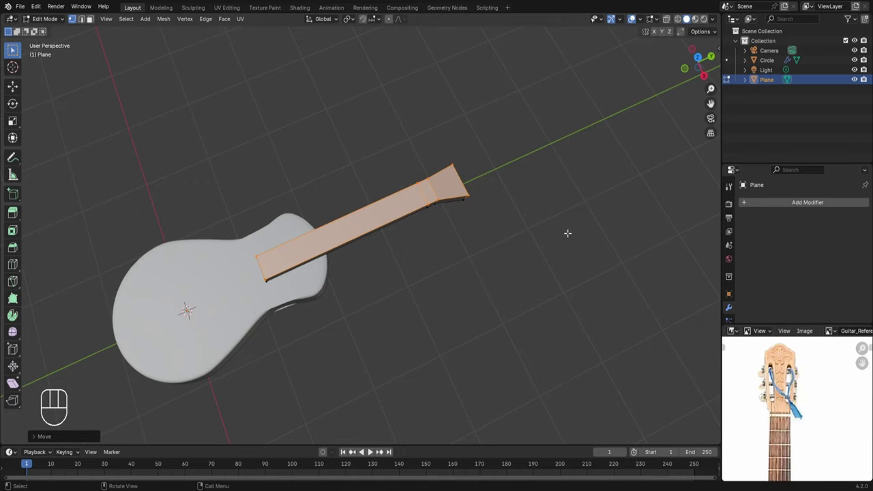
middle_drag(550, 238, 459, 275)
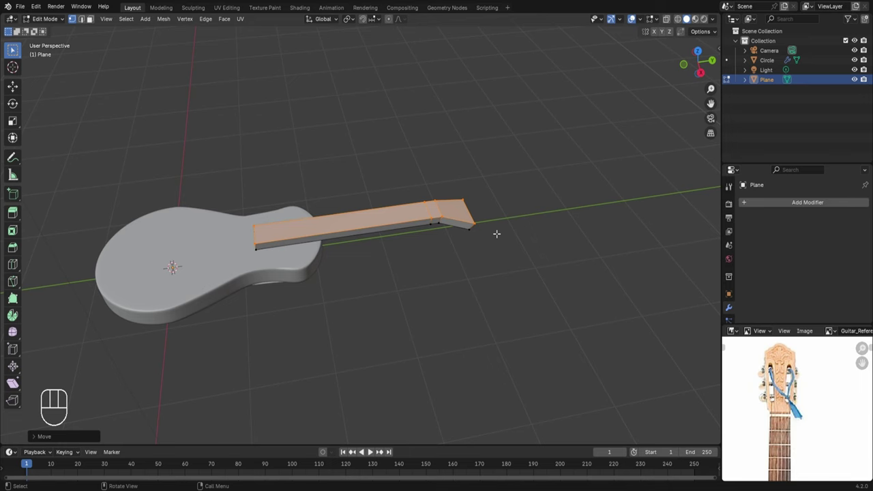
key(Tab)
key(shift+a)
mouse_move(452, 143)
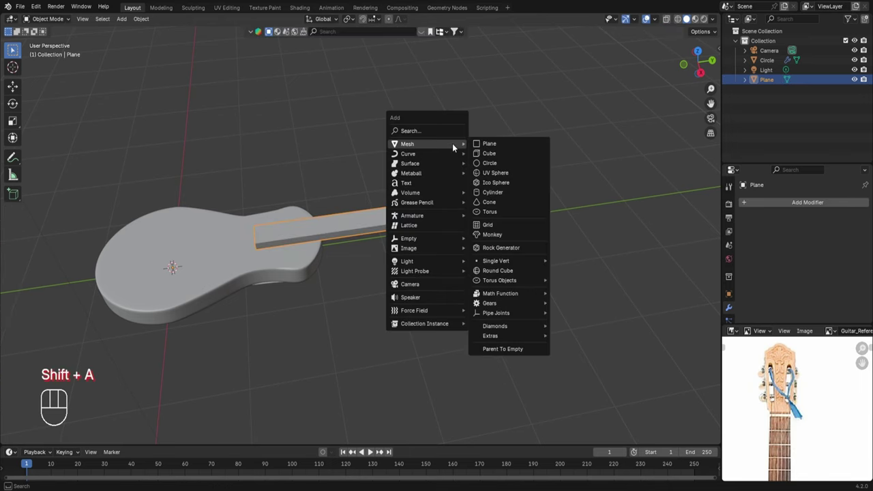
click(490, 143)
key(g)
key(y)
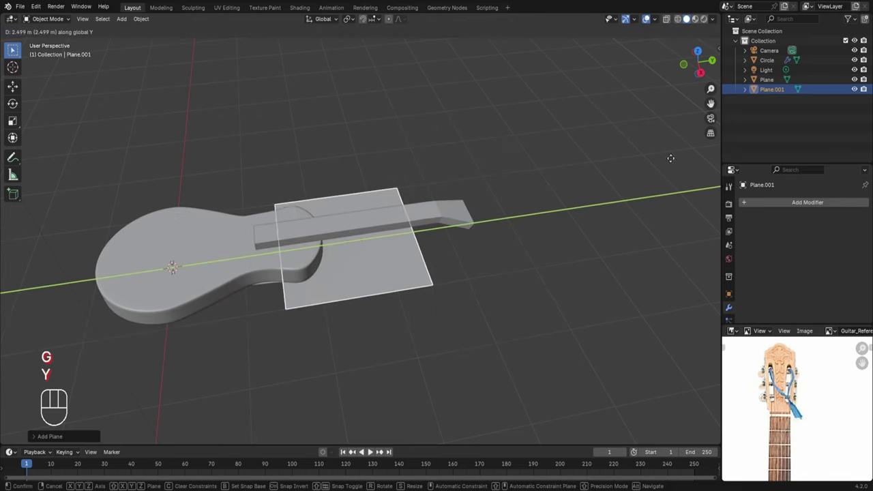
click(76, 145)
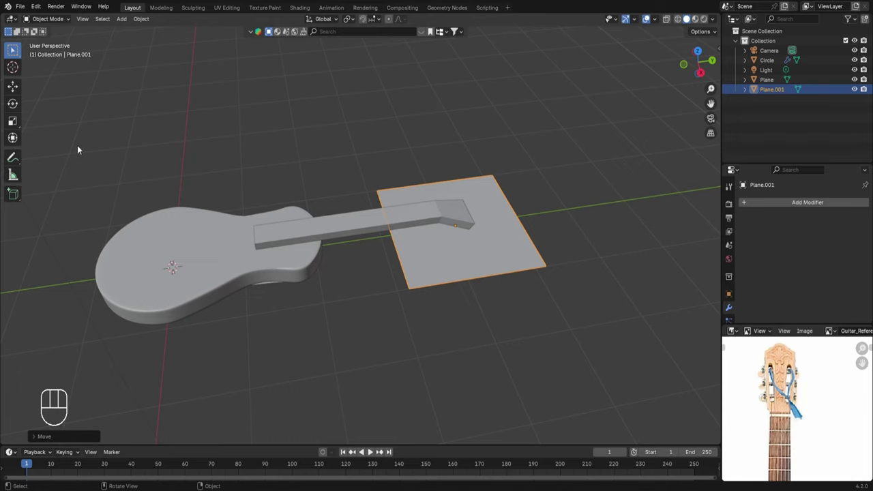
- Scale the new plane's geometry down in Edit Mode to about half the headstock's width
key(Tab)
key(s)
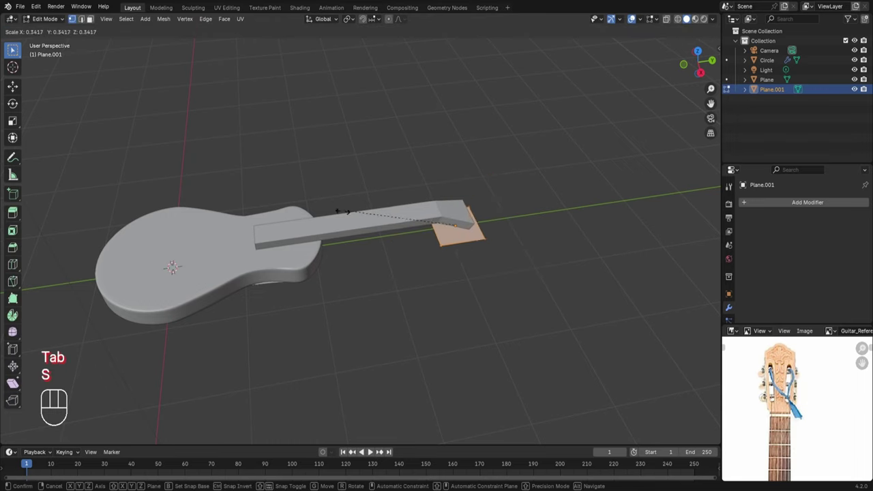
click(404, 208)
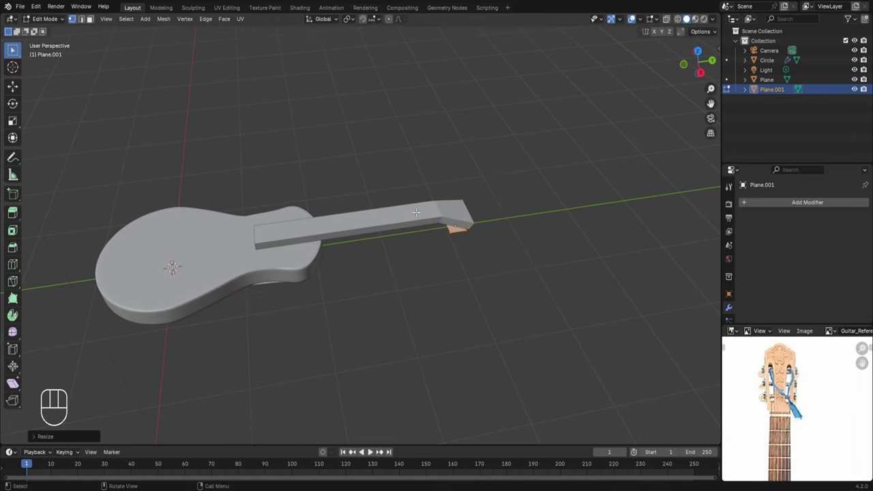
- Turn on X-ray in top view and move the small plane along X to clear the headstock's side
key(KP_7)
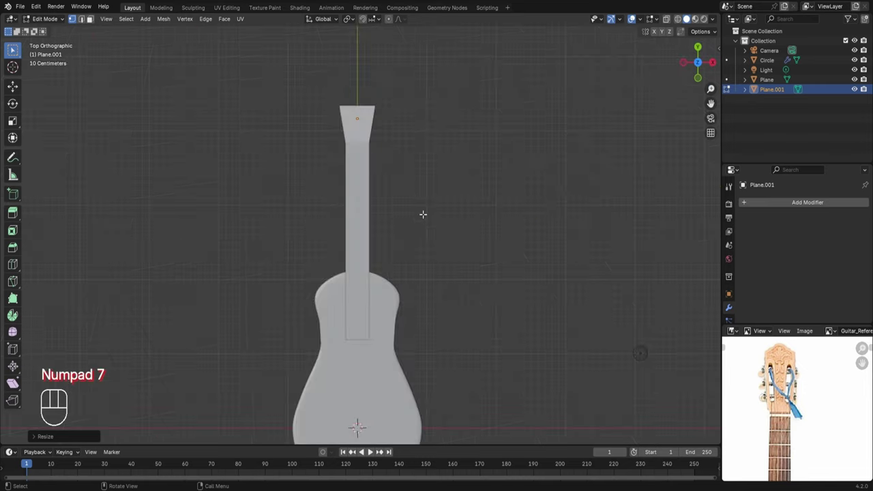
scroll(428, 214, up, 2)
key(alt+z)
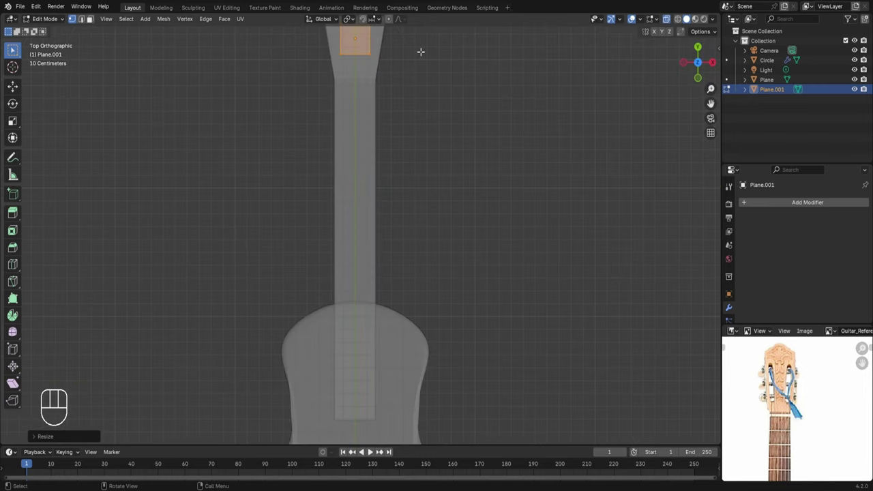
shift+middle_drag(418, 52, 415, 282)
key(g)
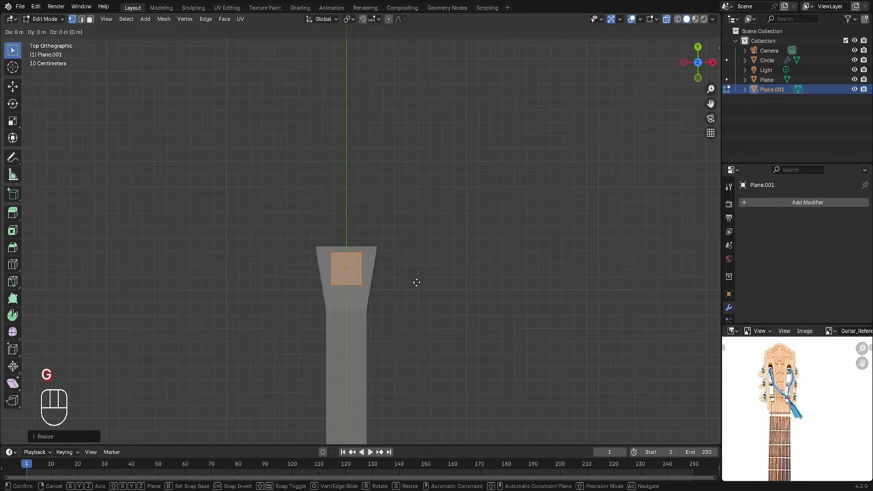
key(x)
click(480, 281)
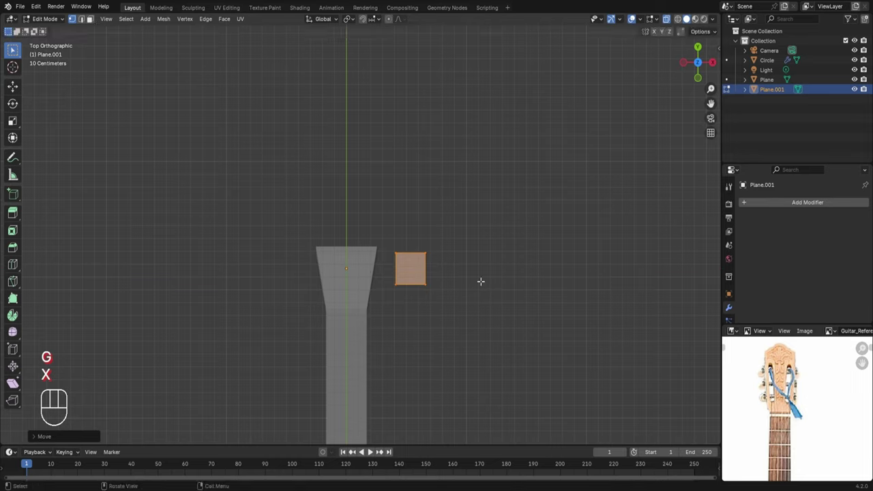
- Shrink the small plane to about 0.7 of its size and scale its outer edge along Y by about 1.5
key(s)
key(s)
click(496, 207)
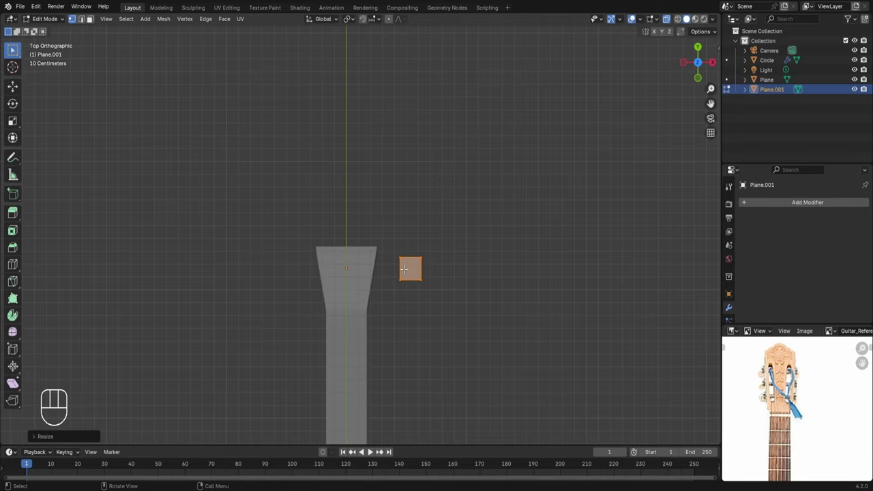
drag(415, 238, 443, 313)
key(s)
key(y)
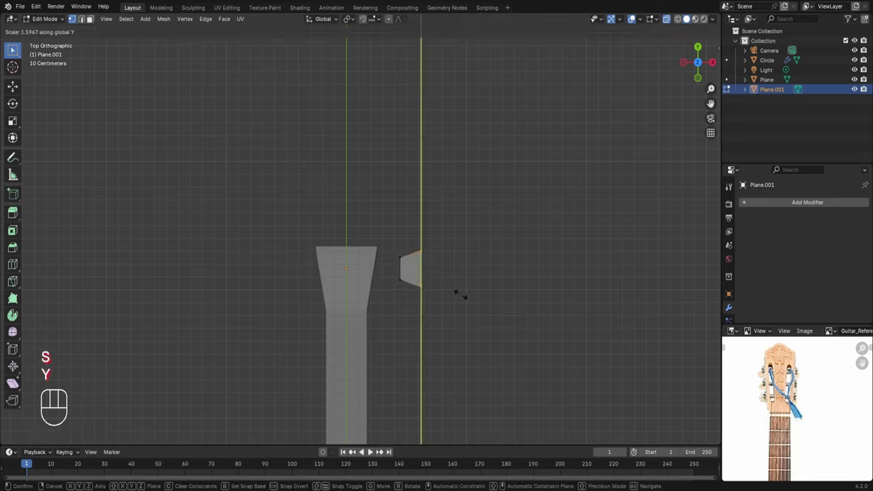
click(457, 295)
- Move the small plane's inner edge along X toward the headstock to lengthen the tapered piece
shift+drag(395, 242, 405, 296)
key(g)
key(x)
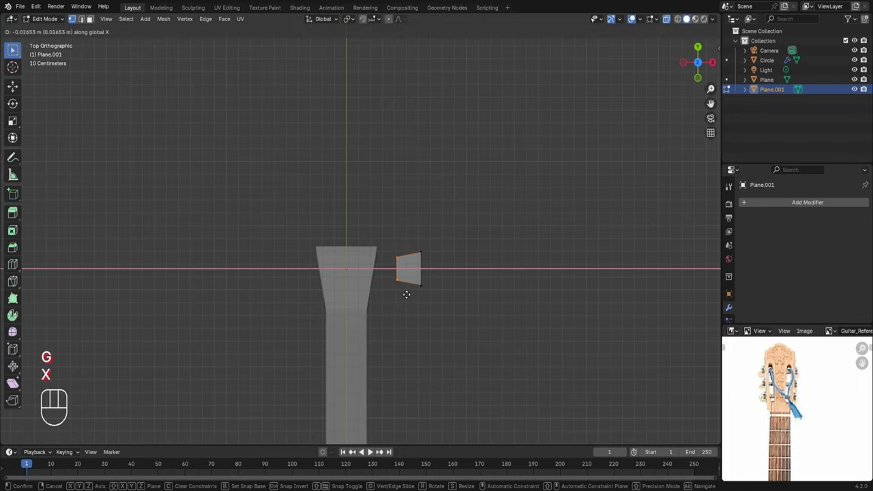
click(401, 294)
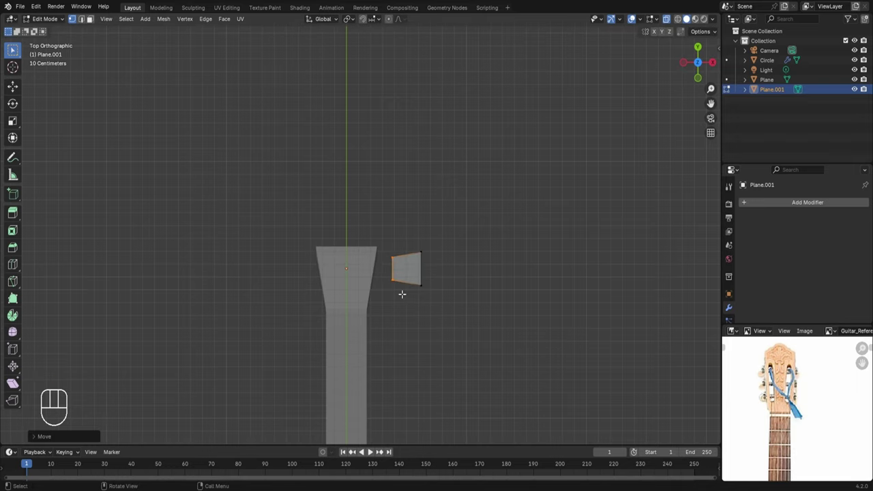
- In right view, raise the whole tapered piece along Z until it lines up with the headstock's side
key(KP_3)
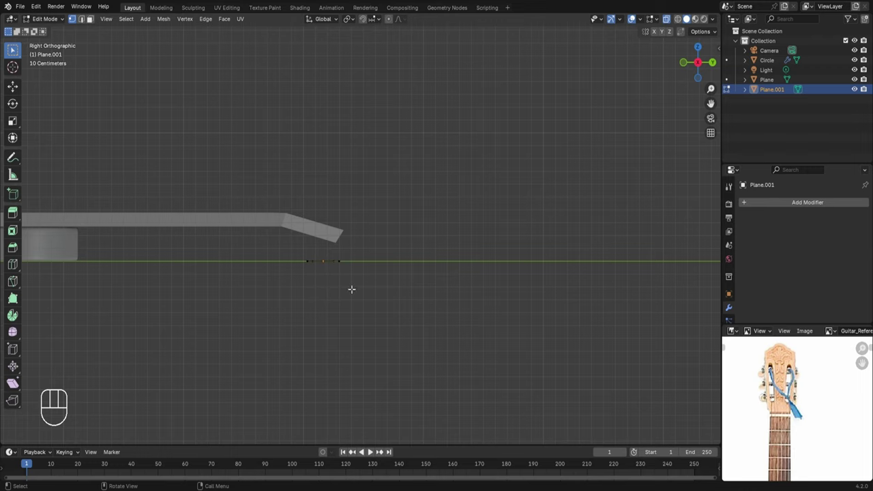
key(a)
key(g)
key(z)
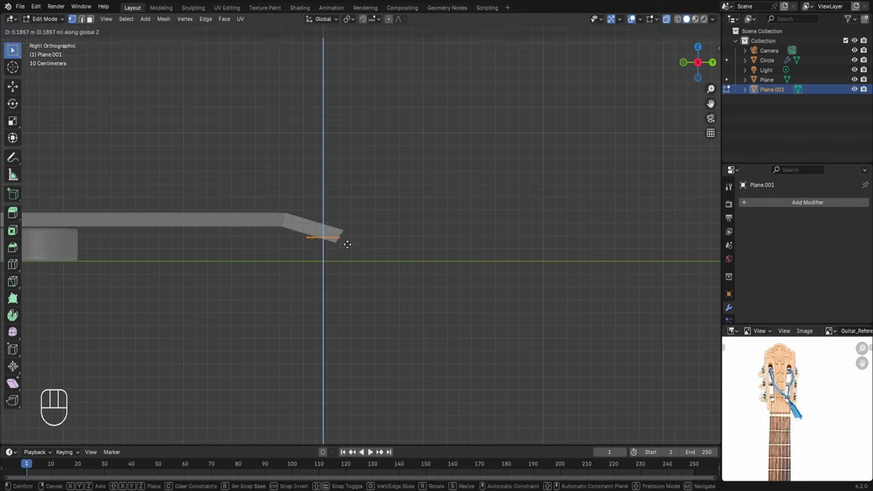
click(350, 240)
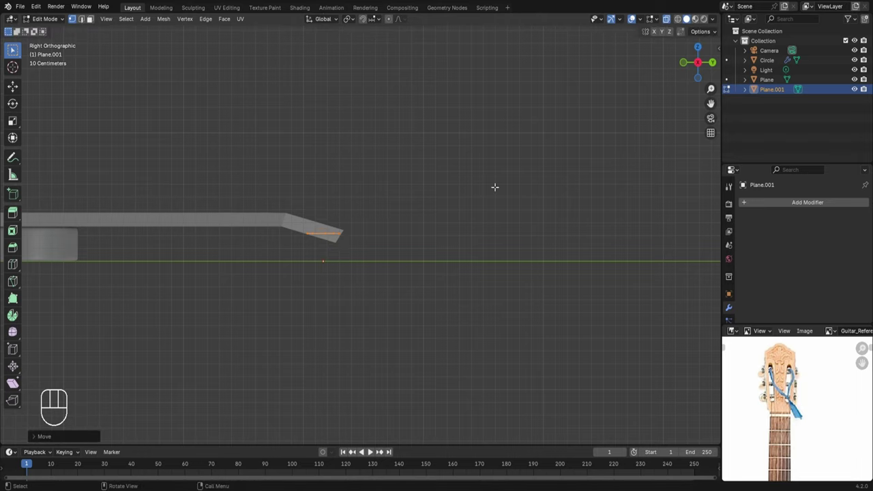
- Shrink the tapered piece a little and extrude it upward about 0.05 m to give it thickness
key(s)
click(424, 208)
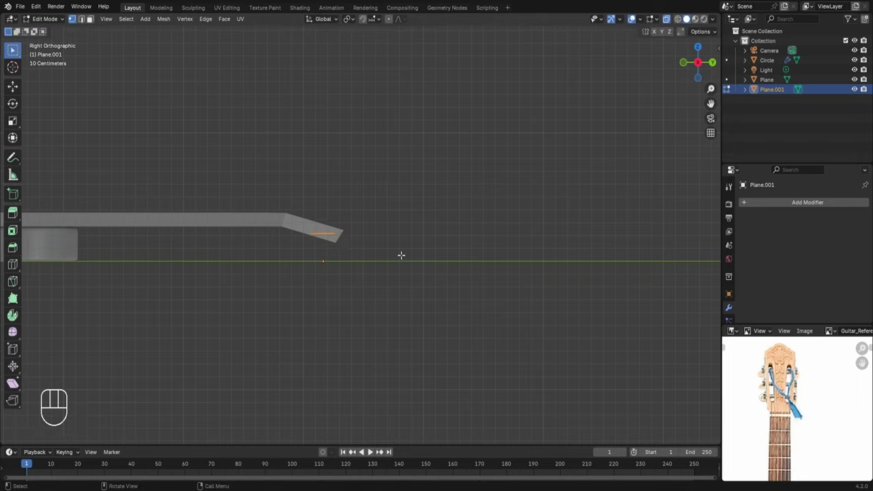
key(e)
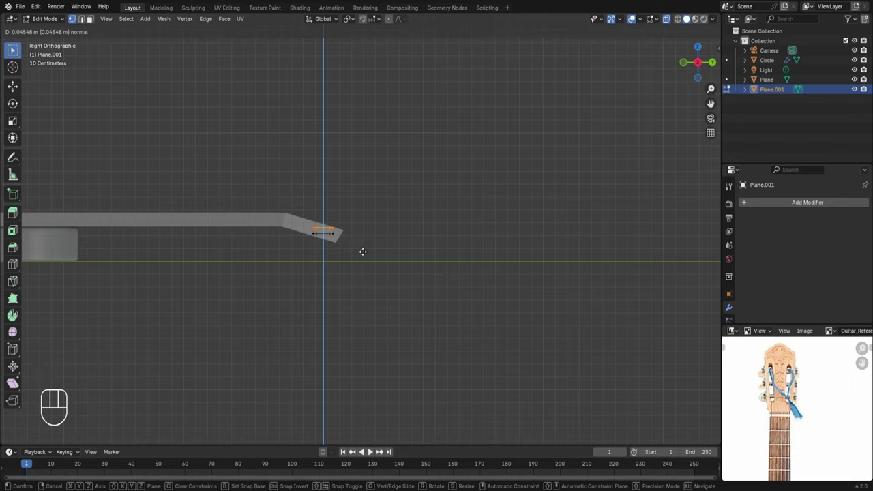
click(363, 252)
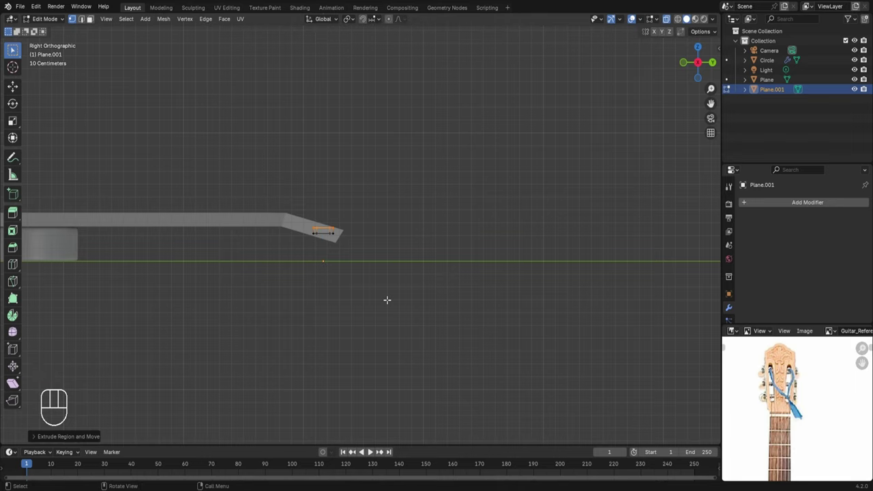
- Add a cylinder to the same mesh and move it about 4.3 m along Y onto the headstock
key(KP_7)
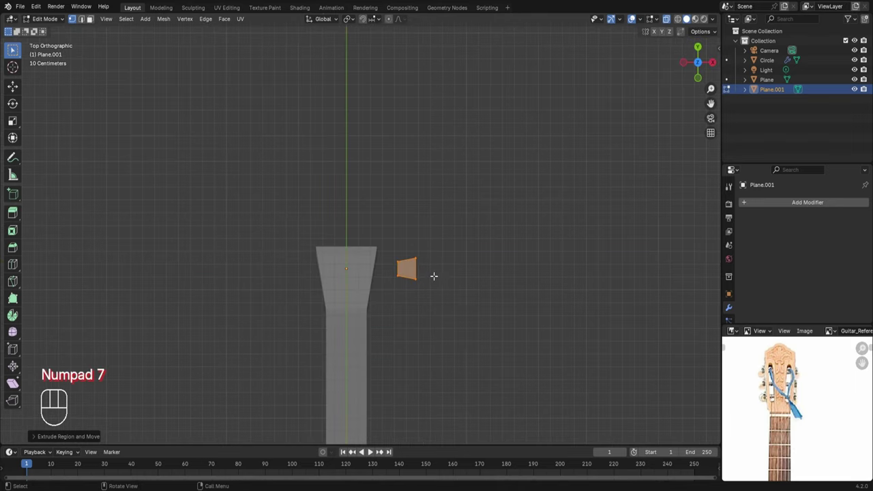
scroll(434, 276, up, 1)
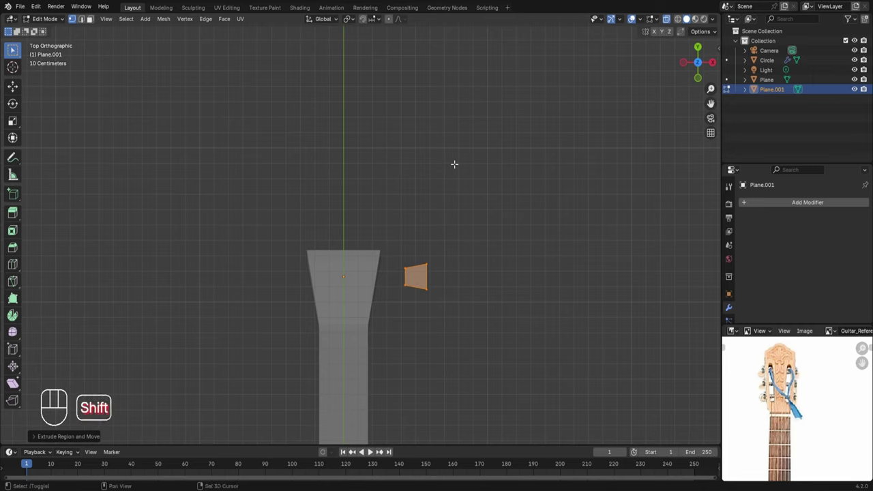
key(shift+a)
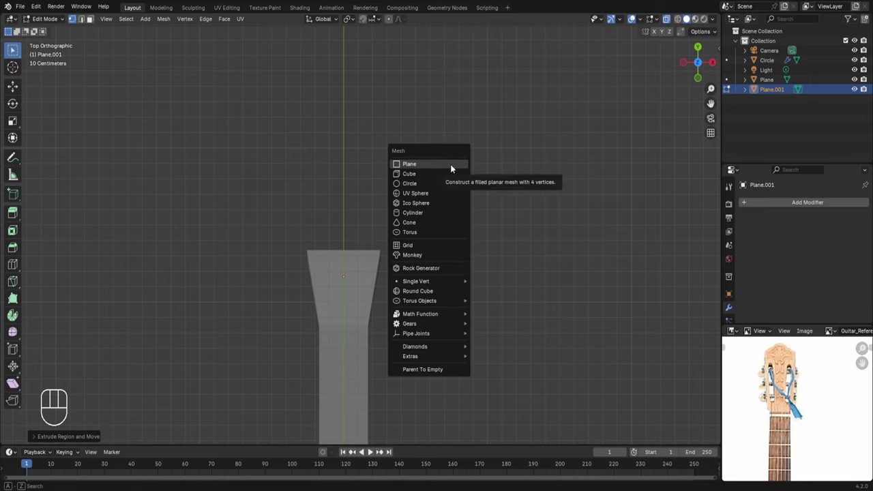
click(422, 213)
scroll(423, 178, down, 6)
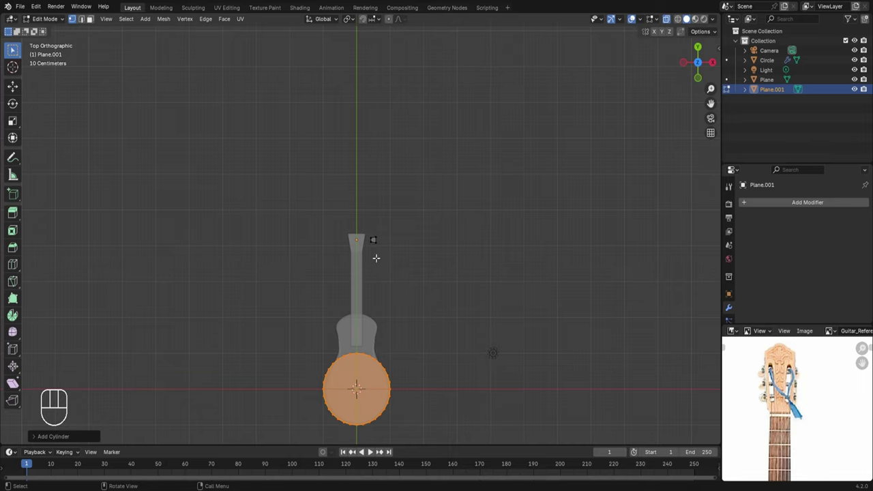
scroll(386, 261, up, 1)
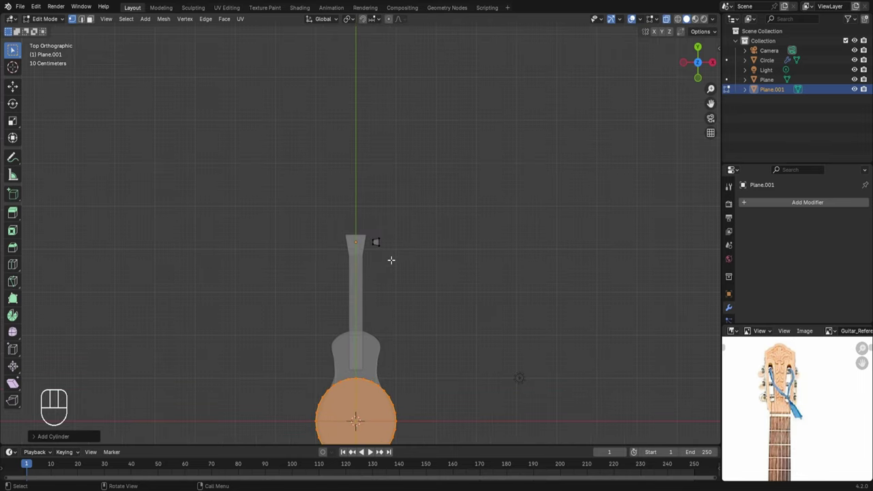
scroll(391, 259, up, 2)
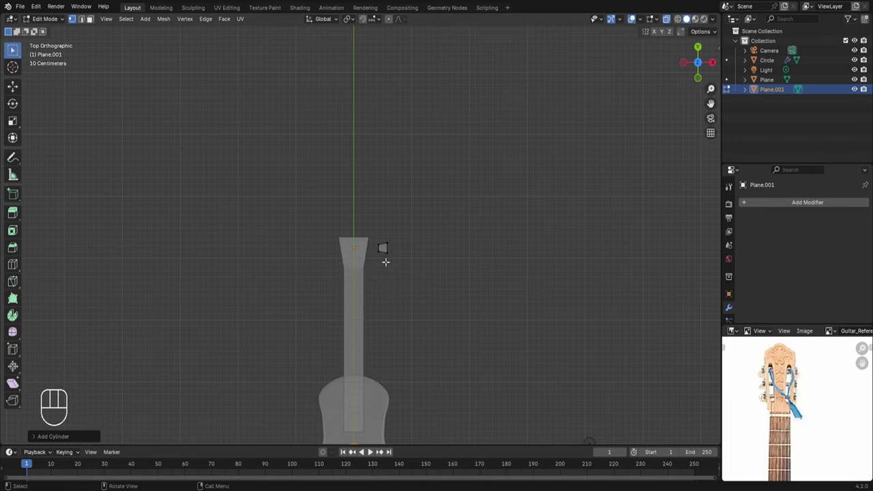
scroll(516, 287, down, 4)
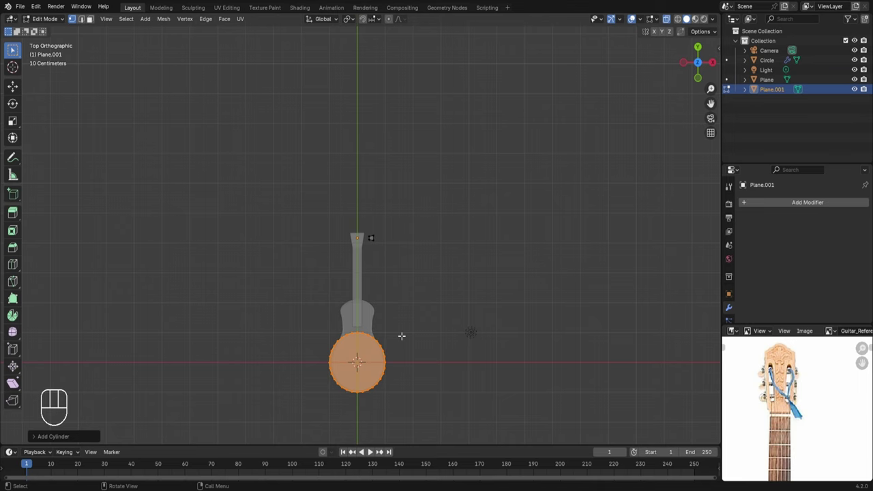
key(g)
key(y)
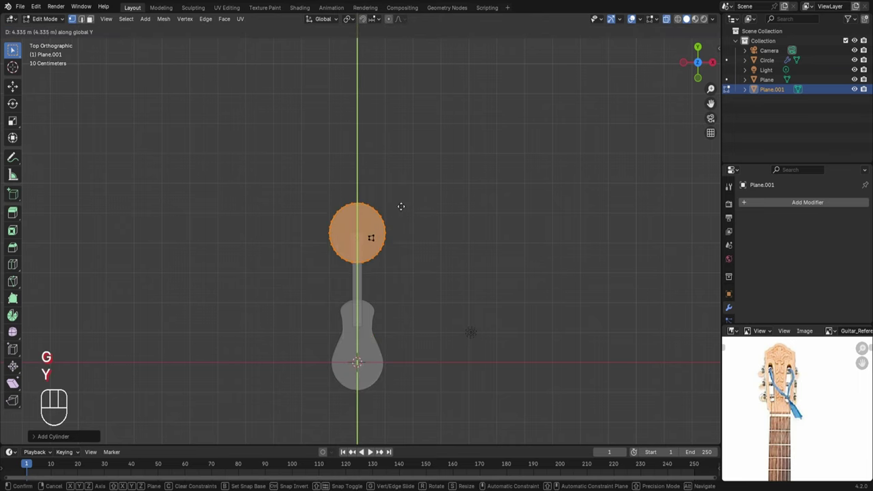
click(401, 206)
- Scale the cylinder down to fit well inside the headstock's width and raise it along Z to the tapered piece's height
scroll(518, 239, up, 5)
key(s)
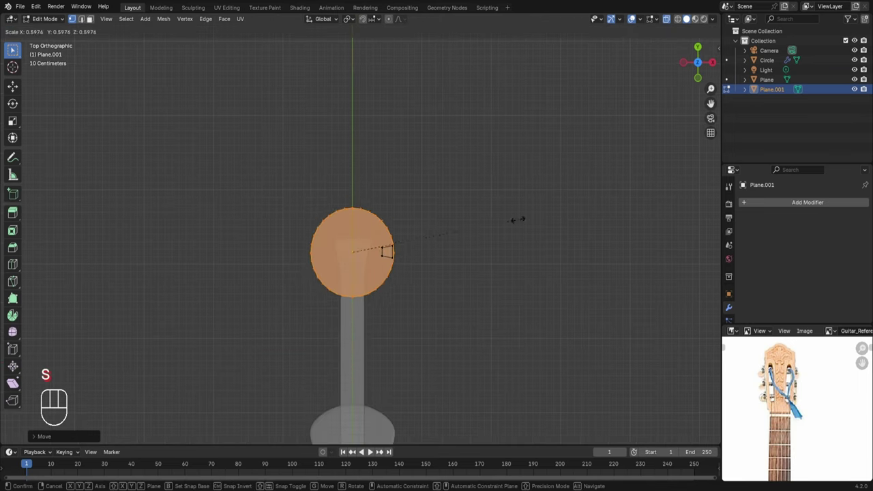
click(386, 252)
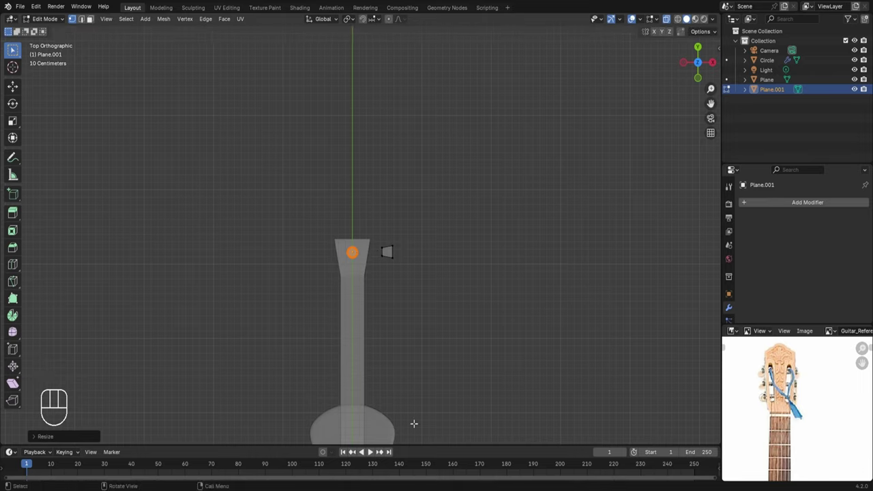
middle_drag(413, 422, 345, 327)
key(KP_3)
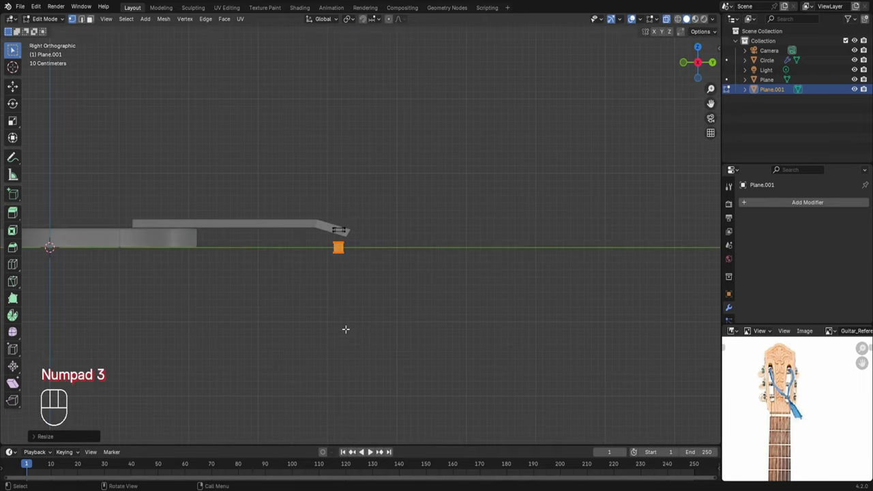
key(g)
key(z)
click(347, 311)
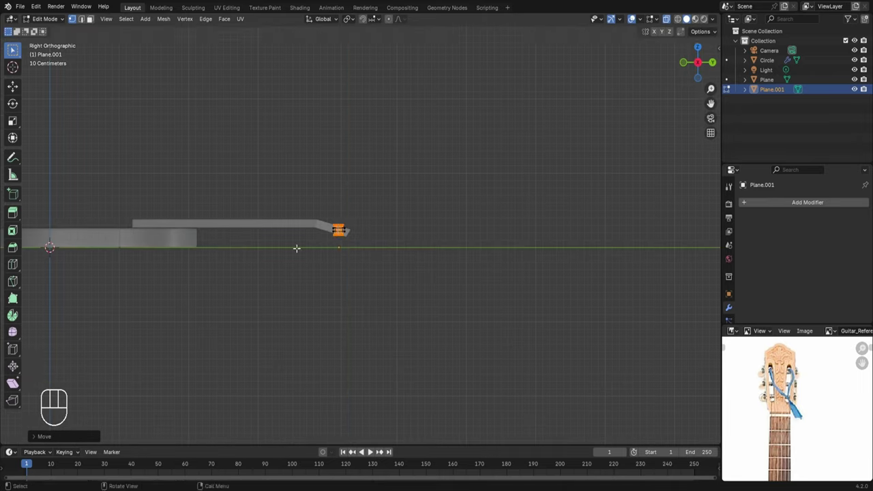
- Rotate the cylinder 90 degrees about the Y axis so it lies sideways across the headstock
middle_drag(297, 249, 357, 259)
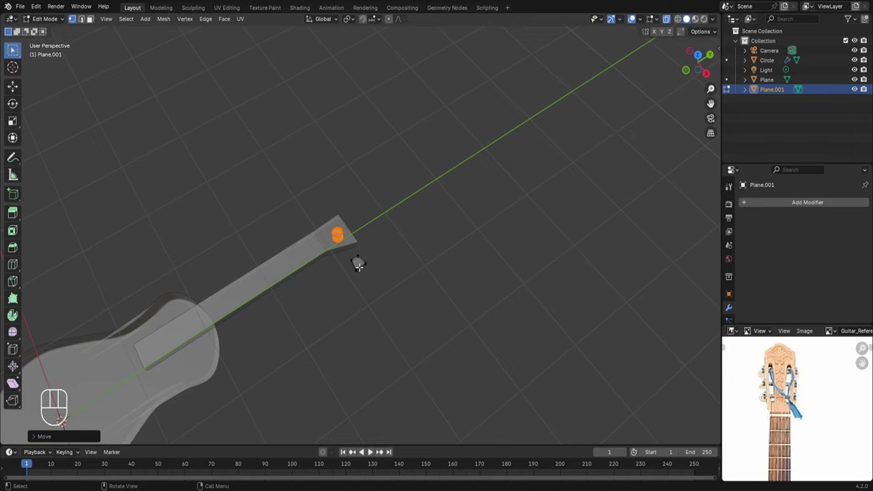
scroll(361, 267, up, 2)
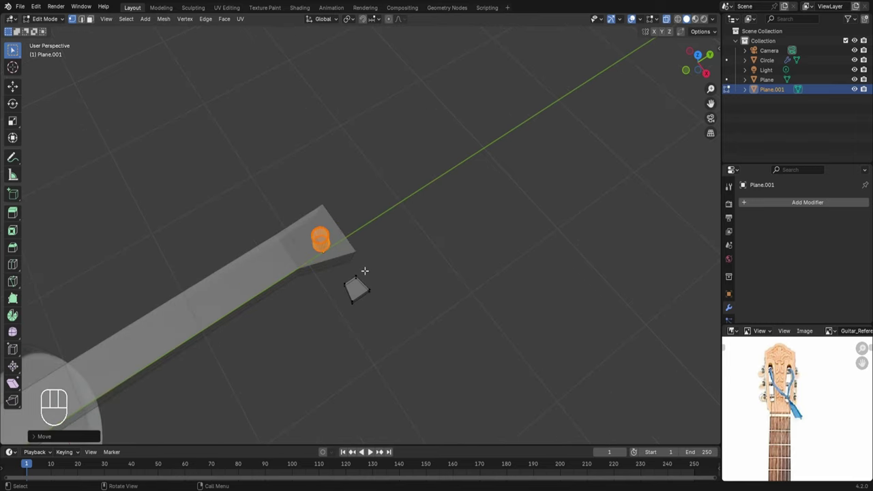
key(r)
key(y)
key(KP_9)
key(KP_0)
key(KP_Enter)
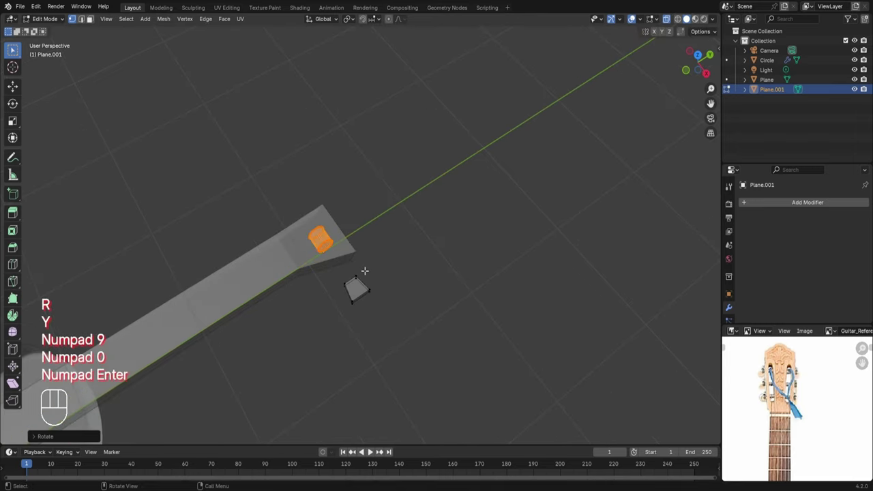
- In top view, shrink the cylinder further and stretch it along X by about 3.8
key(KP_7)
key(s)
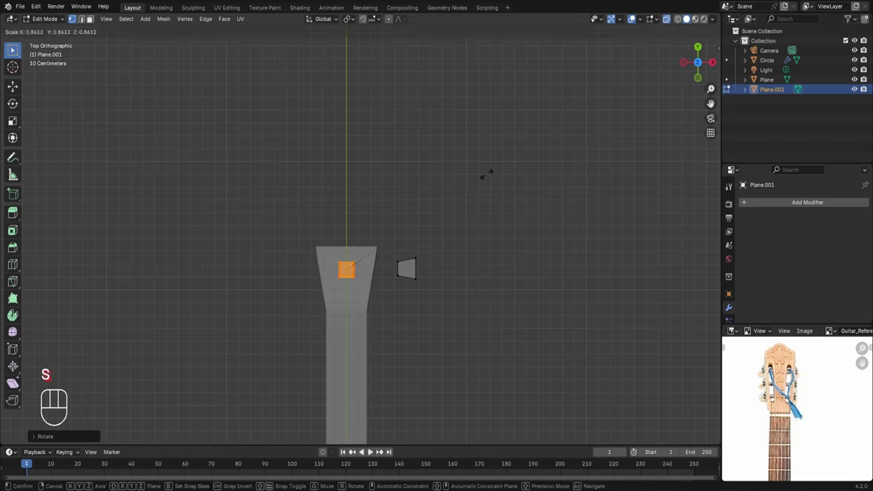
click(374, 270)
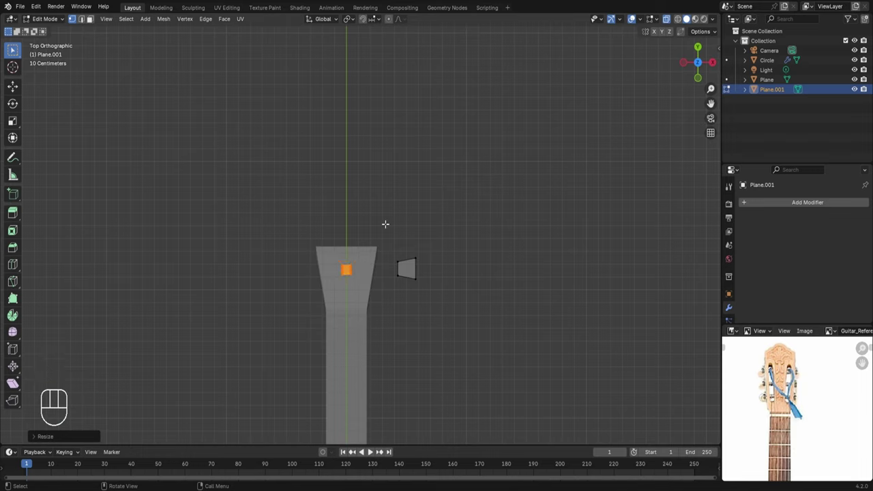
key(s)
key(x)
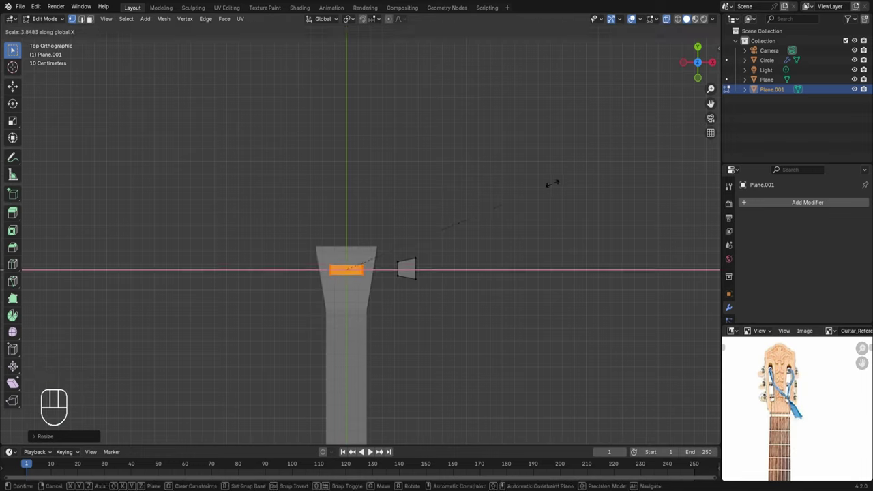
- Move the cylinder about 0.3 m along X so it bridges the headstock and the tapered piece
key(g)
key(x)
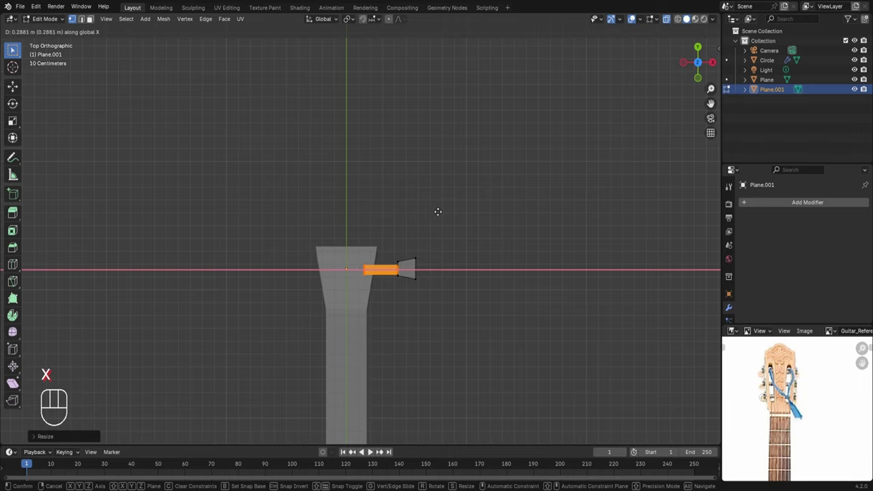
click(440, 207)
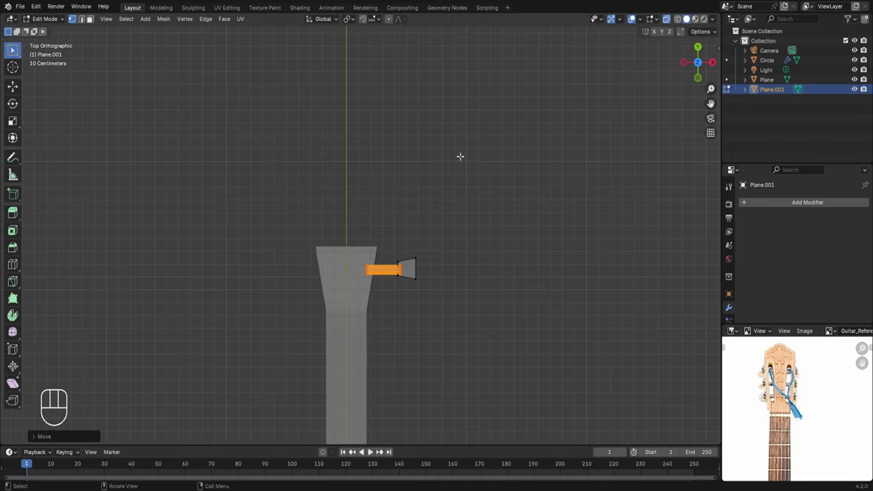
- Scale the cylinder slightly and nudge it along X and Y to centre it on the tapered piece's inner edge
key(s)
click(496, 296)
key(g)
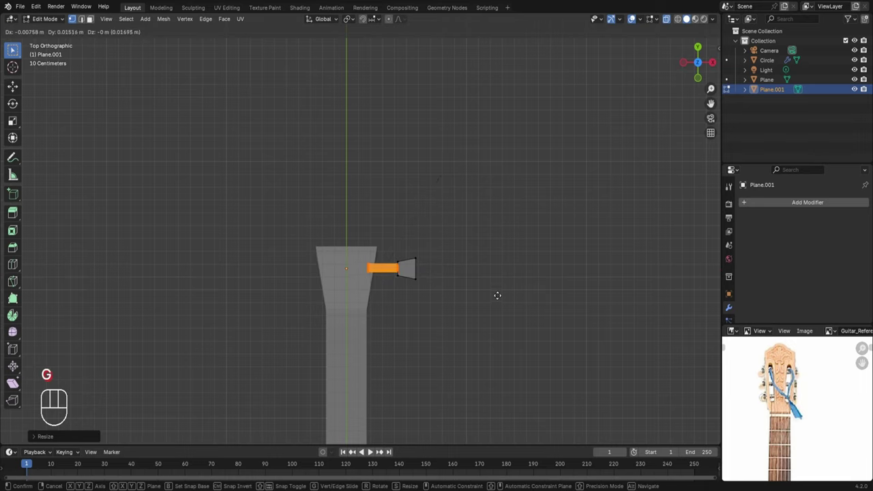
key(x)
click(496, 299)
scroll(496, 300, up, 3)
key(g)
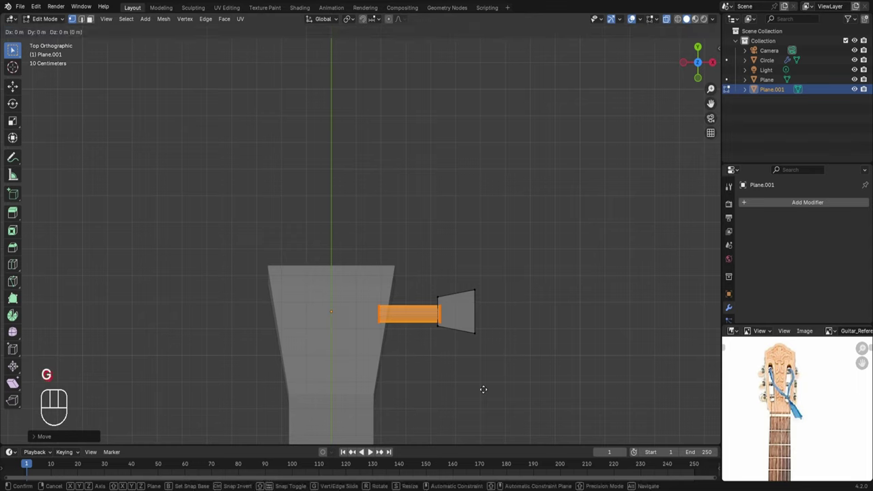
key(y)
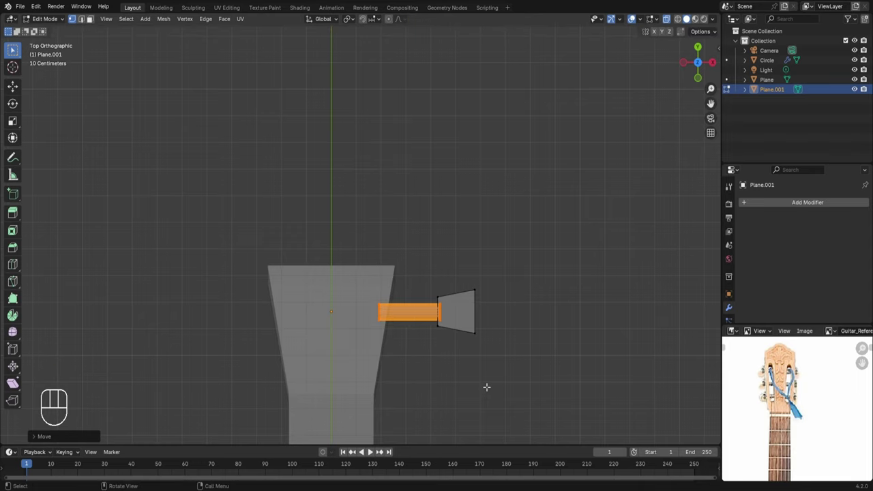
- Return to Object Mode and turn off X-ray to inspect the tuning peg in perspective
key(Tab)
middle_drag(487, 387, 423, 335)
key(alt+z)
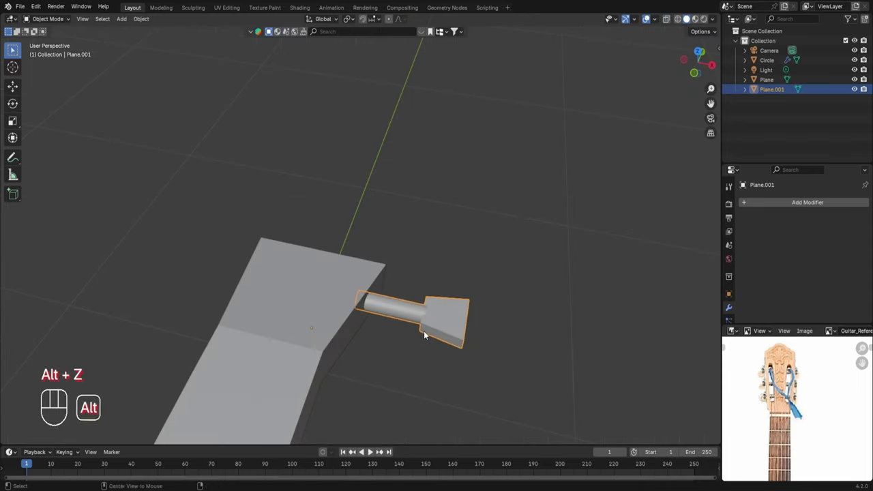
scroll(459, 330, up, 2)
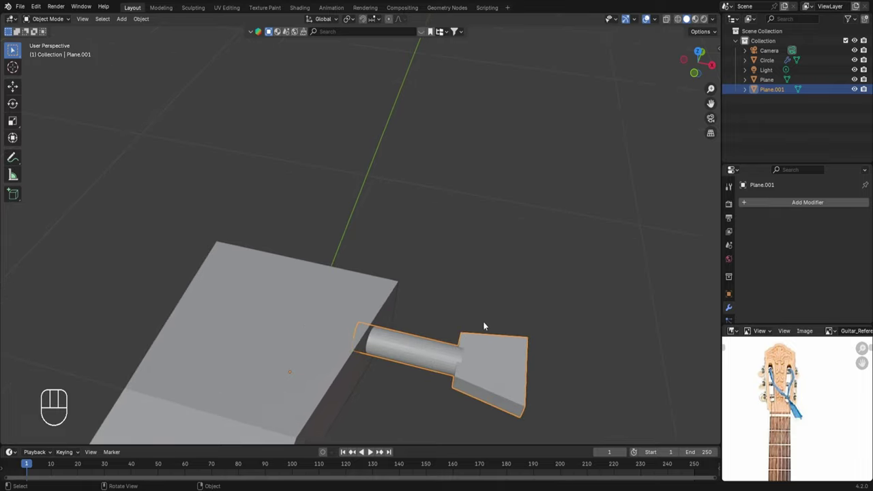
- In Edit Mode, scale the cylinder to about 0.7 and stretch it along X by about 1.4 to reach the tapered piece
key(Tab)
key(s)
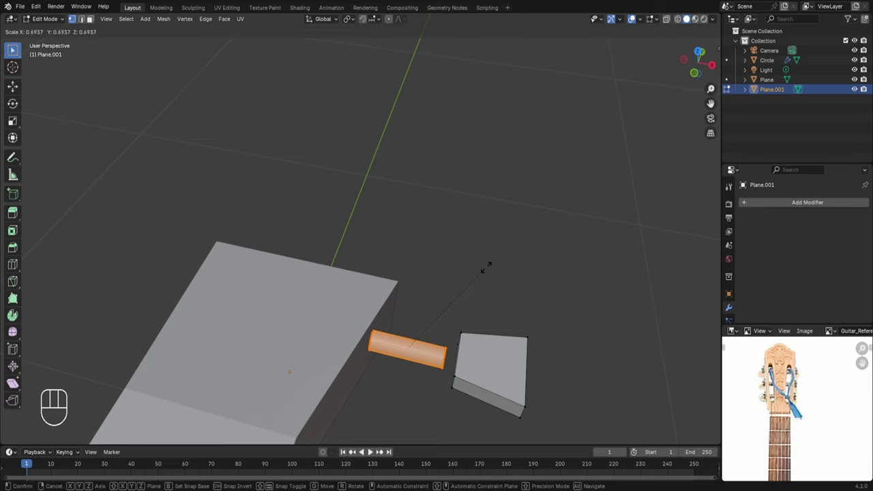
click(487, 267)
key(s)
key(x)
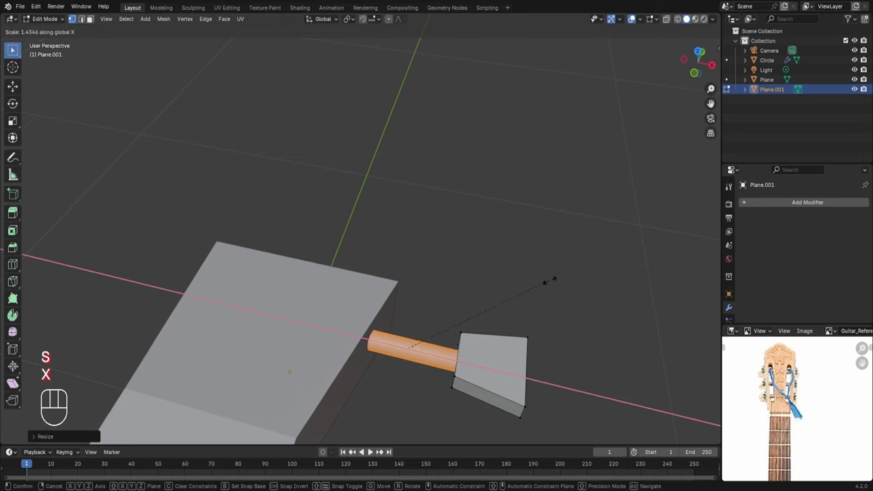
click(555, 282)
- Raise the cylinder slightly along Z to align it with the tapered piece's thickness
middle_drag(555, 282, 525, 310)
key(g)
key(z)
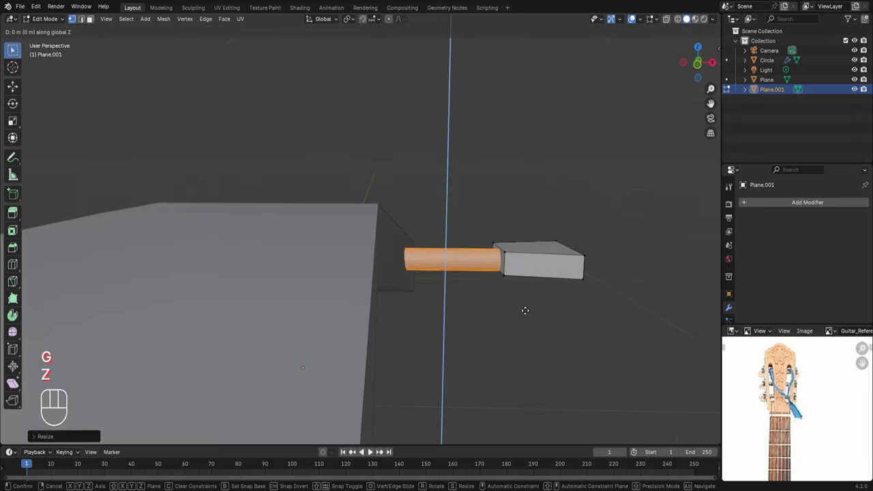
click(530, 307)
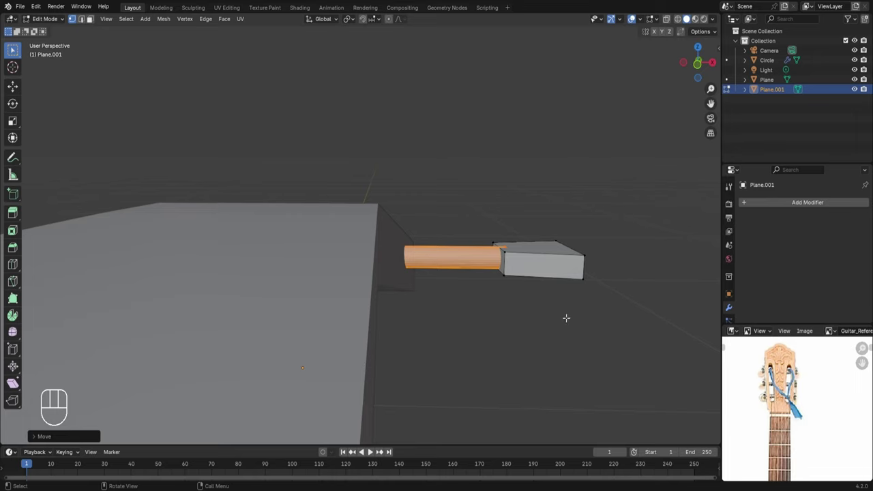
- Slim the cylinder shaft slightly while keeping its length along X, and return to Object Mode
key(s)
key(x)
click(604, 336)
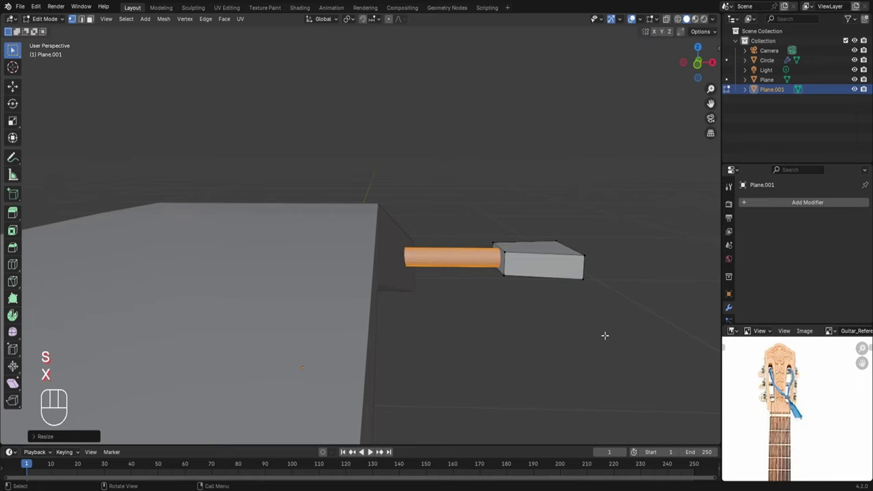
middle_drag(605, 335, 577, 278)
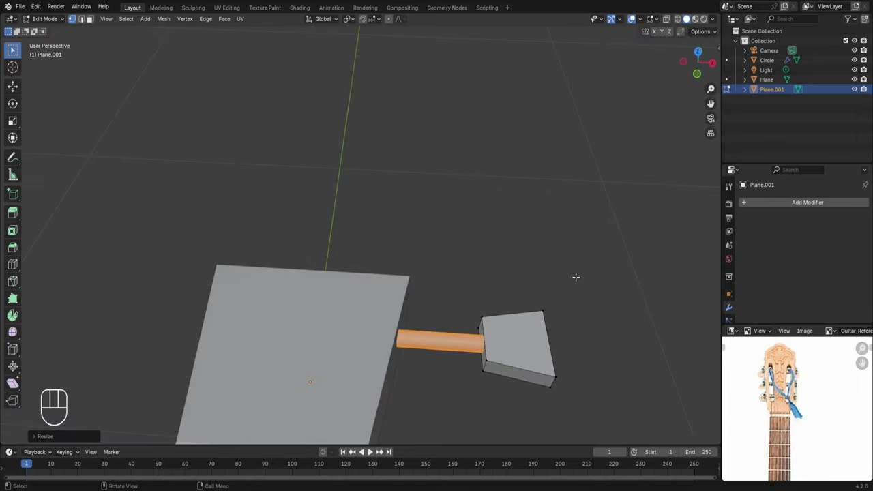
key(Tab)
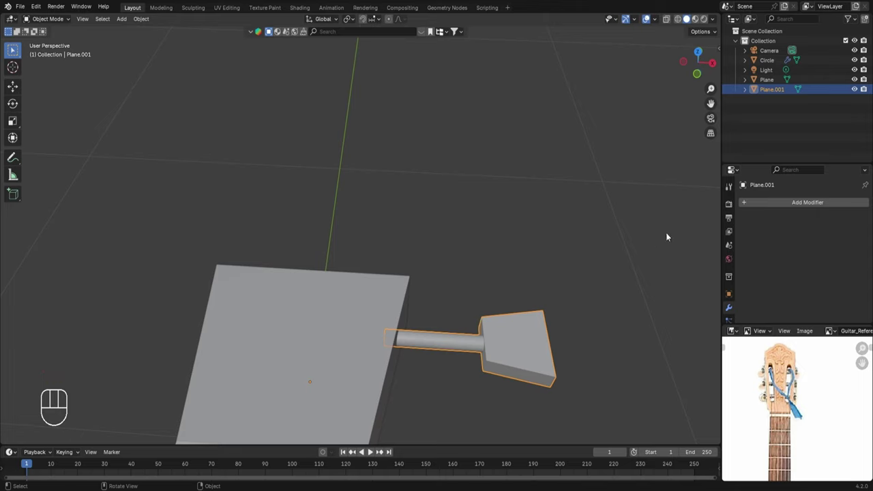
- Add a Bevel modifier to the tuning peg with a 0.005 m amount and 3 segments, and shade it auto smooth
click(788, 203)
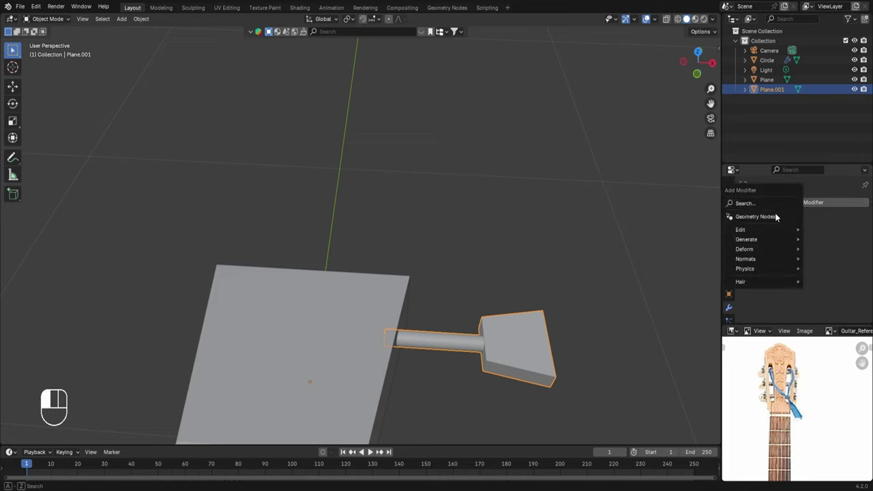
mouse_move(748, 243)
click(679, 248)
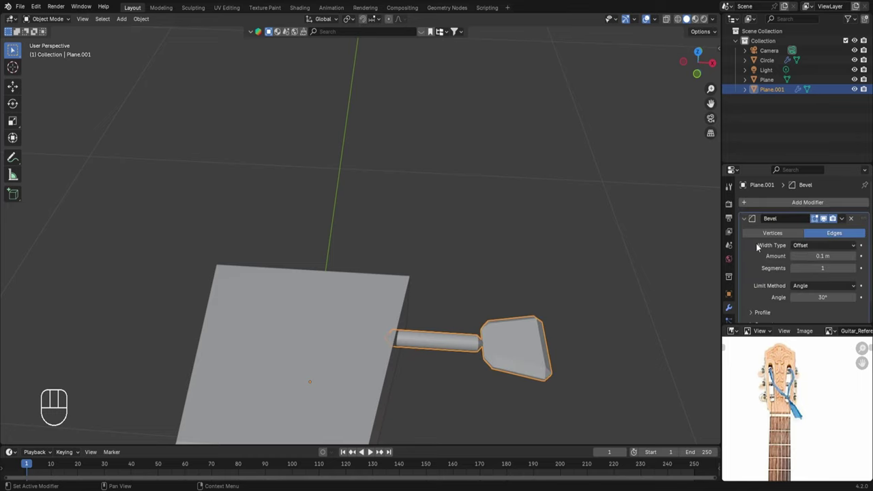
shift+drag(819, 256, 802, 256)
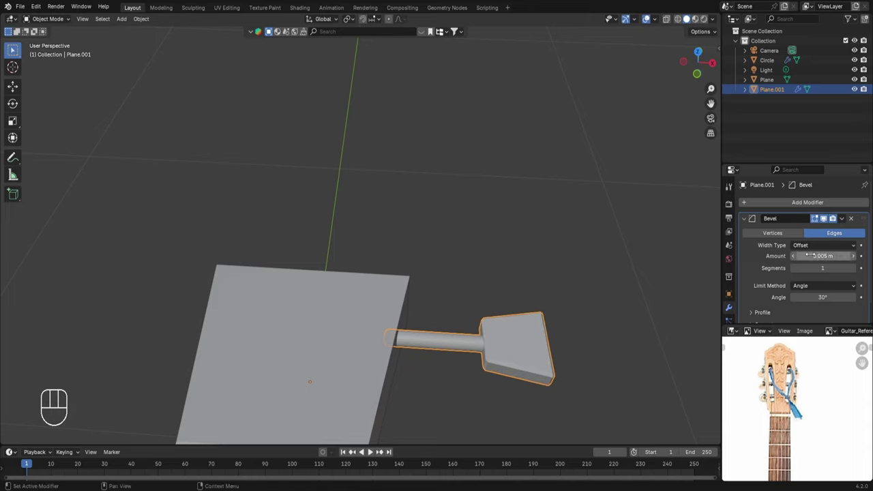
click(854, 268)
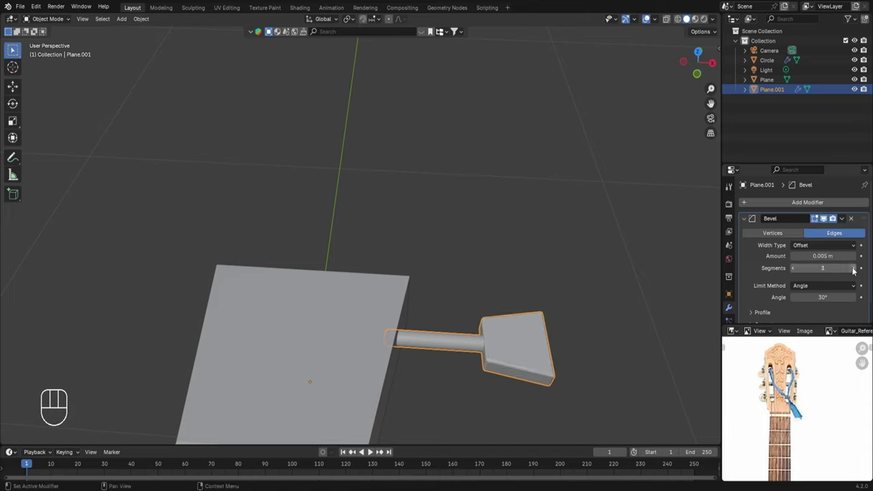
right_click(503, 336)
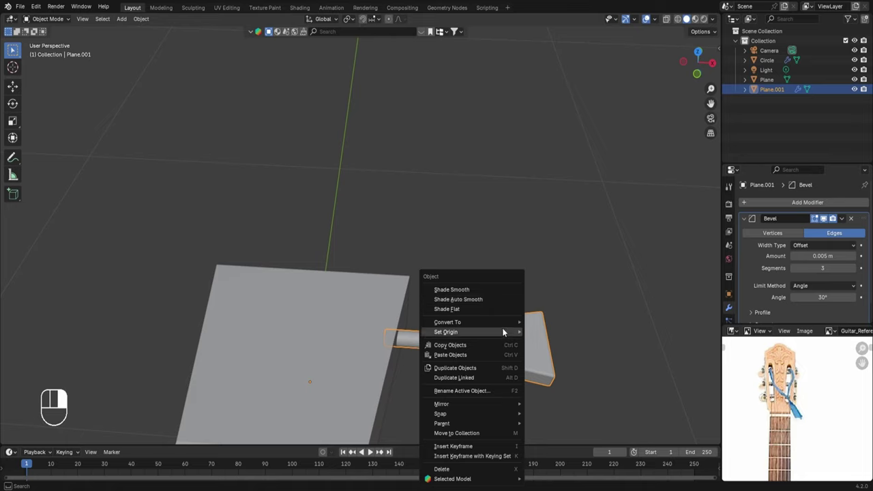
click(486, 297)
- In top view, reposition the peg near the headstock's wide end and place a duplicate of it nearer the neck
scroll(477, 280, down, 3)
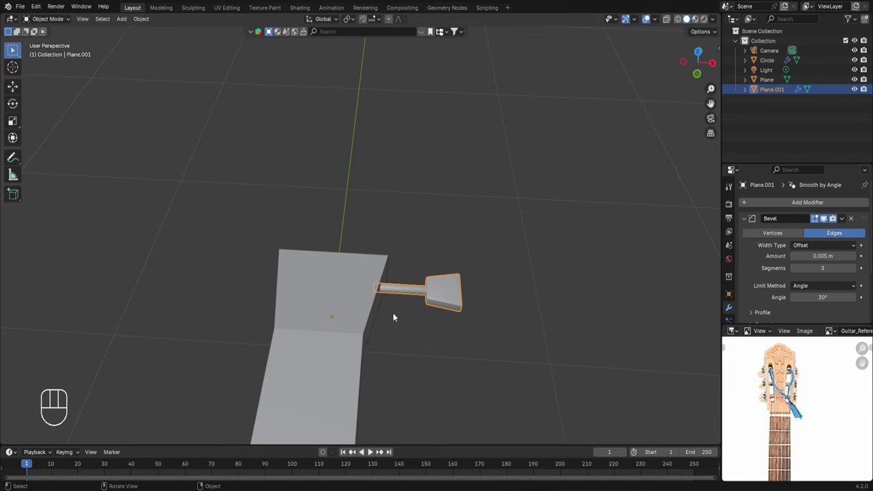
key(KP_7)
key(g)
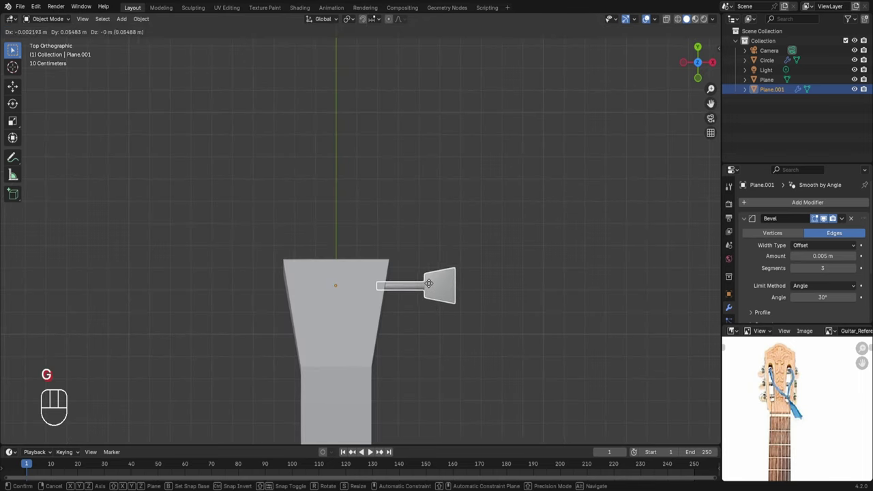
click(428, 283)
key(shift+d)
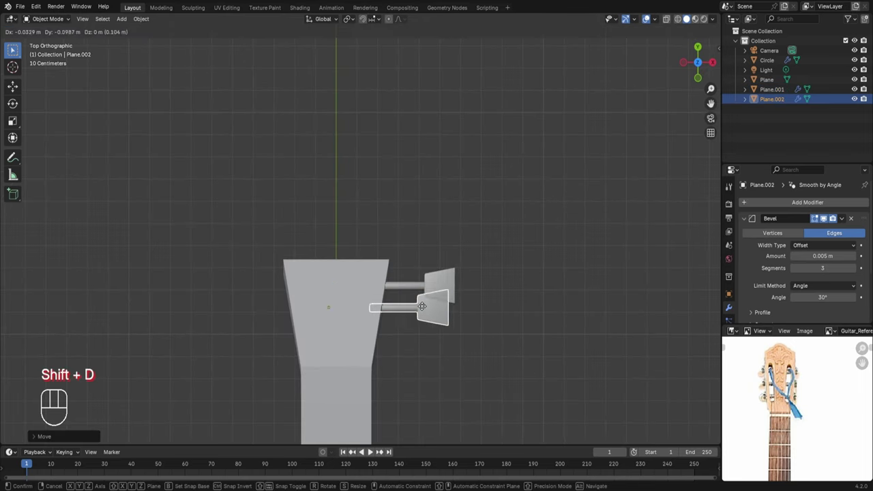
click(422, 334)
middle_drag(422, 334, 333, 328)
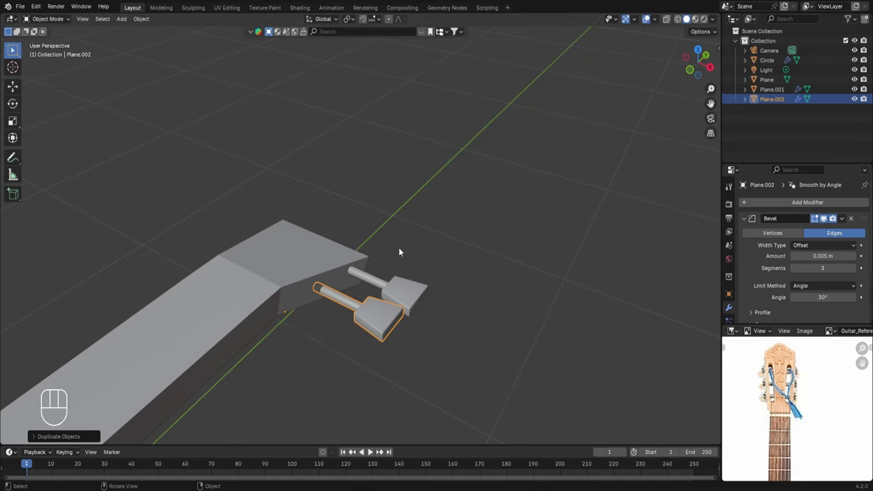
key(r)
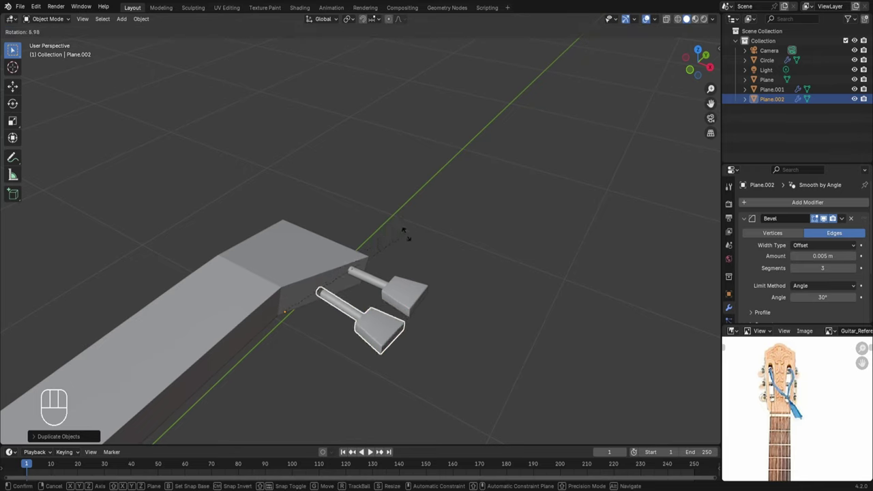
key(x)
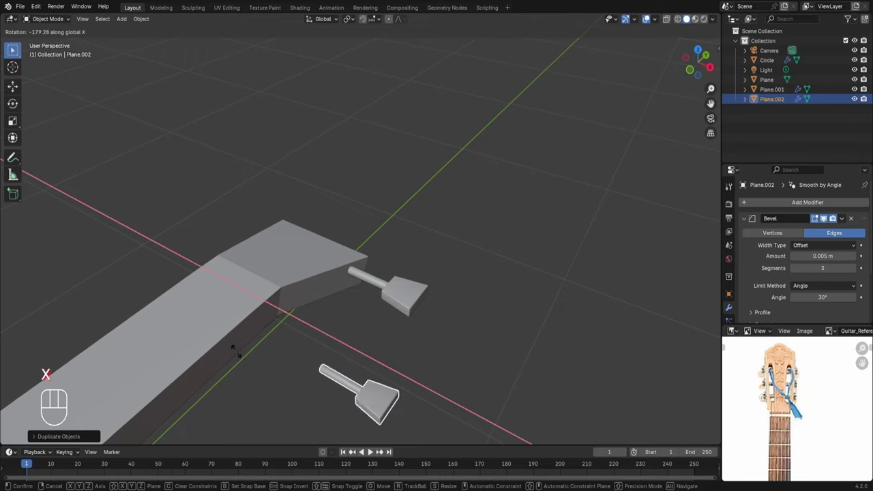
right_click(236, 348)
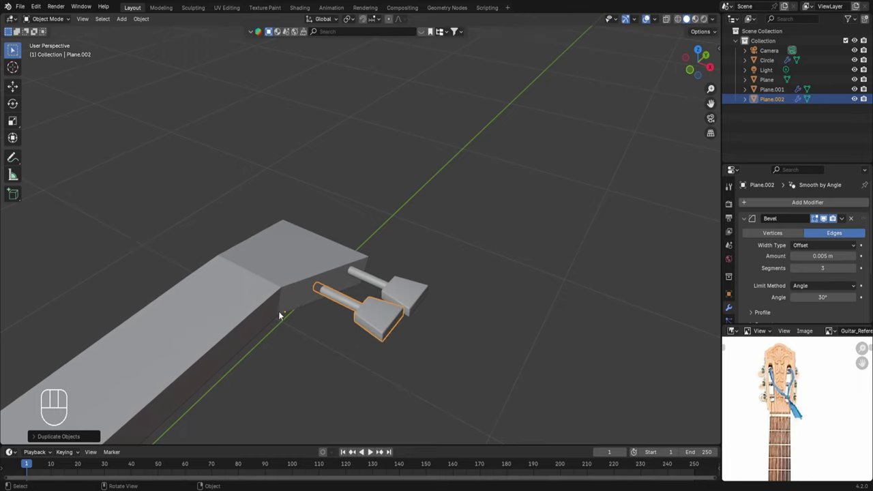
- Set the duplicated peg's origin to its geometry and rotate it around global X so its flat head stands on edge
click(141, 18)
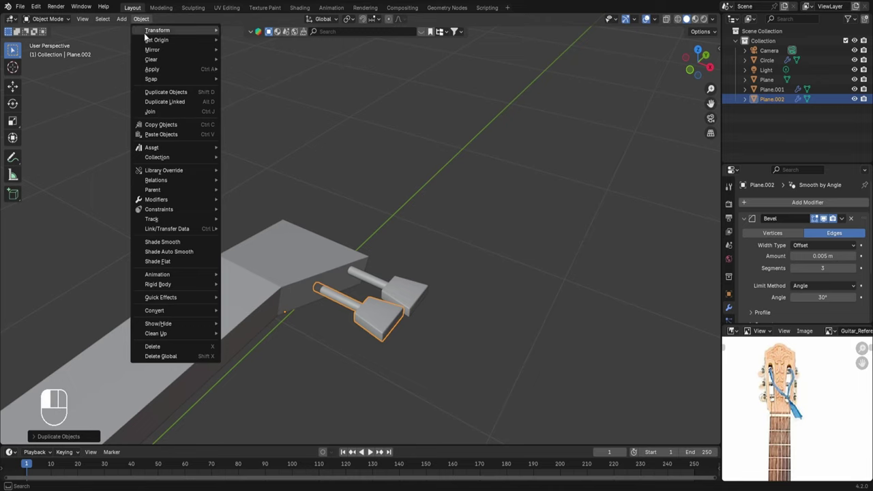
mouse_move(146, 39)
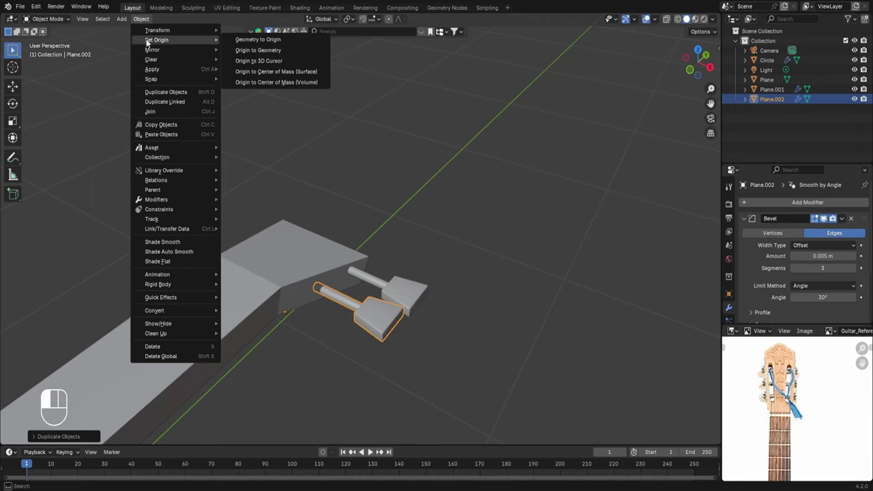
click(247, 51)
key(r)
key(x)
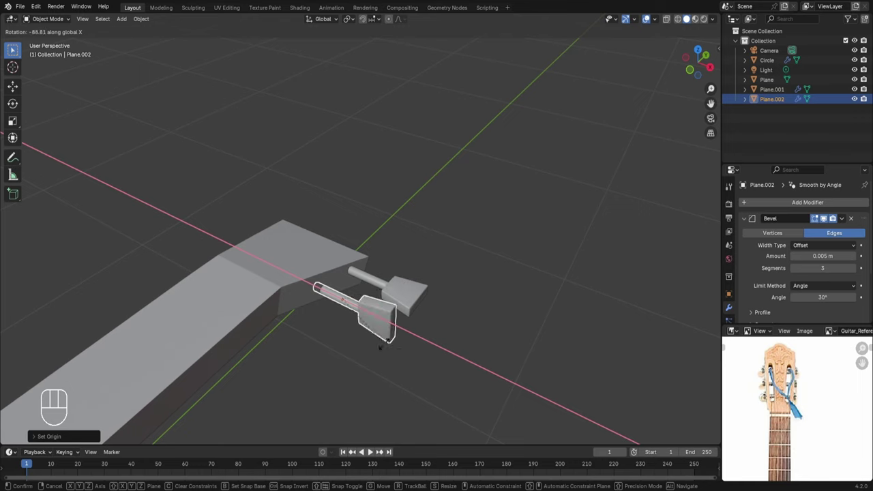
click(431, 348)
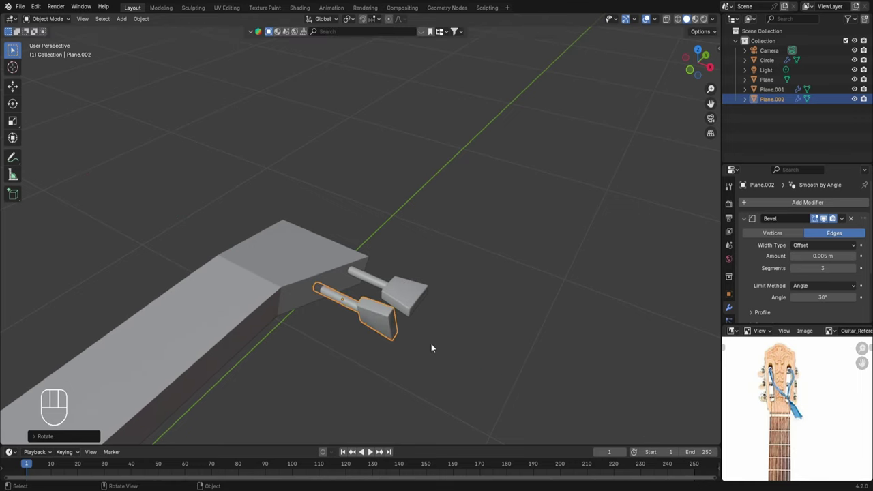
- In top view, move the second peg along Y to space it just below the first peg
key(KP_7)
key(g)
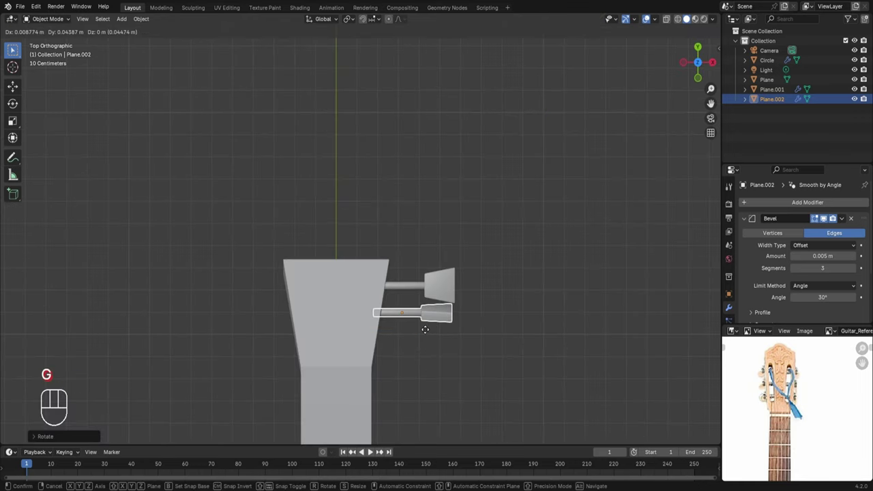
key(y)
click(424, 329)
- Duplicate the second peg along Y towards the neck and shift the copy along X to follow the headstock's taper
key(shift+d)
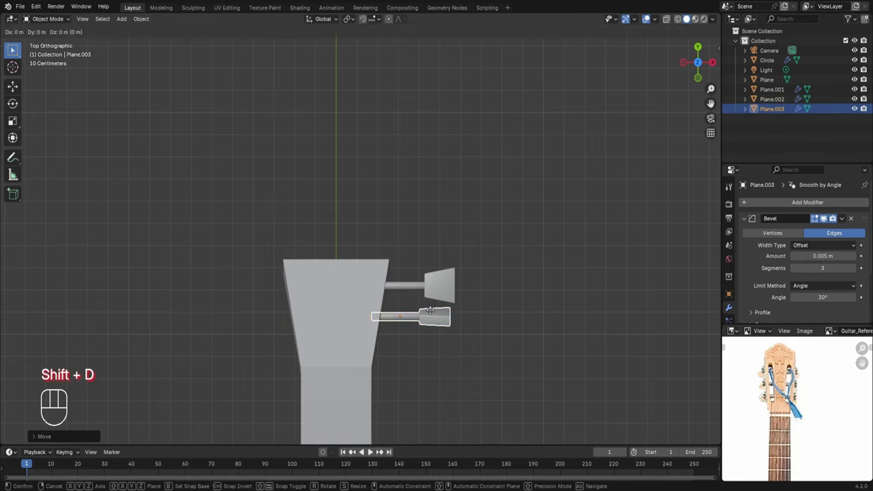
key(y)
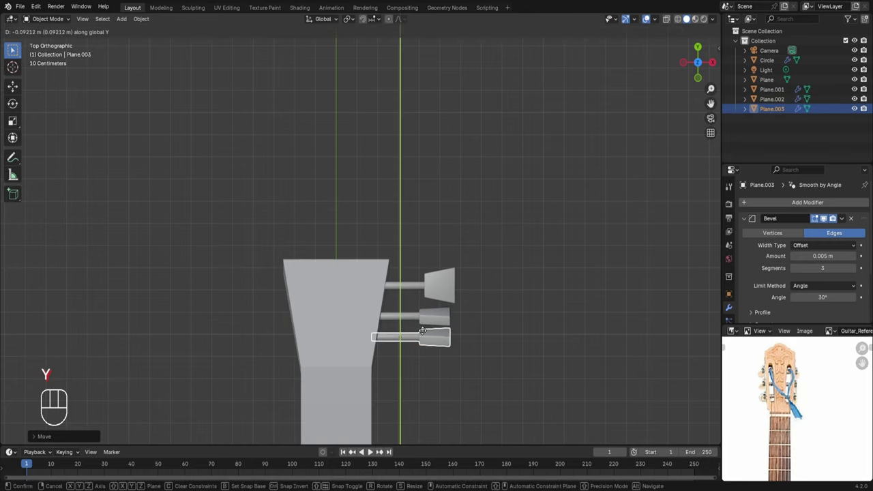
click(482, 333)
key(g)
key(x)
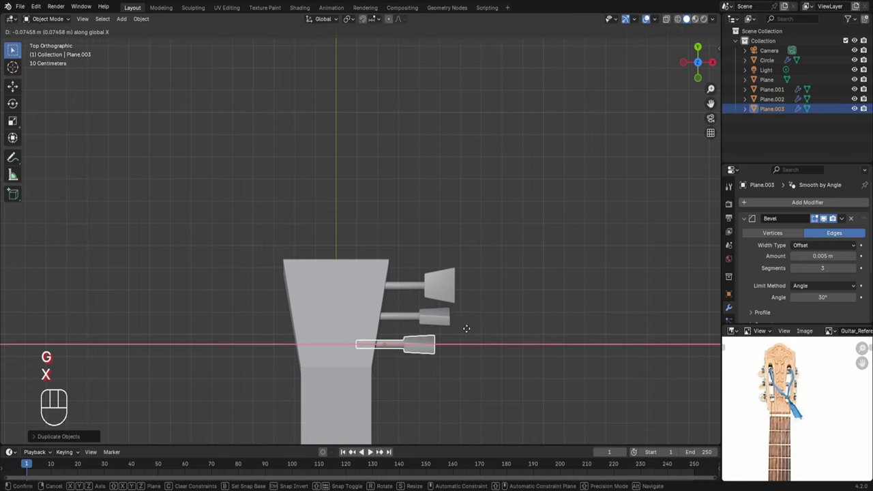
click(469, 327)
- Rotate the third peg around global X so its head is turned differently from the second peg
middle_drag(470, 327, 424, 335)
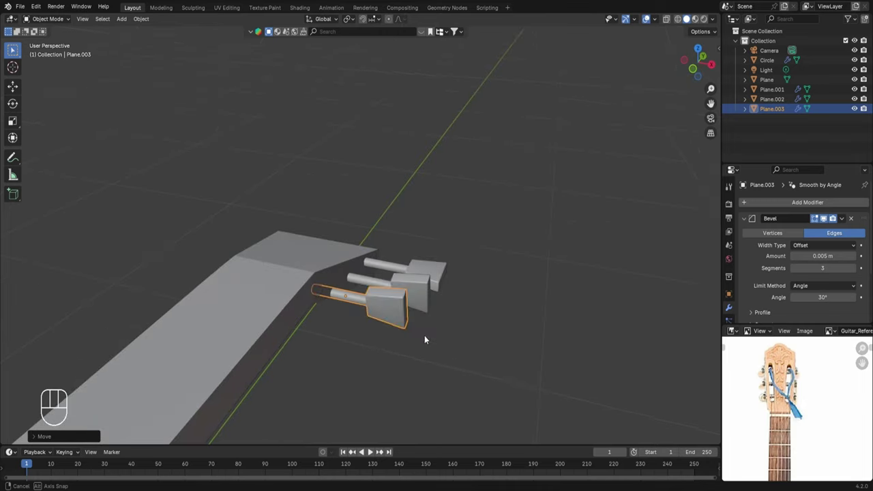
key(r)
key(x)
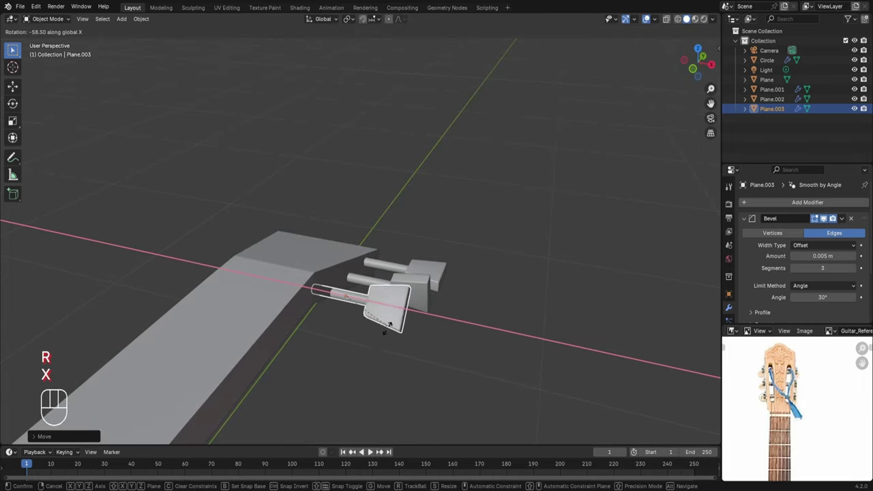
click(371, 347)
- From the top view, add a Mirror modifier on the X axis to the third peg
key(KP_7)
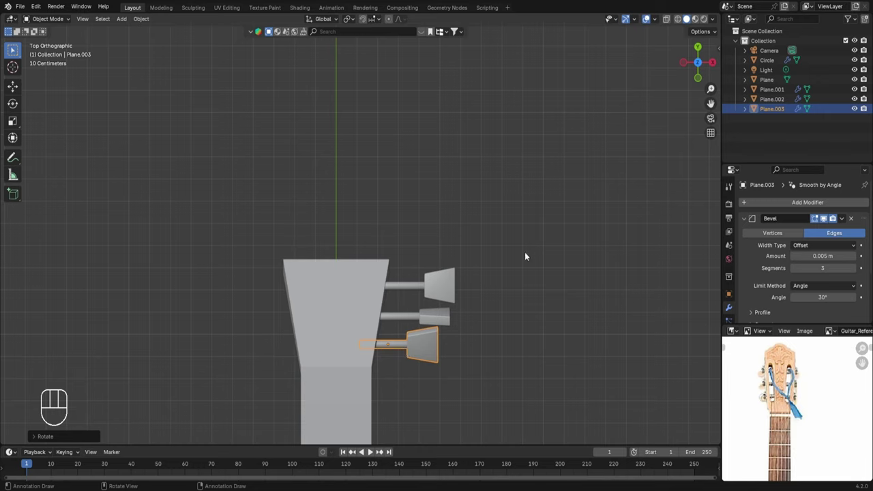
click(770, 204)
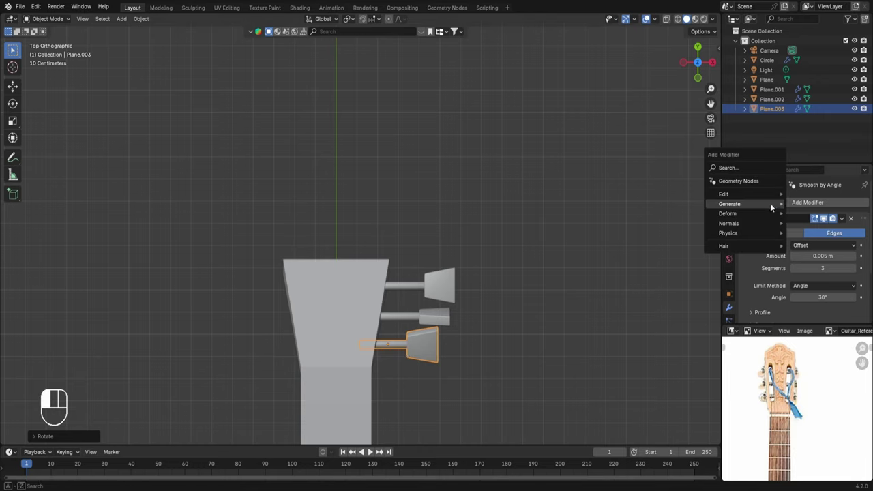
mouse_move(772, 205)
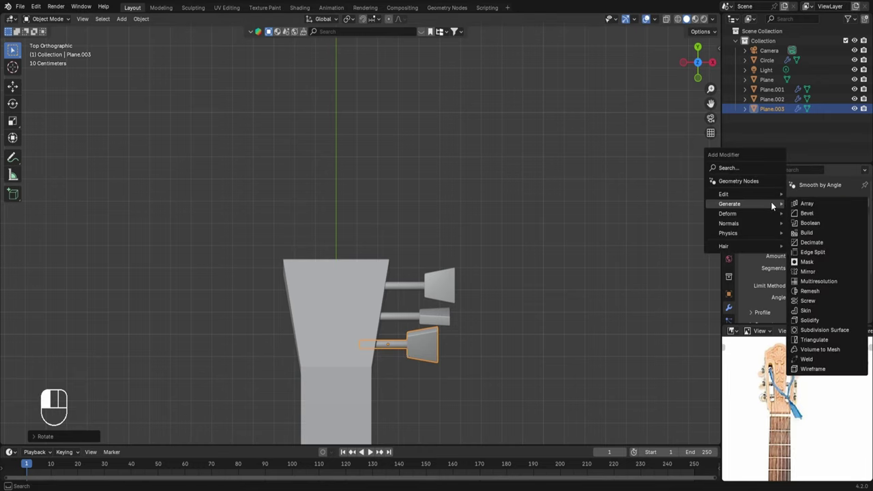
click(812, 272)
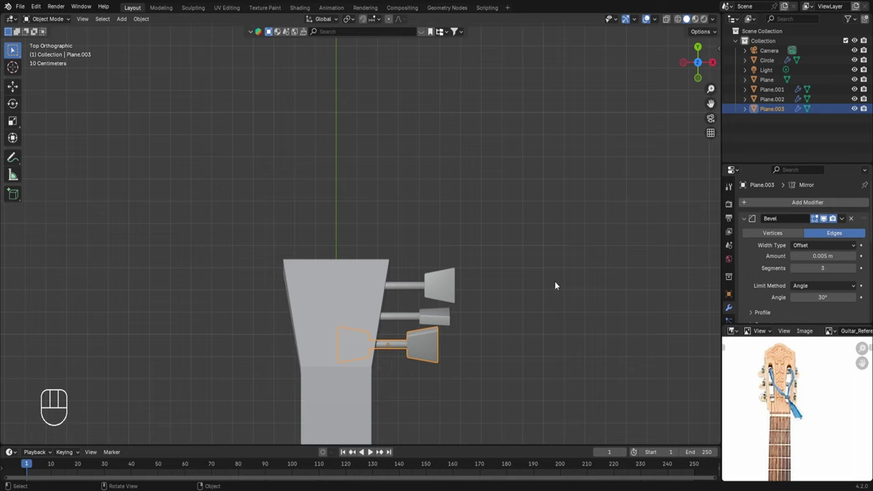
scroll(772, 290, down, 8)
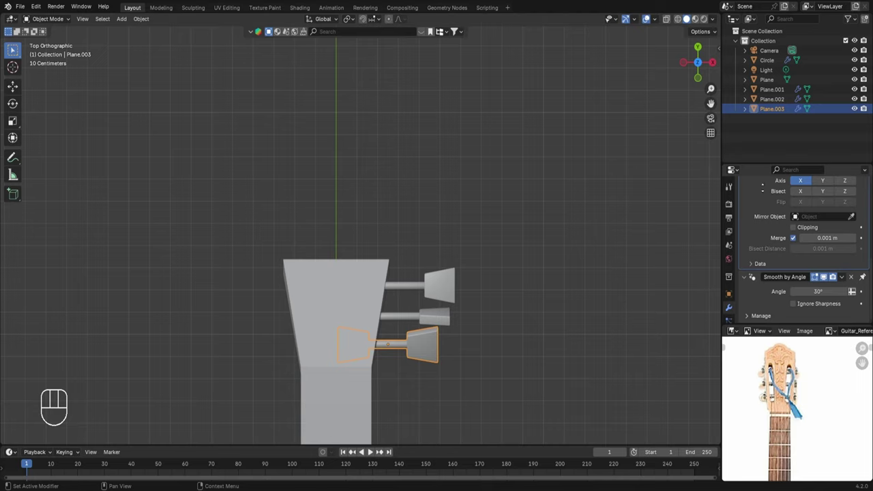
scroll(782, 246, up, 3)
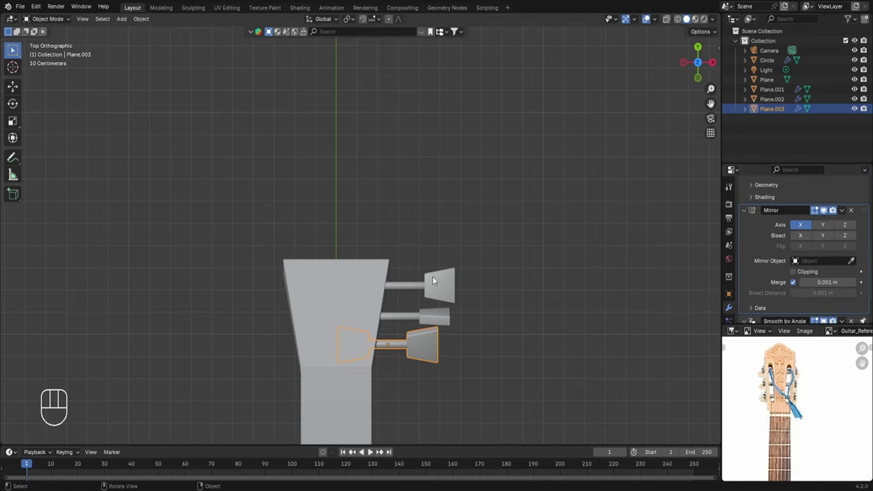
- Set the headstock object, Plane, as the mirror object of the third peg's Mirror modifier
click(326, 295)
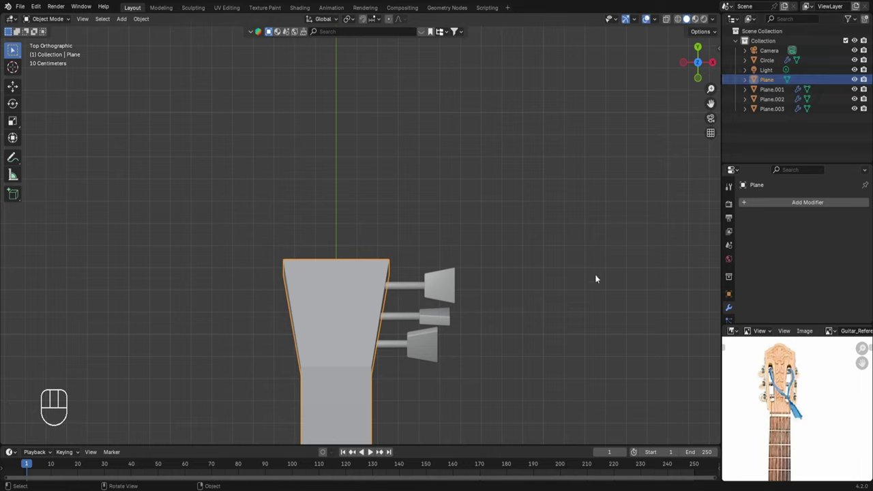
click(433, 343)
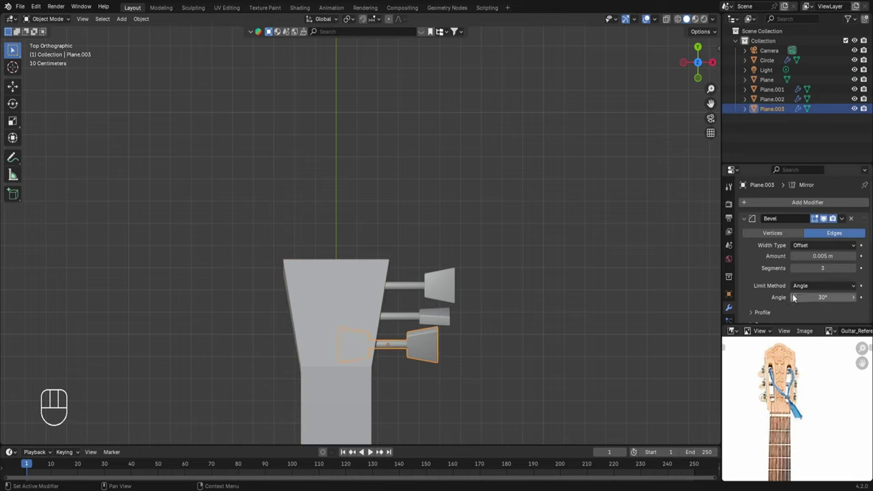
scroll(798, 279, down, 6)
click(812, 246)
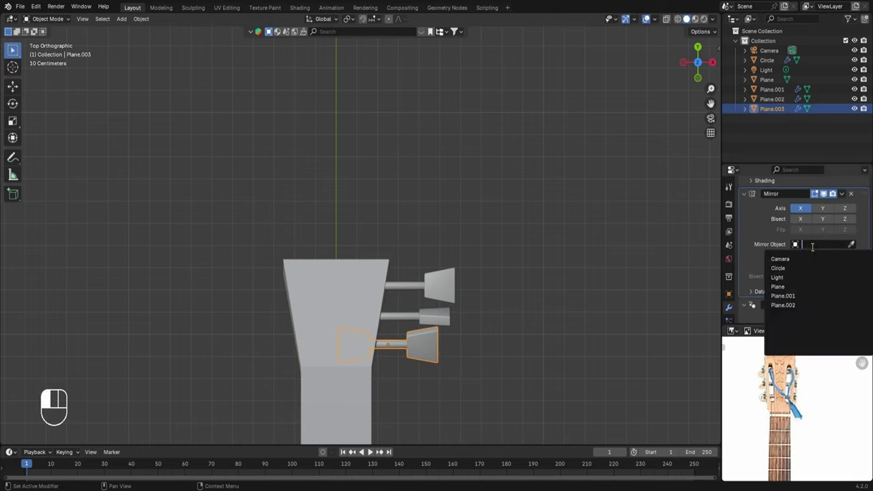
click(786, 289)
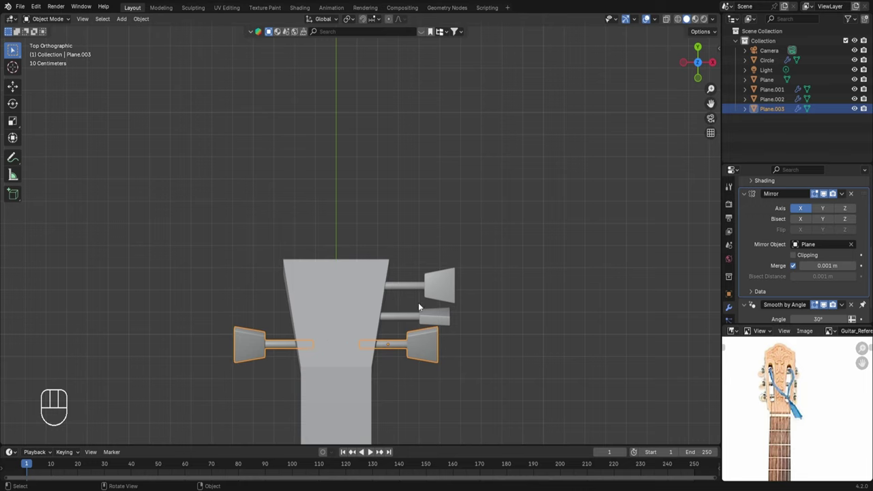
- Add a Mirror modifier on the X axis to the second tuning peg and set Plane as its mirror object
click(437, 315)
scroll(745, 212, up, 4)
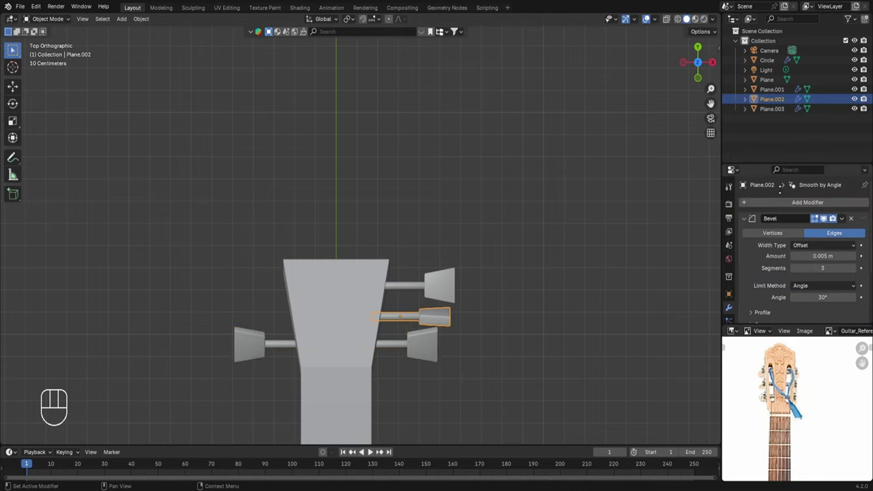
click(775, 200)
mouse_move(755, 201)
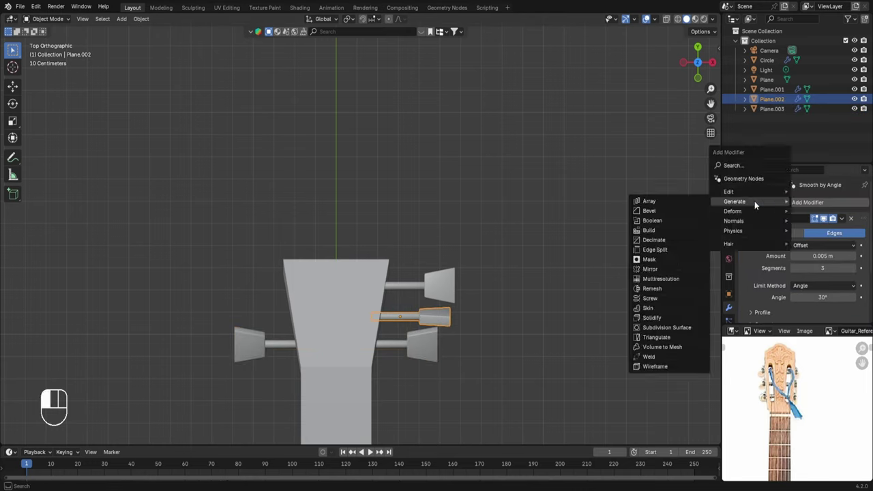
click(669, 270)
scroll(771, 178, down, 4)
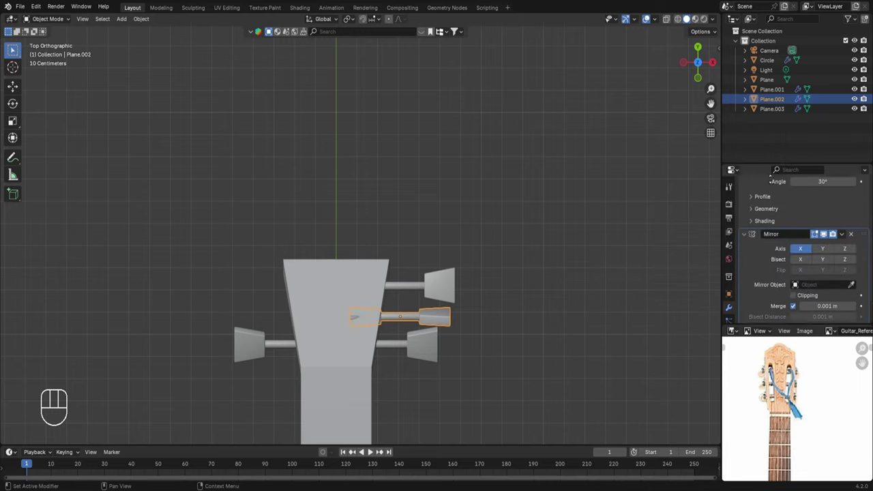
click(808, 277)
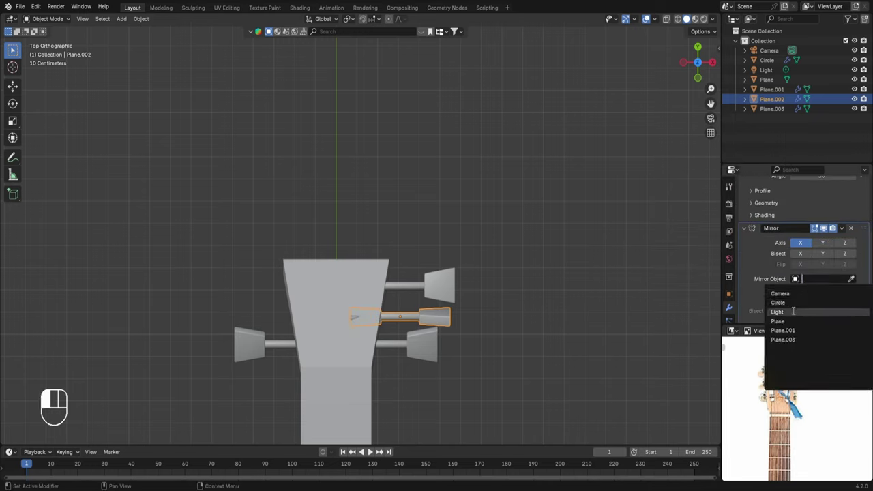
click(786, 319)
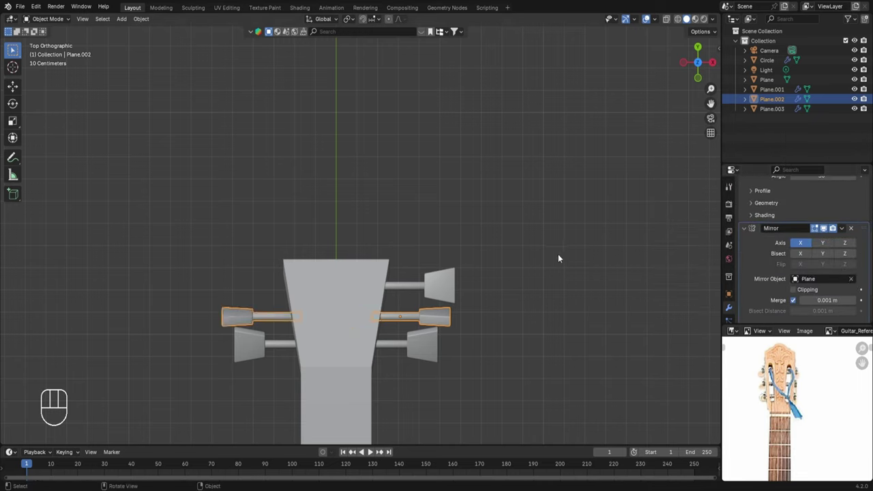
- Add a Mirror modifier on the X axis to the first tuning peg, nearest the headstock's tip
click(447, 284)
scroll(770, 205, up, 5)
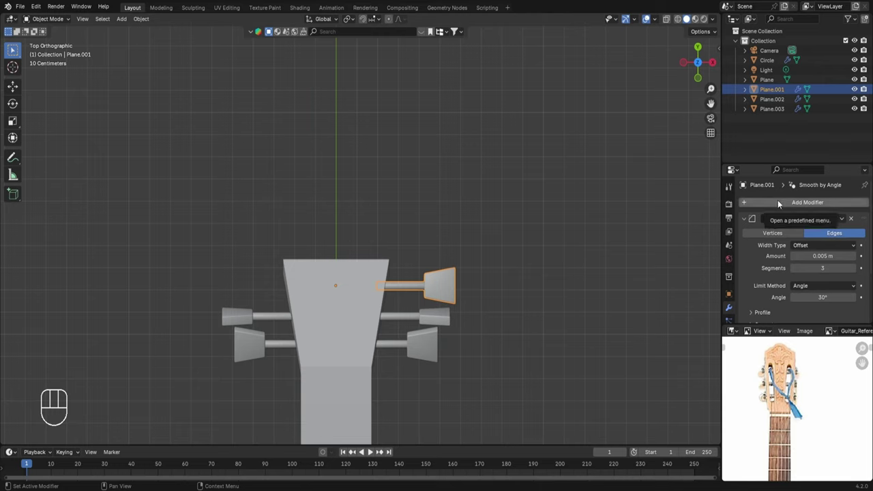
click(778, 200)
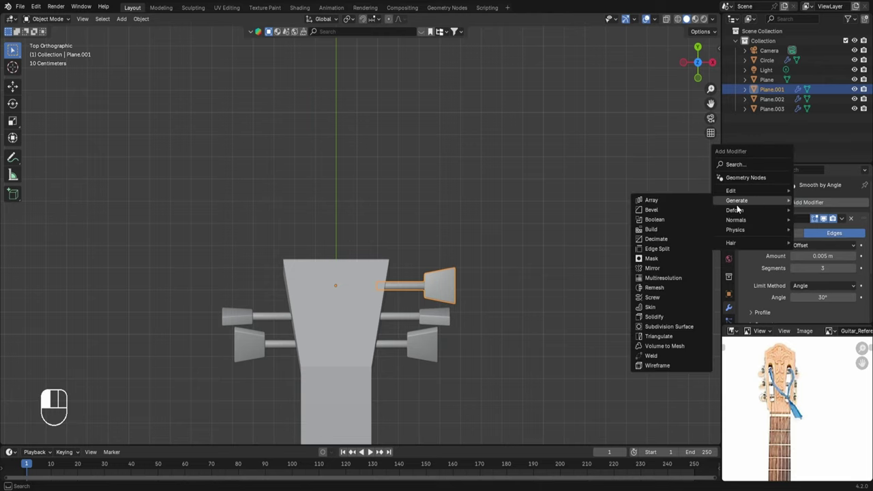
click(667, 274)
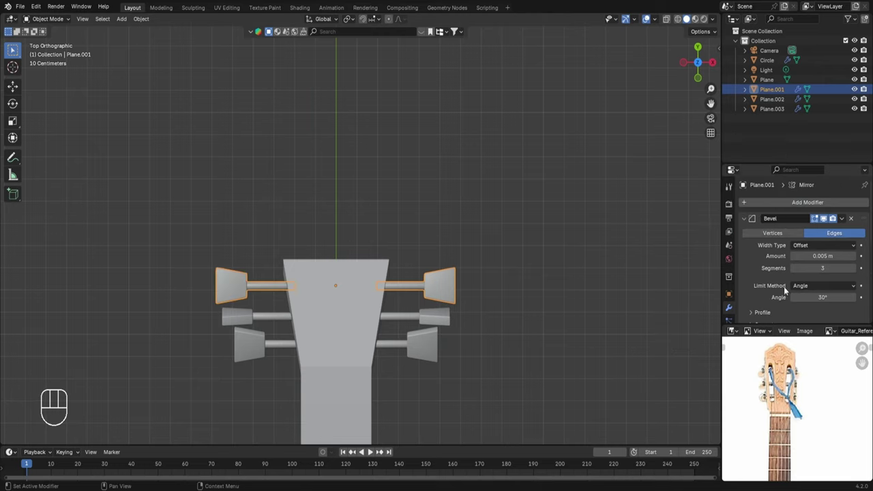
scroll(784, 287, down, 5)
- Try Plane as the mirror object of the first peg's Mirror modifier, clear it again and select the second peg for comparison
click(809, 284)
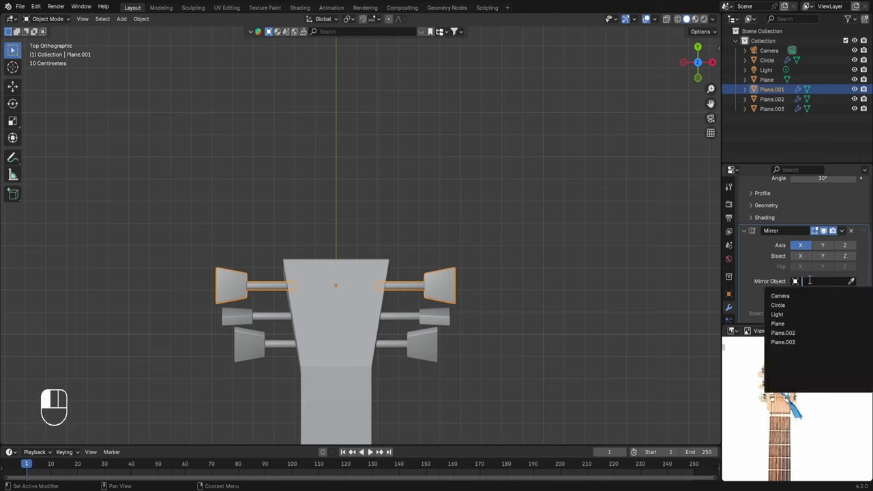
click(794, 322)
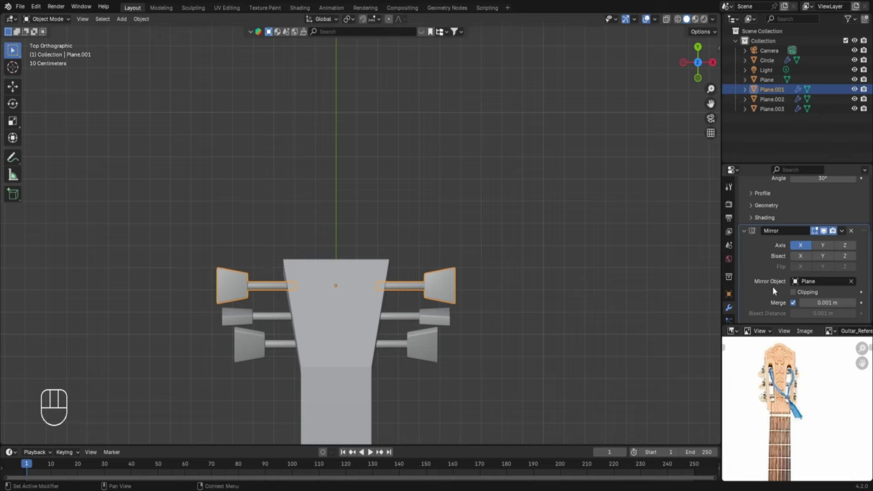
click(850, 282)
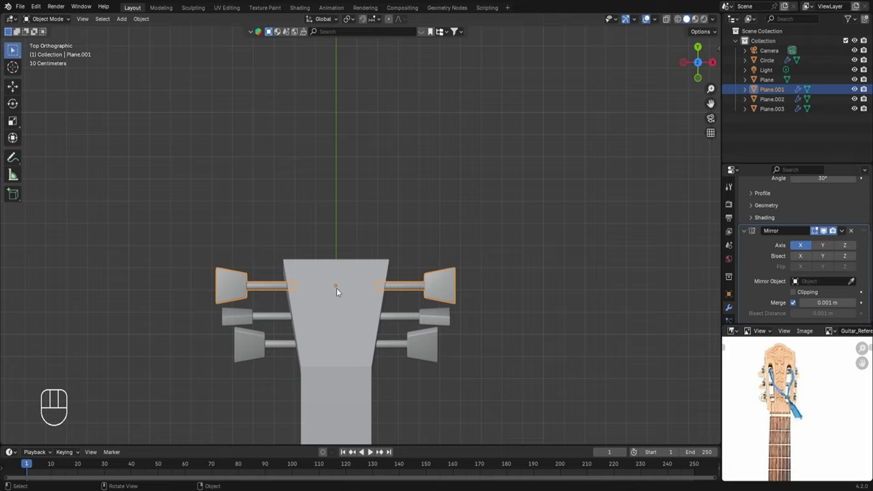
scroll(336, 291, up, 1)
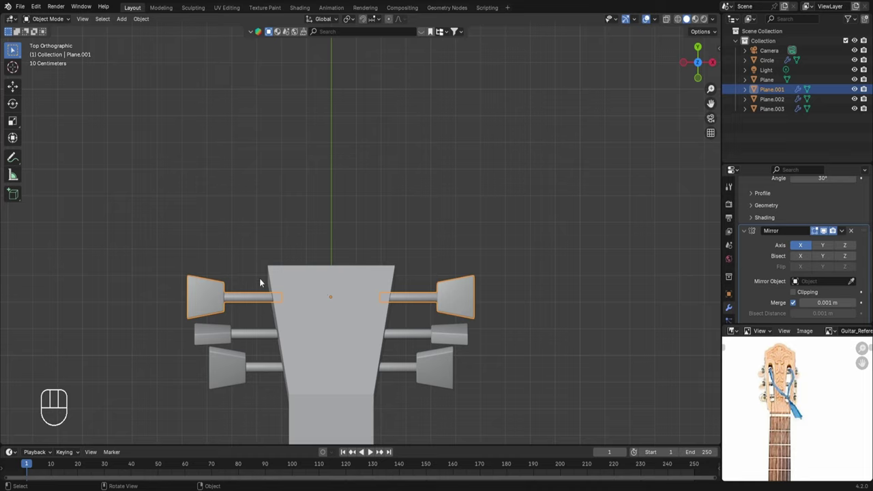
click(453, 337)
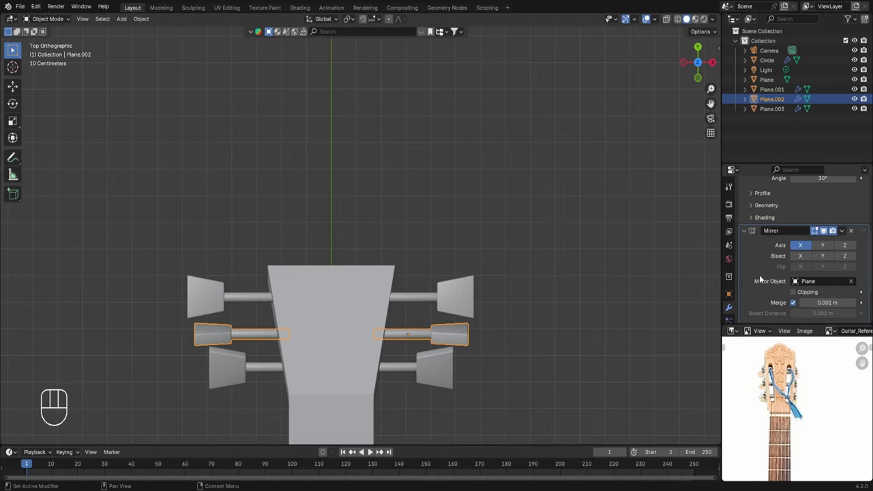
- In Edit Mode of the neck object, select the narrow top face beside the headstock and duplicate it in place
scroll(333, 344, down, 4)
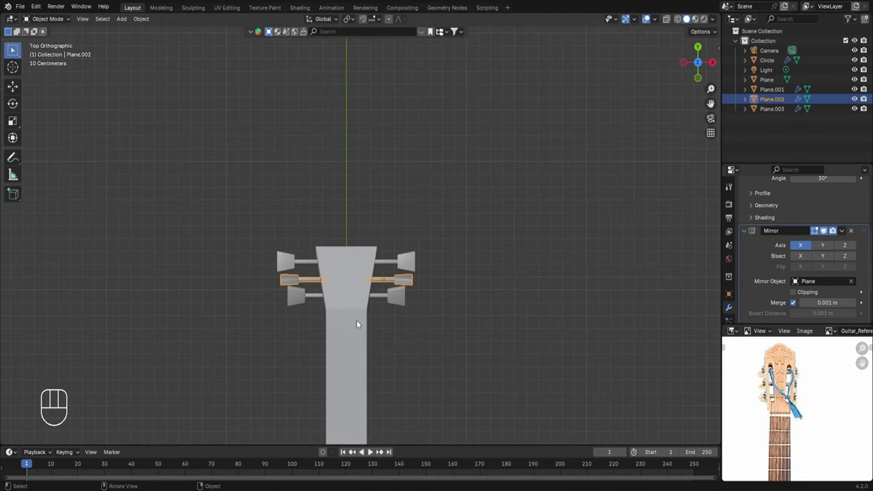
scroll(356, 324, down, 3)
middle_drag(435, 314, 464, 275)
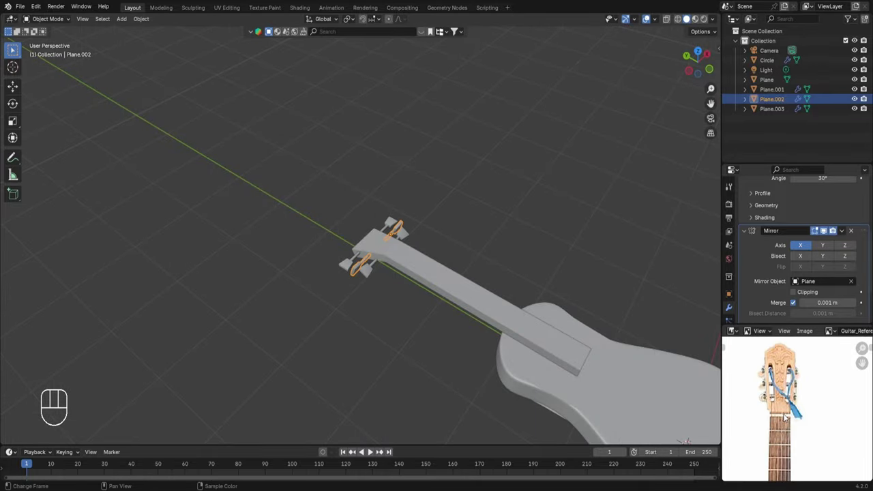
click(450, 287)
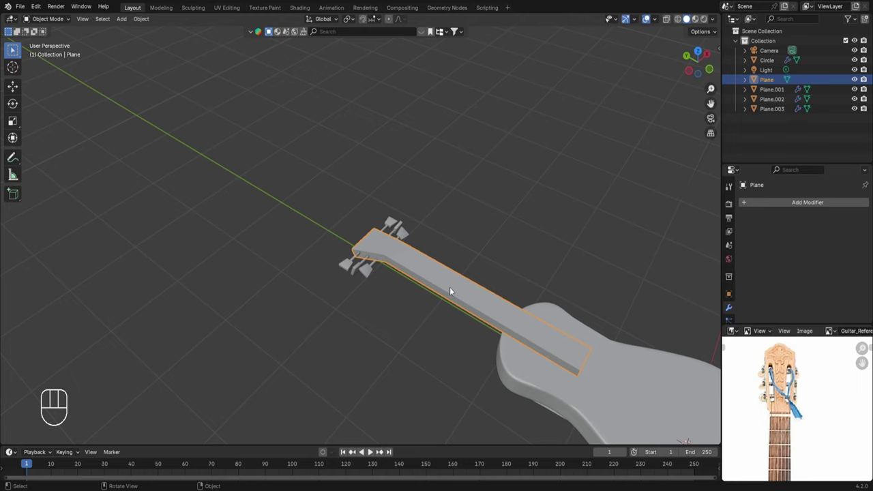
key(Tab)
key(3)
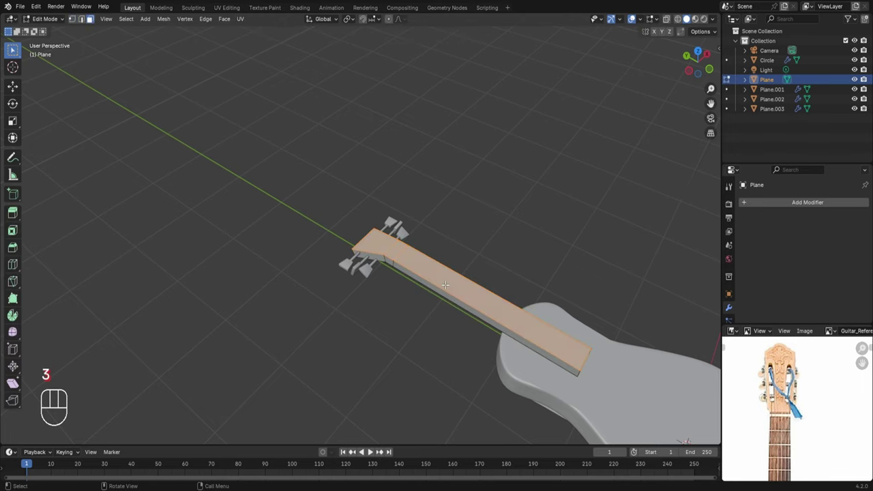
scroll(445, 285, up, 2)
click(412, 263)
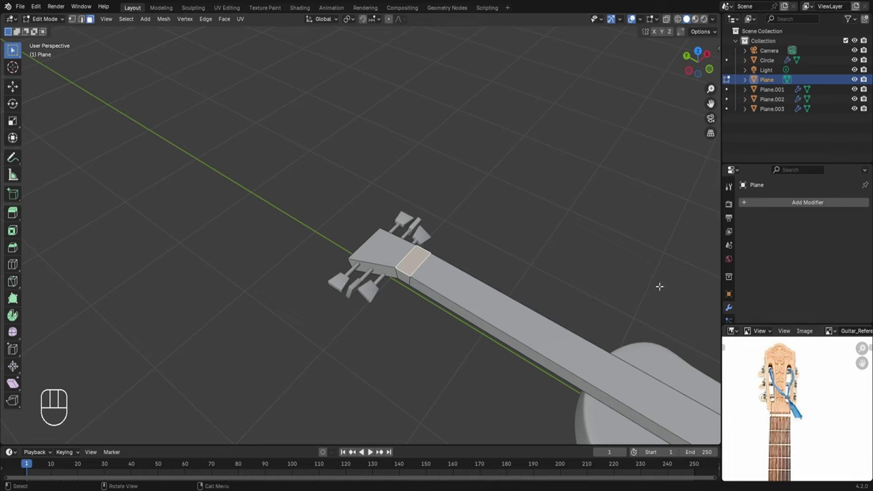
key(shift+d)
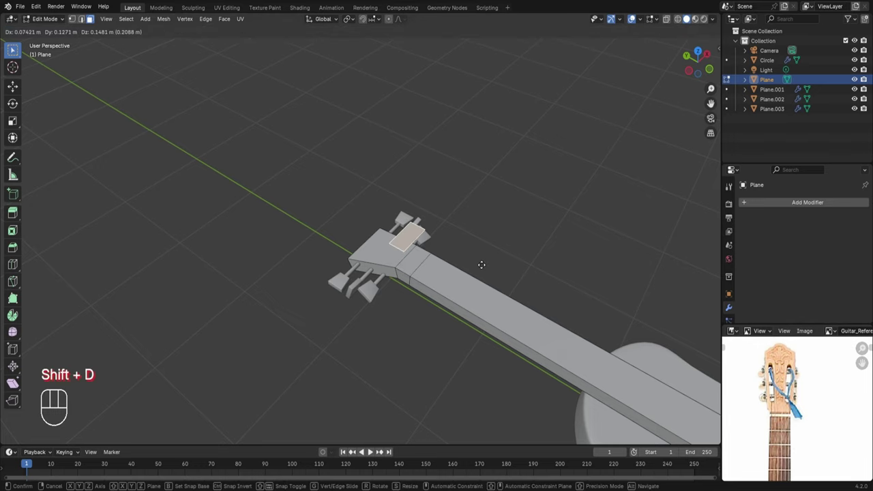
right_click(482, 265)
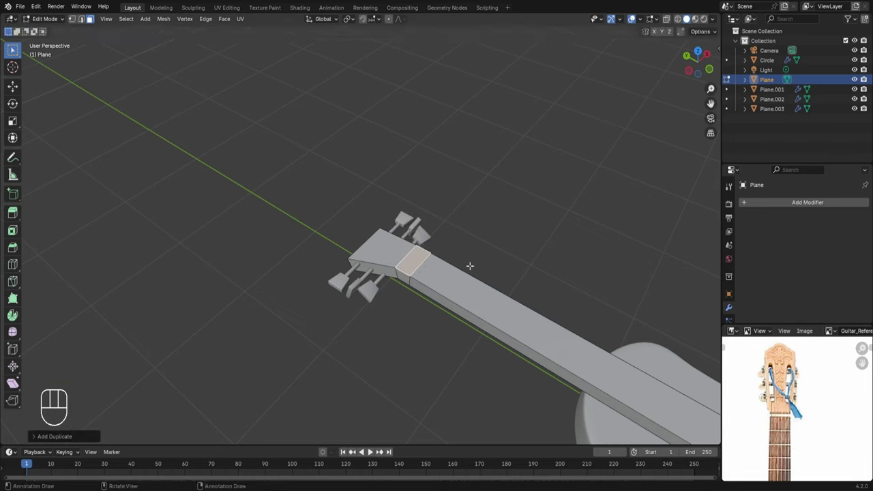
key(g)
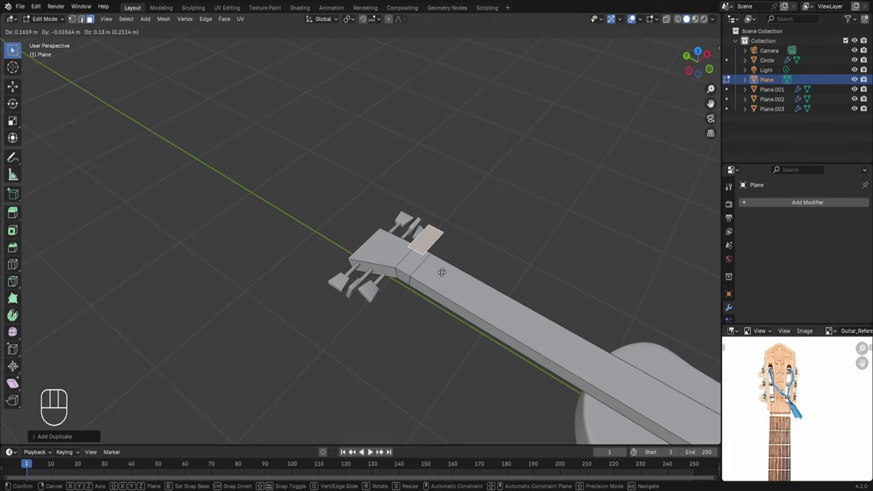
right_click(443, 276)
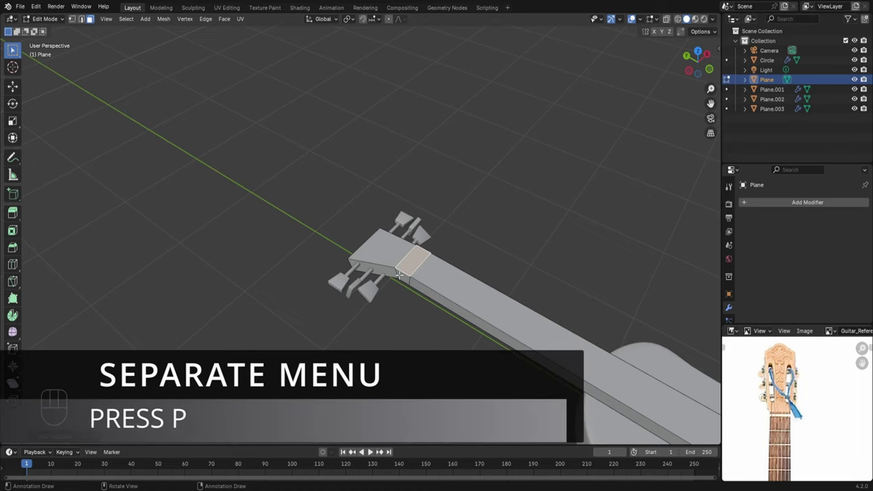
- Separate the duplicated face from the neck by selection and select only the new object in Object Mode
key(p)
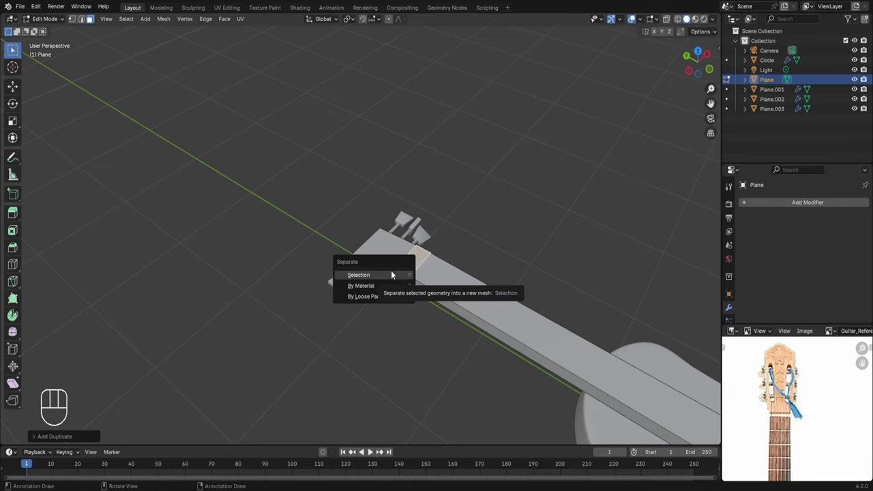
click(387, 274)
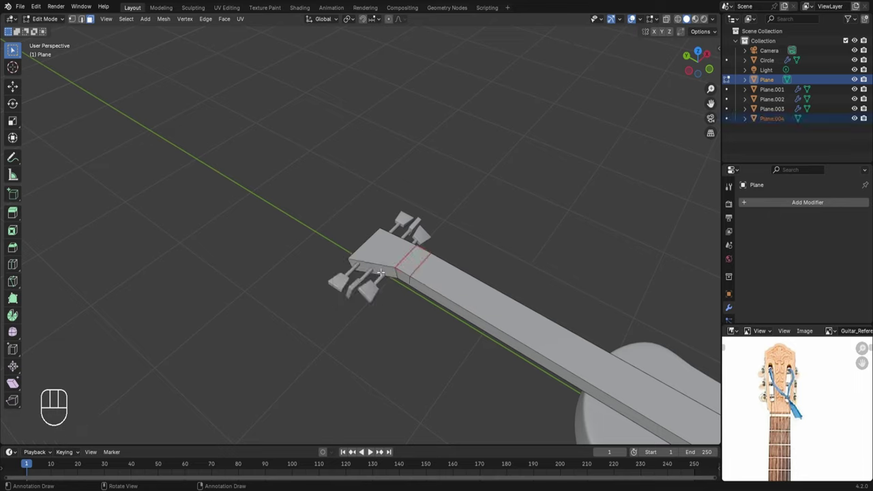
key(Tab)
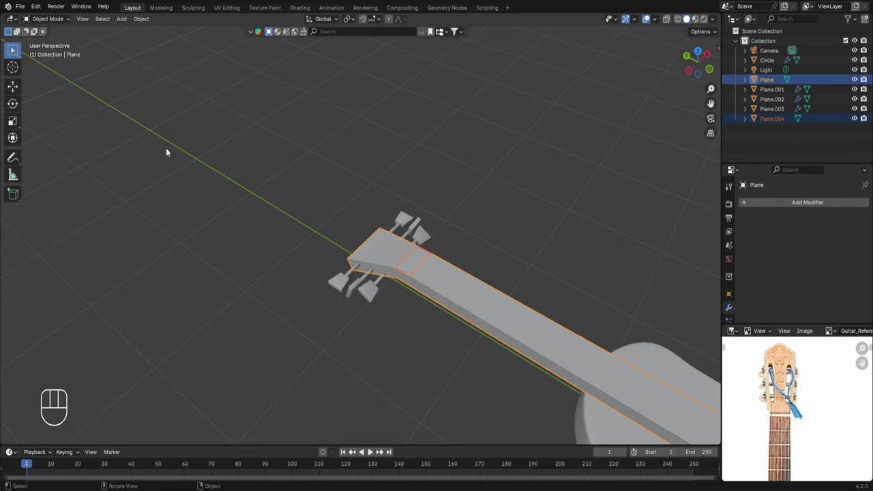
click(234, 177)
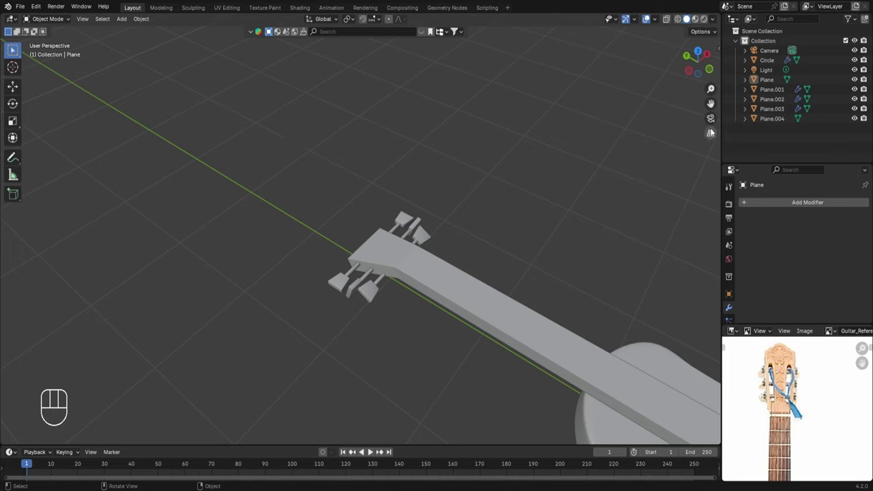
click(771, 120)
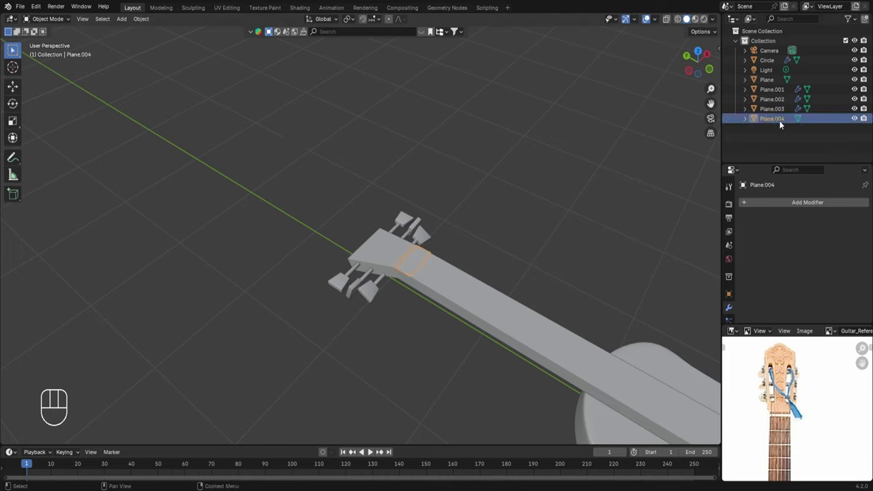
key(g)
right_click(433, 260)
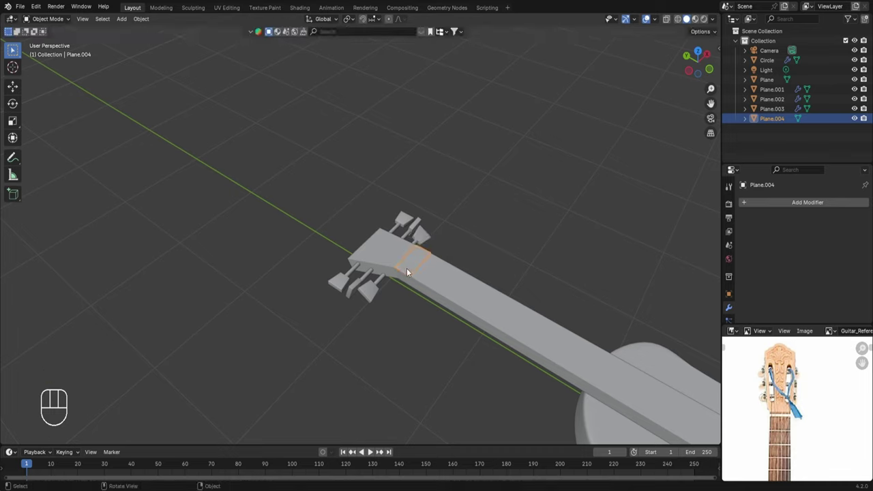
- Extrude the separated face upward about 0.1 m into a nut block and narrow the whole block along Y to about 0.64
key(Tab)
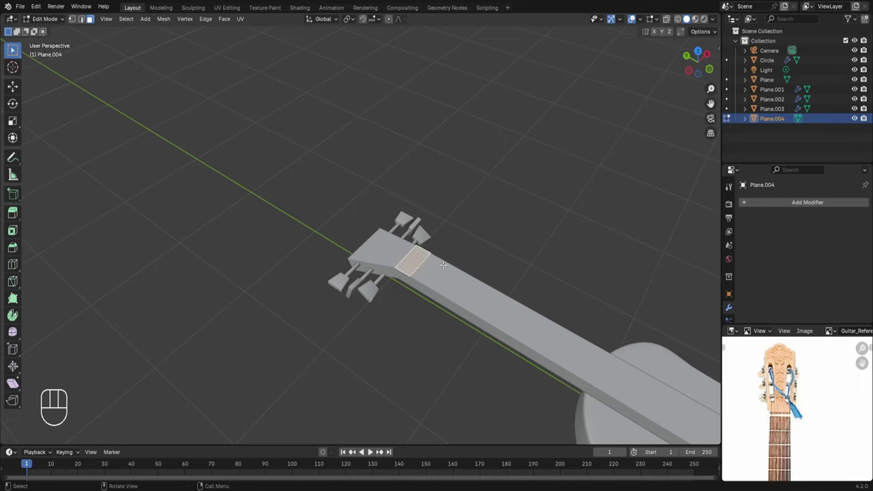
key(e)
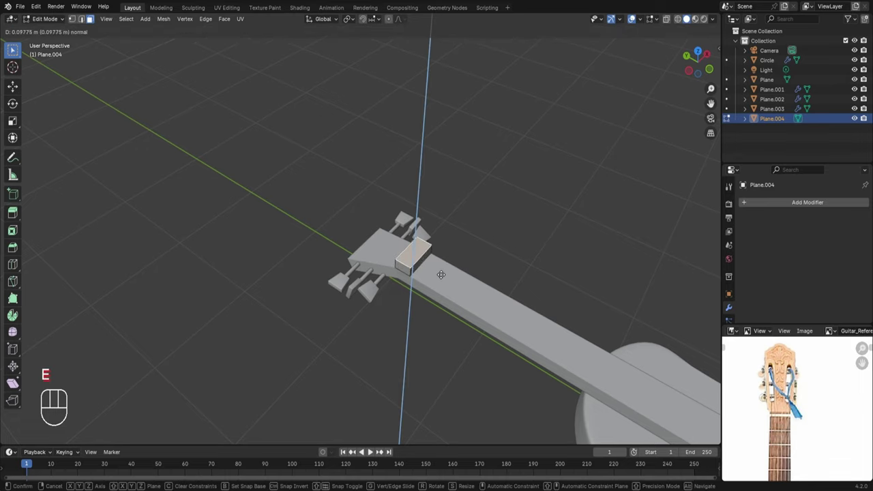
click(440, 277)
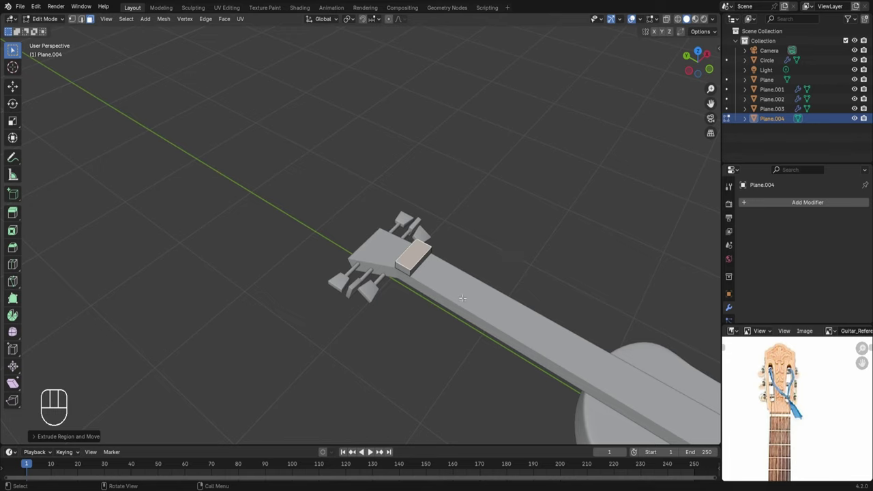
key(s)
key(y)
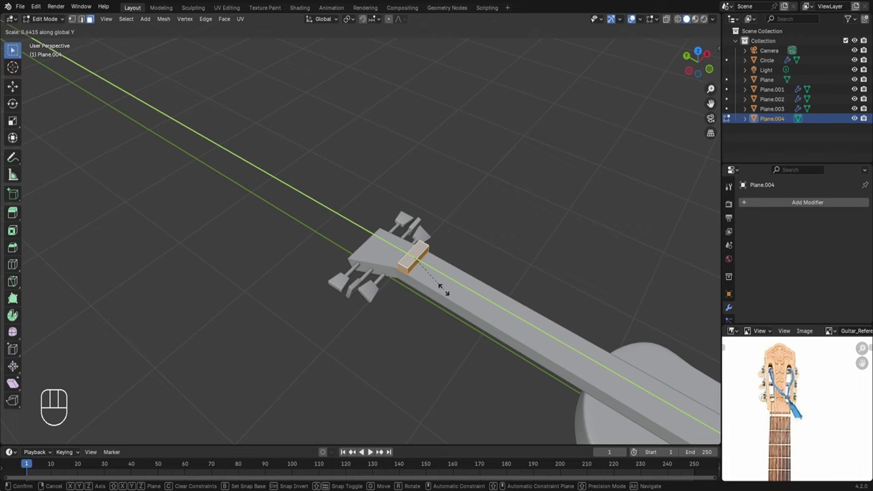
click(443, 290)
- In Edit Mode of the neck object, select the end face above the guitar body and duplicate it in place
scroll(446, 286, down, 5)
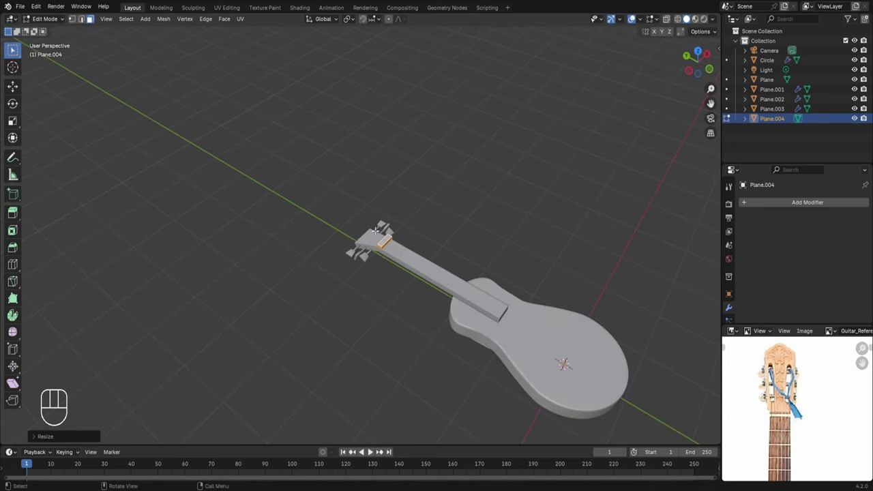
middle_drag(806, 416, 810, 462)
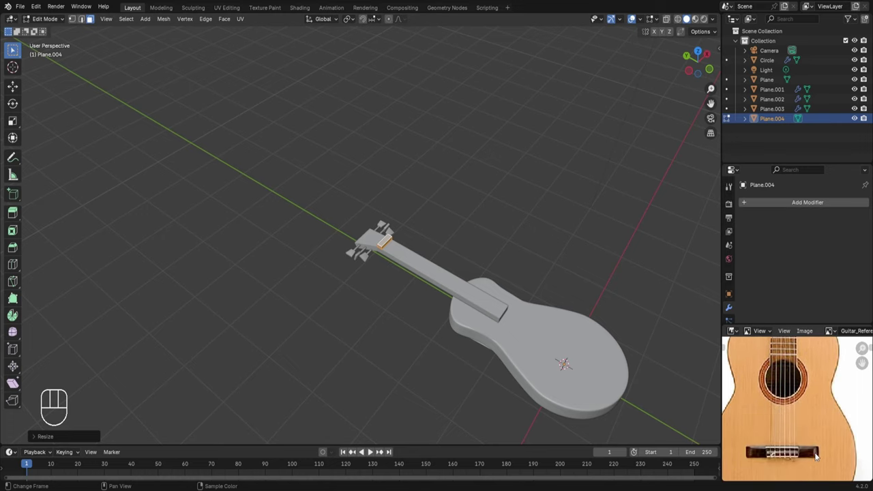
scroll(611, 374, up, 3)
shift+middle_drag(593, 335, 319, 148)
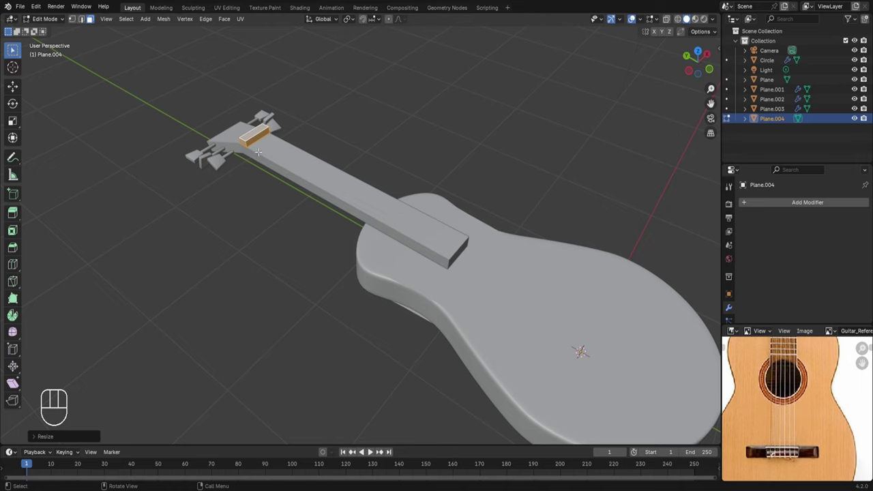
key(Tab)
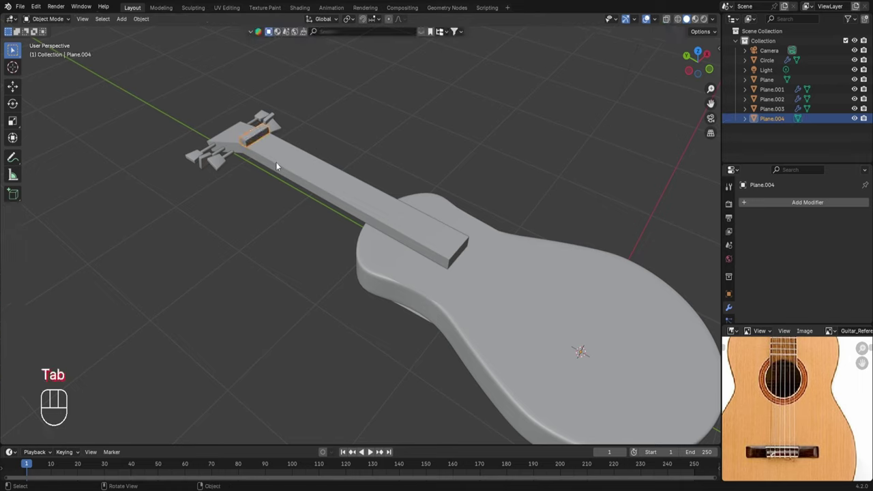
click(275, 161)
key(Tab)
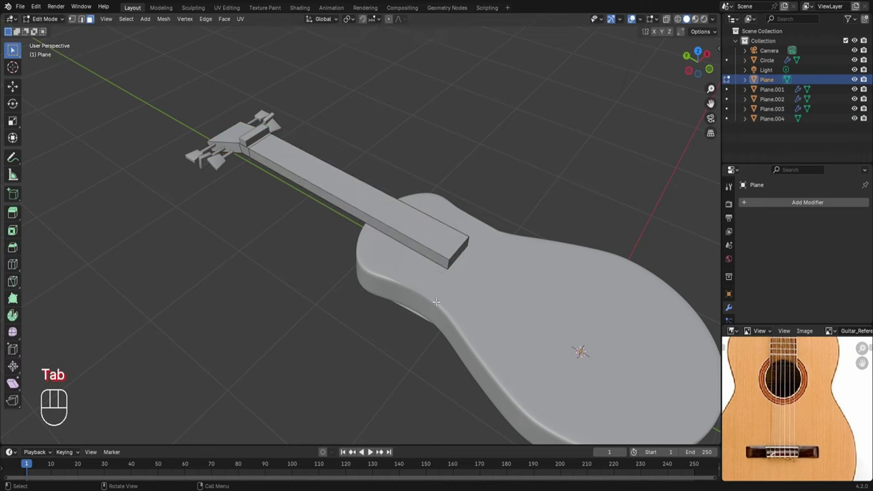
middle_drag(436, 302, 433, 282)
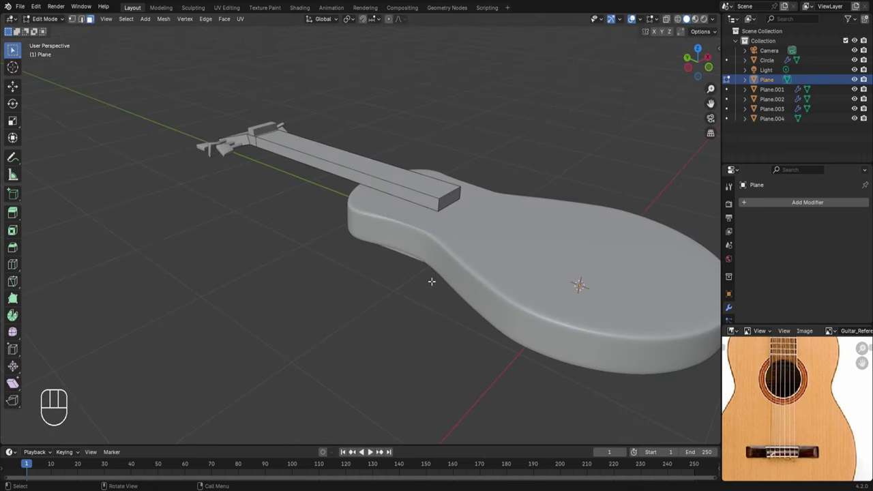
click(448, 201)
key(shift+d)
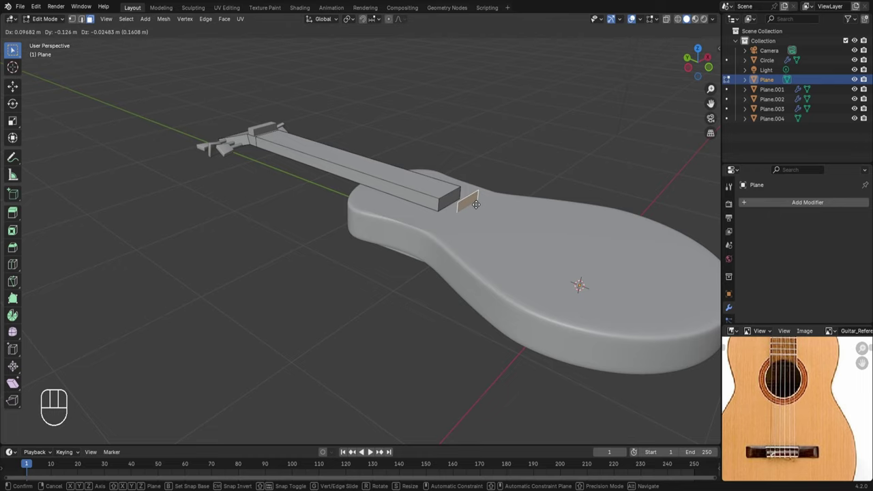
right_click(476, 205)
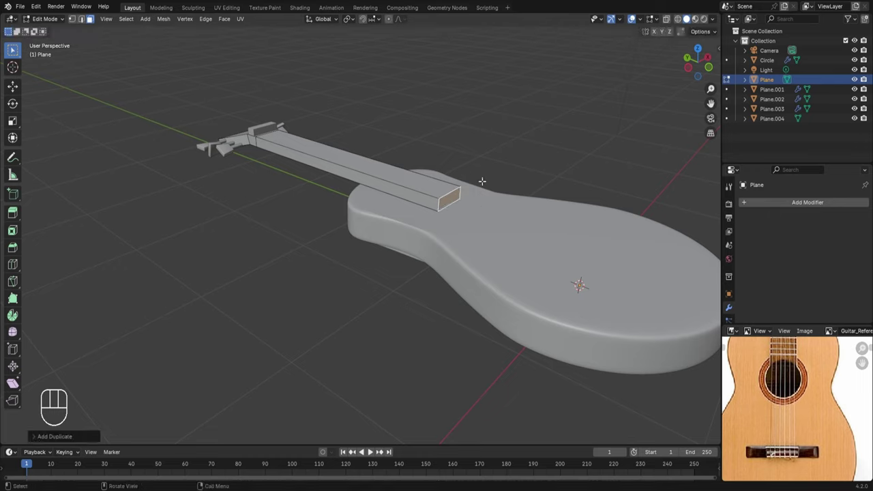
- Separate the duplicated end face from the neck by selection and select only that new object in Object Mode
key(p)
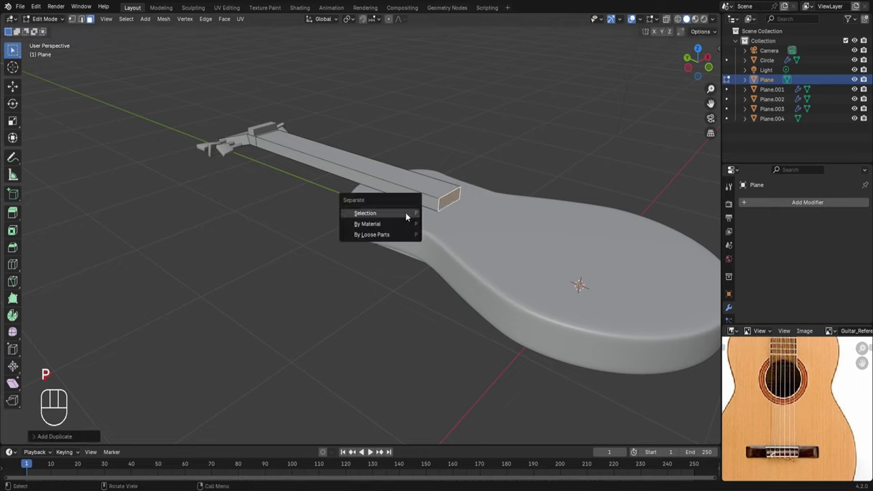
click(405, 212)
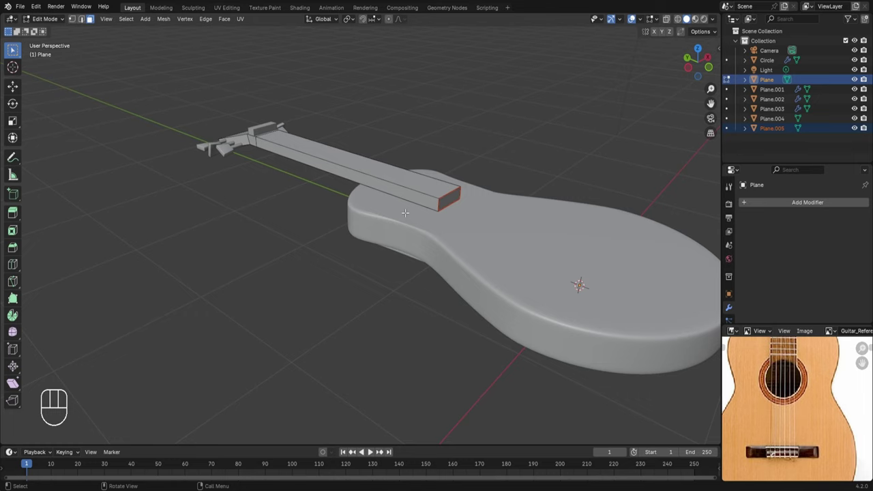
key(Tab)
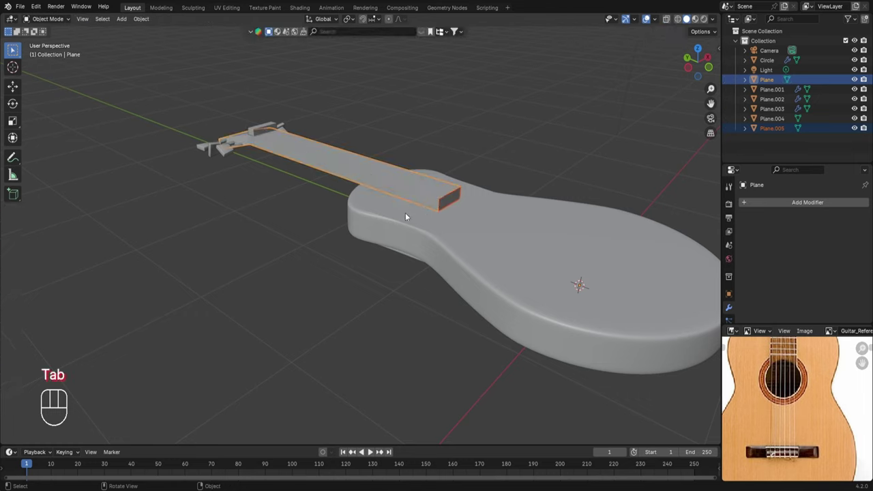
click(442, 203)
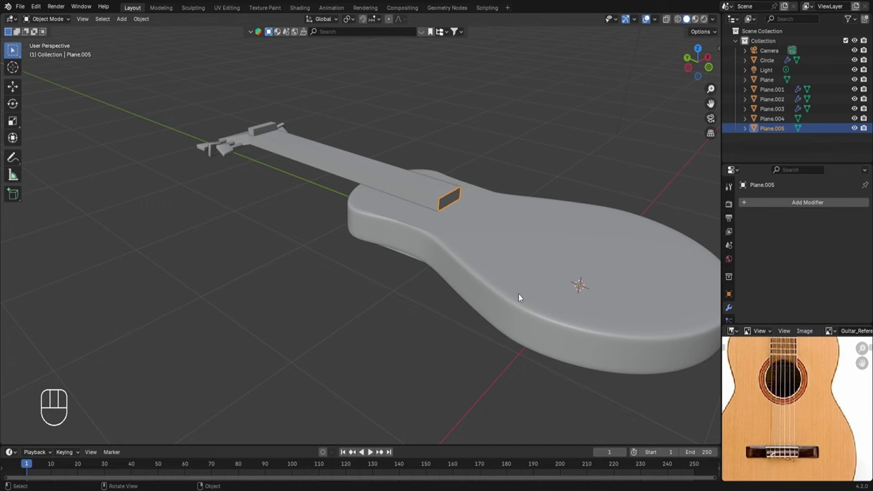
- Move the separated face about 1 m along negative Y onto the lower part of the guitar body
scroll(537, 280, down, 4)
key(g)
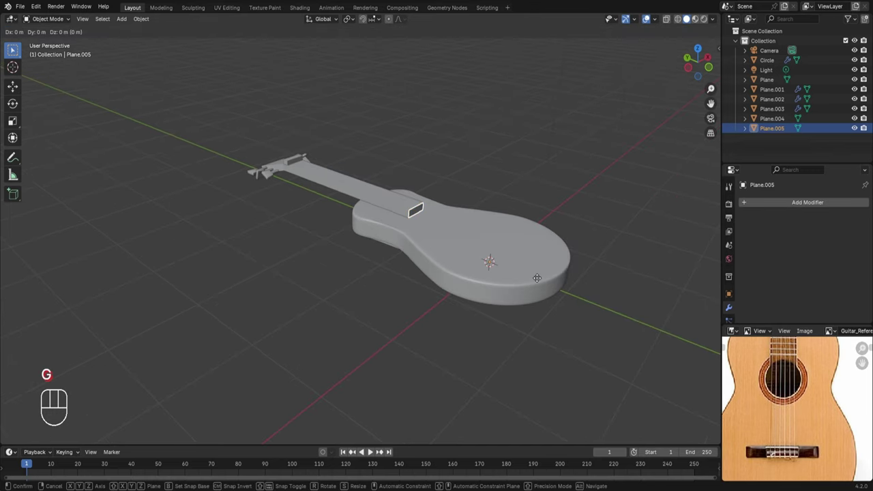
key(y)
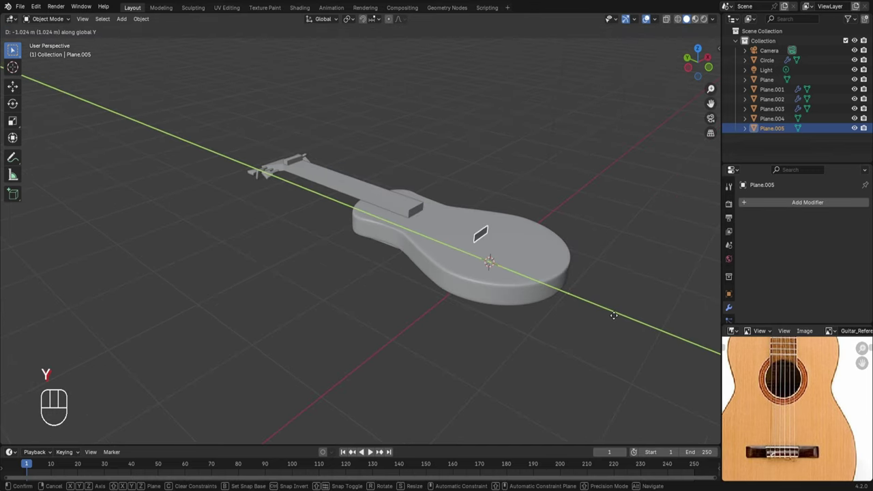
click(616, 318)
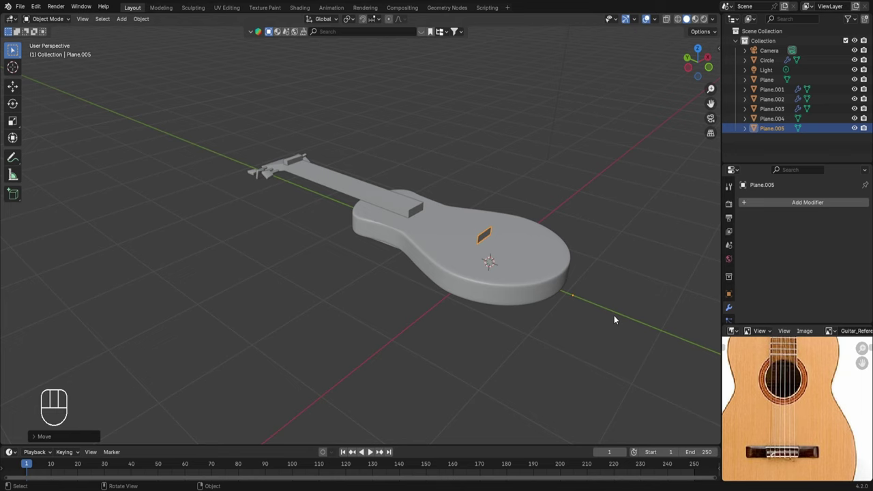
- In top view, extrude the whole separated face about 0.15 m toward the neck to form a bridge block
key(KP_7)
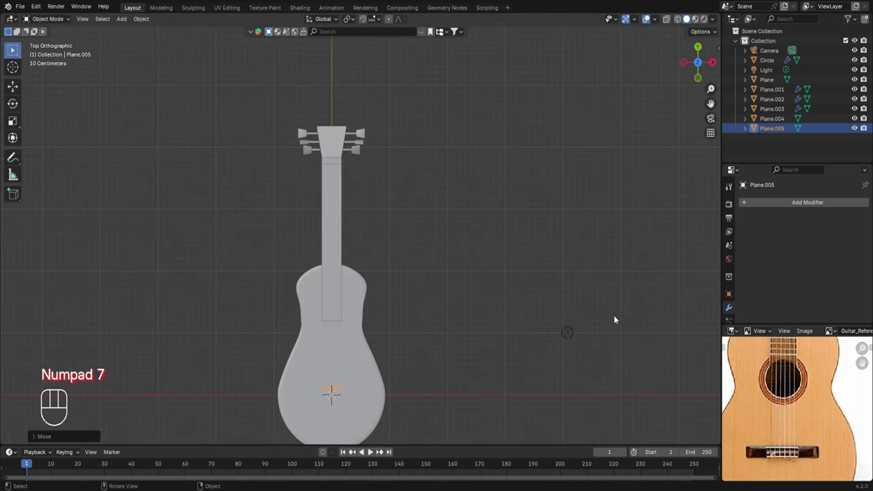
scroll(434, 337, up, 2)
shift+middle_drag(435, 337, 526, 164)
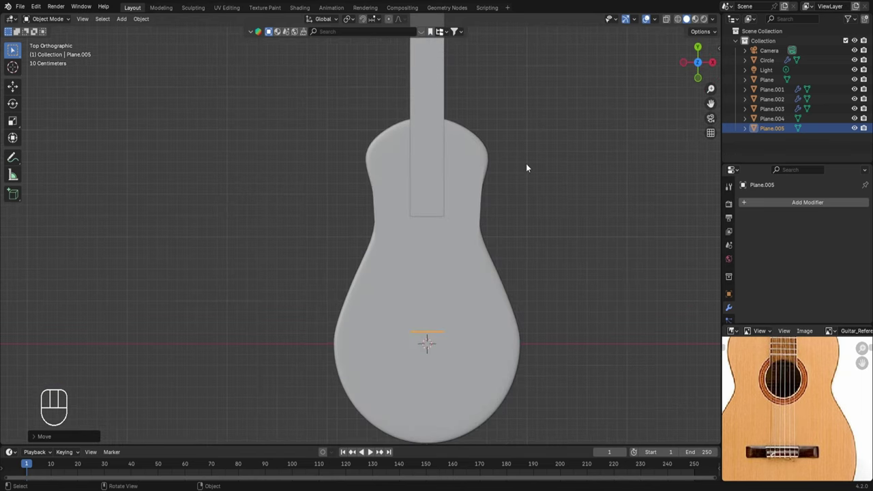
key(Tab)
key(a)
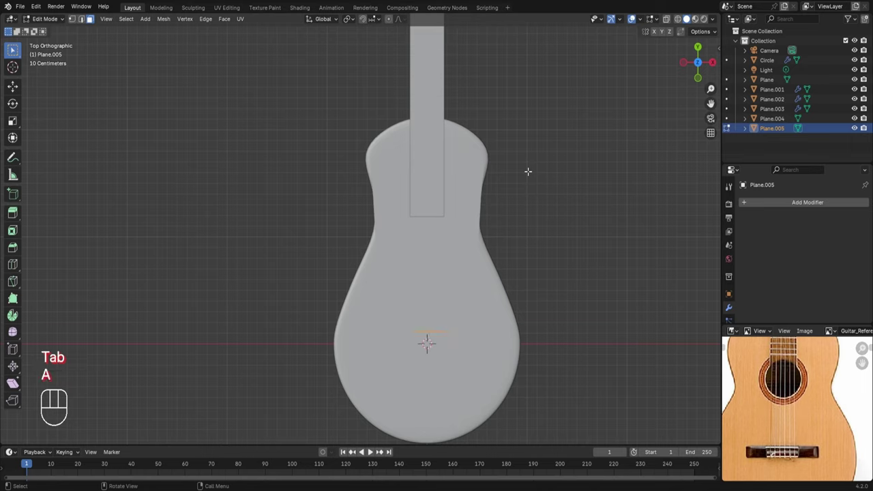
key(e)
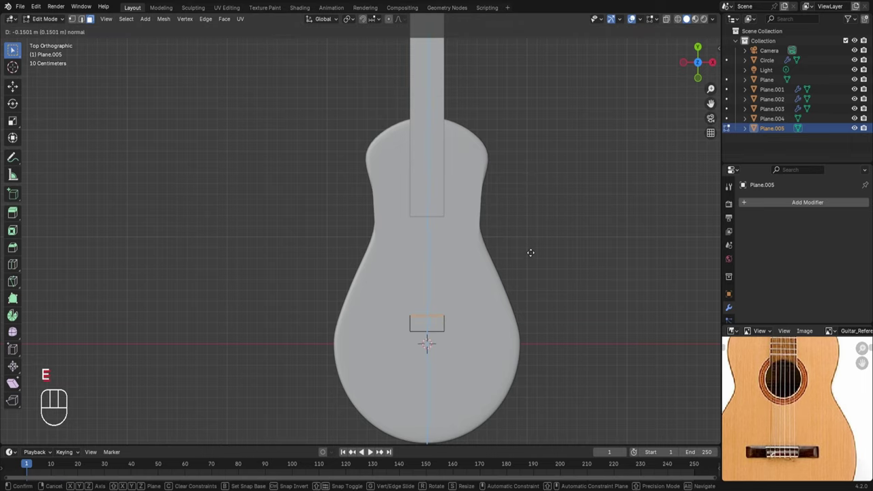
click(531, 252)
- Widen the bridge block along X and scale it slightly along Y to about 1.2
middle_drag(531, 252, 454, 216)
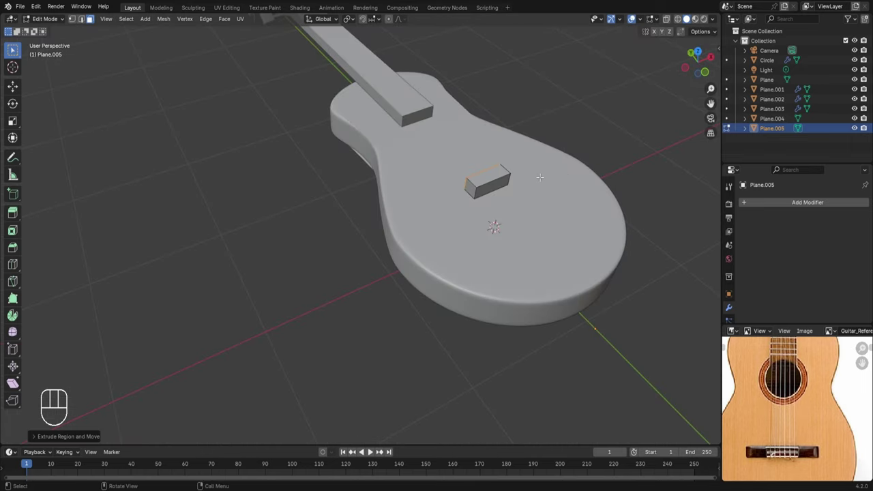
key(s)
key(x)
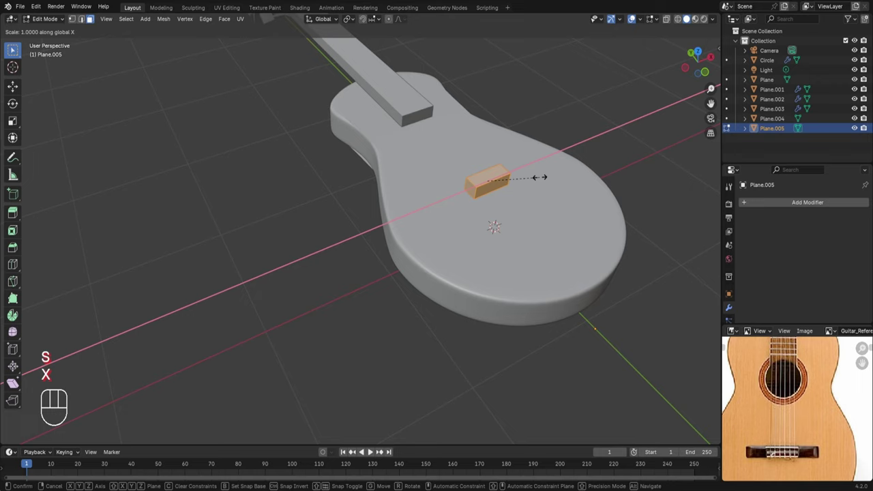
click(577, 168)
key(s)
key(y)
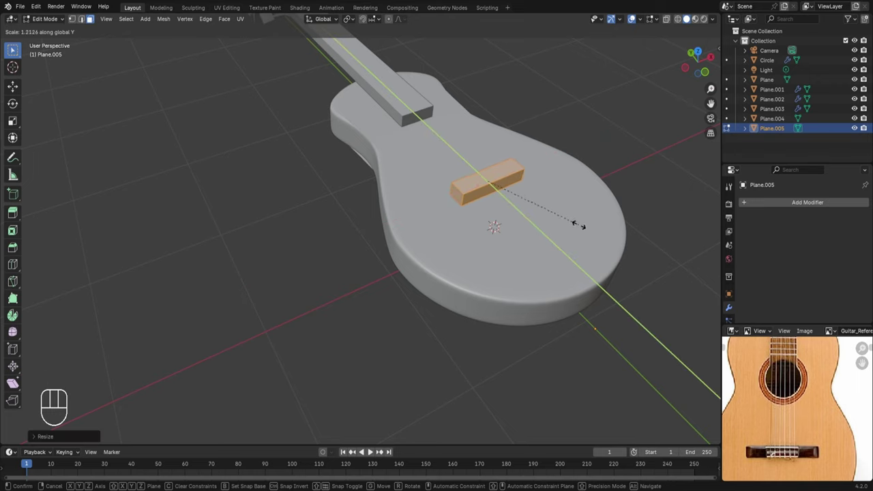
click(580, 231)
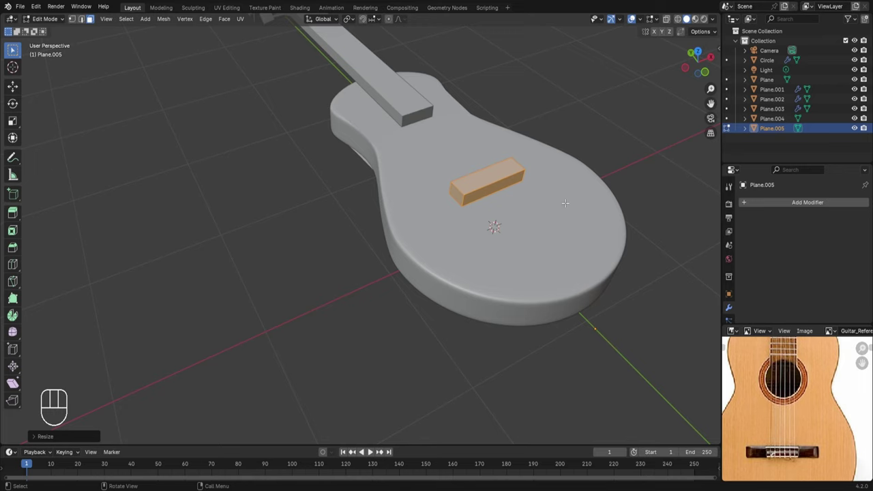
- Raise the bridge block's upper edge on the neck side along Z so its top slopes
middle_drag(399, 253, 507, 246)
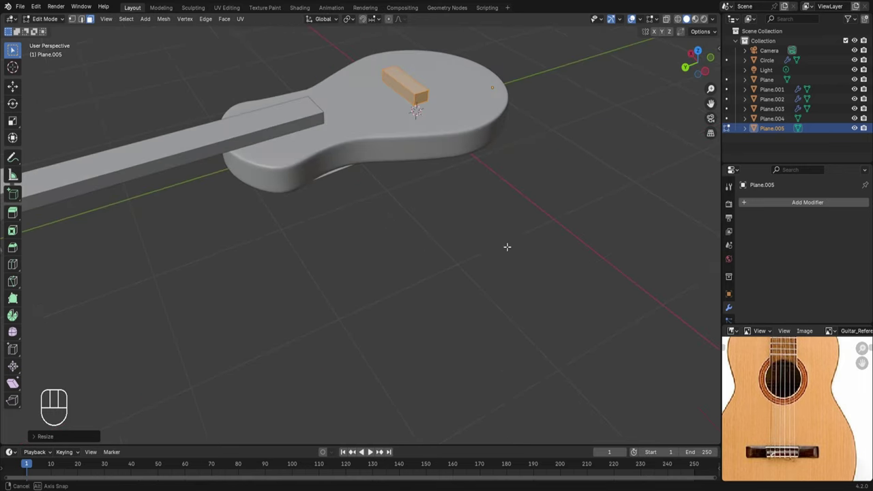
key(2)
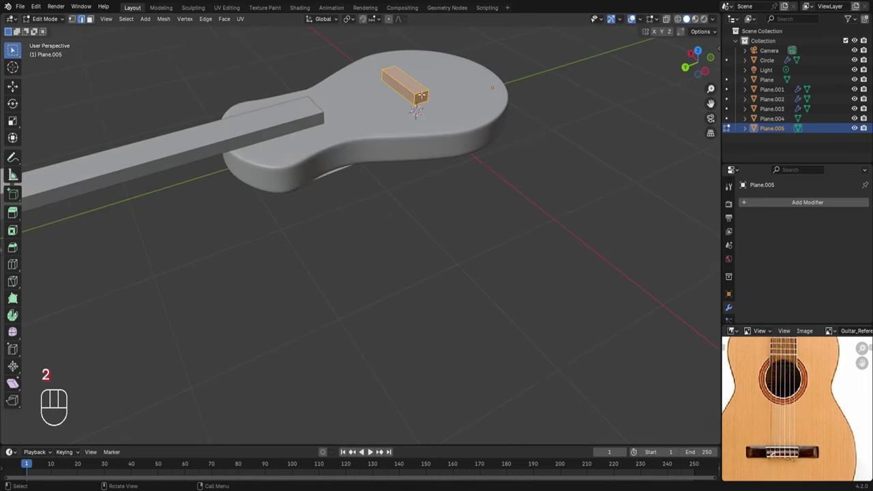
click(402, 83)
key(g)
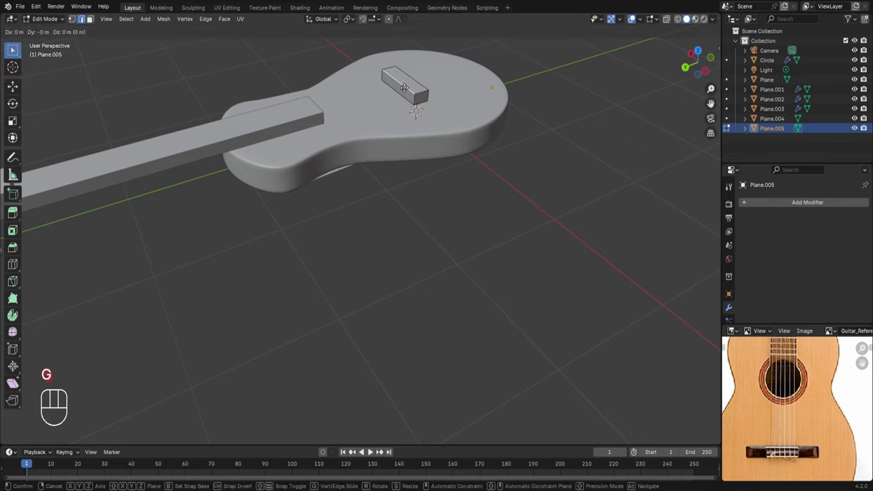
key(z)
click(386, 66)
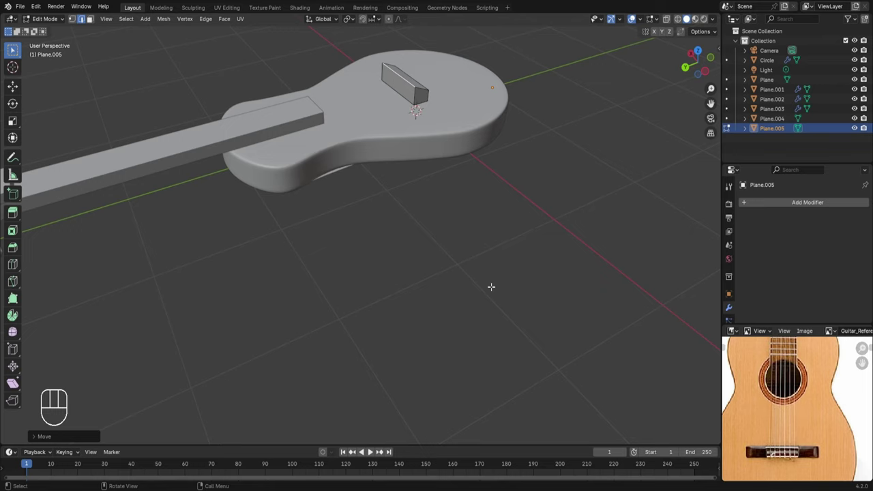
- In Edit Mode of the neck object, select the long top face of the neck and duplicate it in place
scroll(491, 287, down, 3)
key(Tab)
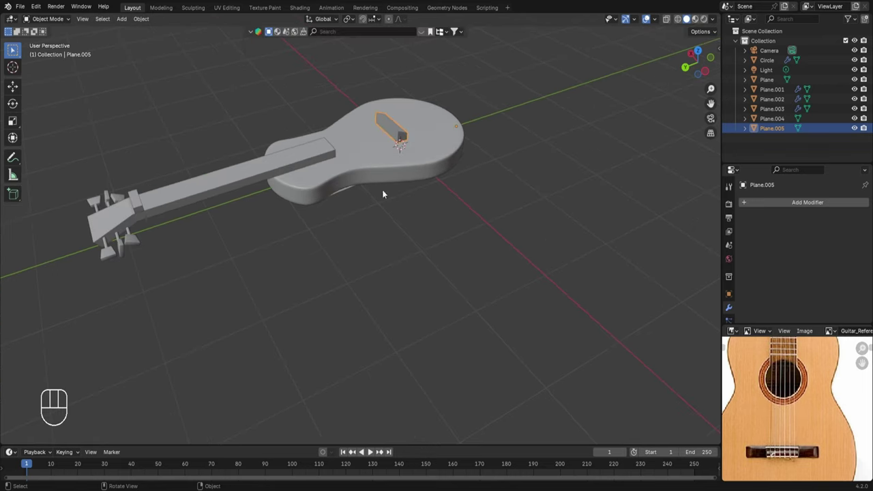
click(258, 169)
key(Tab)
scroll(233, 174, up, 4)
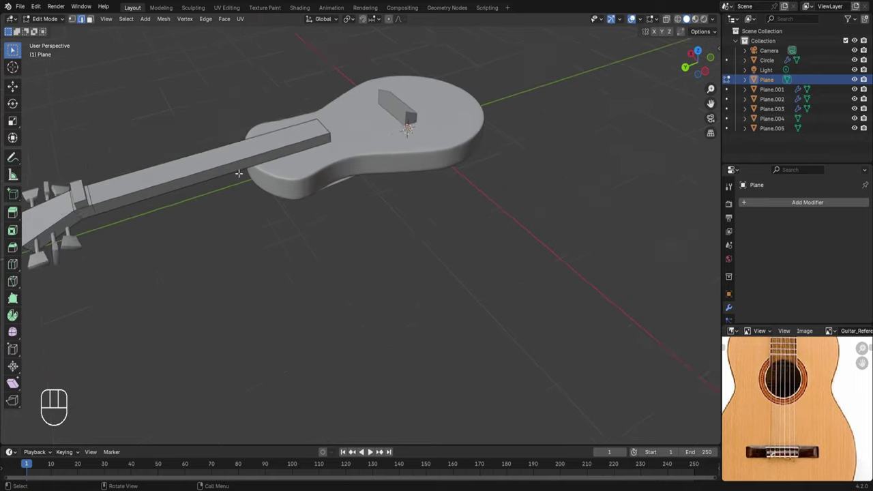
key(3)
shift+middle_drag(244, 165, 379, 251)
click(382, 210)
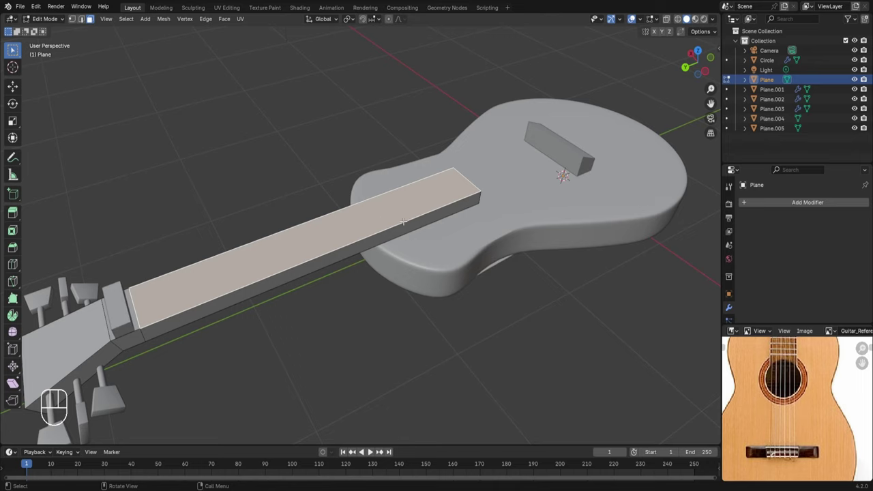
key(shift+d)
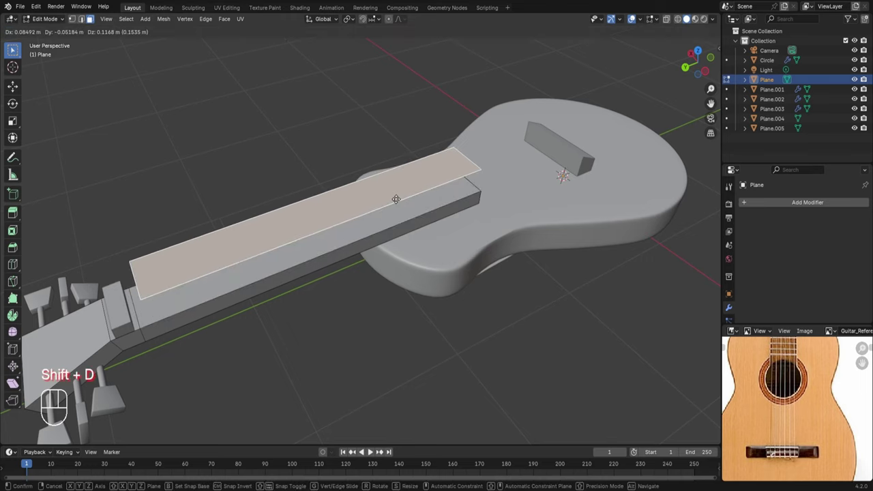
right_click(396, 198)
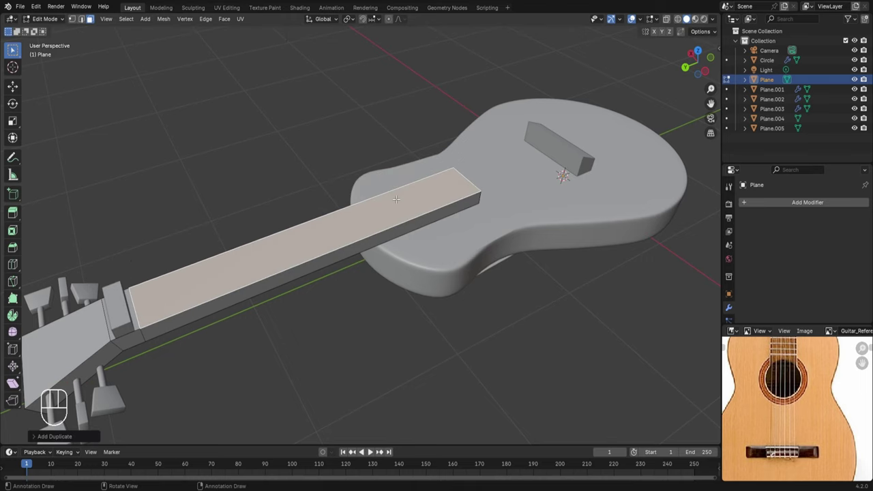
- Separate the duplicated long top face from the neck by selection, return to Object Mode and deselect everything
key(p)
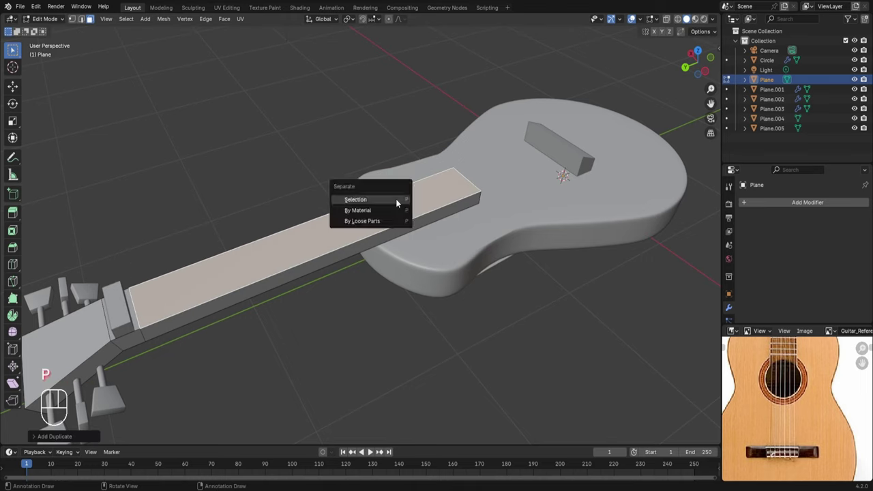
click(395, 199)
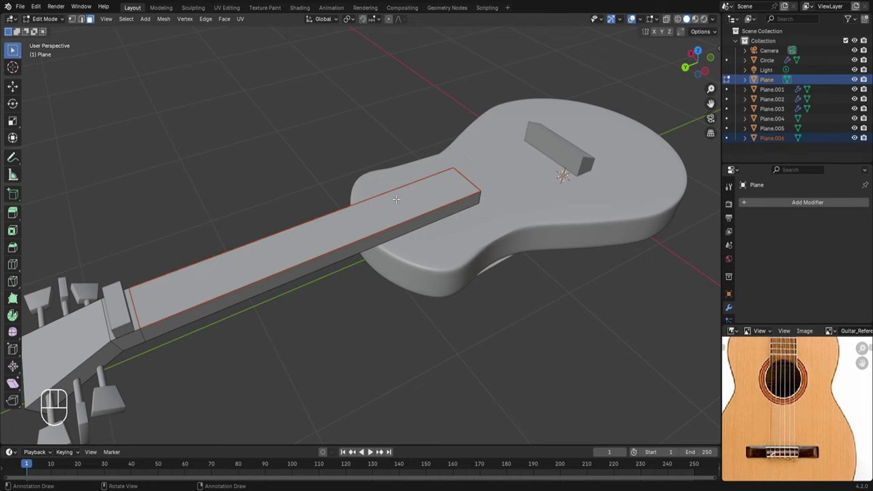
key(Tab)
click(384, 120)
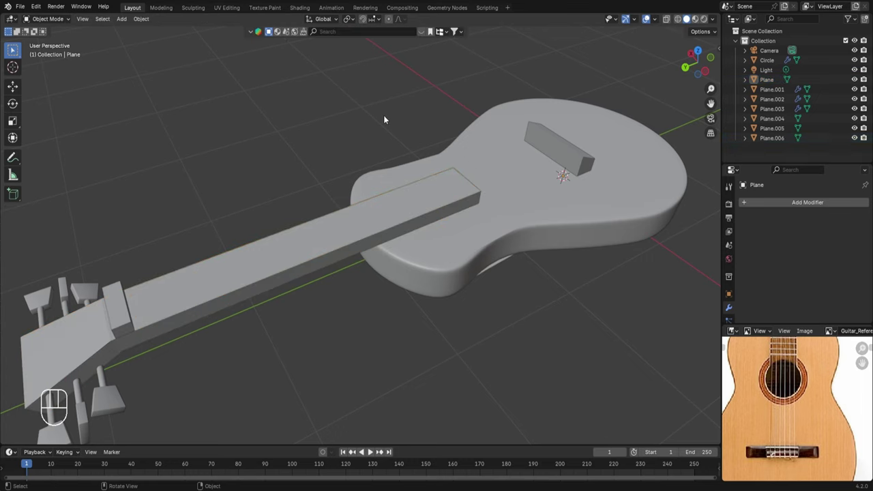
- In Edit Mode of the separated neck-top face, select its body-side end edge and extend it along Y to the bridge block
click(773, 140)
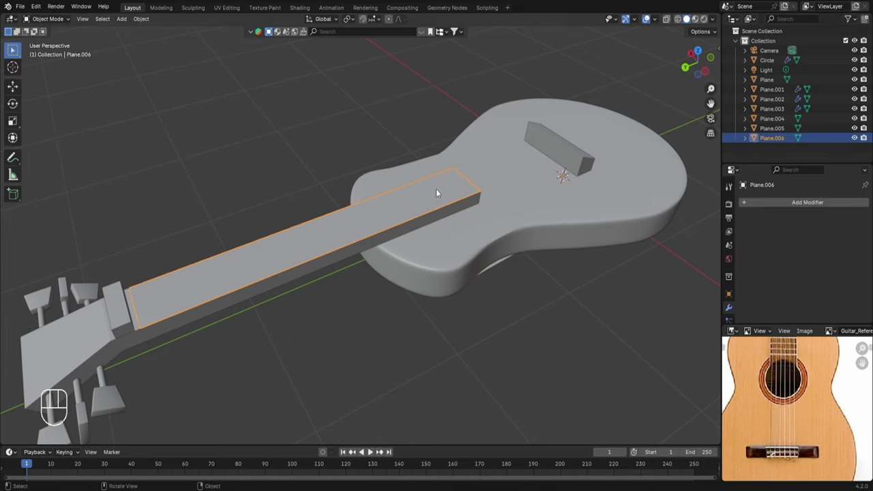
key(Tab)
key(2)
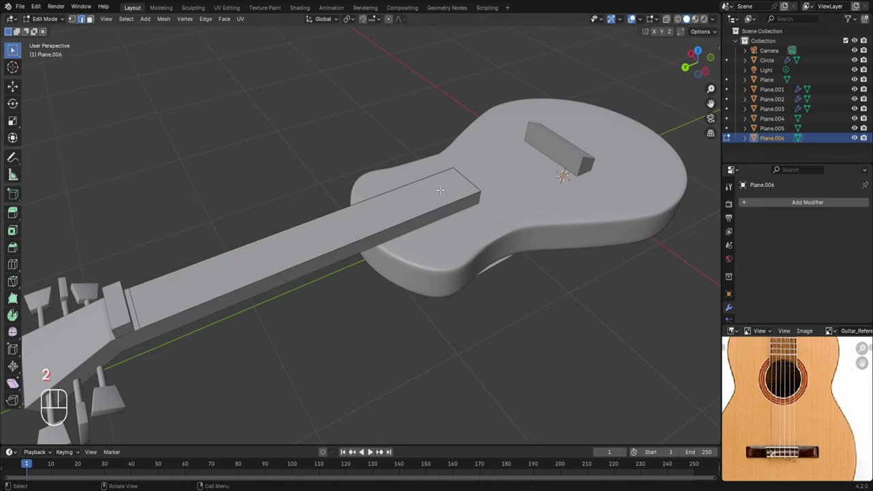
click(461, 179)
key(g)
key(y)
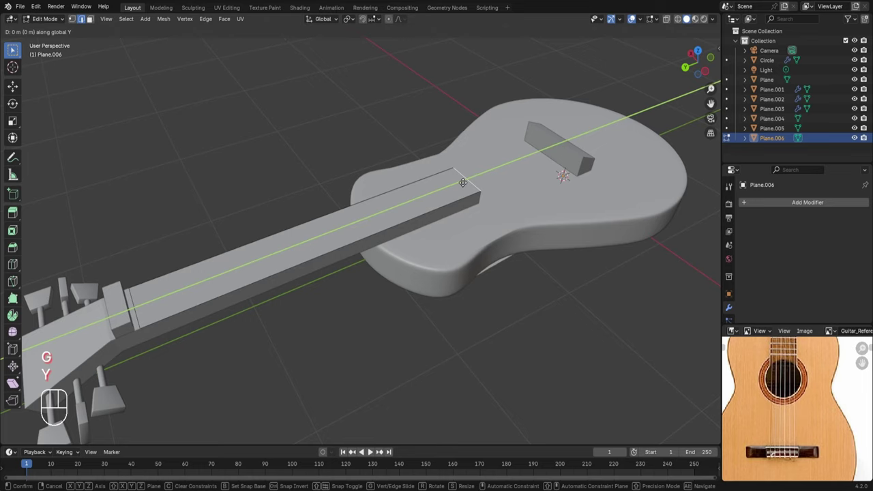
click(551, 171)
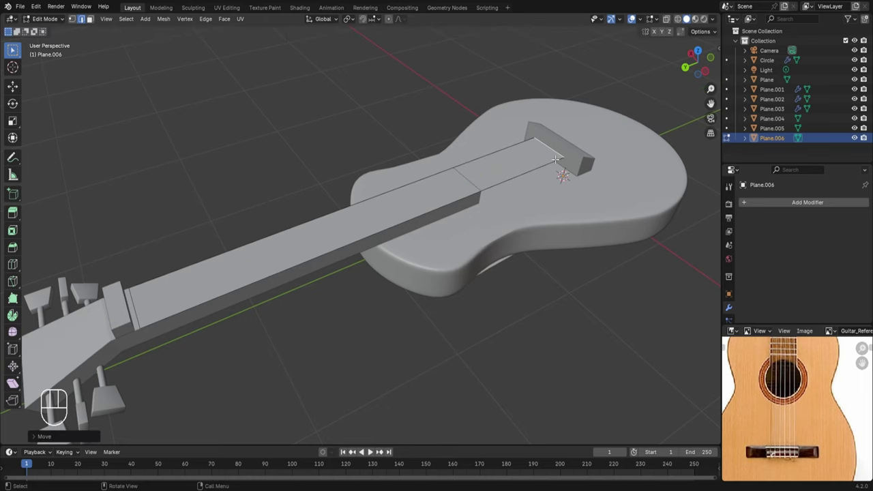
- From the right side view, move the strip's end edge farther along Y into the bridge block
key(KP_3)
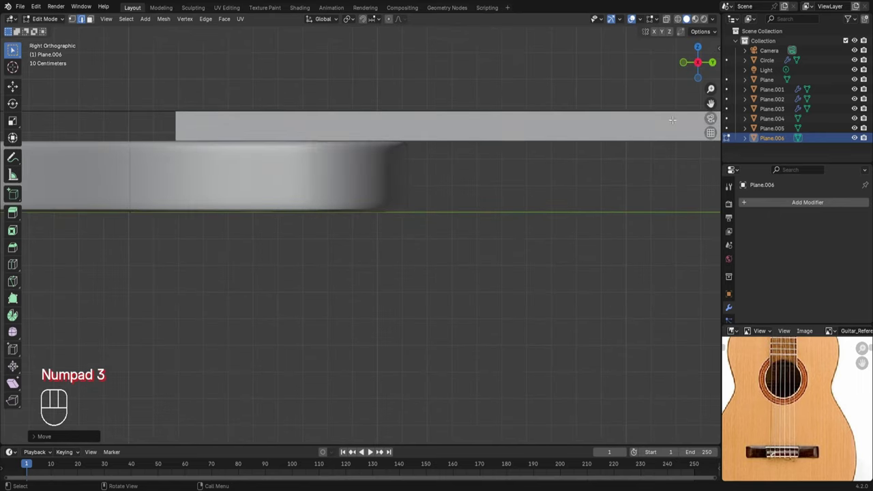
shift+middle_drag(197, 92, 455, 209)
key(g)
key(y)
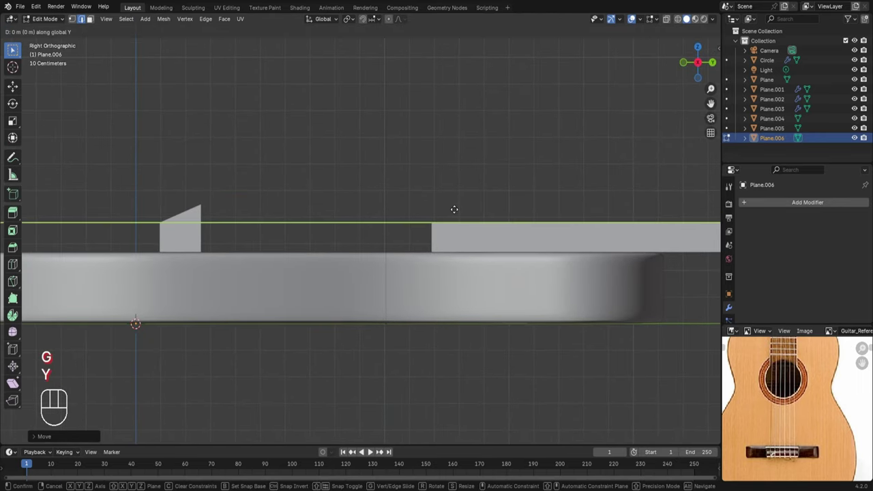
click(411, 214)
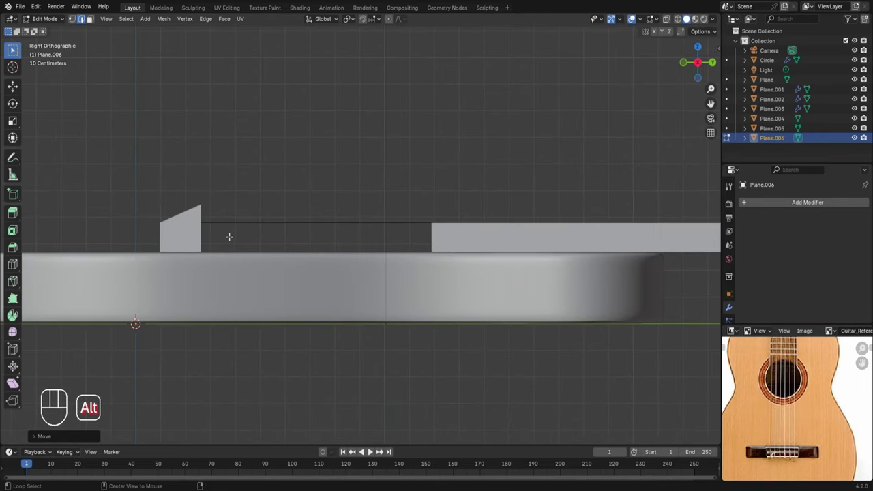
- Turn on X-ray and shift the strip's end edge slightly back along Y toward the neck, keeping it inside the bridge block
key(alt+z)
middle_drag(230, 238, 228, 269)
key(g)
key(y)
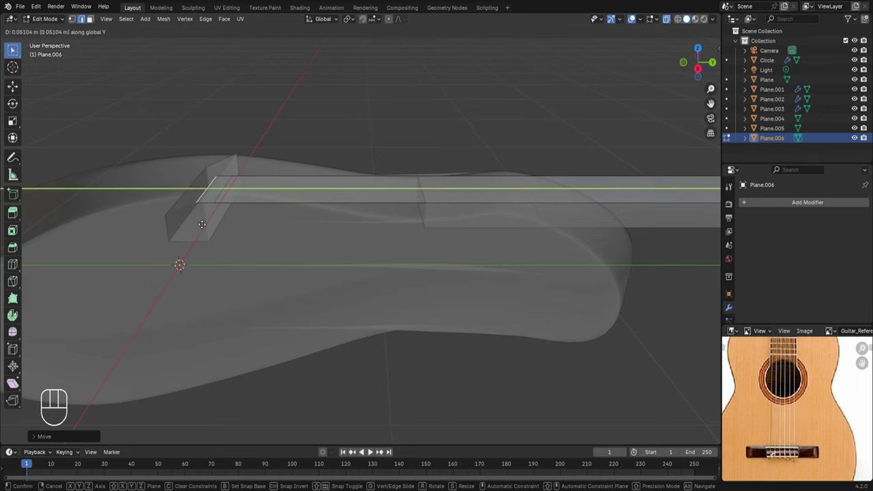
- Move the string strip's bridge-side edge about 0.05 m along Y, then return to opaque display with face selection
click(204, 222)
key(alt+z)
key(3)
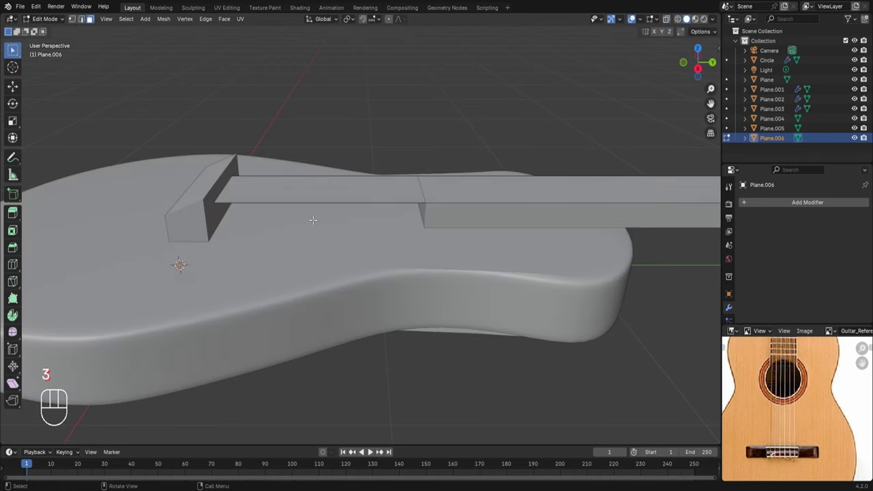
- Add four evenly spaced lengthwise loop cuts to the long string strip between the nut and the bridge
click(326, 190)
scroll(331, 140, down, 3)
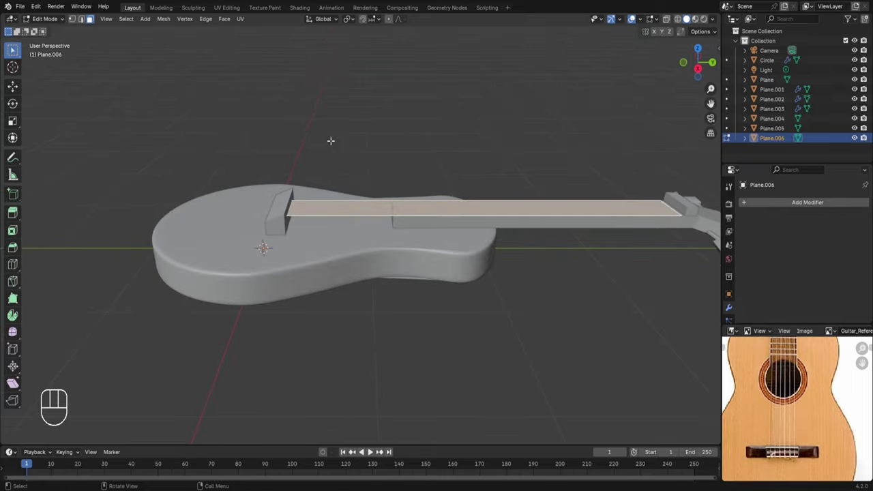
middle_drag(309, 195, 478, 208)
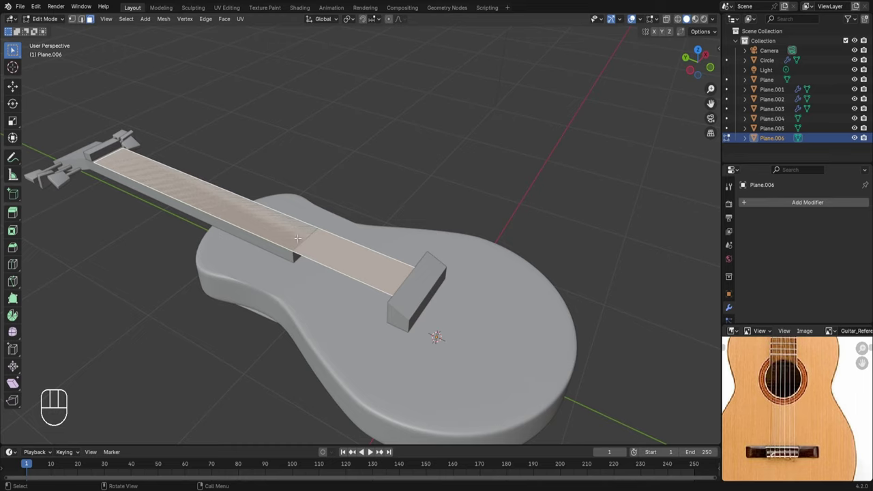
key(ctrl+r)
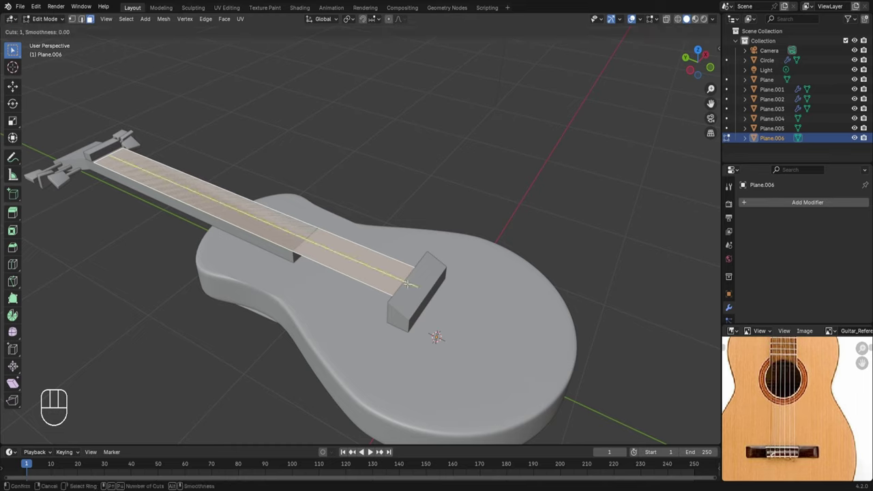
scroll(407, 284, up, 1)
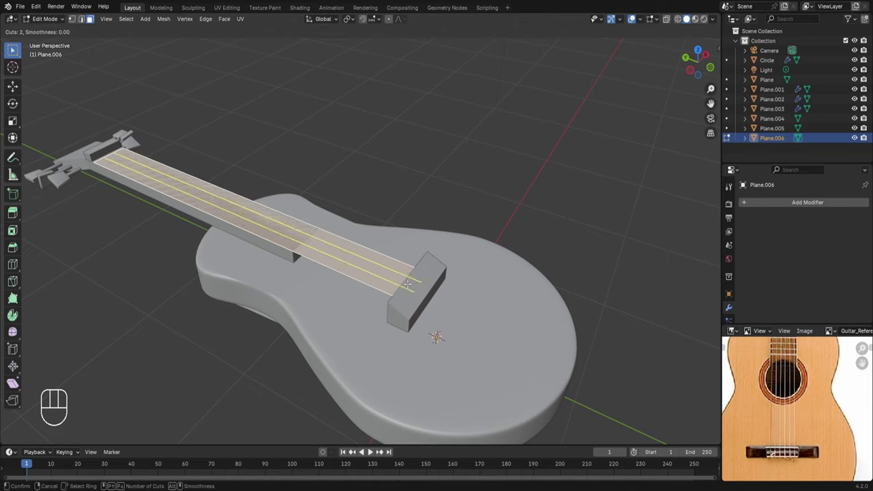
scroll(407, 284, up, 2)
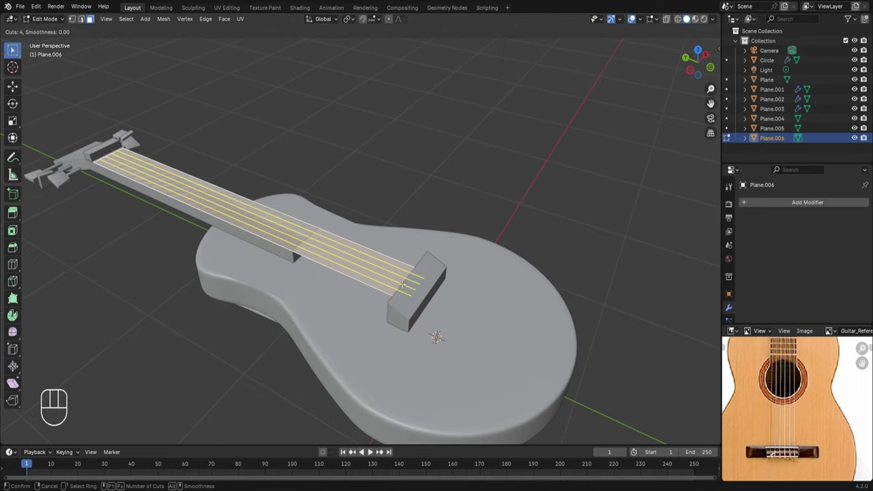
click(403, 284)
right_click(405, 282)
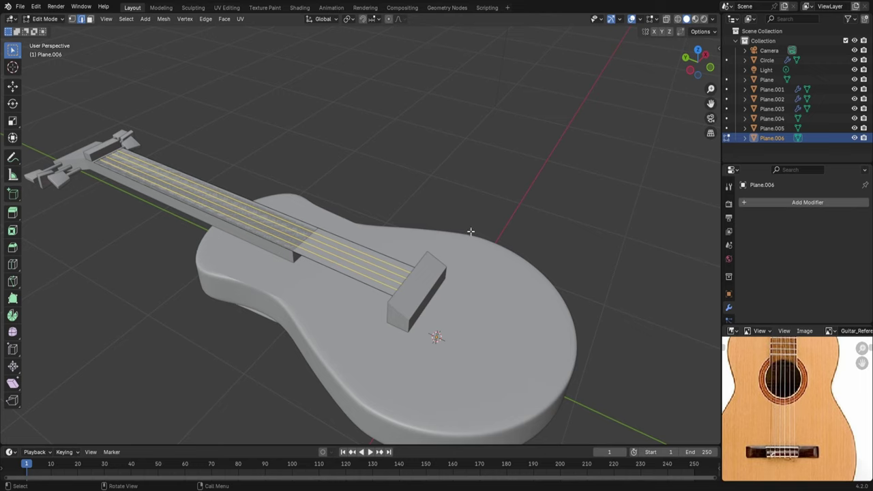
- Narrow the whole string strip by scaling all its faces to about 0.88 along X, and leave Edit Mode
key(3)
key(ctrl+plus)
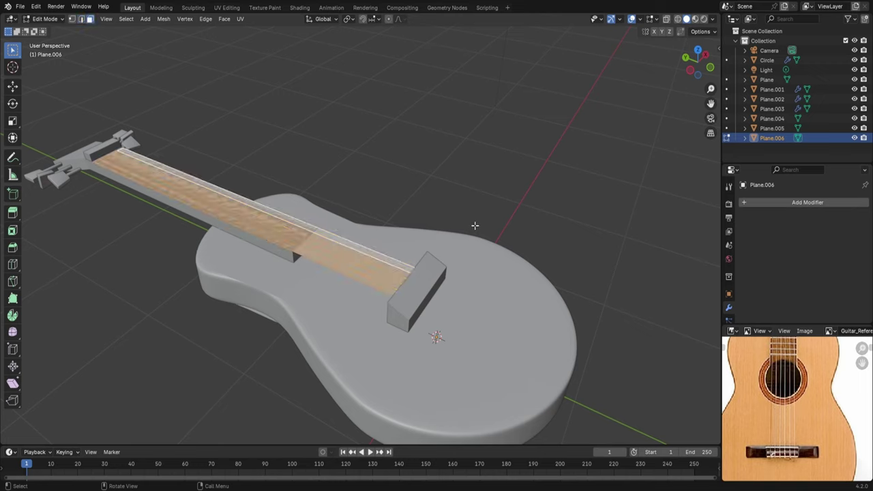
key(s)
key(x)
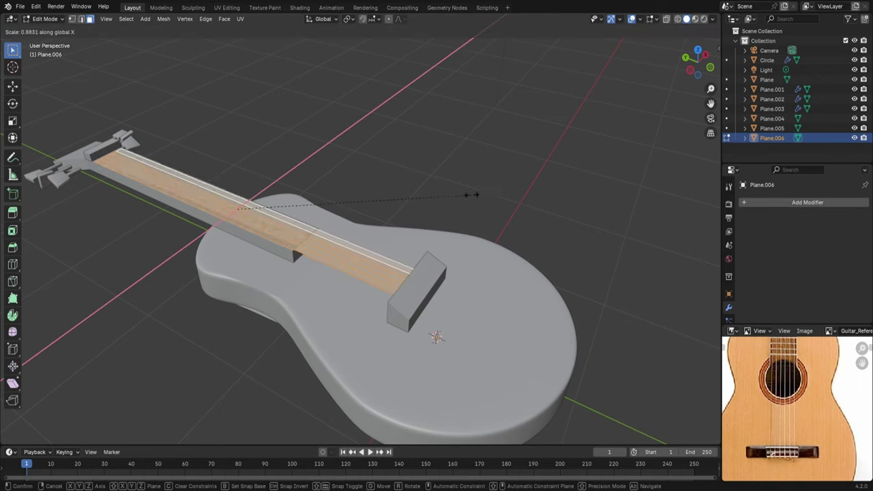
click(466, 195)
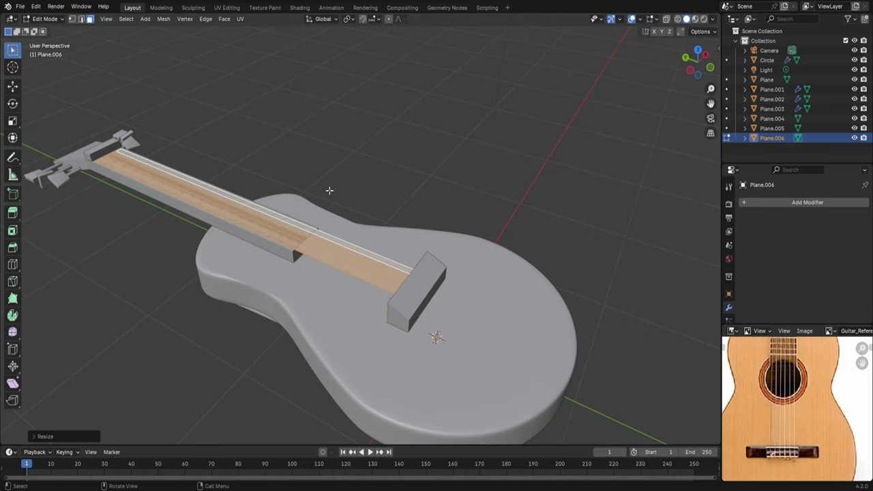
click(382, 189)
key(Tab)
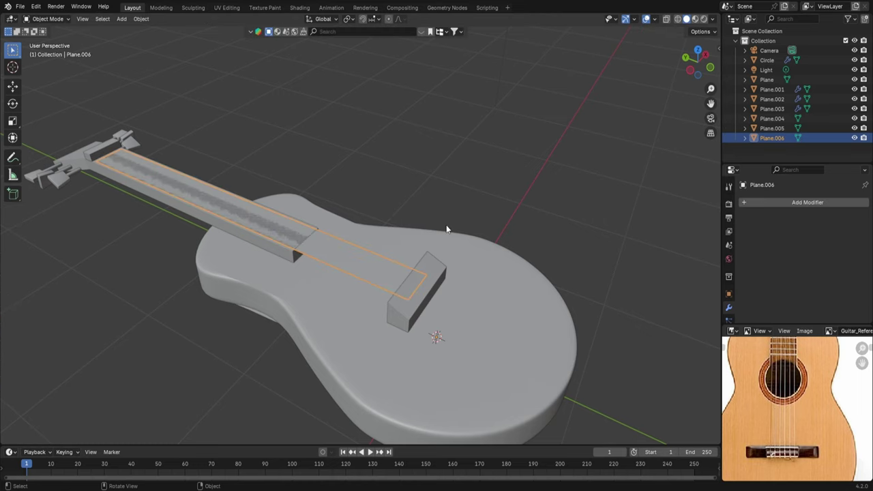
- Delete the crosswise edges at the bridge and nut ends of the strip so only the lengthwise string edges are kept
scroll(417, 194, down, 1)
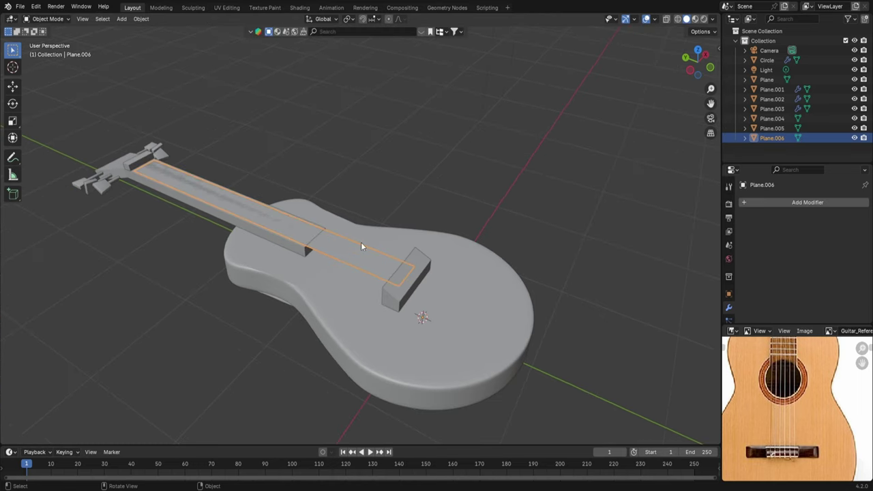
click(377, 262)
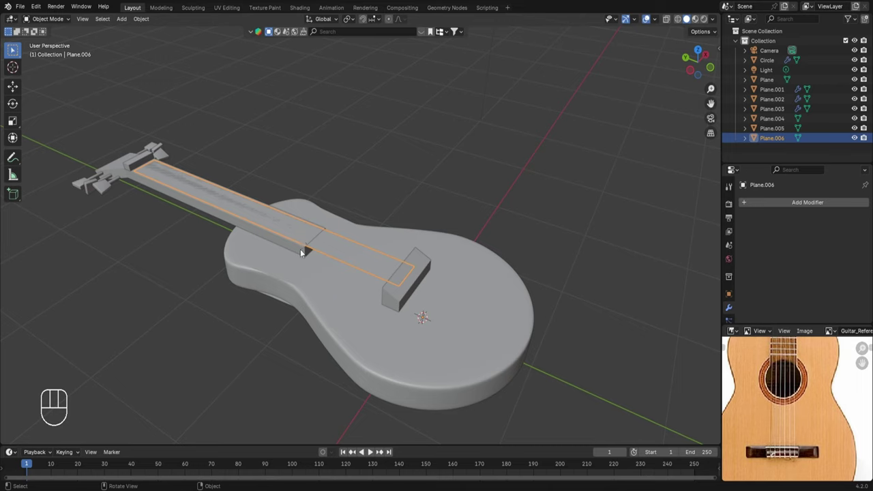
key(Tab)
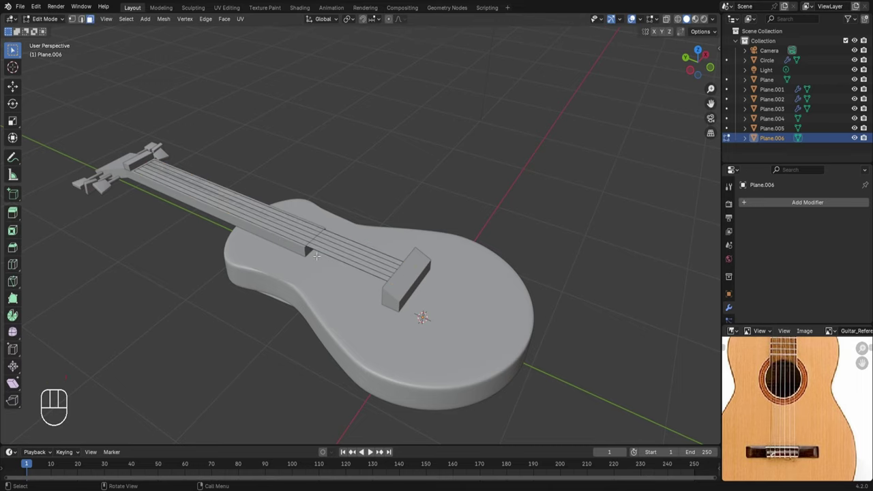
key(alt+z)
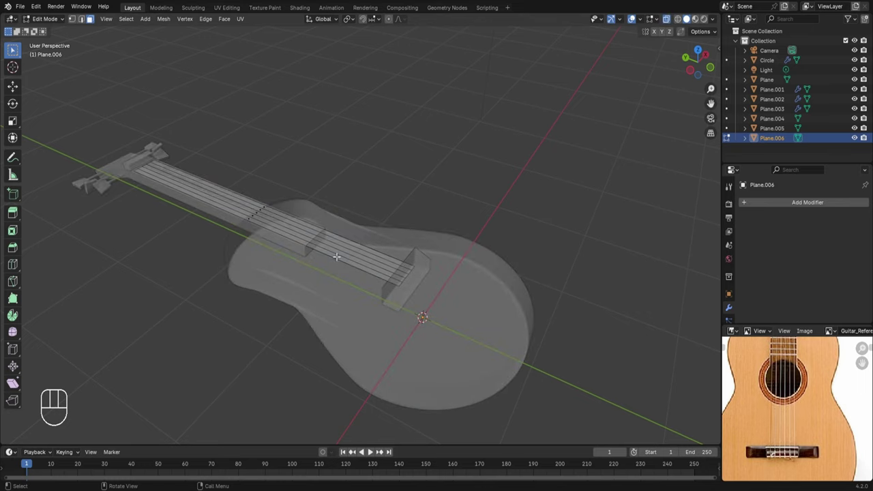
key(2)
middle_drag(395, 268, 440, 294)
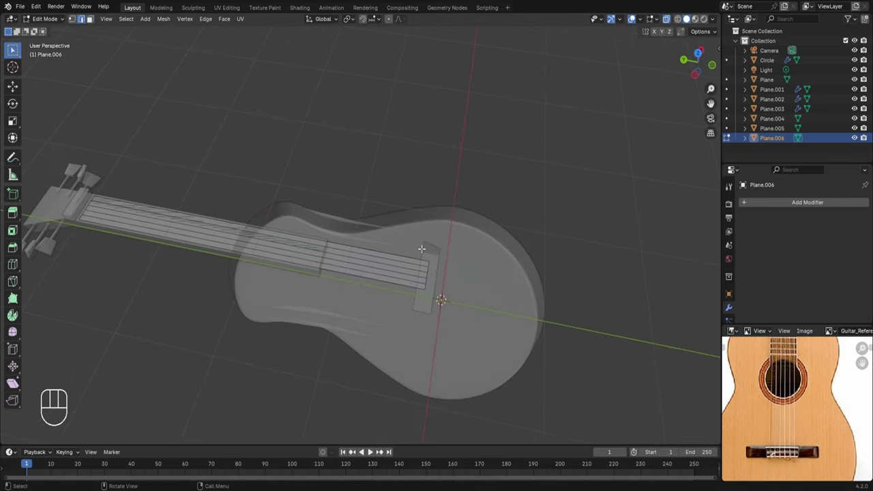
drag(421, 238, 439, 323)
shift+middle_drag(190, 247, 403, 305)
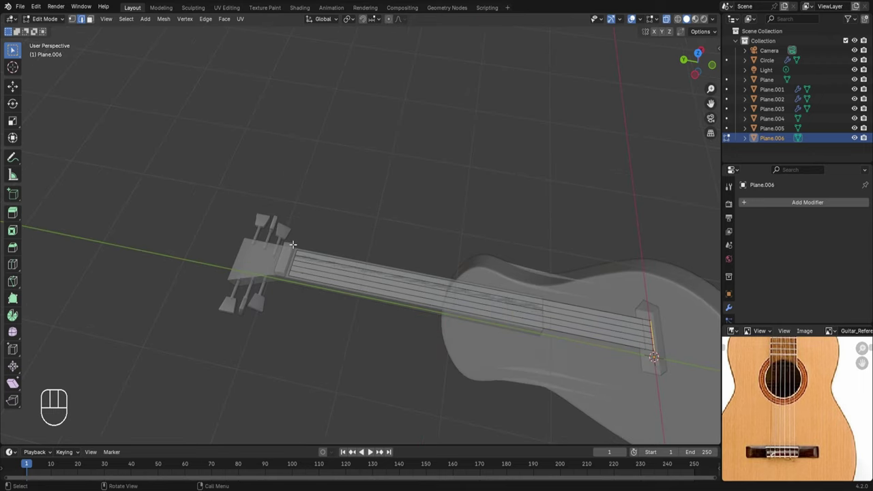
shift+drag(285, 219, 312, 321)
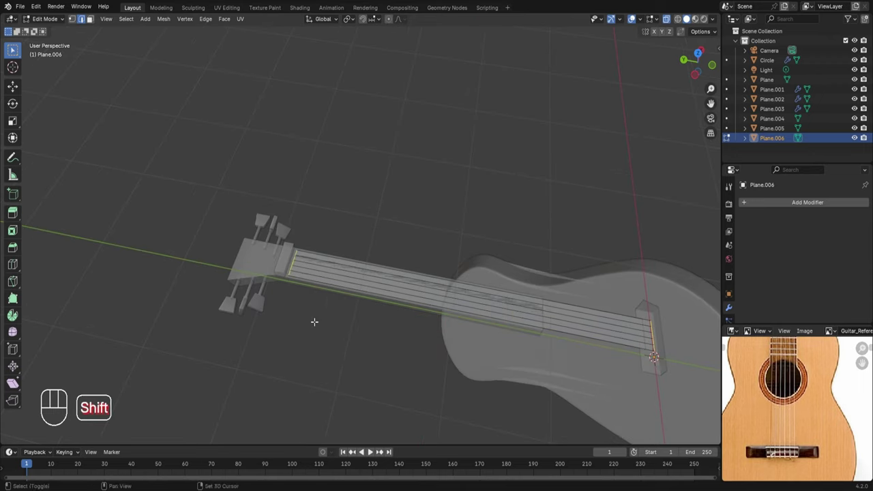
key(x)
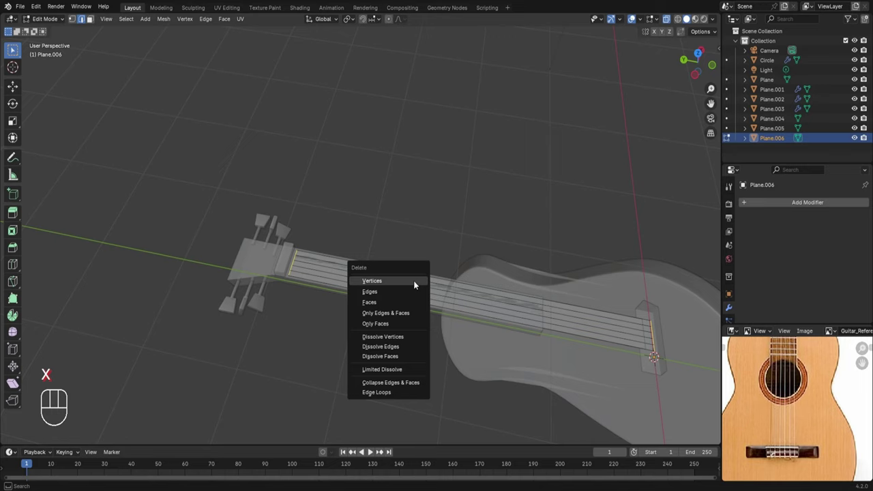
click(395, 291)
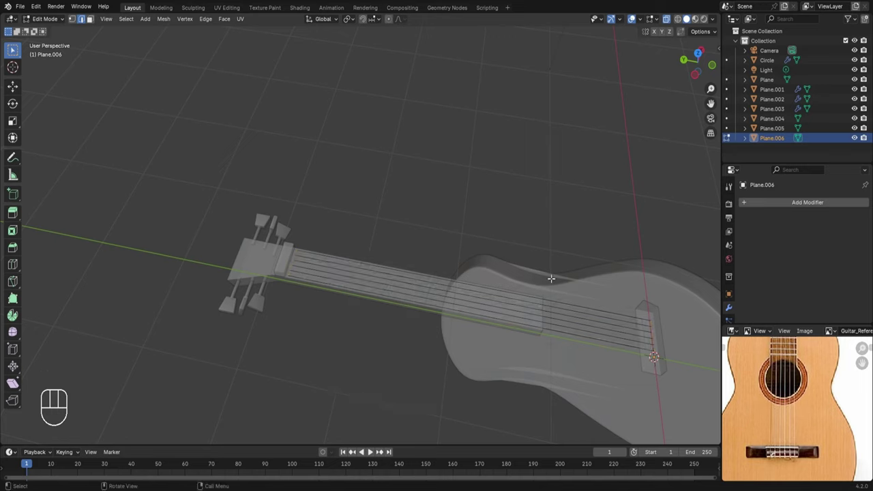
key(alt+z)
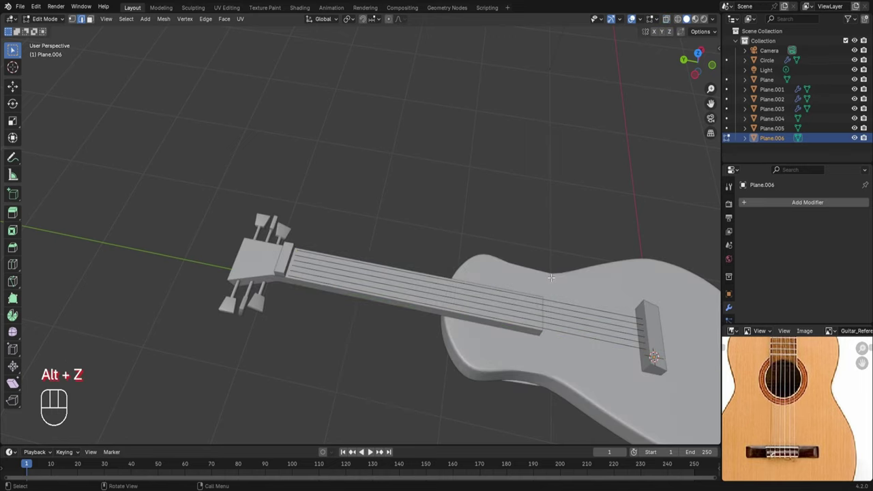
- Lengthen all string edges by scaling them along Y until they meet the nut, and return to Object Mode
key(Tab)
middle_drag(630, 293, 626, 374)
key(Tab)
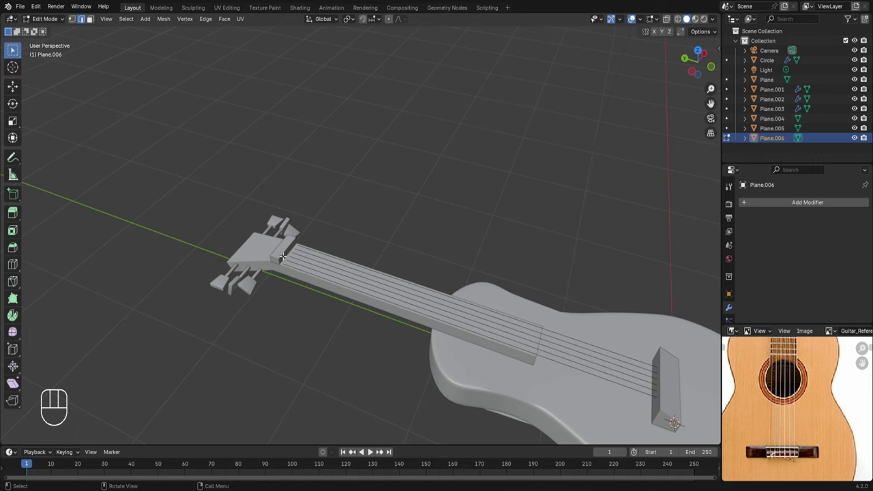
scroll(283, 262, up, 5)
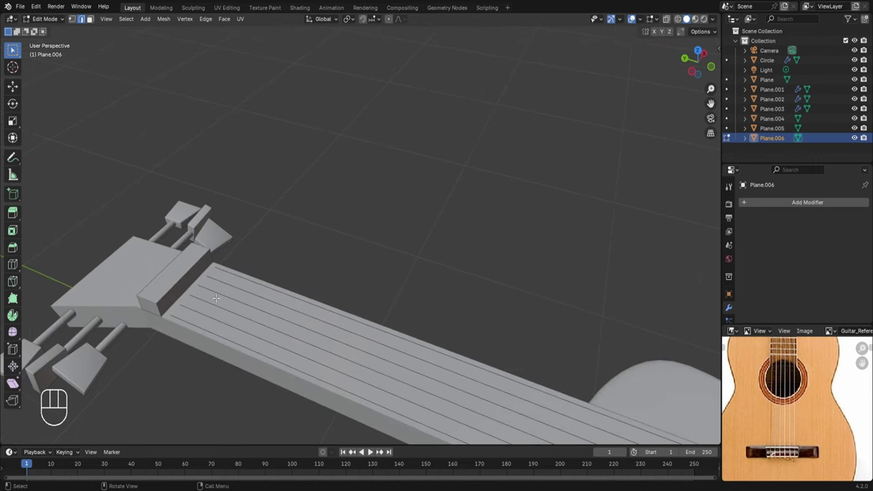
key(a)
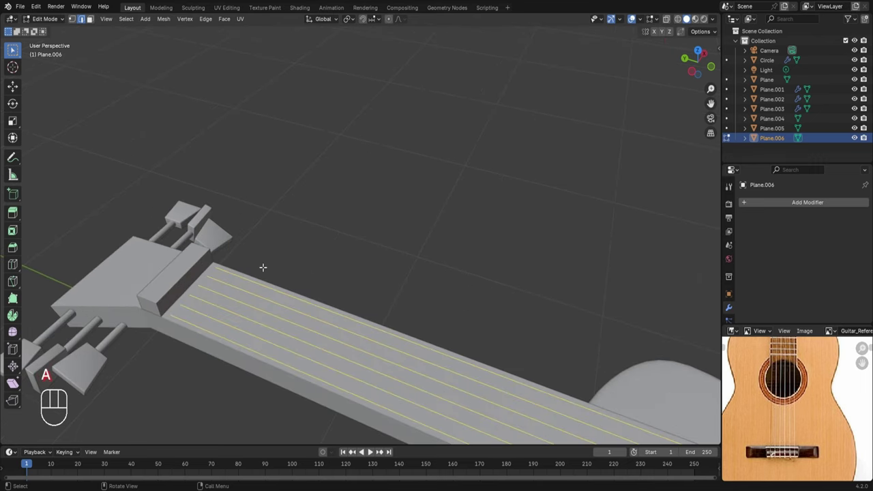
key(s)
click(275, 246)
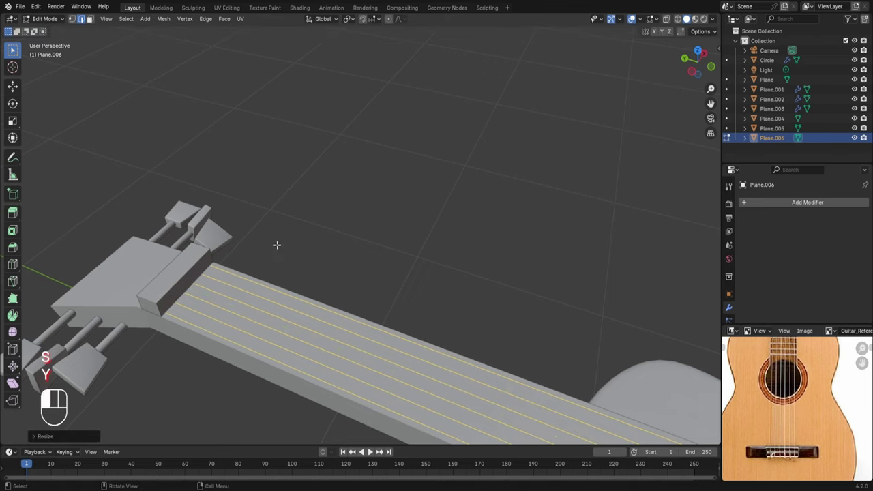
scroll(427, 196, down, 2)
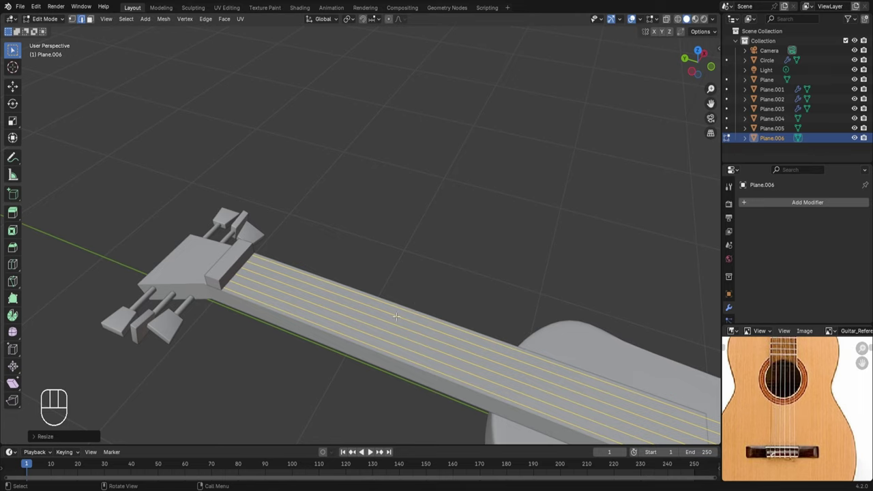
scroll(595, 352, down, 2)
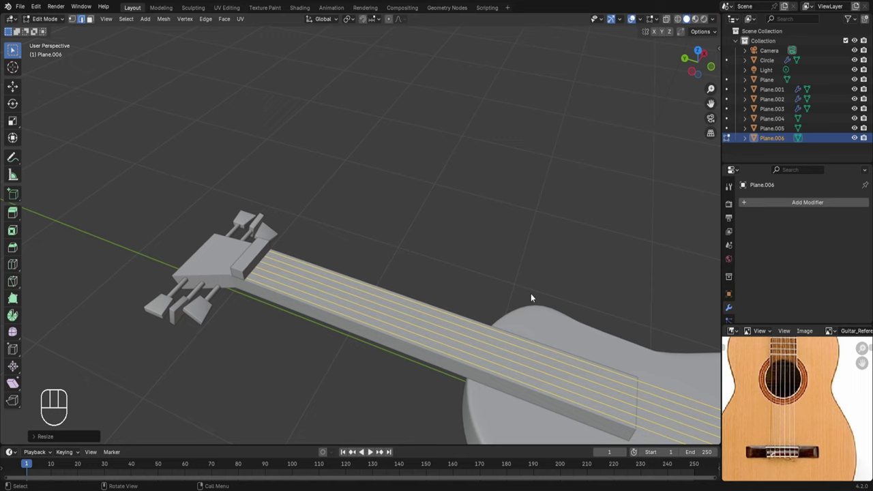
key(Tab)
key(shift+a)
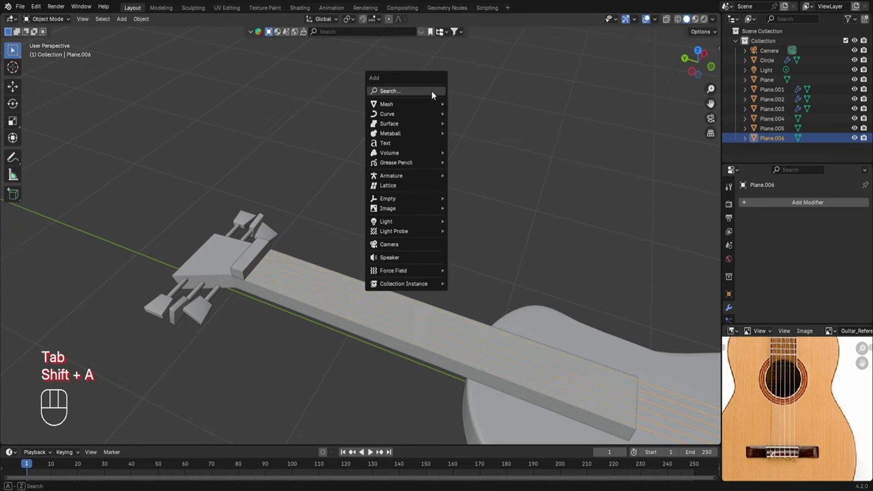
mouse_move(435, 116)
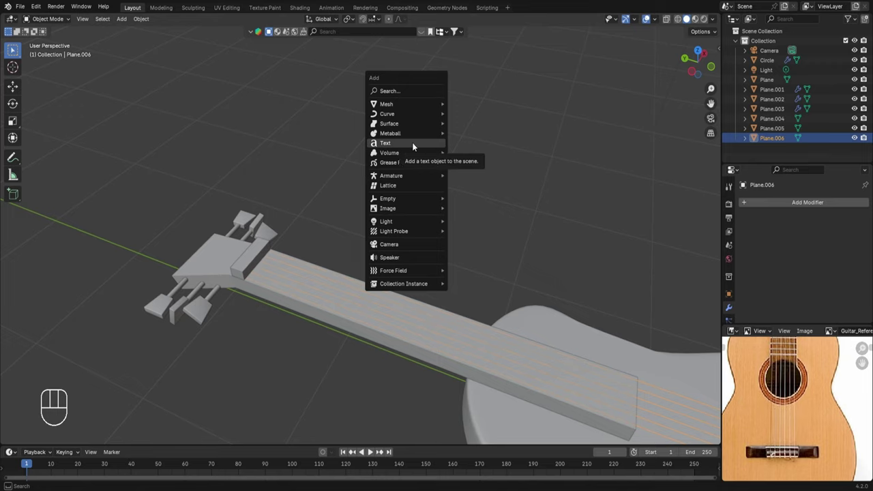
mouse_move(389, 116)
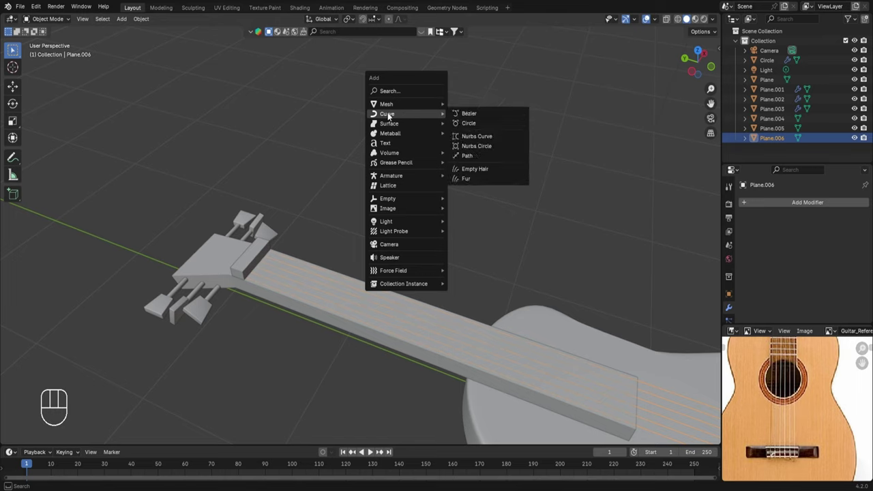
- Convert the string edges object from a mesh to a curve
right_click(395, 305)
mouse_move(368, 322)
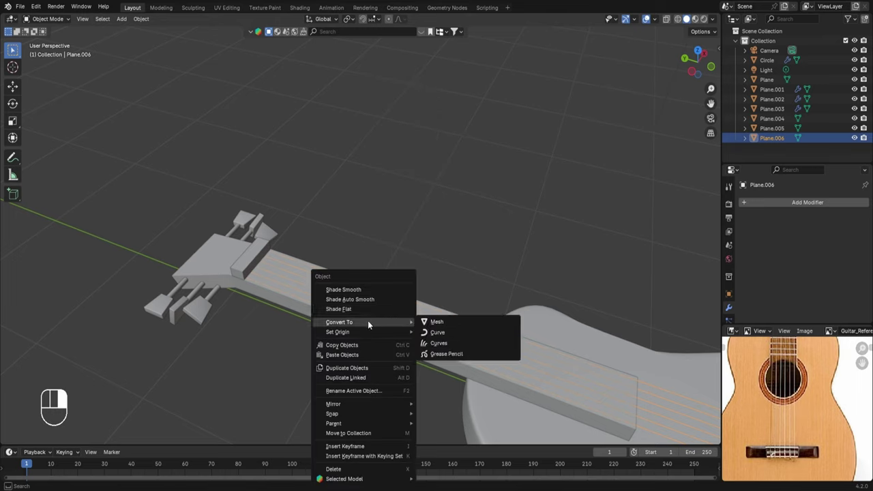
click(429, 333)
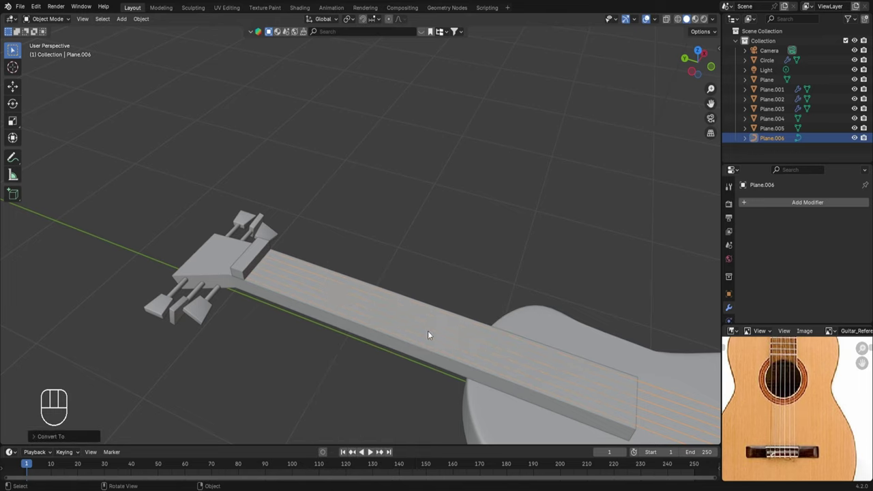
- Give the string curves thickness with a round bevel depth of 0.01 m in their geometry settings, and deselect them
scroll(728, 290, down, 2)
click(728, 283)
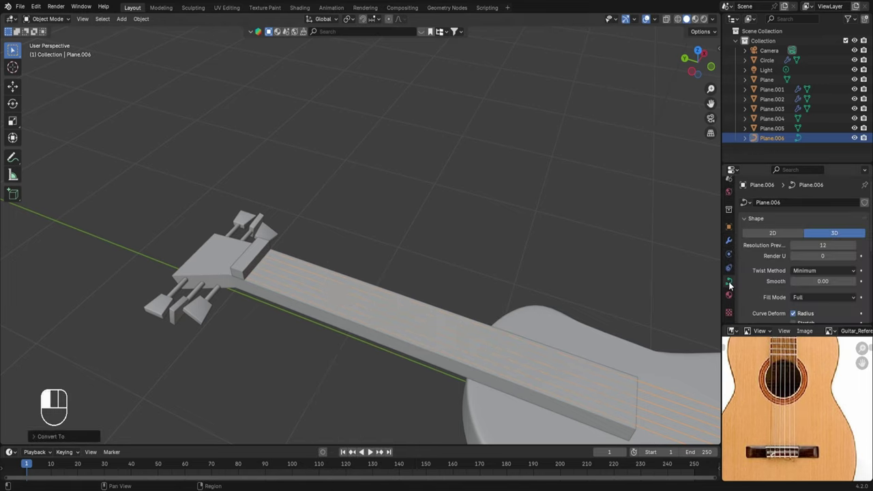
scroll(769, 288, down, 2)
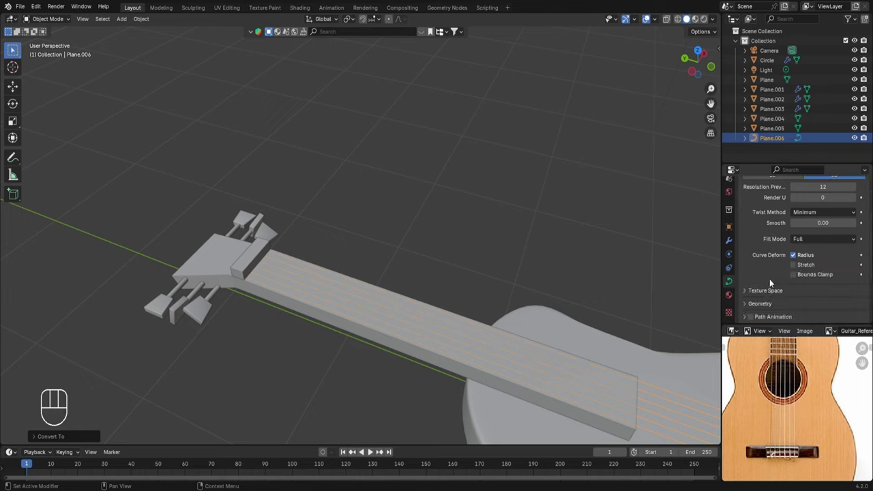
click(742, 303)
scroll(743, 301, down, 2)
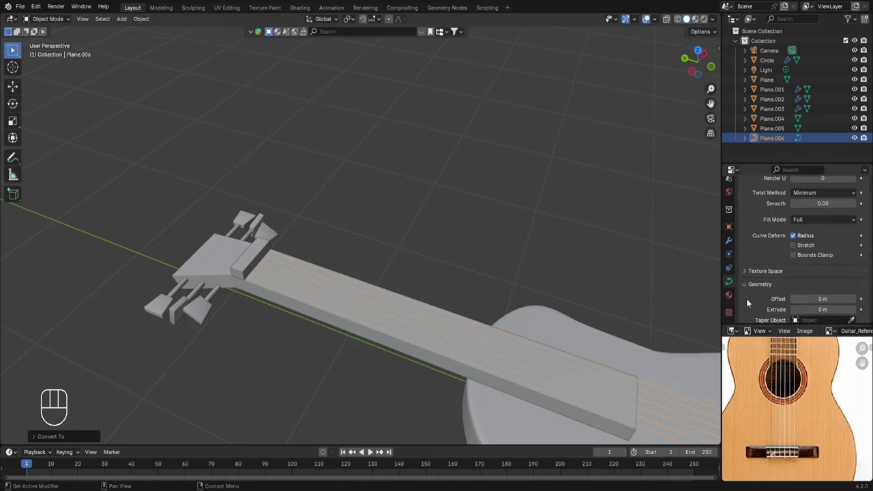
scroll(772, 272, down, 1)
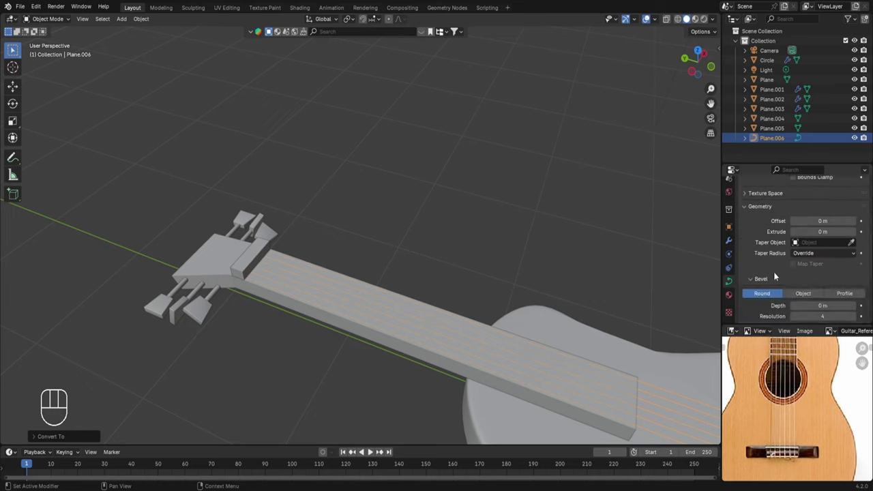
scroll(773, 273, down, 2)
scroll(791, 229, down, 1)
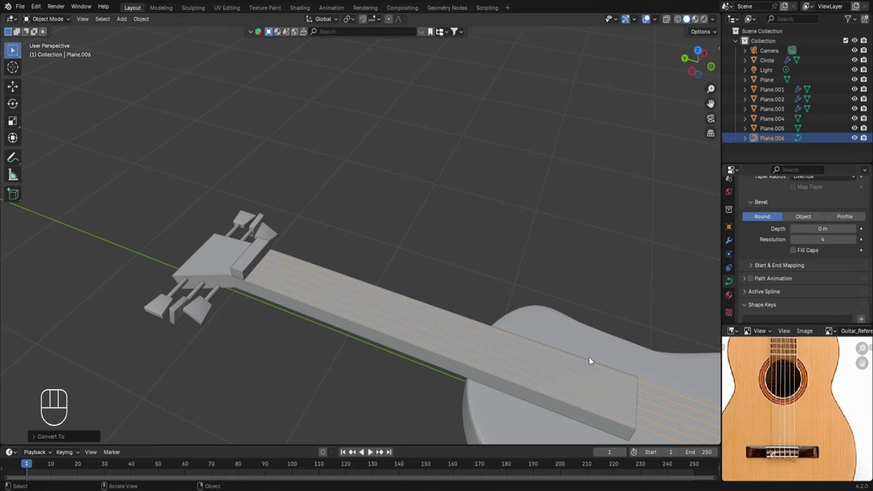
shift+drag(797, 229, 811, 229)
scroll(556, 218, down, 4)
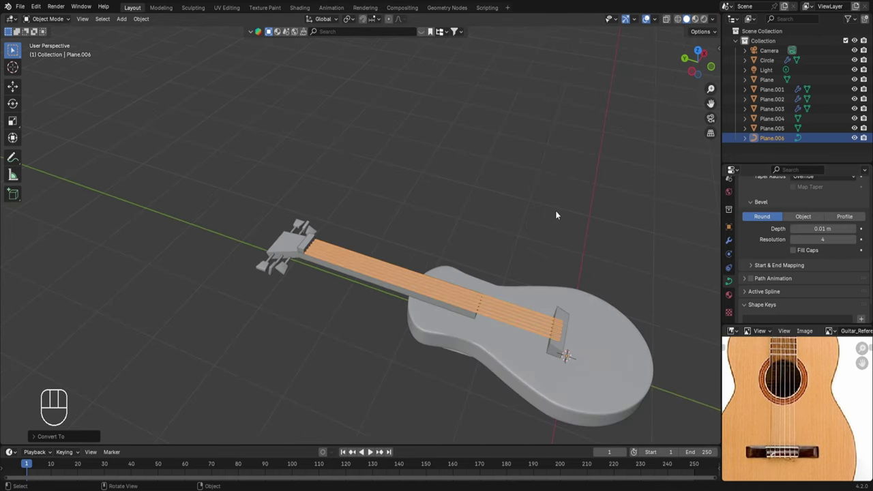
click(556, 210)
middle_drag(555, 211, 481, 319)
scroll(385, 302, up, 2)
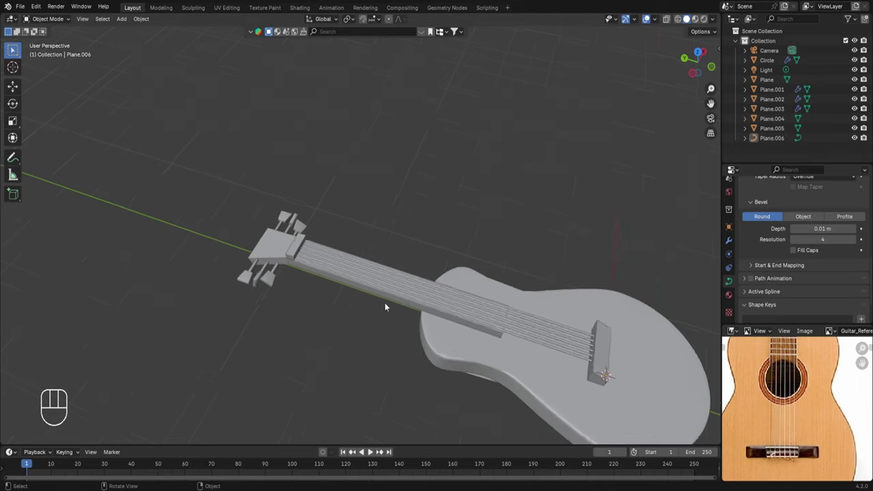
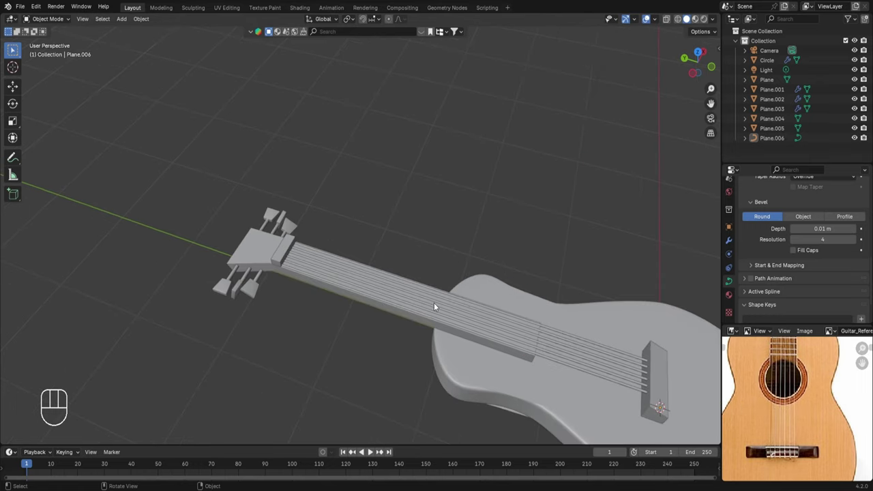
- Add a Bevel modifier to the neck and headstock object with 2 segments and an amount of 0.025 m
click(257, 256)
click(728, 240)
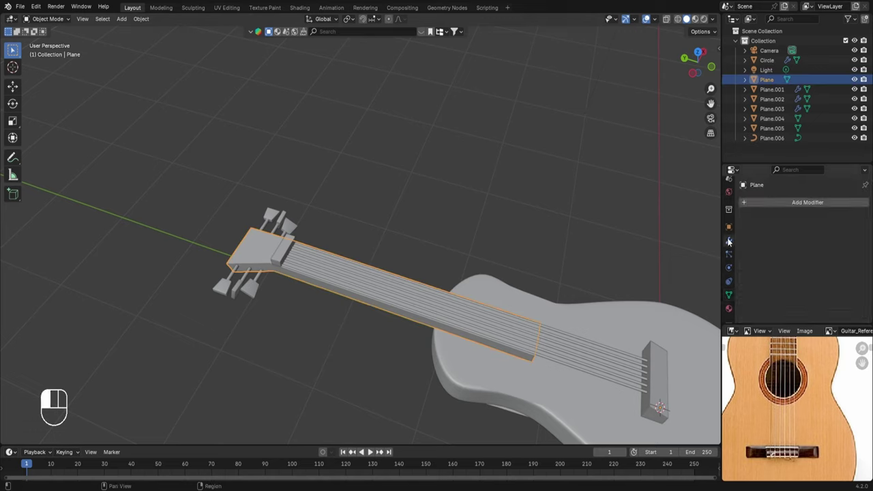
click(772, 203)
mouse_move(746, 238)
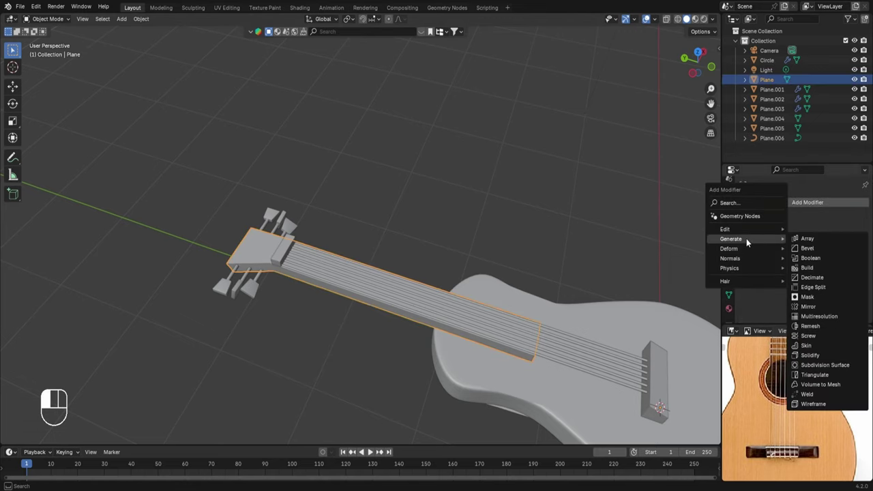
click(805, 248)
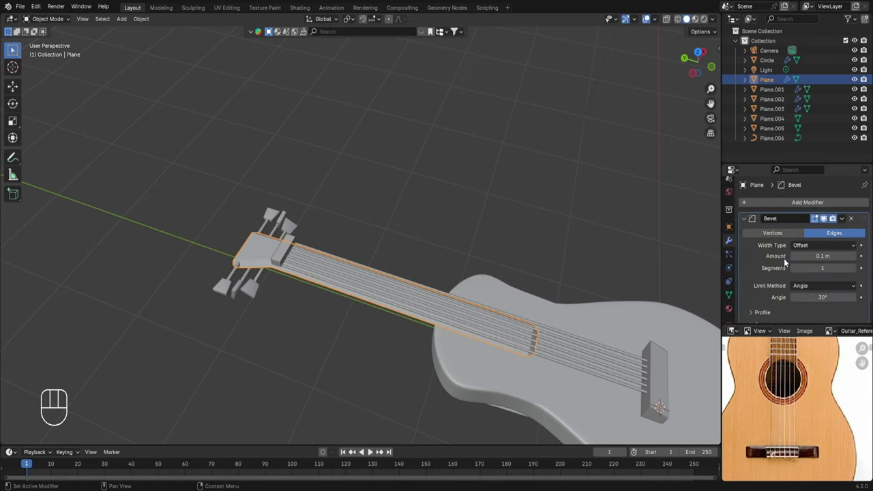
click(854, 268)
shift+drag(845, 257, 808, 258)
scroll(354, 328, up, 3)
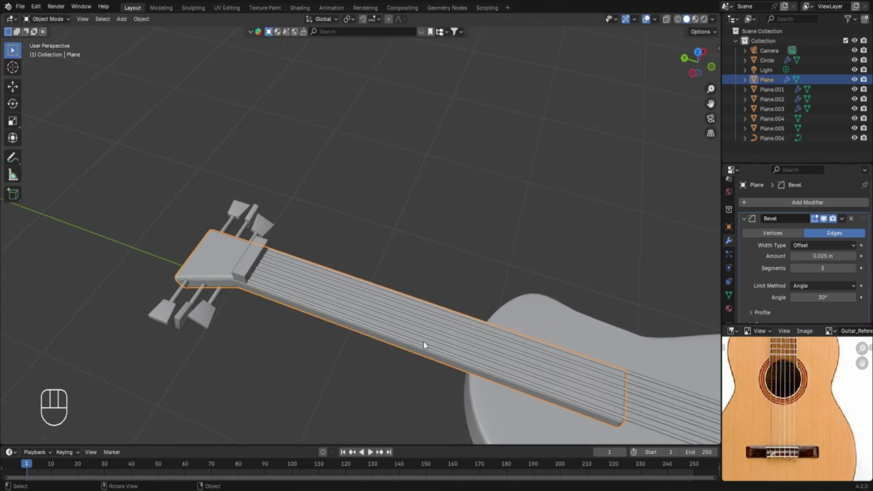
- Add a Subdivision Surface modifier to the neck with the viewport level set to 2
click(770, 203)
mouse_move(770, 202)
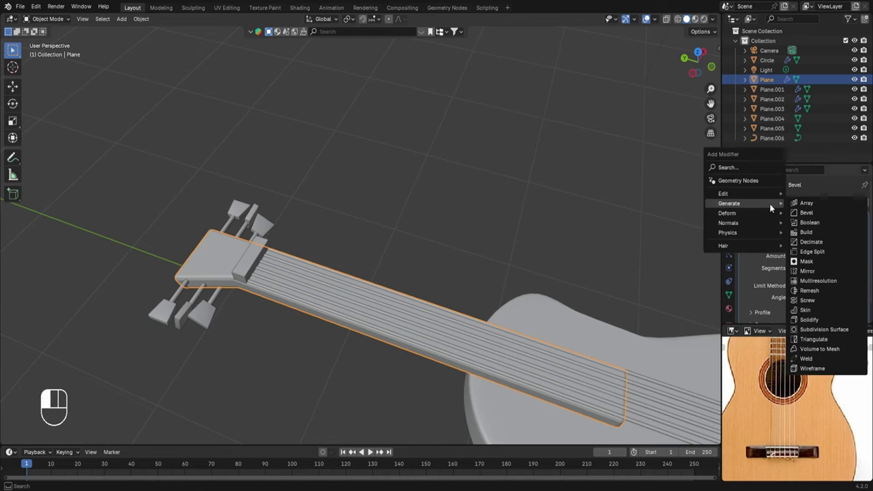
click(815, 329)
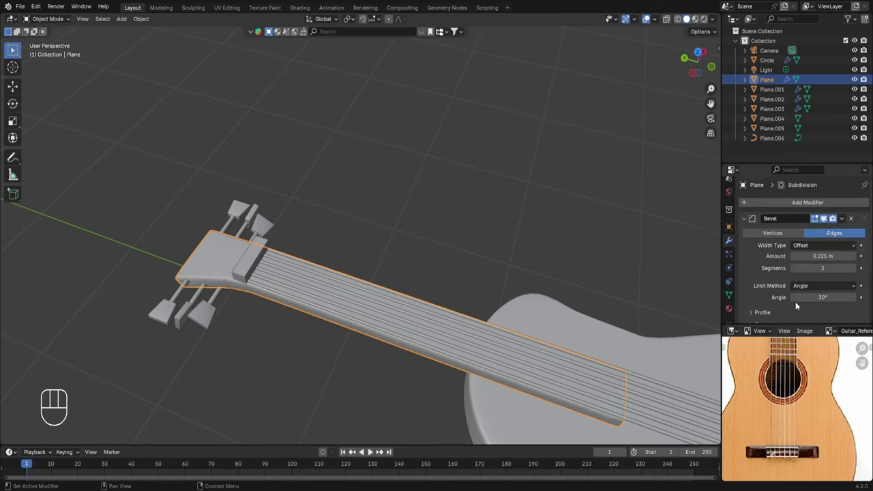
scroll(796, 305, down, 4)
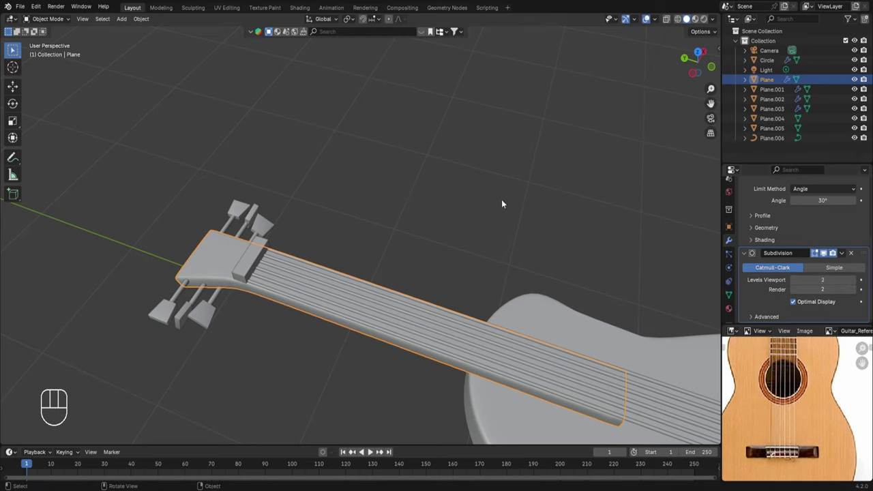
- Add a Bevel modifier to the nut block with 2 segments and an amount of 0.025 m
click(254, 270)
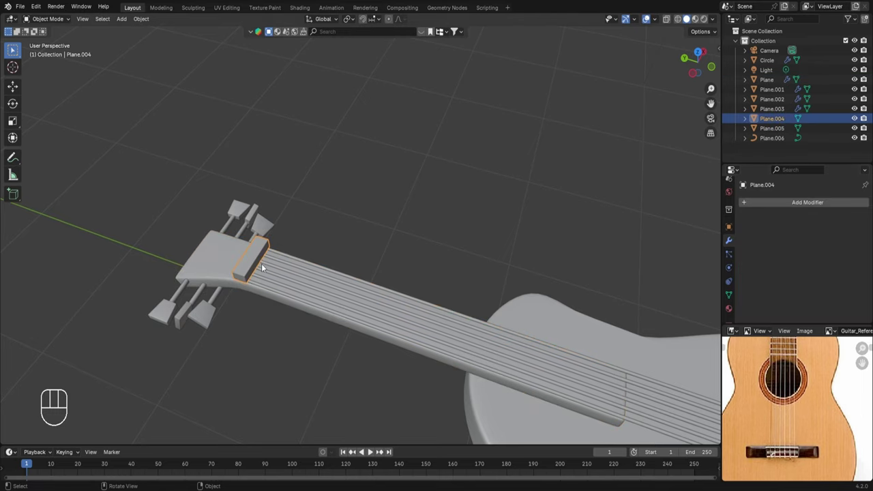
click(798, 204)
mouse_move(774, 202)
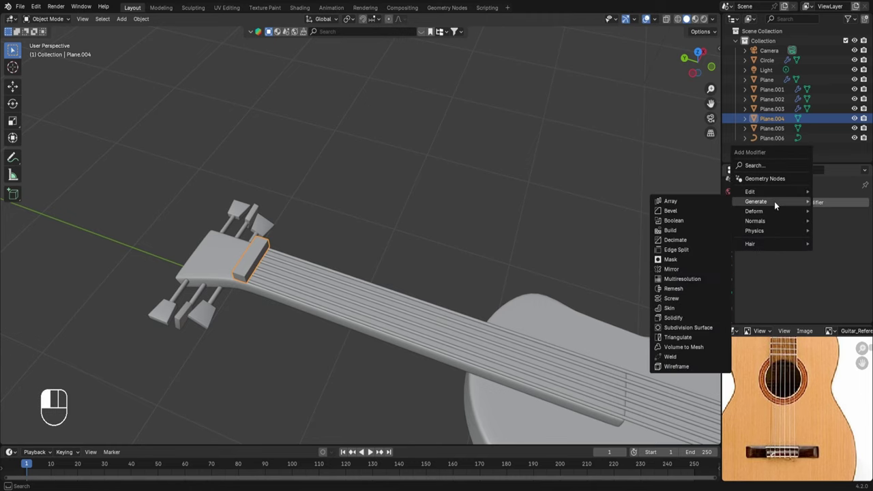
click(707, 211)
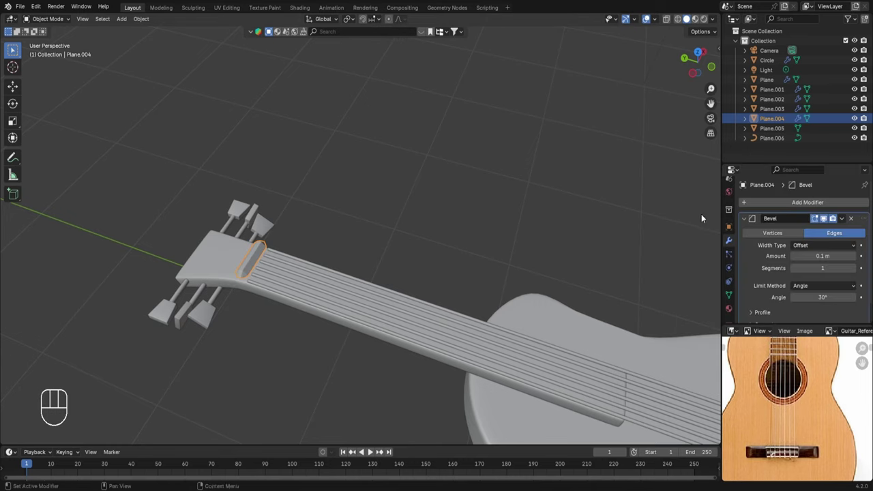
click(853, 269)
drag(824, 256, 803, 256)
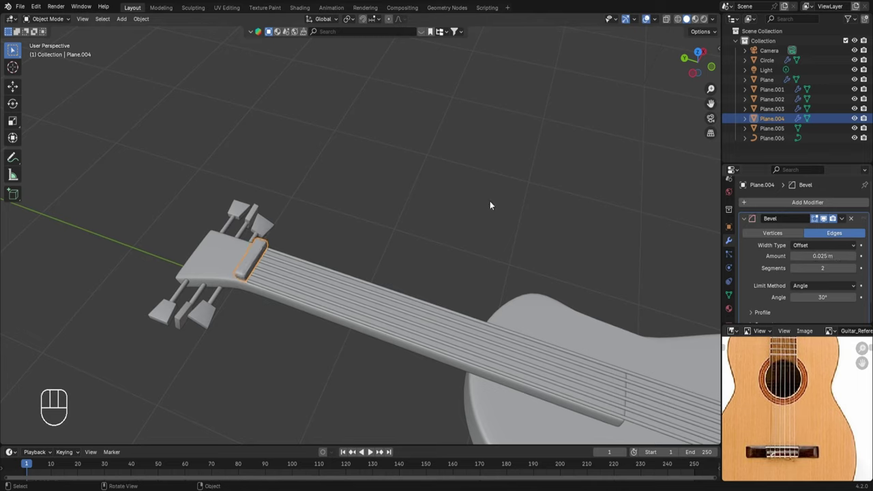
- Shift the nut slightly along Y toward the guitar body so it meets the string ends, and deselect it
key(g)
key(y)
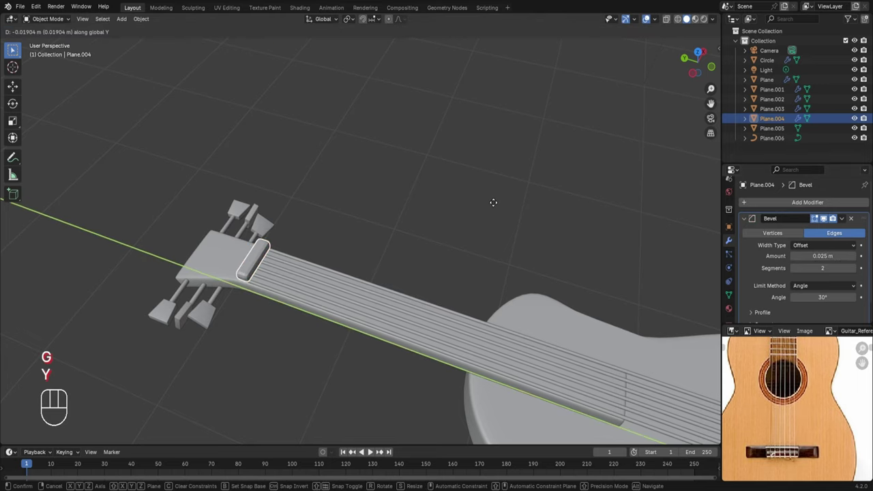
click(495, 203)
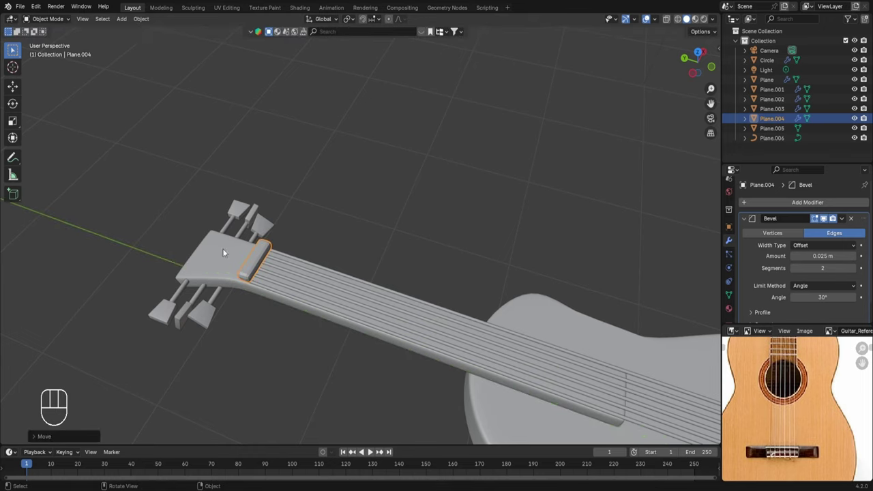
click(351, 219)
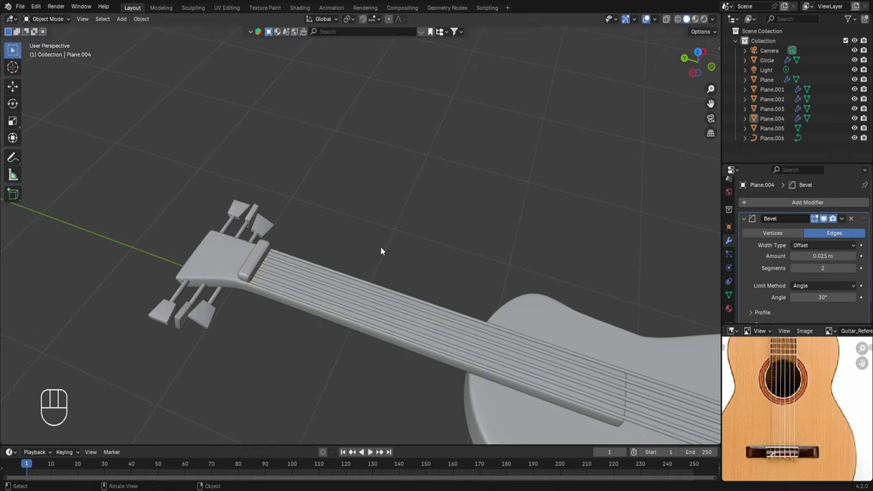
- In the right orthographic view, lower the nut along Z so it sits slightly into the neck surface
key(KP_3)
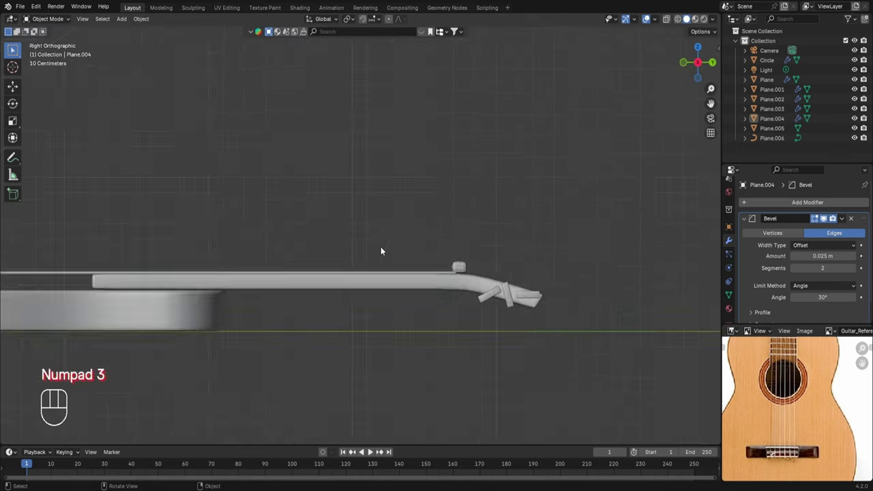
scroll(584, 316, up, 3)
click(571, 308)
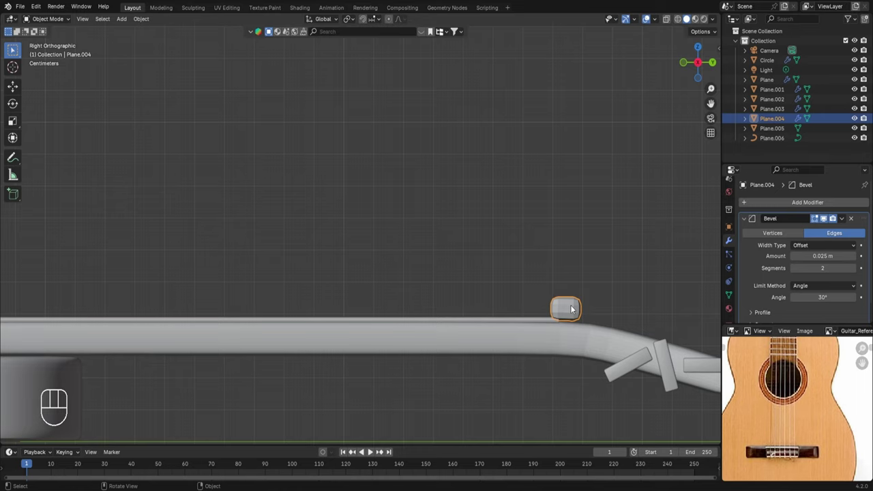
key(g)
key(z)
click(551, 312)
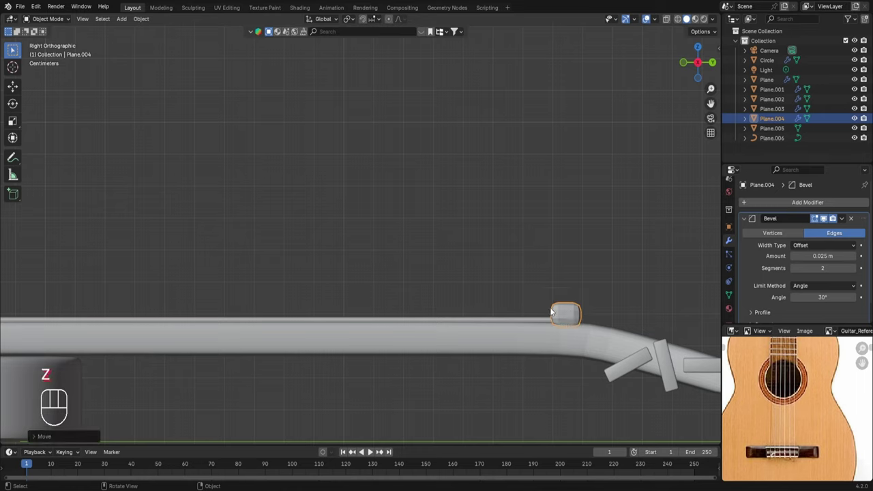
- Add a Subdivision Surface modifier to the nut with the viewport level set to 2
click(782, 204)
mouse_move(757, 212)
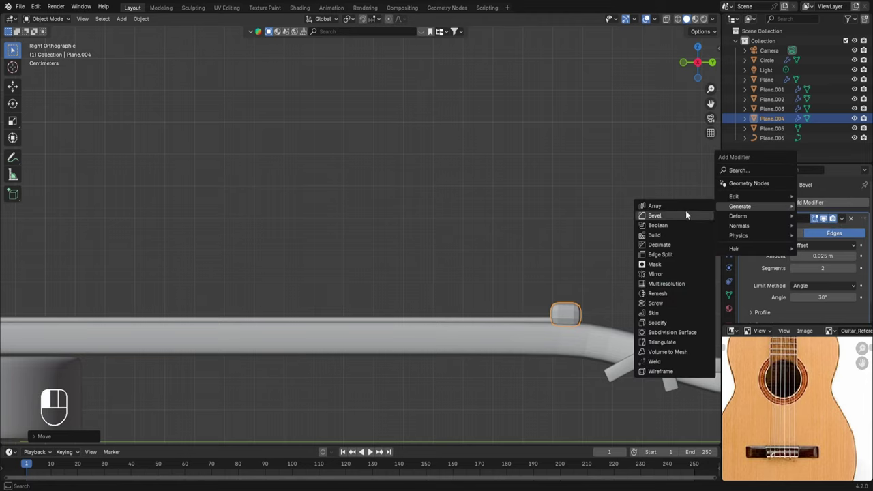
click(678, 332)
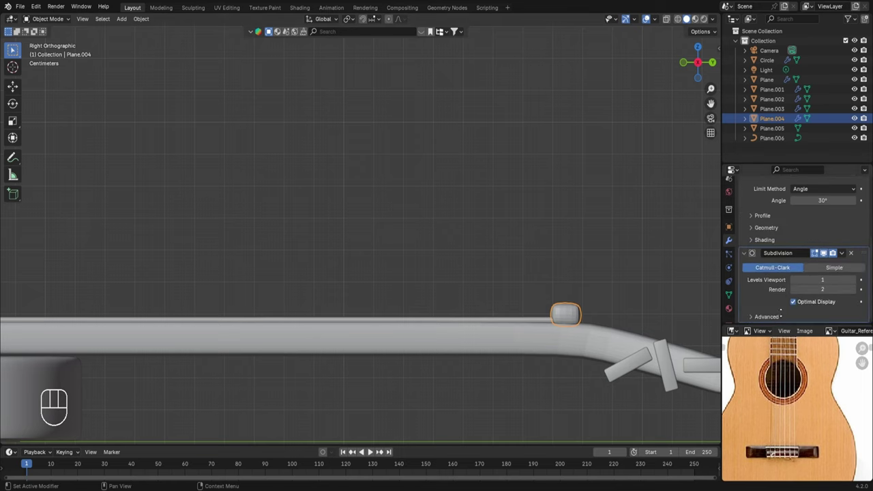
click(853, 281)
- Add a Bevel modifier to the bridge on the guitar body with 2 segments and an amount of 0.02 m
scroll(182, 295, down, 5)
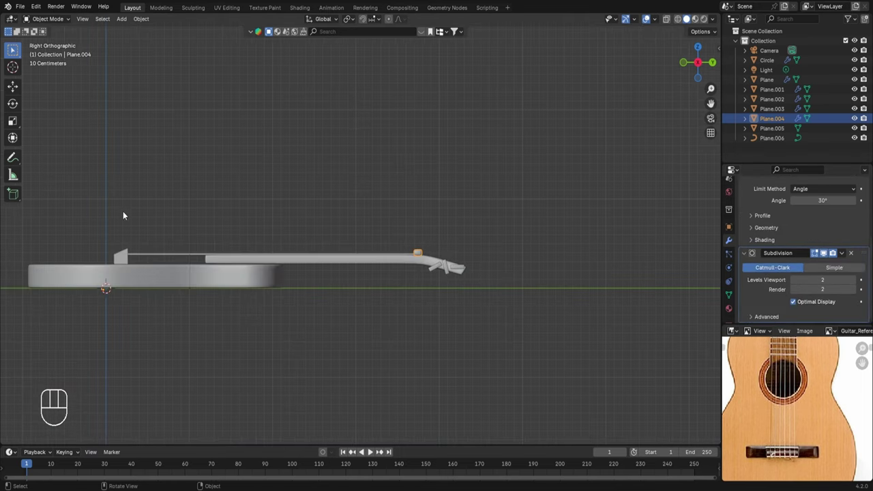
middle_drag(122, 213, 158, 305)
click(119, 278)
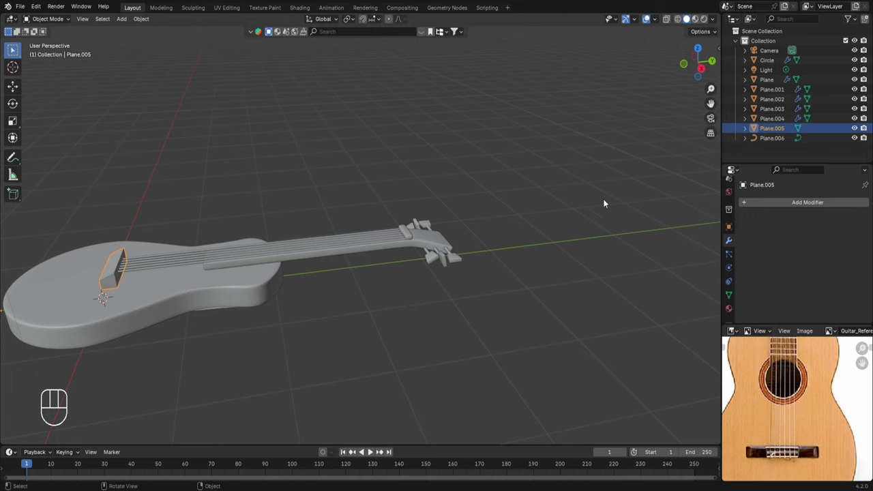
click(742, 201)
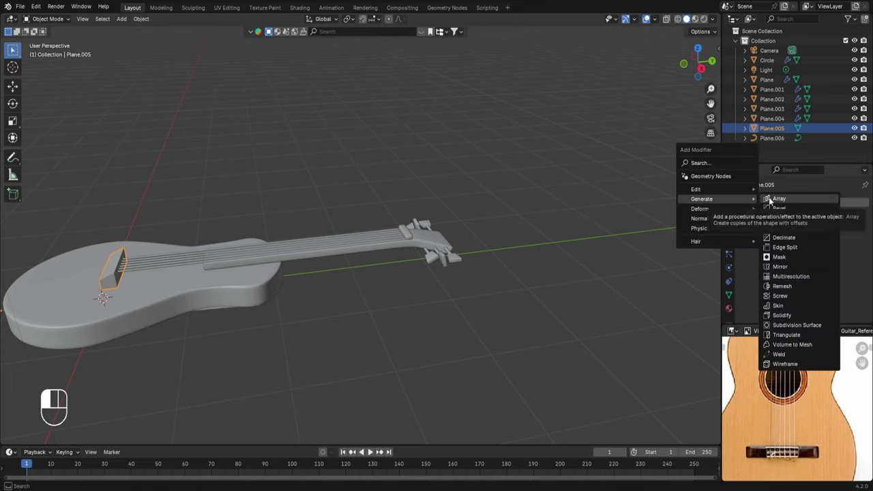
click(776, 208)
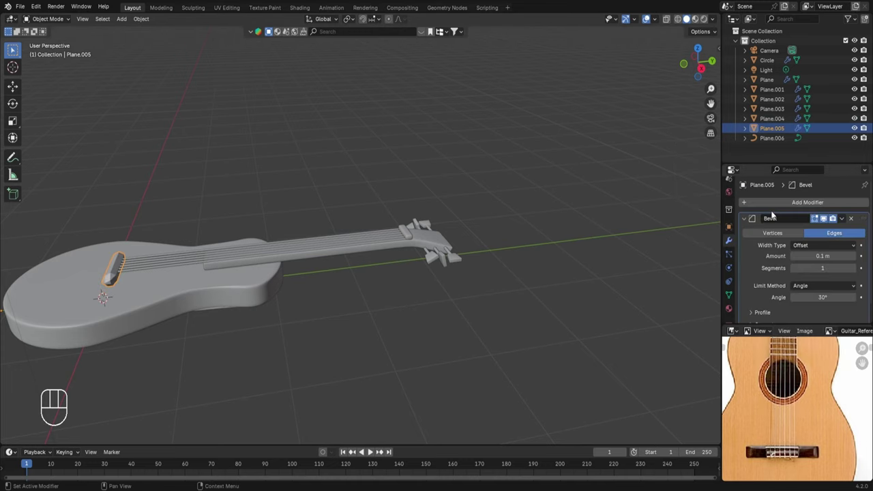
click(853, 268)
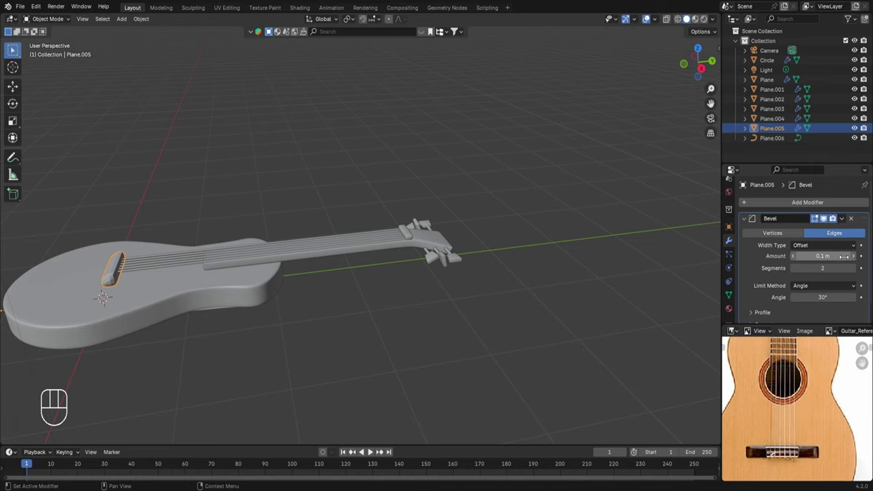
shift+drag(849, 257, 815, 257)
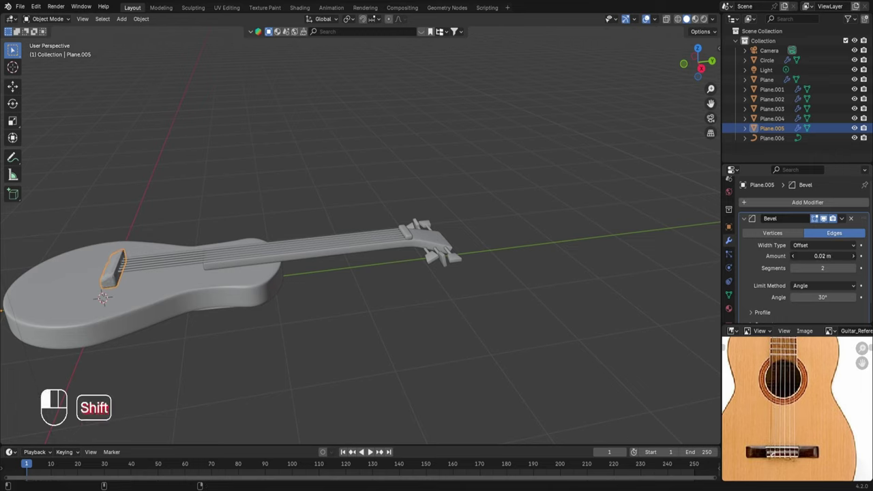
- Add a Subdivision Surface modifier to the bridge
click(829, 204)
mouse_move(829, 203)
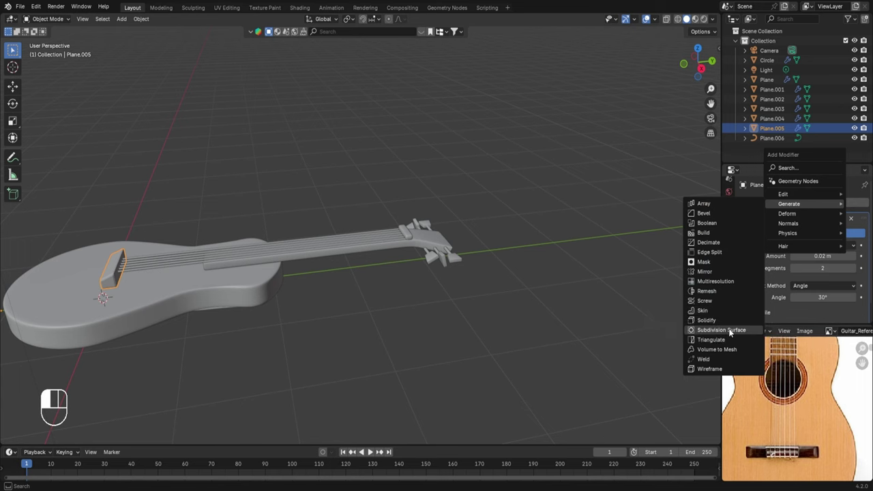
click(730, 331)
scroll(282, 271, down, 5)
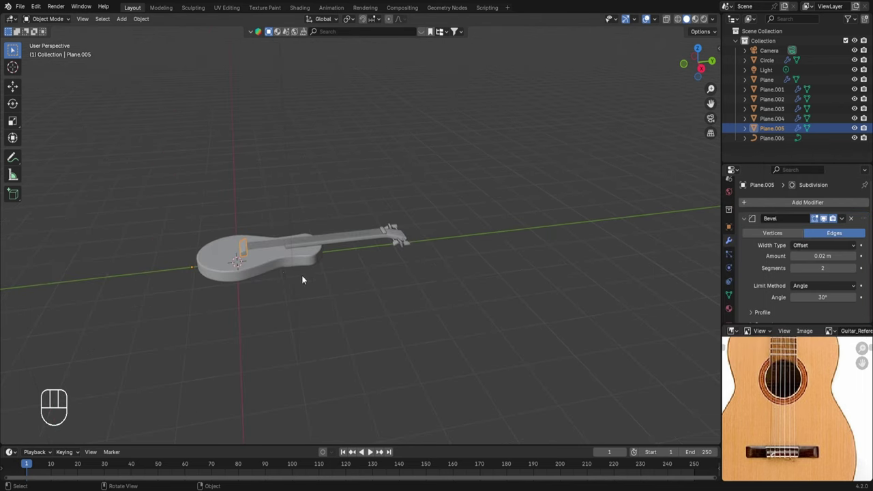
- Switch the viewport shading to Material Preview with the whole guitar in view
middle_drag(301, 275, 417, 267)
scroll(416, 267, up, 3)
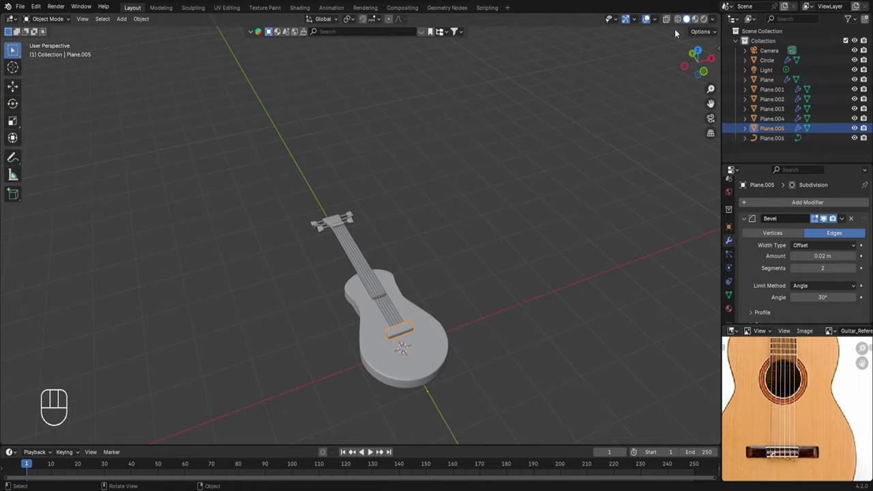
click(695, 19)
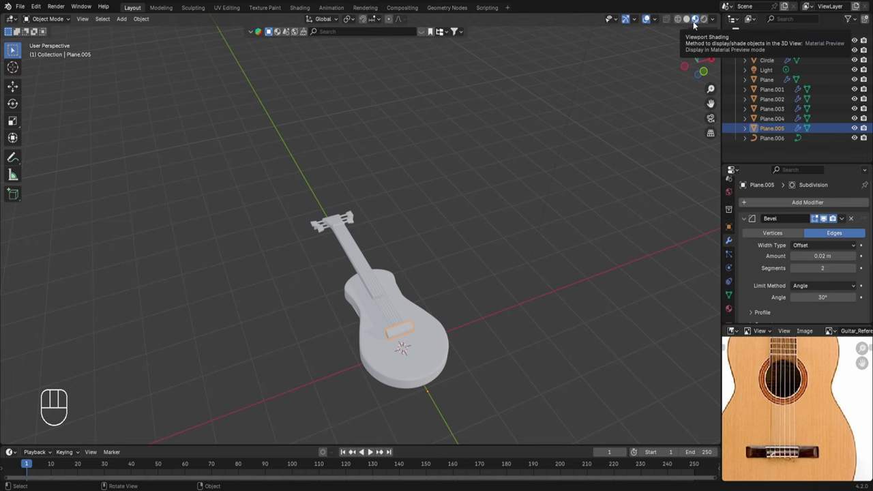
- Turn the enlarged timeline area into a Shader Editor and create a new material for the guitar body
click(431, 342)
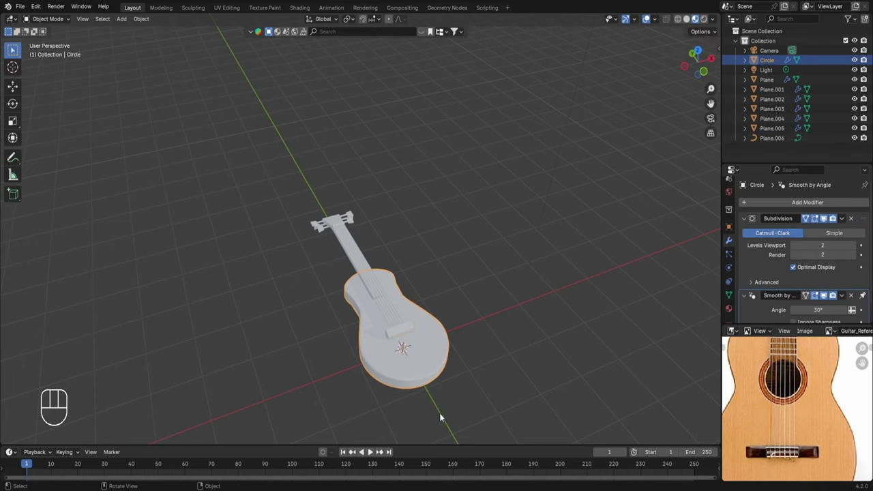
drag(432, 444, 436, 339)
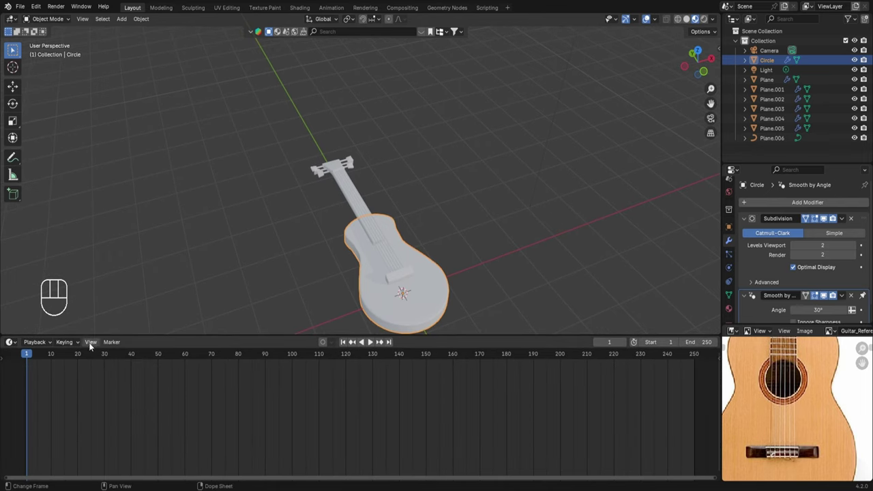
click(10, 342)
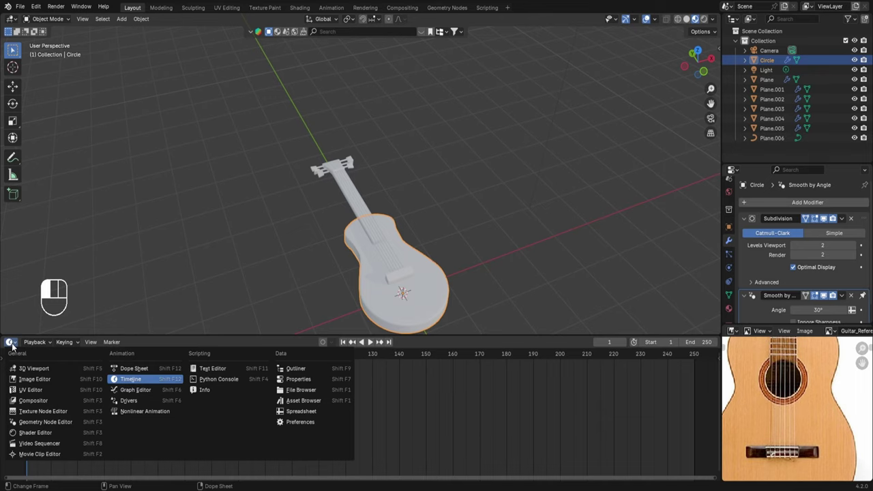
click(36, 432)
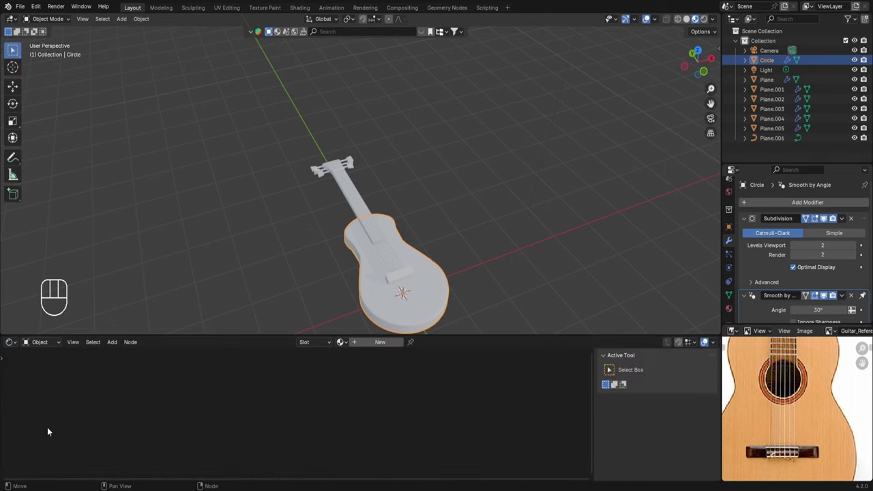
click(380, 342)
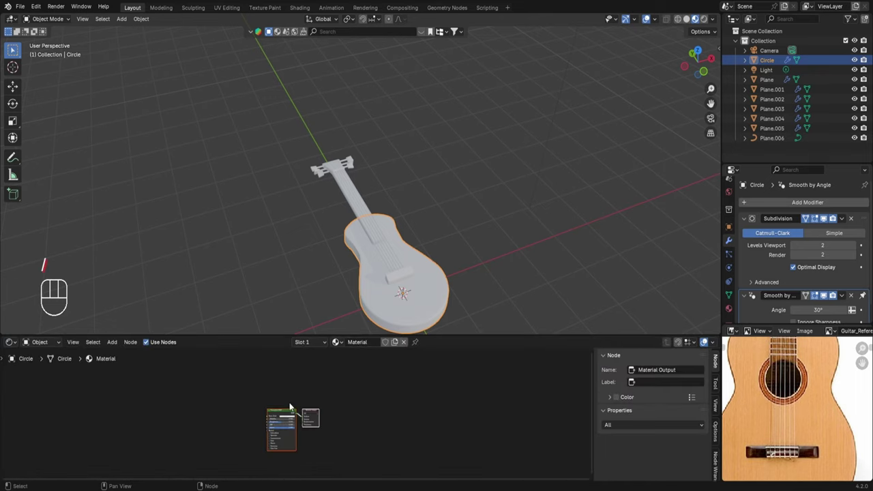
key(KP_Decimal)
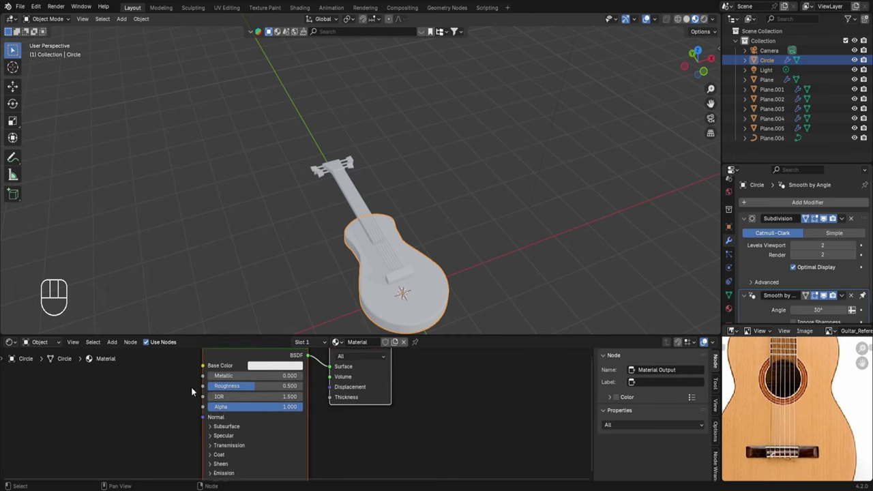
- Add a Noise Texture node and connect its Fac output to the Base Color of the Principled BSDF
middle_drag(200, 390, 370, 405)
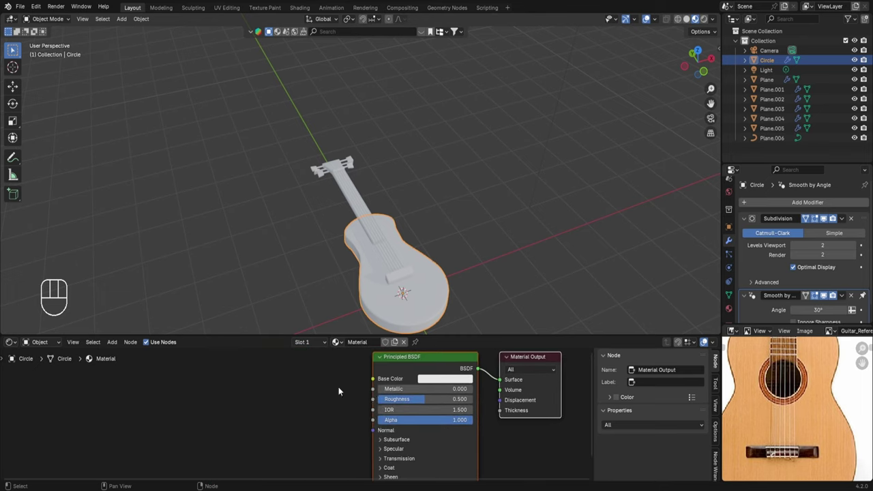
key(shift+a)
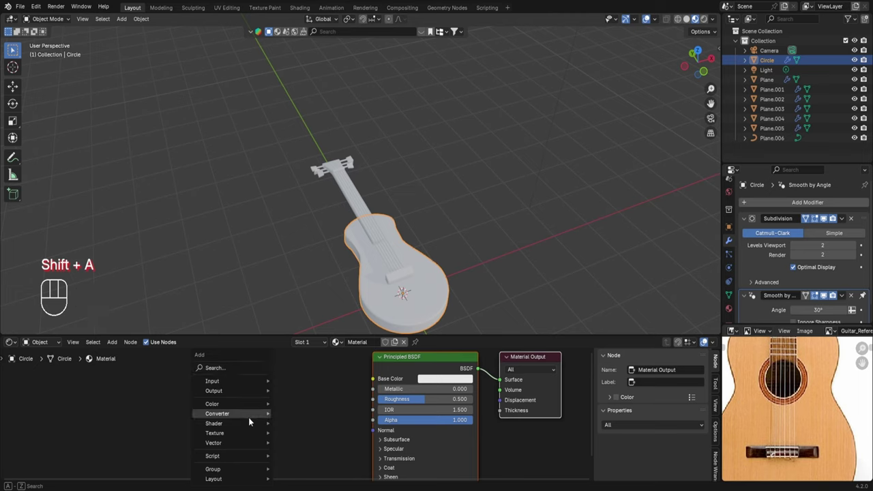
mouse_move(239, 433)
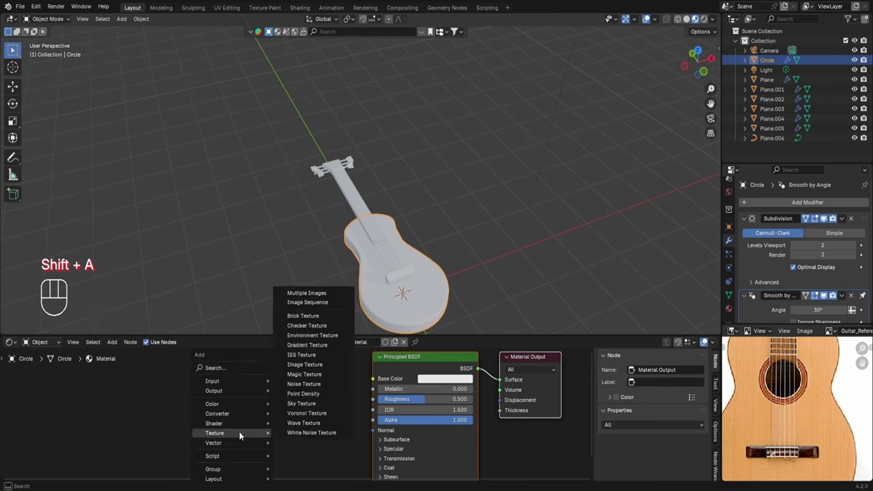
click(305, 384)
click(282, 386)
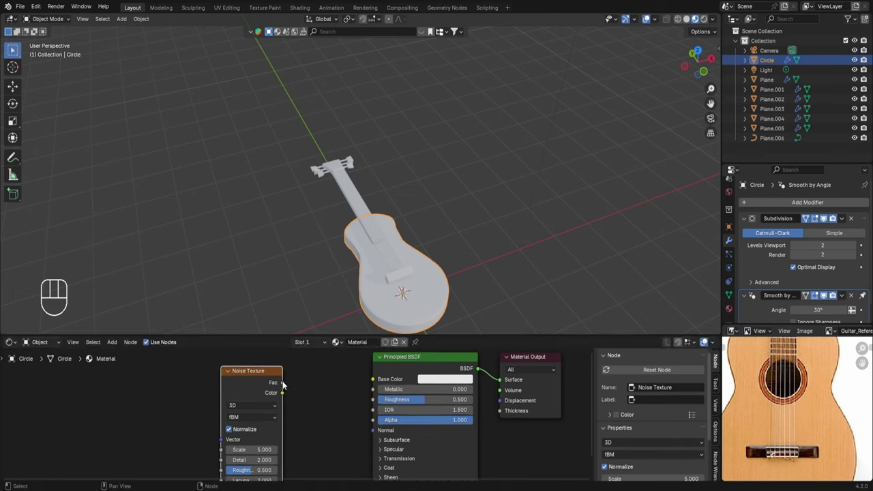
drag(281, 382, 368, 379)
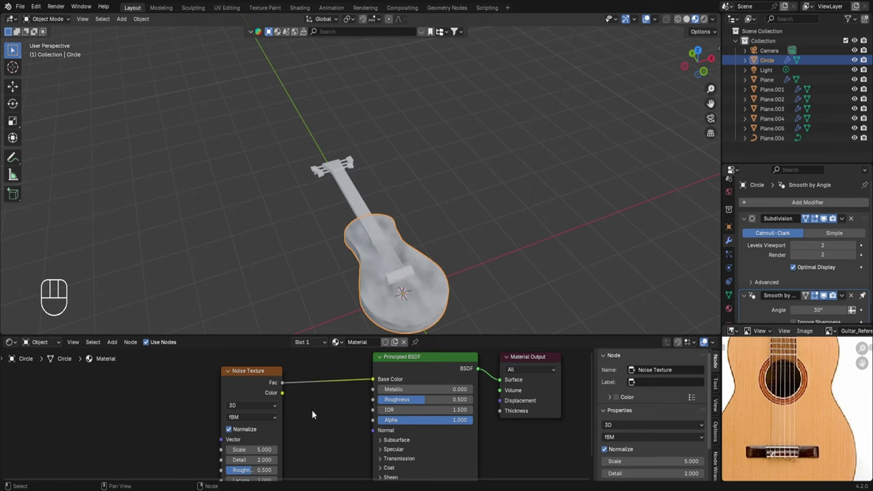
- With the body seen from the top, add a Mapping node and connect its Vector output to the Noise Texture's Vector input
key(KP_7)
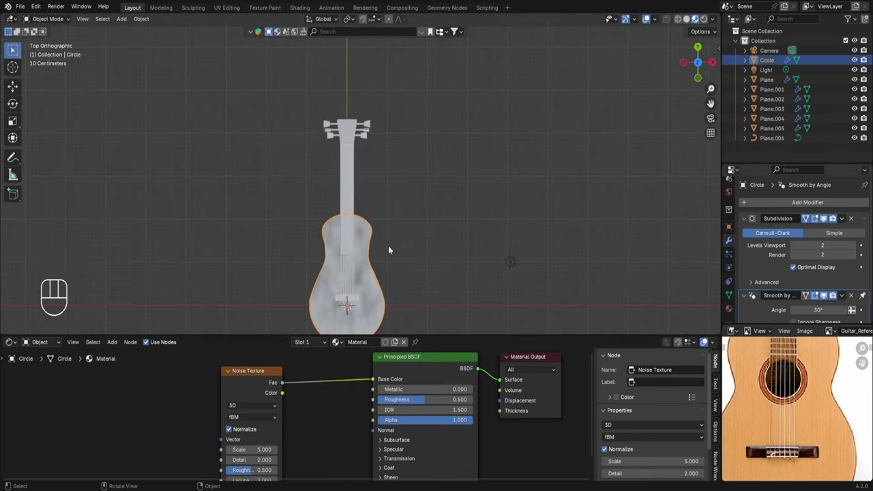
scroll(388, 245, up, 5)
shift+middle_drag(388, 246, 523, 42)
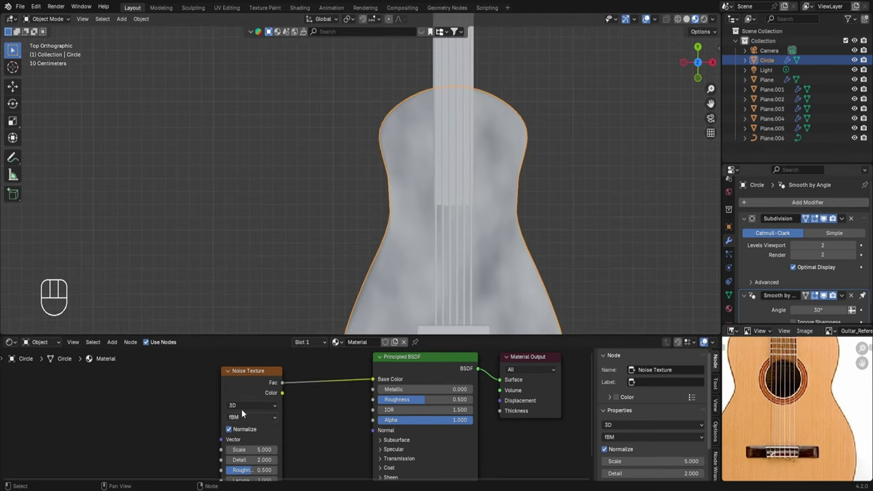
scroll(233, 410, down, 2)
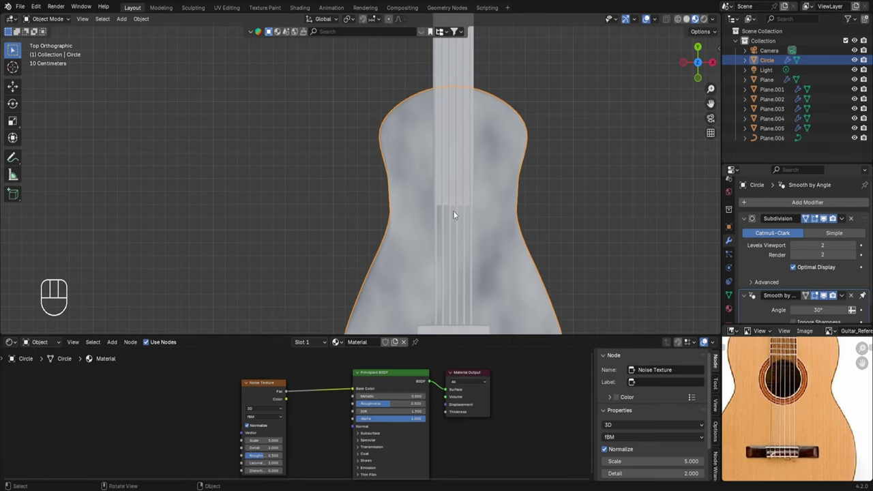
middle_drag(175, 396, 260, 389)
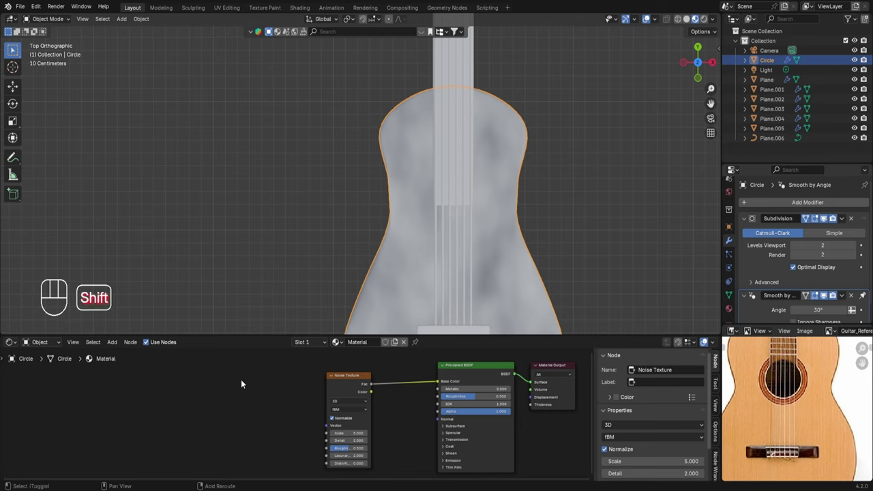
key(shift+a)
mouse_move(240, 389)
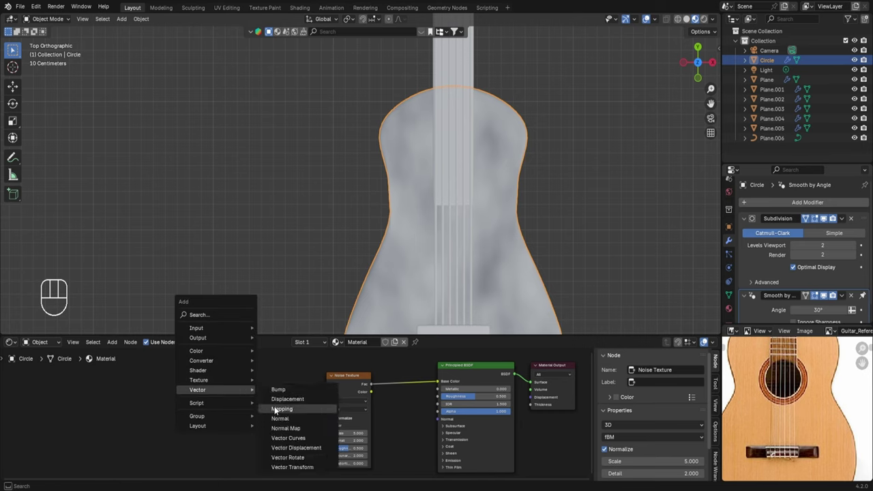
click(282, 408)
click(230, 388)
scroll(271, 398, up, 2)
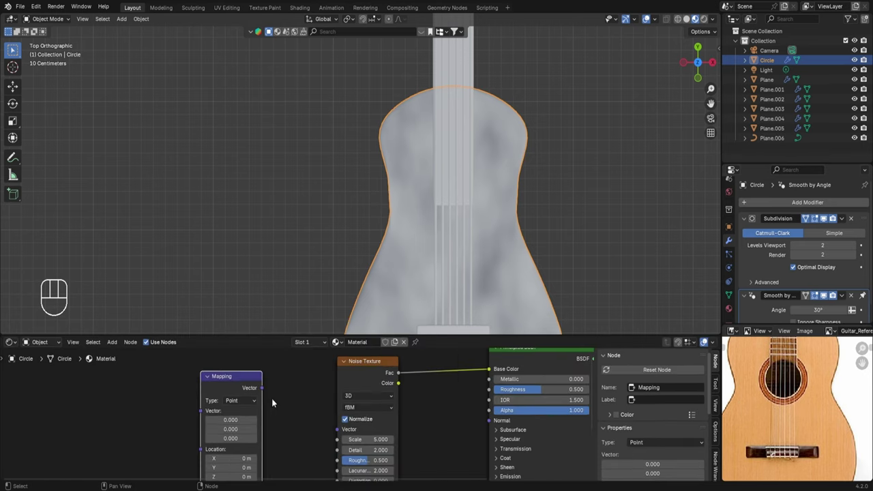
drag(262, 388, 336, 424)
scroll(213, 391, down, 1)
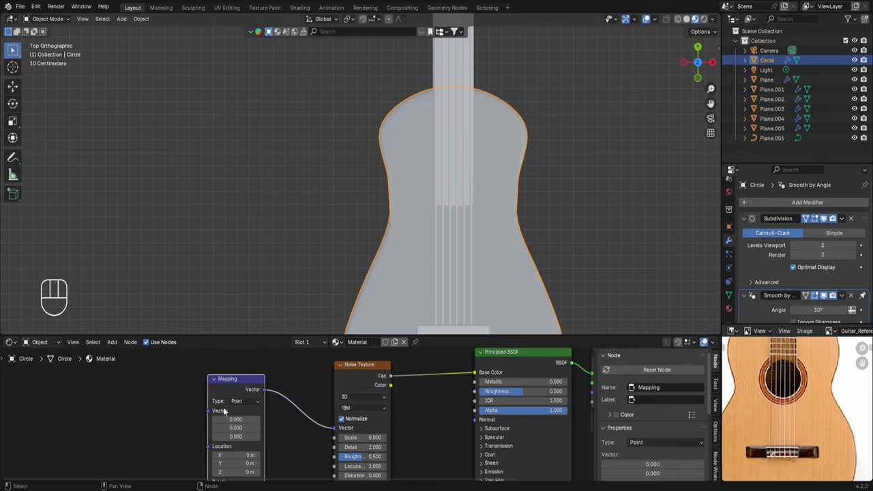
- Add a Texture Coordinate node and connect its Object output to the Mapping node's Vector input
key(shift+a)
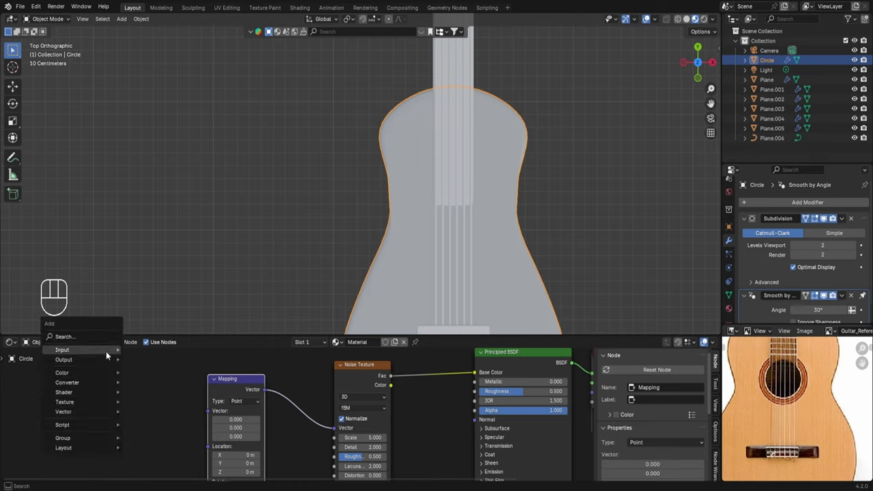
mouse_move(105, 350)
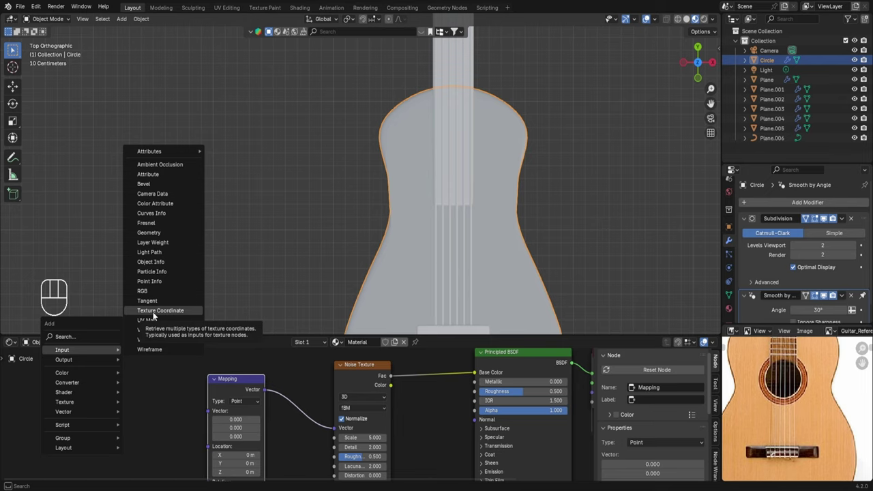
click(153, 312)
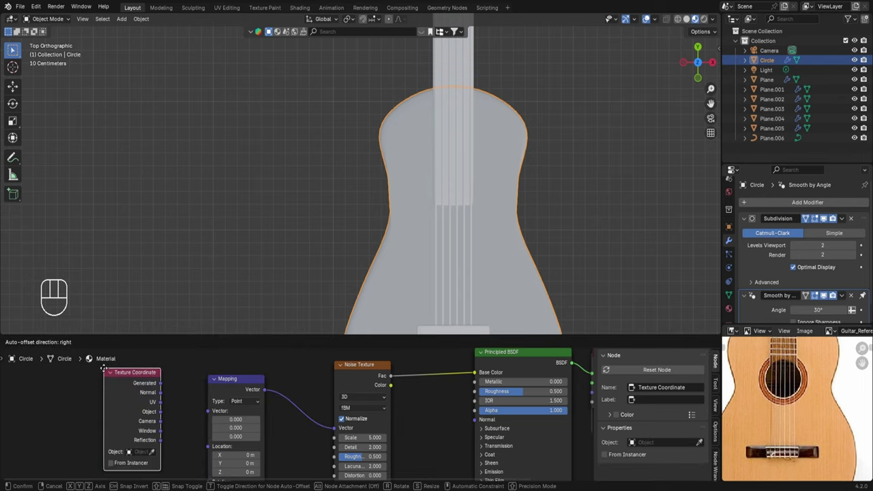
click(142, 416)
drag(147, 415, 208, 412)
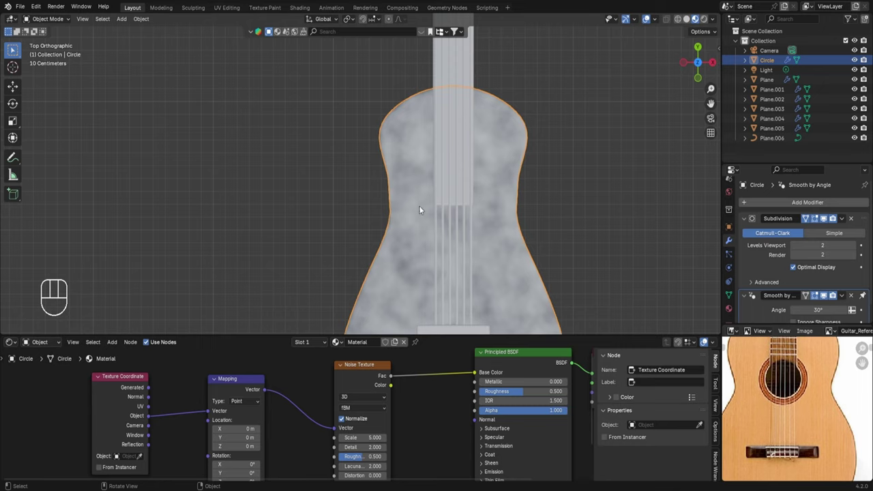
- Set the Mapping node's X scale to 51.8 to stretch the noise into wood grain, and inspect it on the body
middle_drag(280, 460, 304, 382)
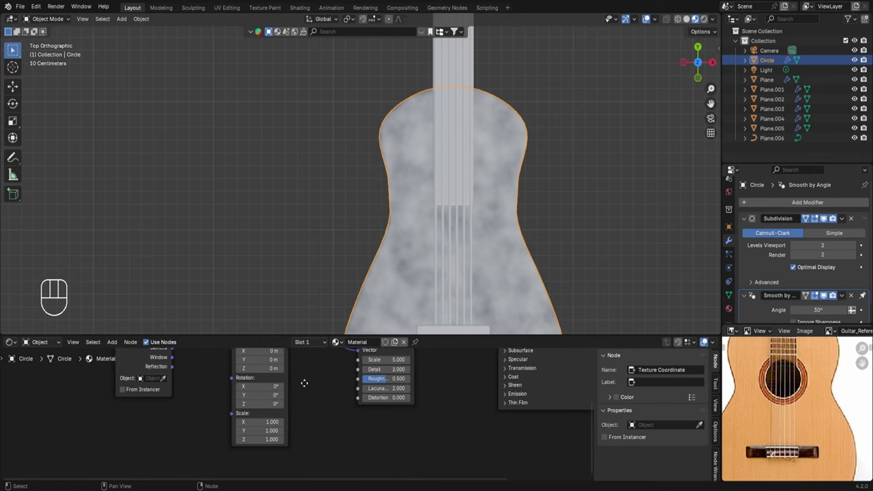
scroll(304, 382, up, 2)
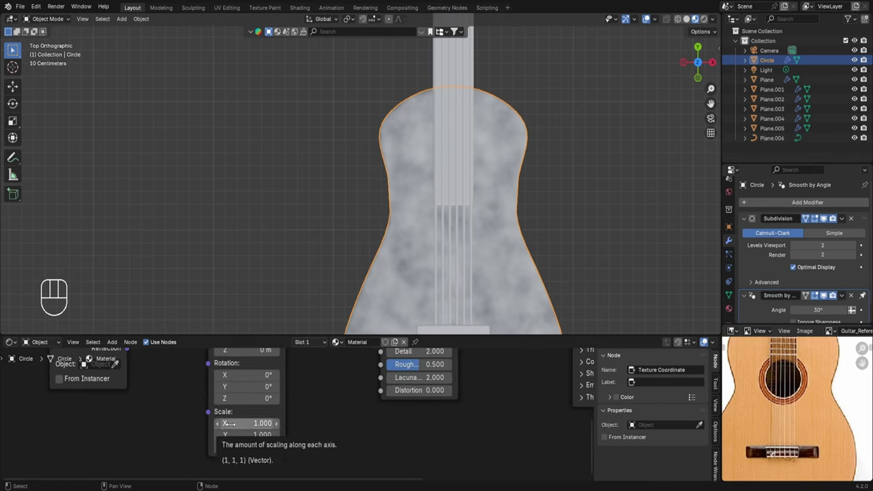
drag(229, 424, 306, 424)
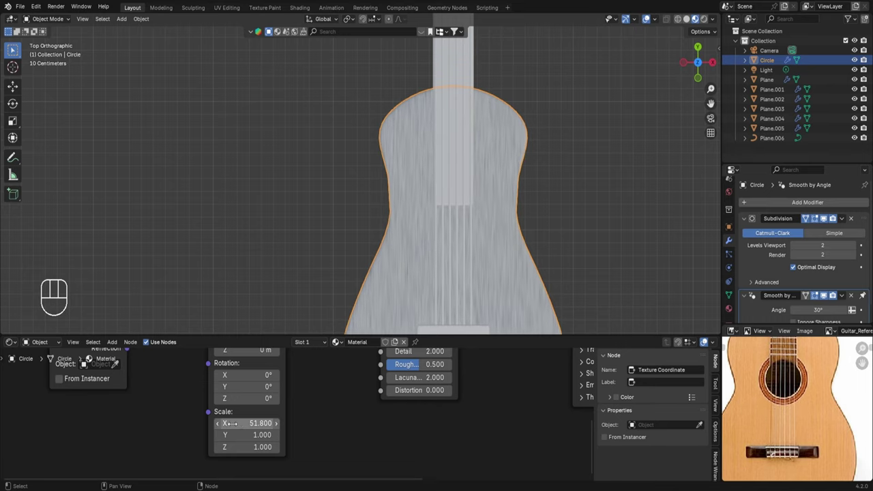
scroll(549, 231, up, 7)
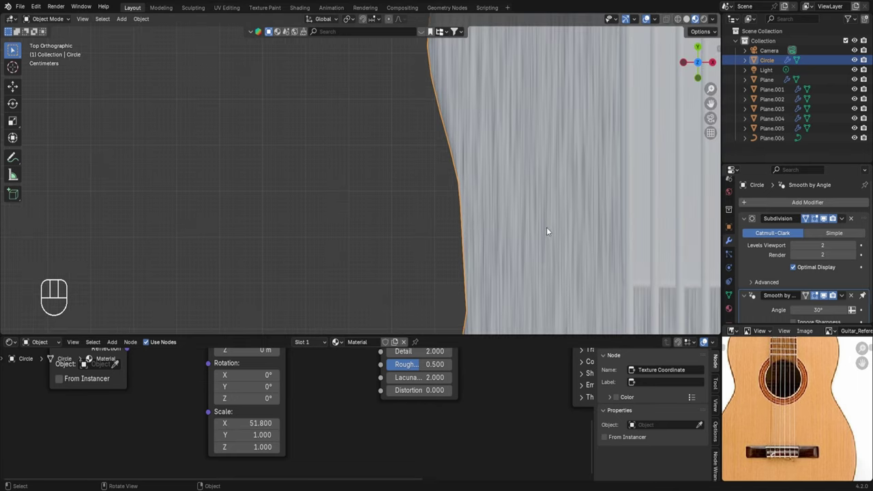
scroll(539, 205, down, 2)
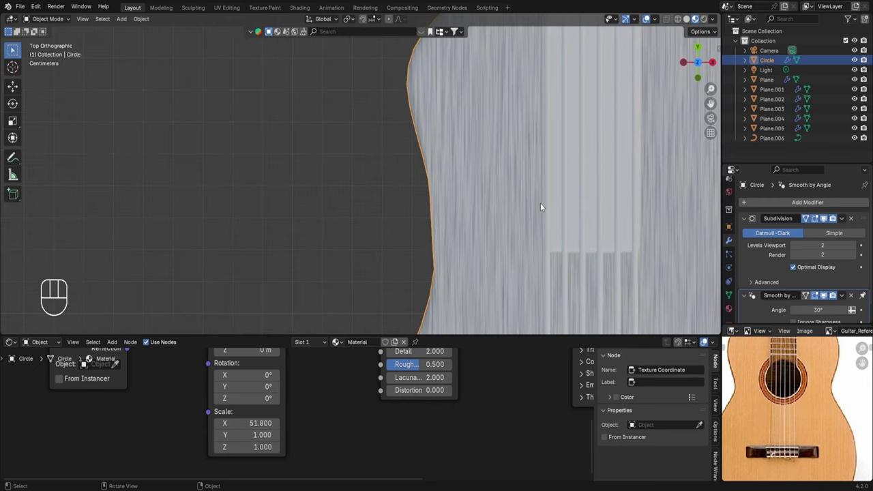
- Insert a Color Ramp node between the Noise Texture and the Principled BSDF and move its black stop to position 0.2
middle_drag(372, 366, 198, 478)
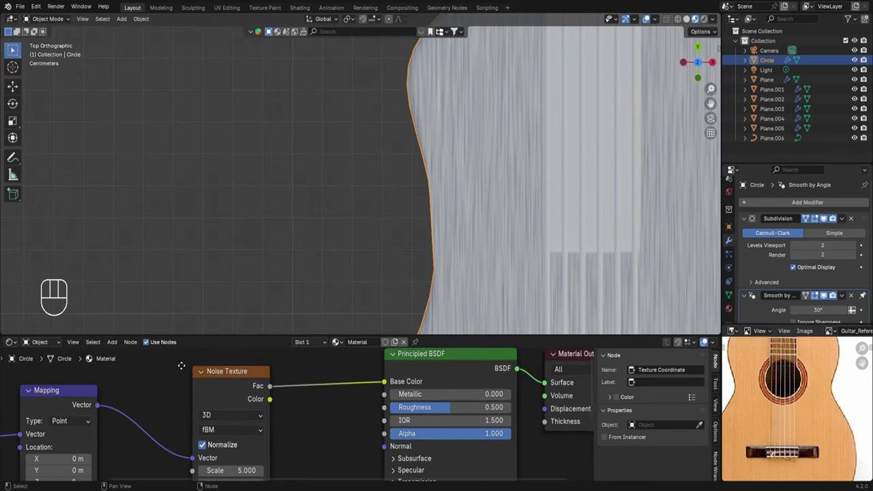
scroll(253, 362, down, 5)
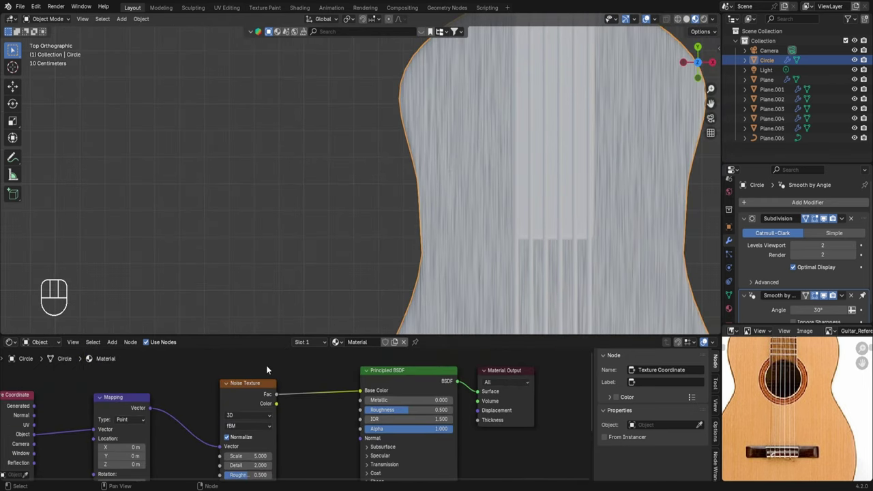
key(shift+a)
mouse_move(252, 398)
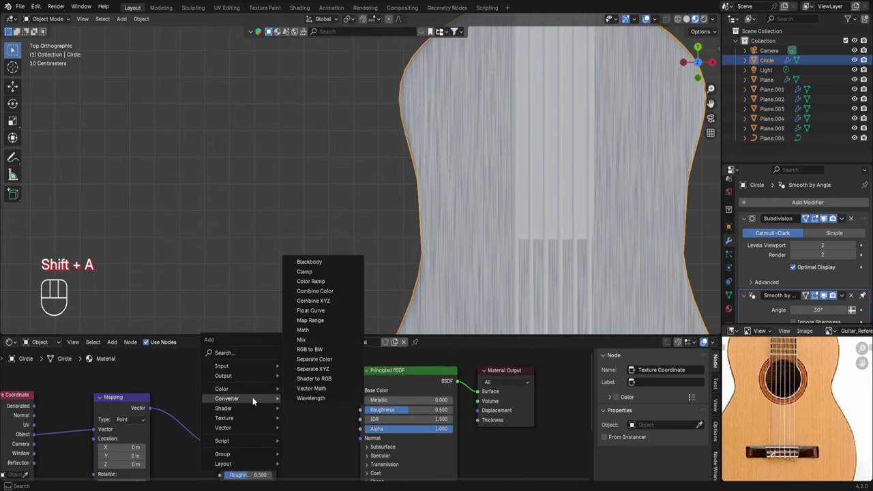
click(310, 281)
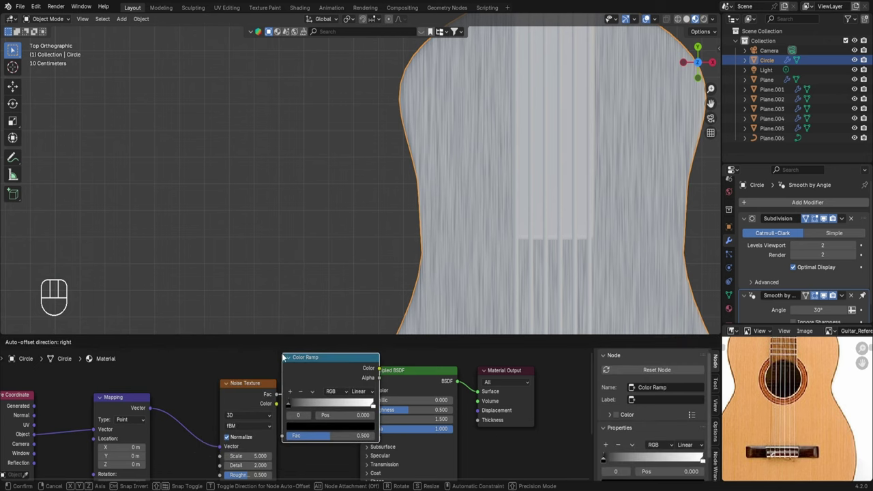
click(287, 362)
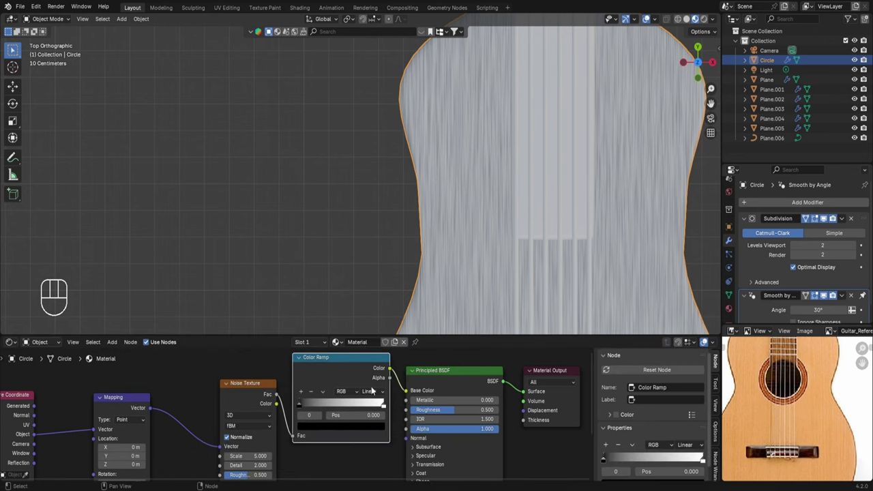
mouse_move(300, 408)
mouse_down()
mouse_move(354, 409)
mouse_move(318, 412)
mouse_up()
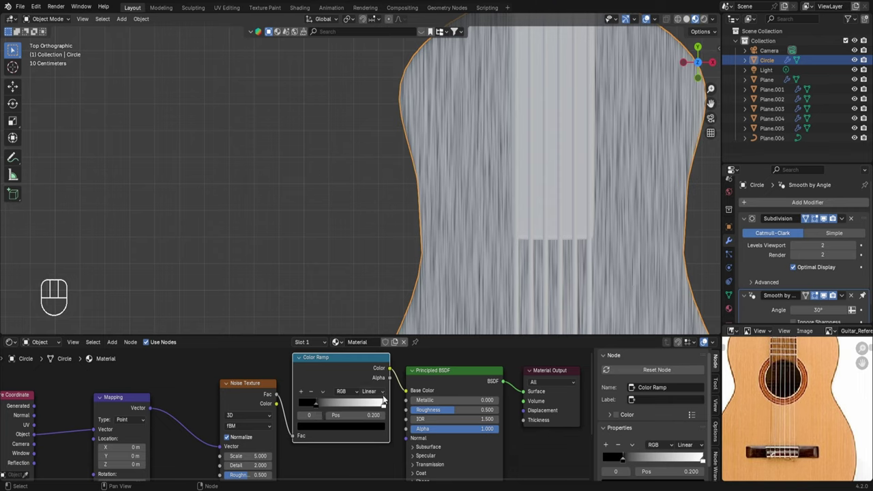
- Move the Color Ramp's white stop to position 0.741 and recolour it a dark orange-brown
drag(384, 407, 360, 407)
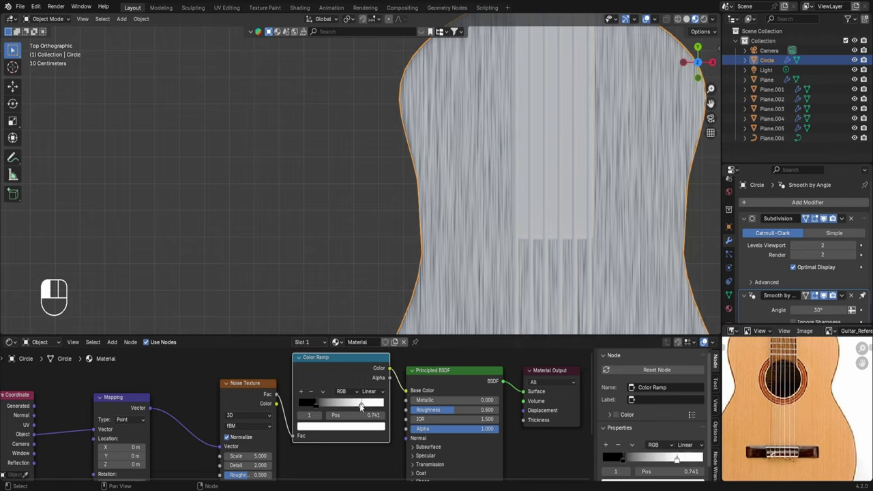
click(334, 428)
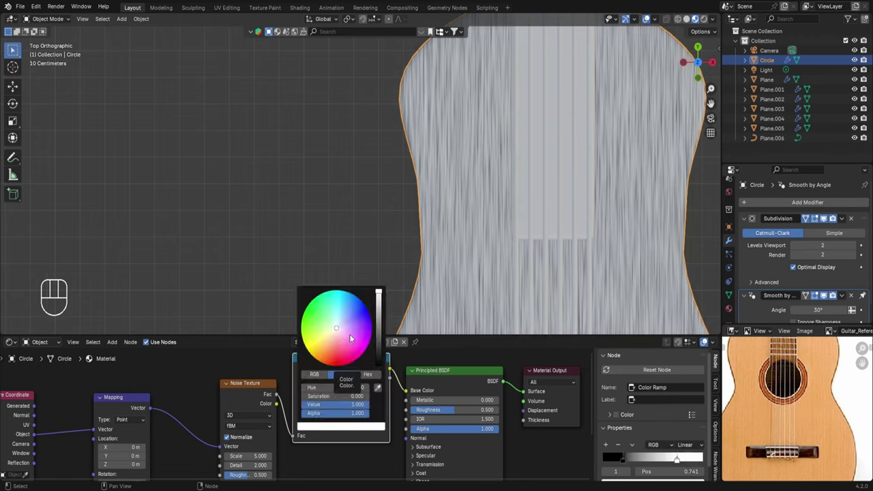
click(378, 329)
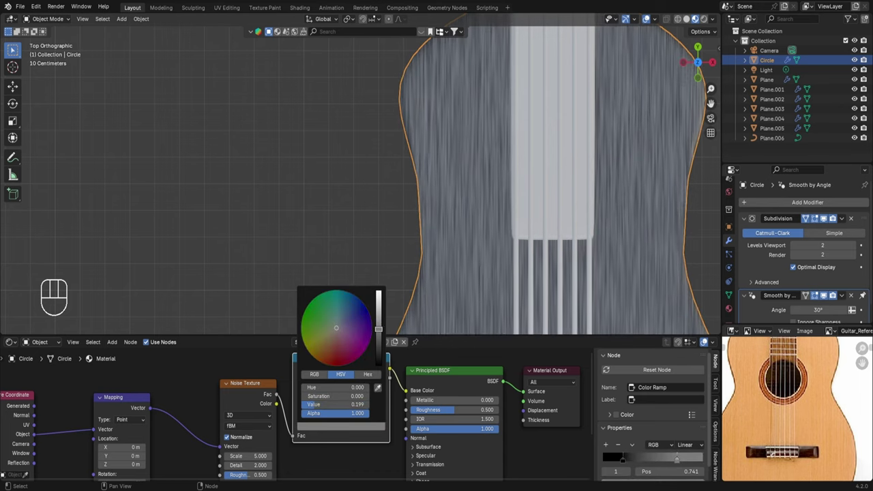
click(313, 352)
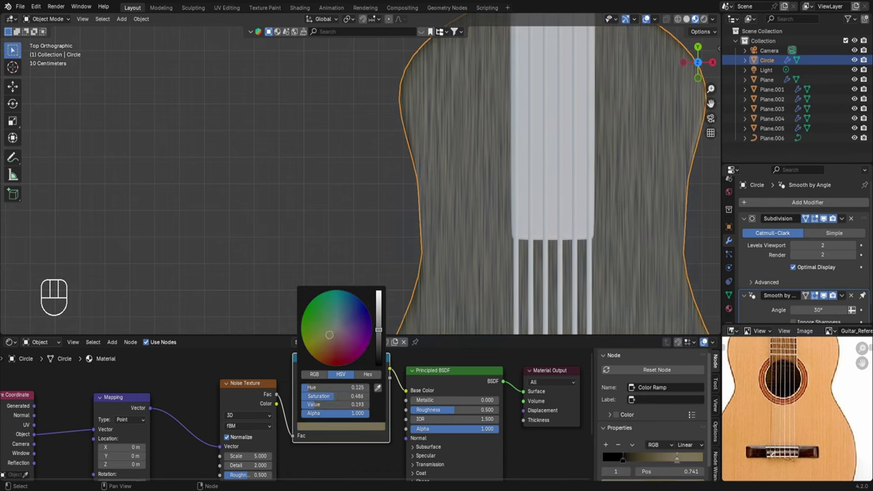
mouse_move(313, 352)
mouse_down()
mouse_move(300, 323)
mouse_move(332, 290)
mouse_move(308, 311)
mouse_move(301, 335)
mouse_move(315, 358)
mouse_up()
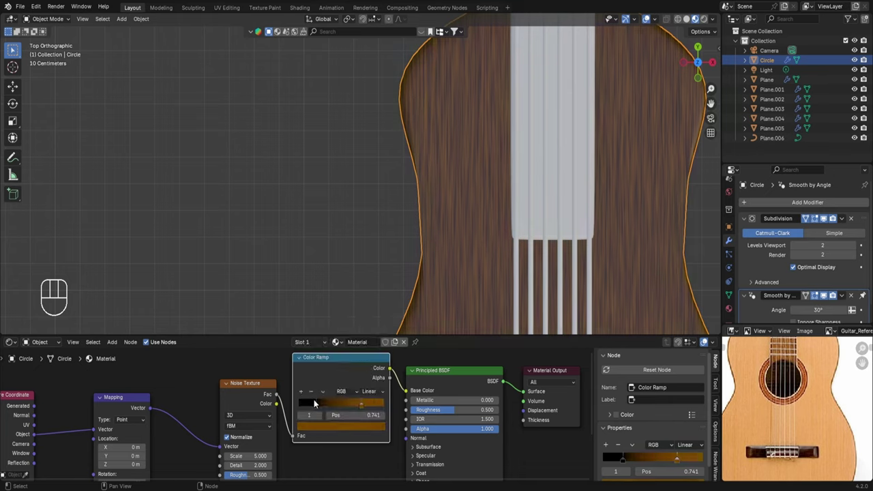
- Move the Color Ramp's black stop to position 0.232 and set the Principled BSDF's roughness to 0.2
mouse_move(315, 405)
mouse_down()
mouse_move(334, 401)
mouse_move(310, 405)
mouse_move(319, 403)
mouse_up()
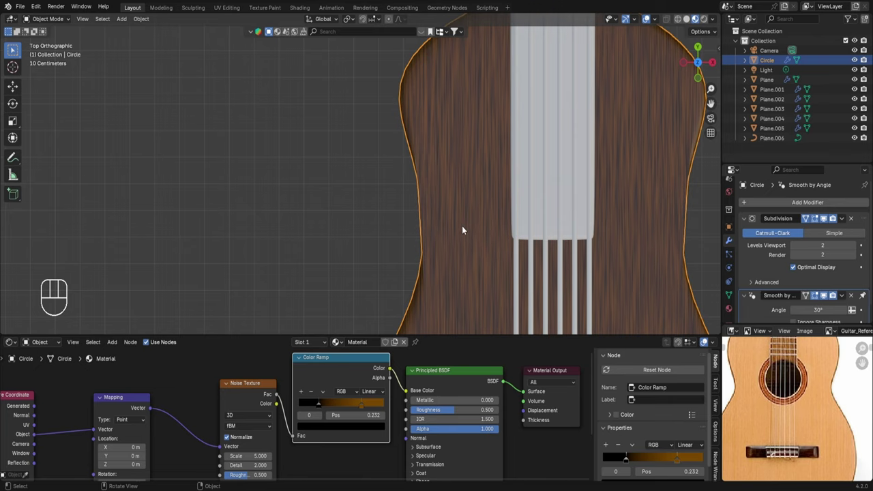
click(456, 409)
text(0.2)
key(Return)
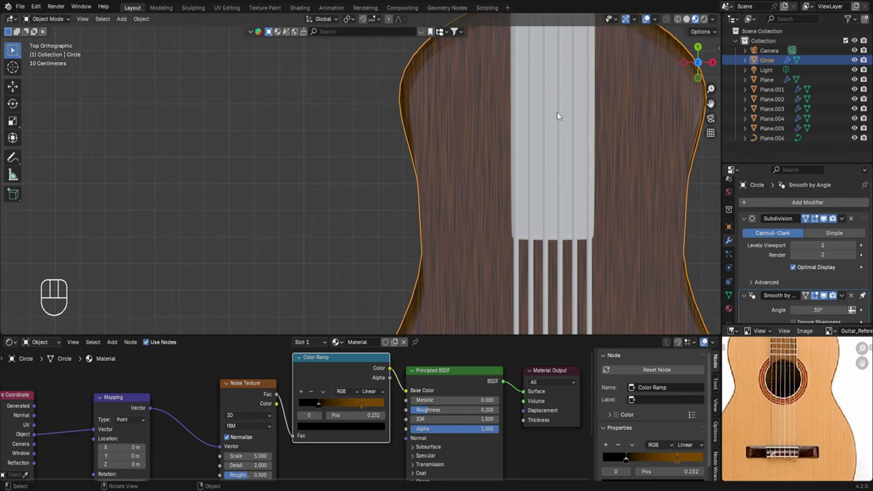
- Show the viewport in rendered shading, set the render engine to Cycles, and inspect the wood on the body
click(703, 20)
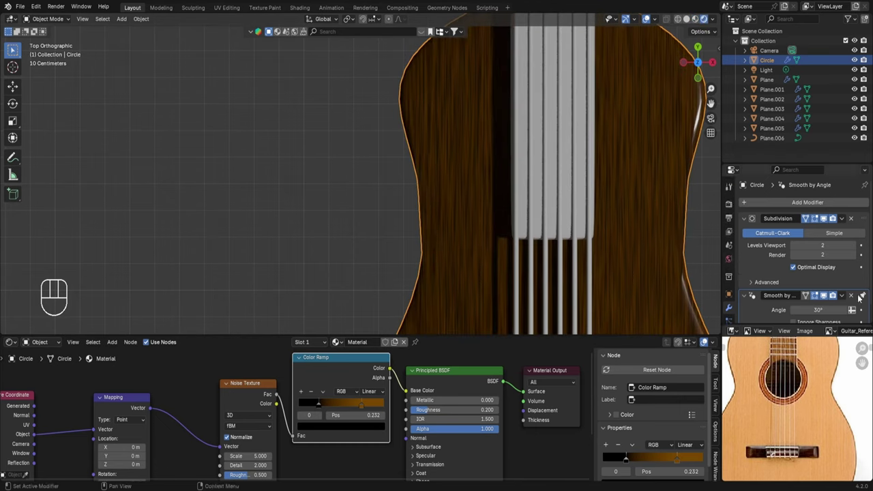
click(729, 204)
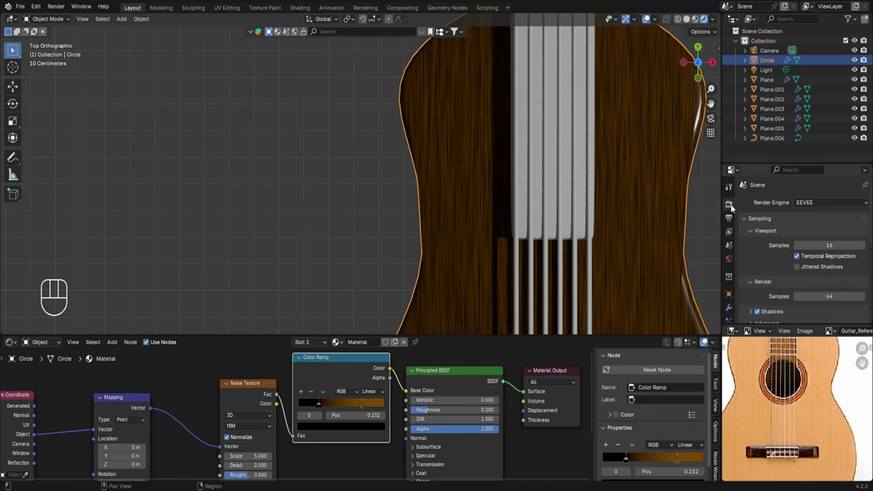
click(810, 202)
click(810, 236)
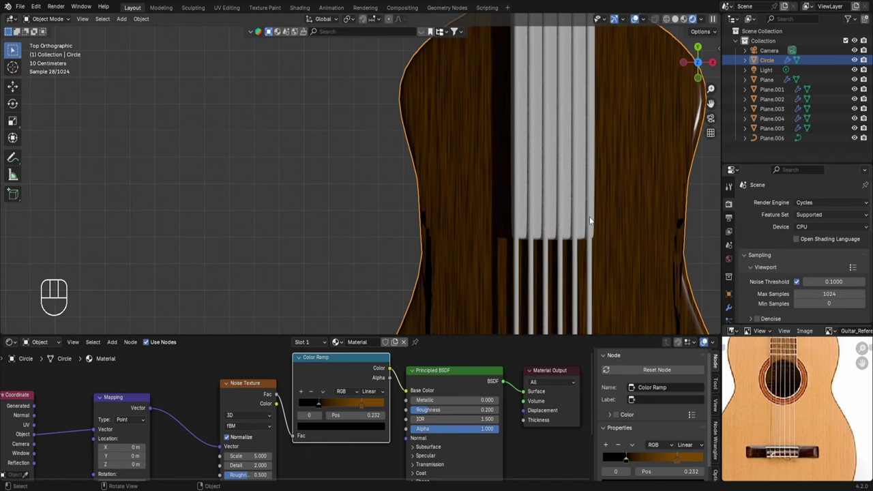
scroll(589, 216, down, 2)
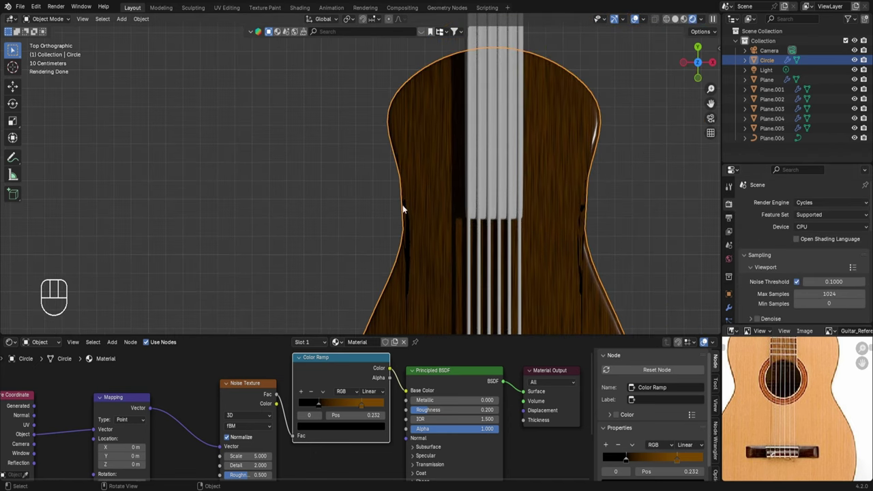
middle_drag(429, 258, 418, 242)
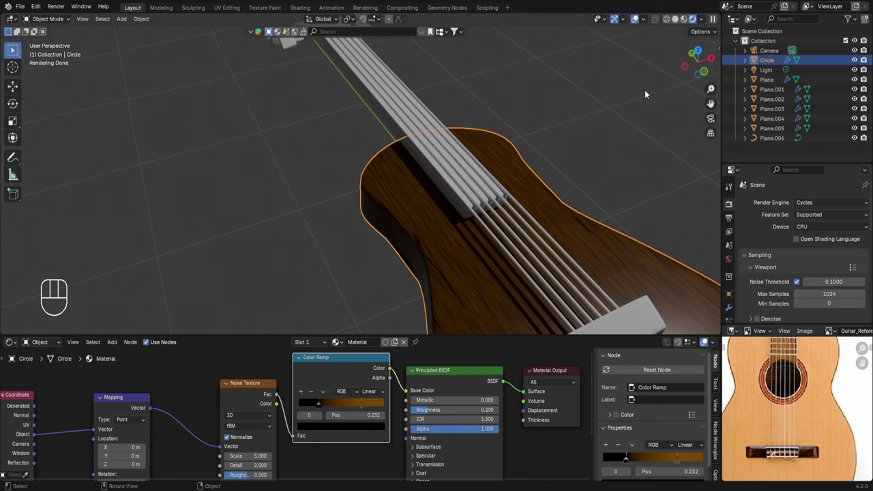
- Return to solid shading, edit the guitar body's mesh in vertex mode and turn off its Subdivision modifier's viewport display
click(675, 19)
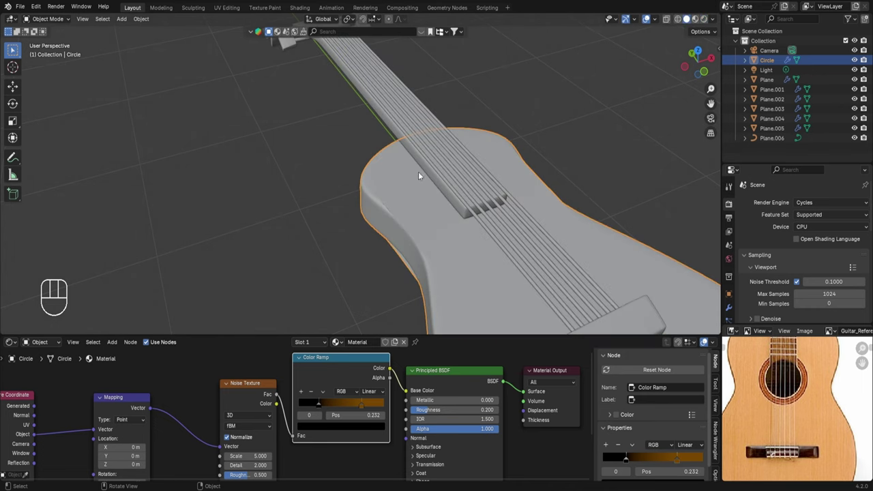
key(Tab)
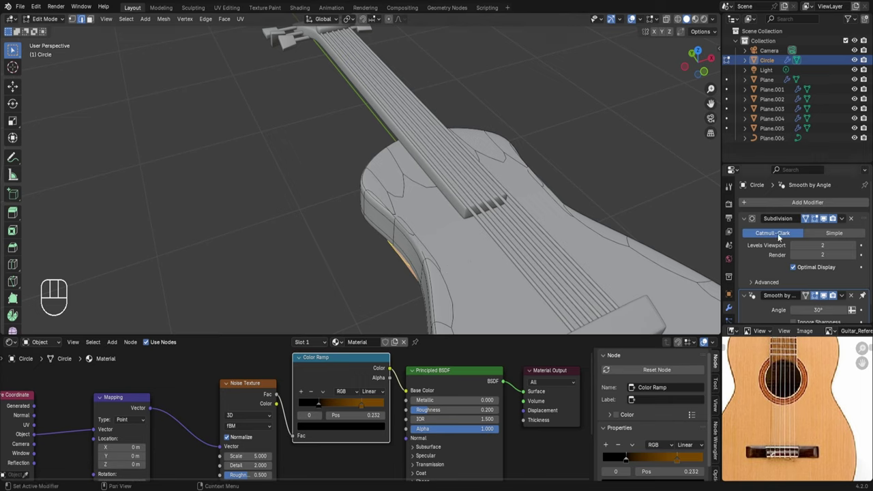
click(824, 218)
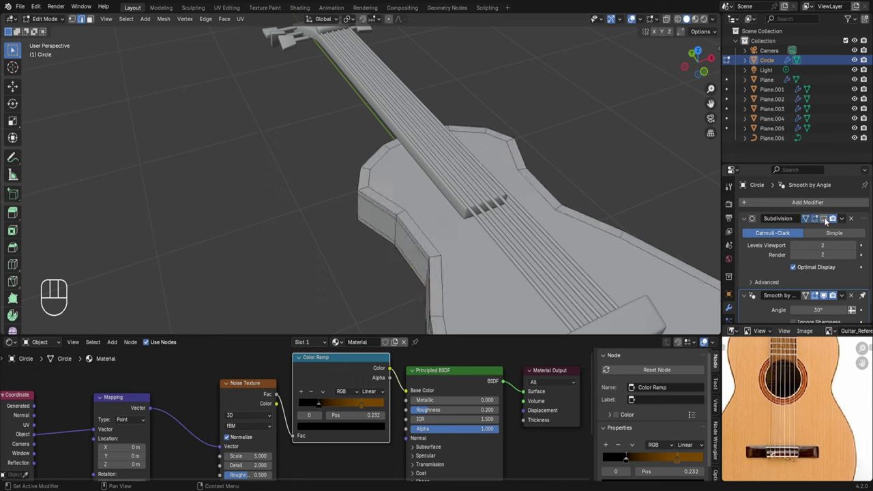
key(1)
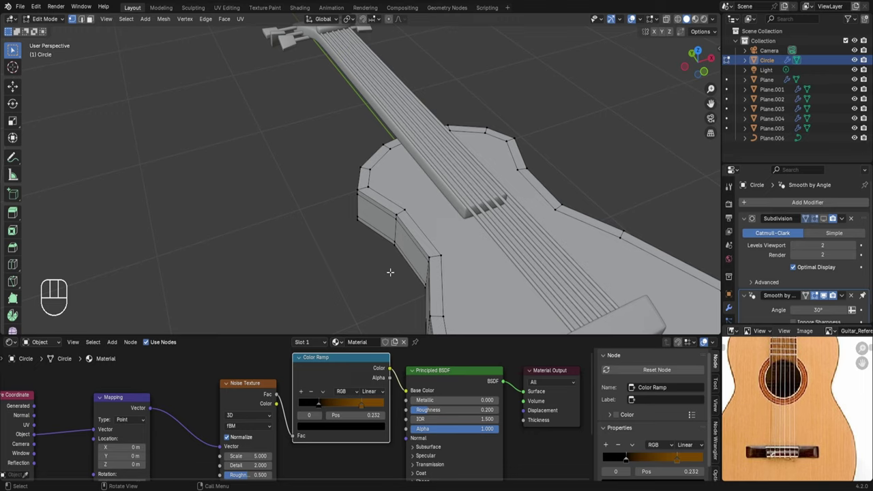
scroll(470, 247, down, 2)
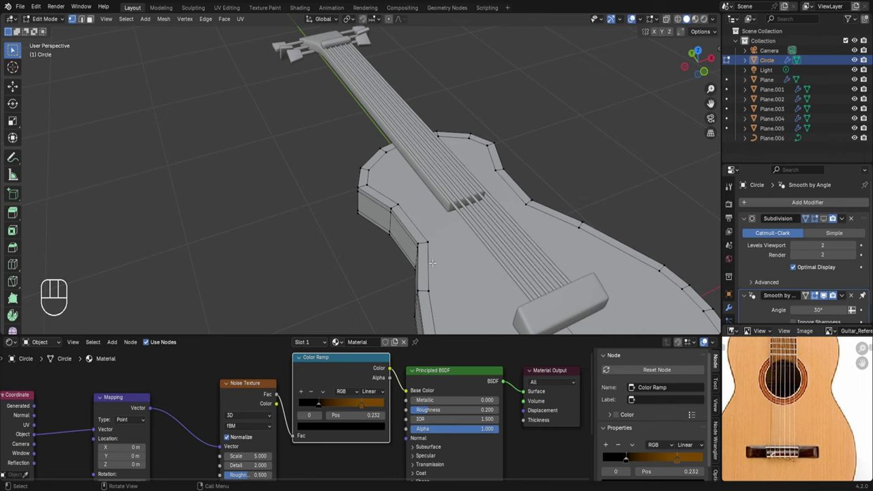
scroll(432, 263, down, 2)
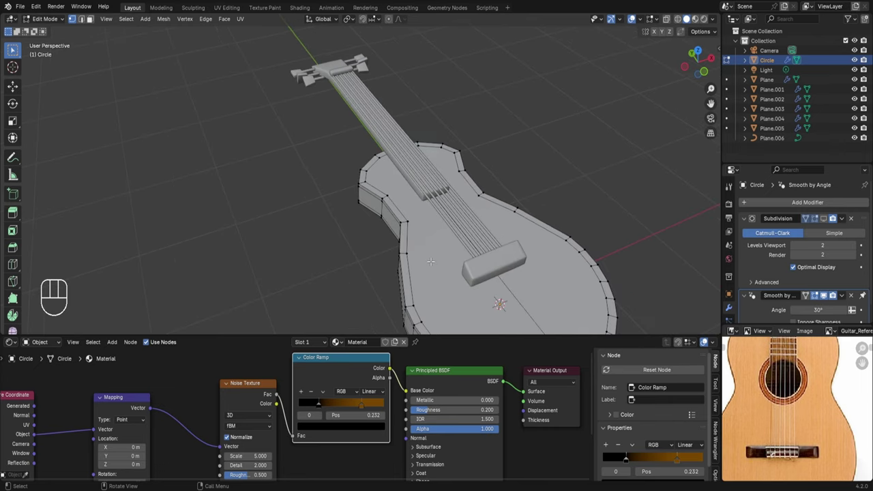
- Delete the vertices of both halves of the inset loop on the body's top face, leaving only the outer rim
alt+click(406, 237)
key(x)
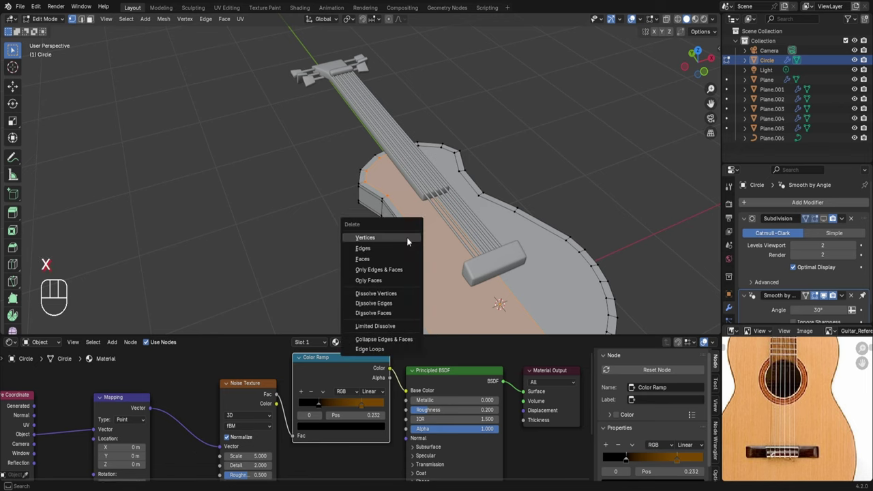
click(389, 238)
middle_drag(389, 237, 558, 261)
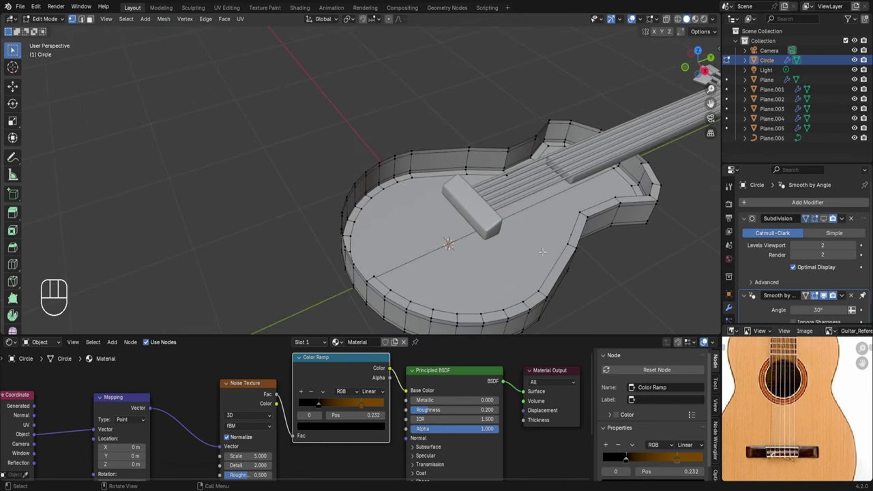
key(alt)
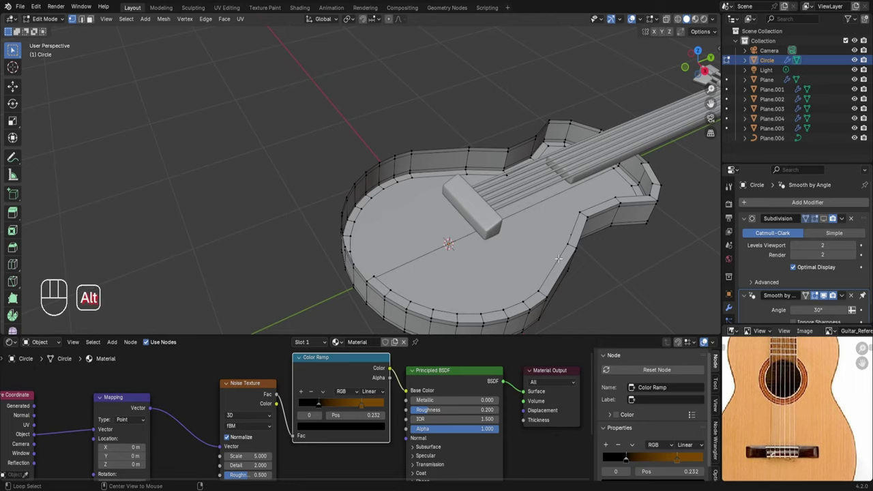
alt+click(558, 258)
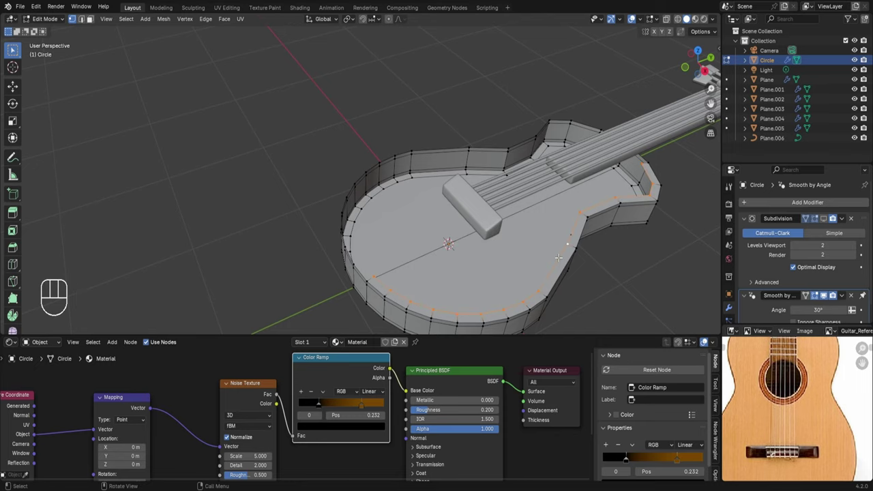
key(x)
click(551, 257)
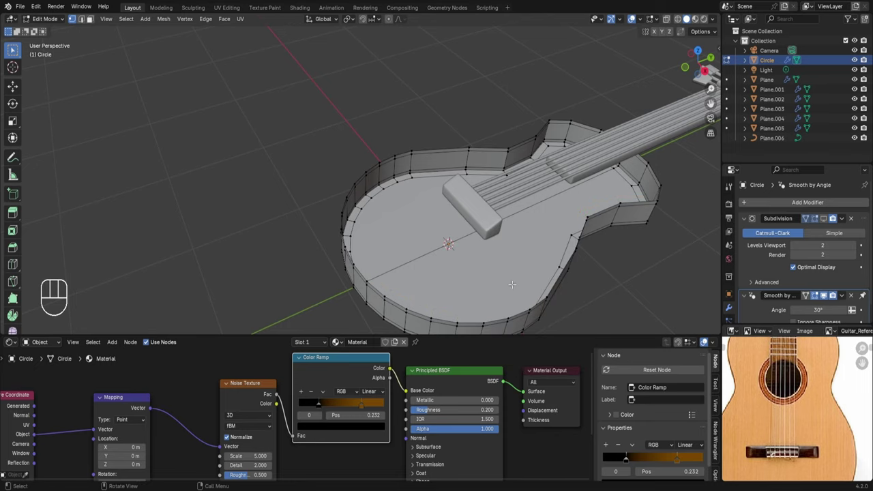
- Fill the body's outer top rim with a single face, return to Object Mode and re-enable the Subdivision modifier's viewport display
middle_drag(554, 258, 435, 132)
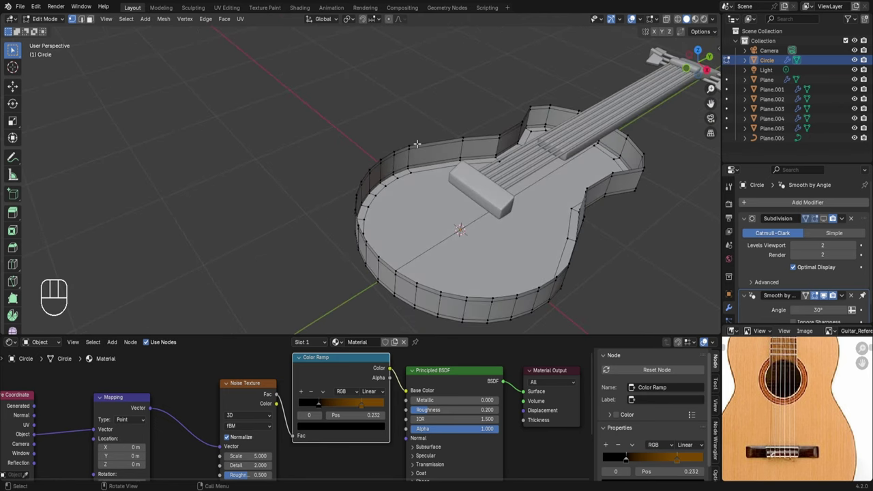
alt+click(439, 153)
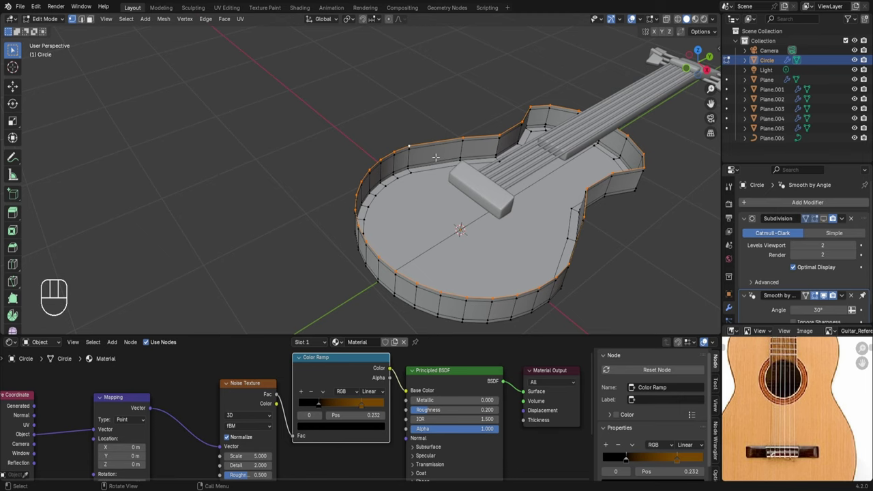
key(f)
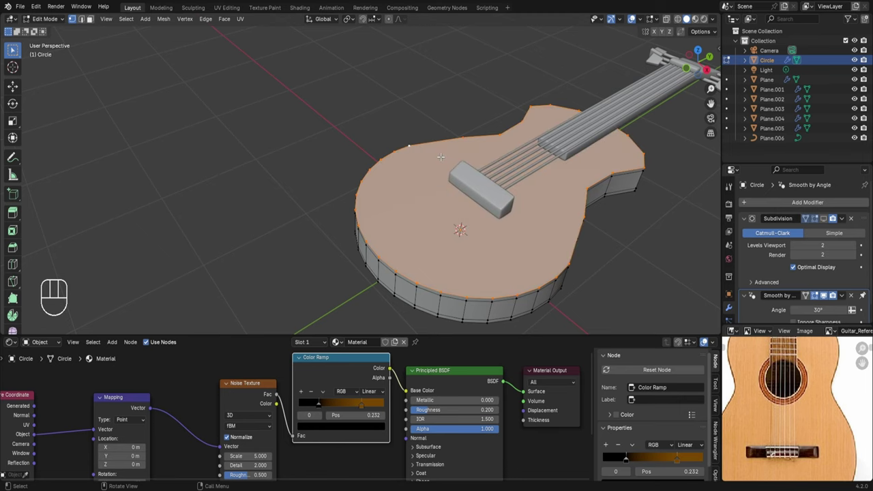
key(Tab)
middle_drag(441, 157, 467, 160)
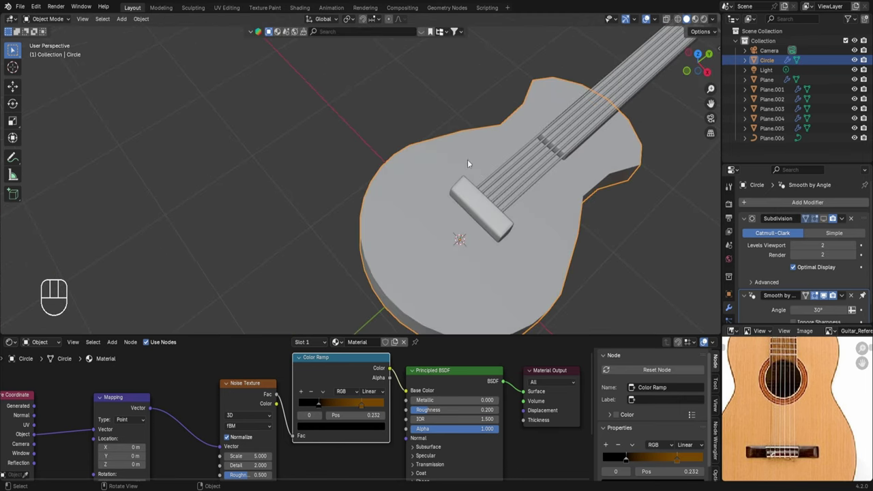
click(824, 219)
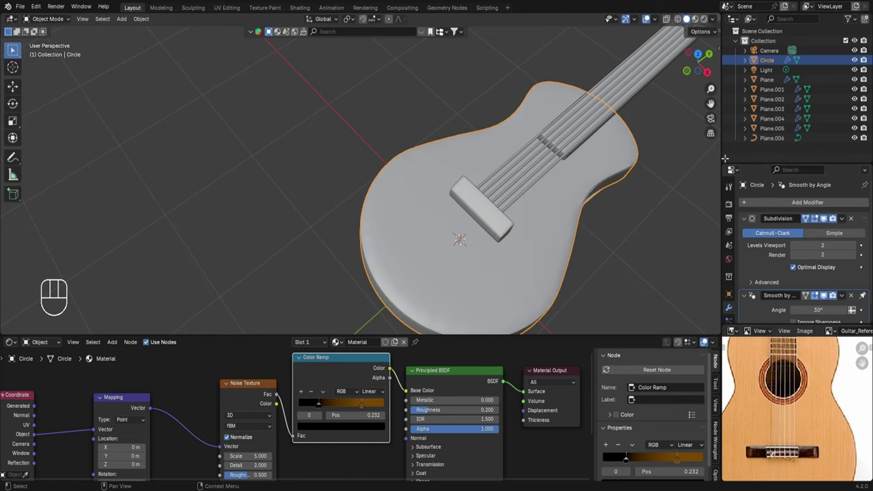
- In rendered shading, select the guitar neck and assign it the existing wood material named Material
click(704, 20)
mouse_move(492, 176)
middle_down()
mouse_move(555, 172)
mouse_move(512, 213)
middle_up()
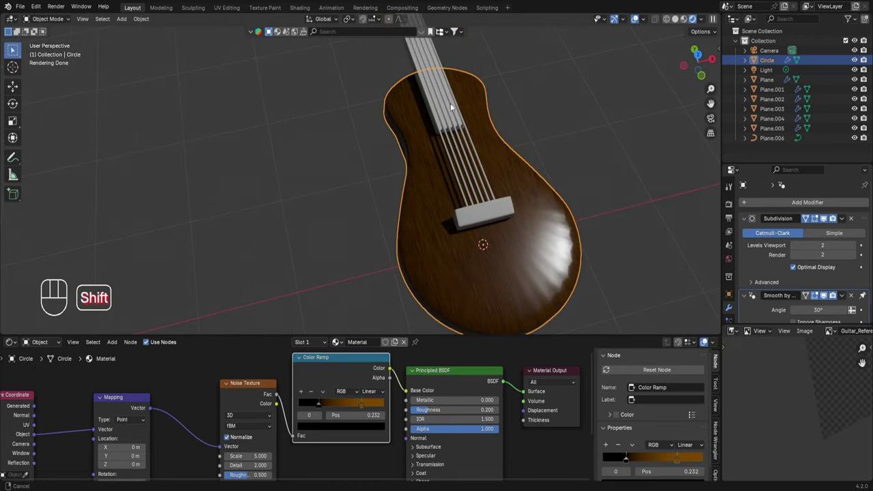
shift+middle_drag(450, 103, 450, 171)
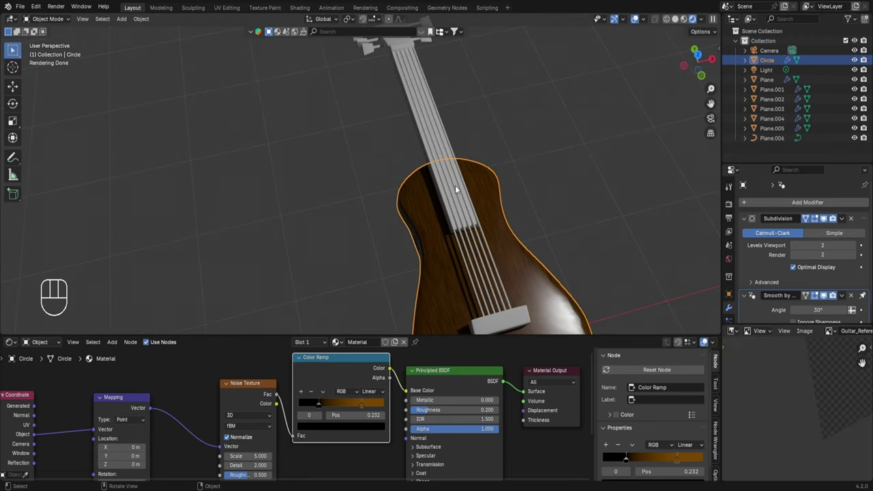
click(457, 186)
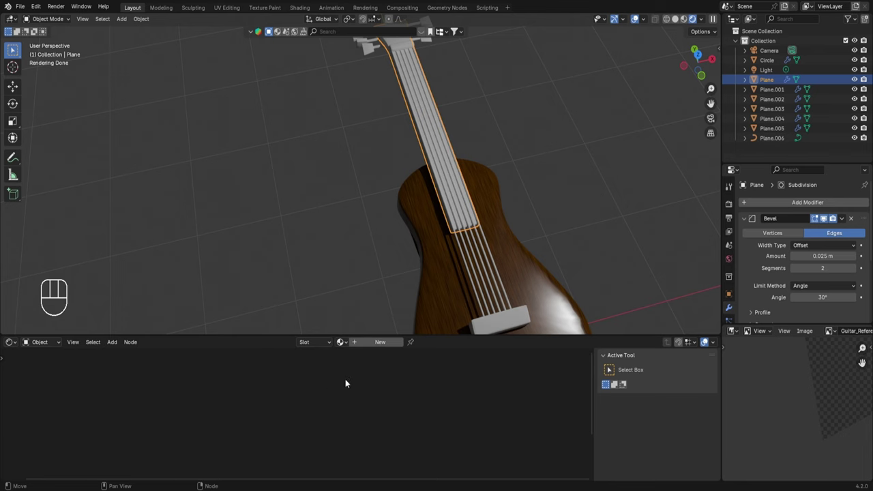
click(342, 343)
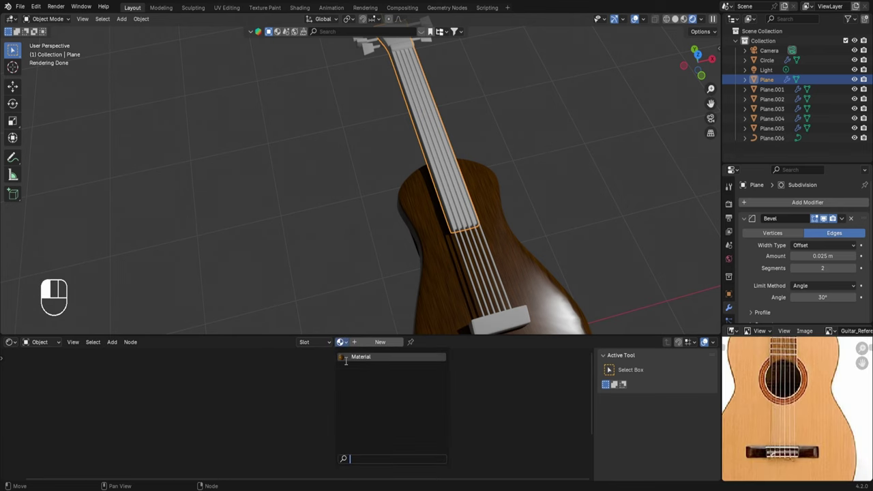
click(356, 357)
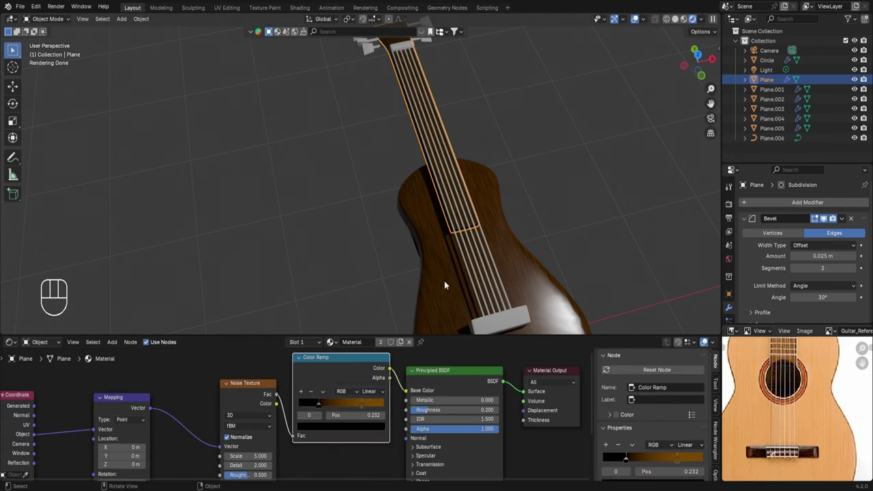
- Adjust the colour of the Color Ramp's brown stop in the shared wood material
click(360, 405)
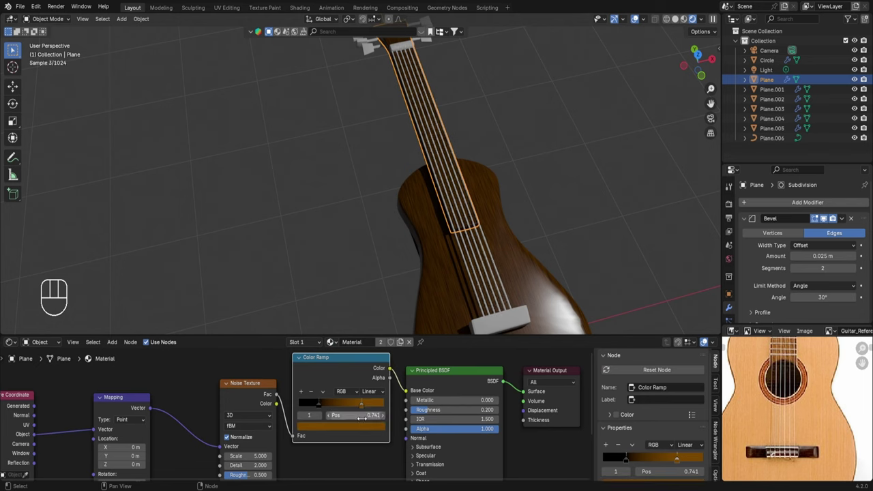
click(361, 427)
drag(350, 345, 318, 353)
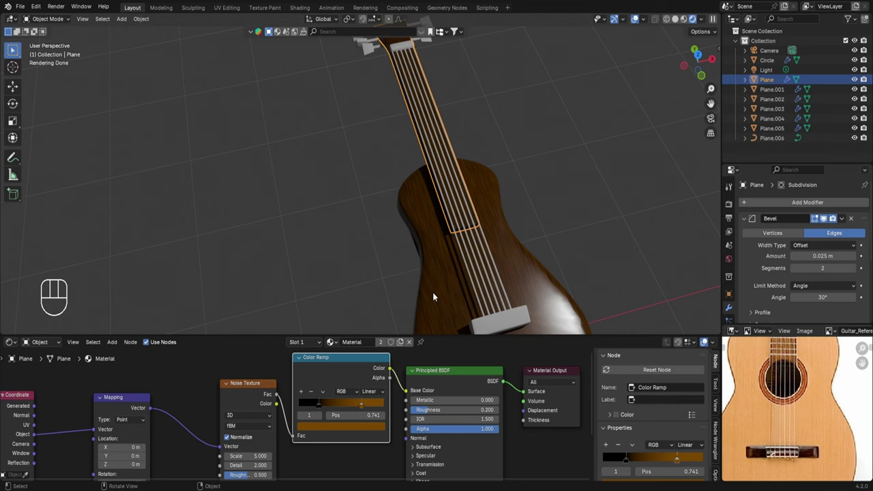
- Make the neck's wood material a separate copy and darken its Color Ramp's brown stop to hue 0.063, saturation 1.000, value 0.055
scroll(449, 266, down, 1)
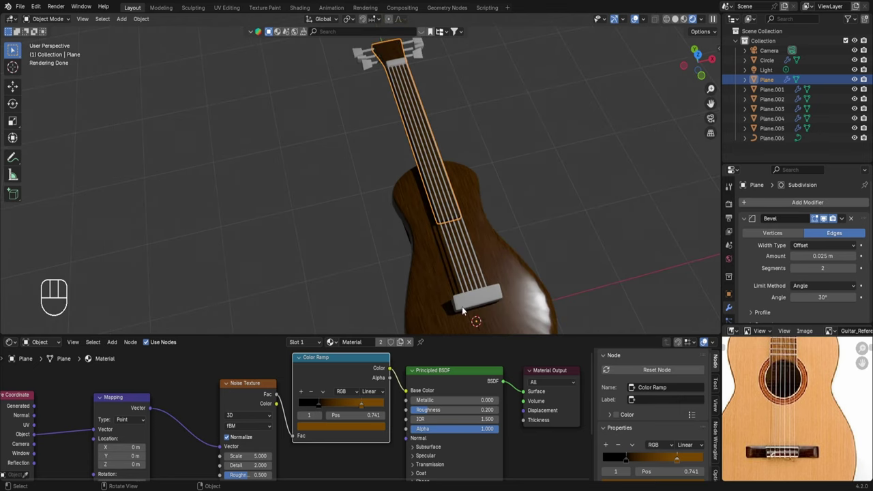
click(401, 343)
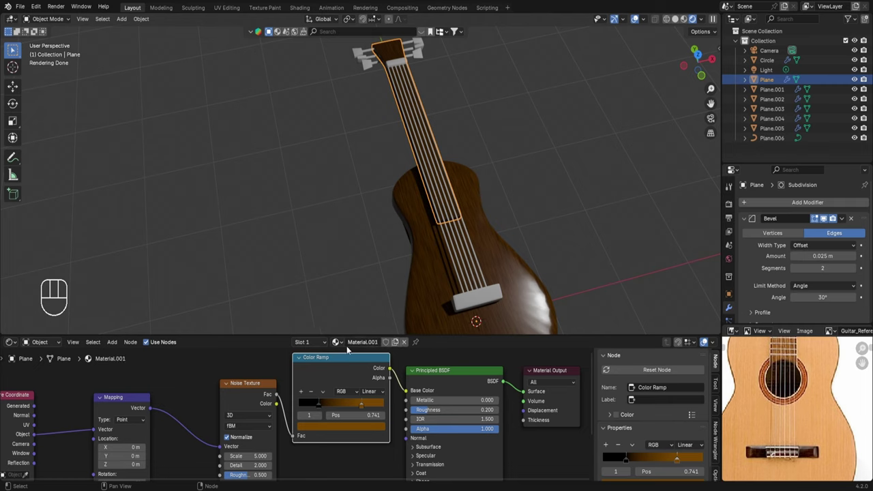
click(349, 428)
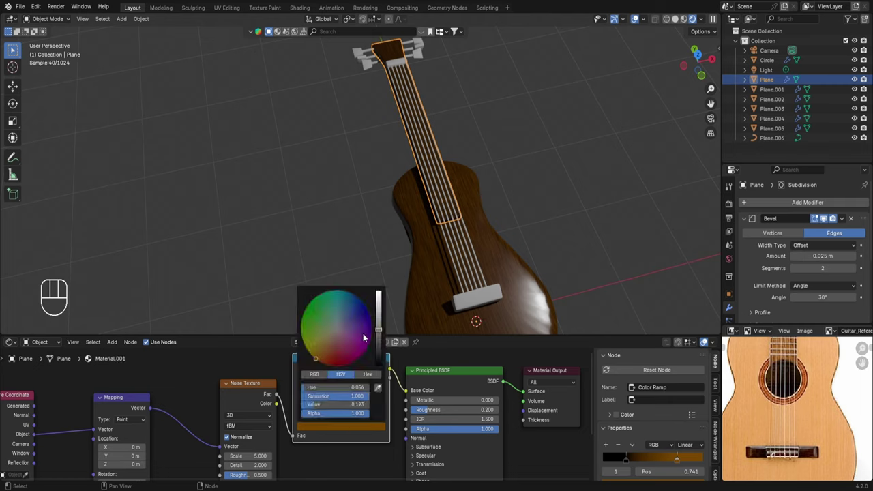
mouse_move(363, 333)
mouse_down()
mouse_move(341, 309)
mouse_move(325, 309)
mouse_up()
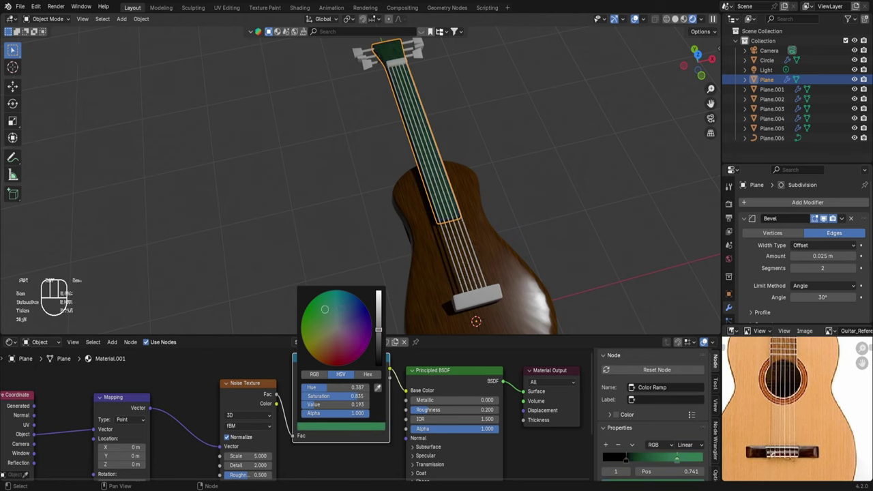
drag(378, 330, 378, 352)
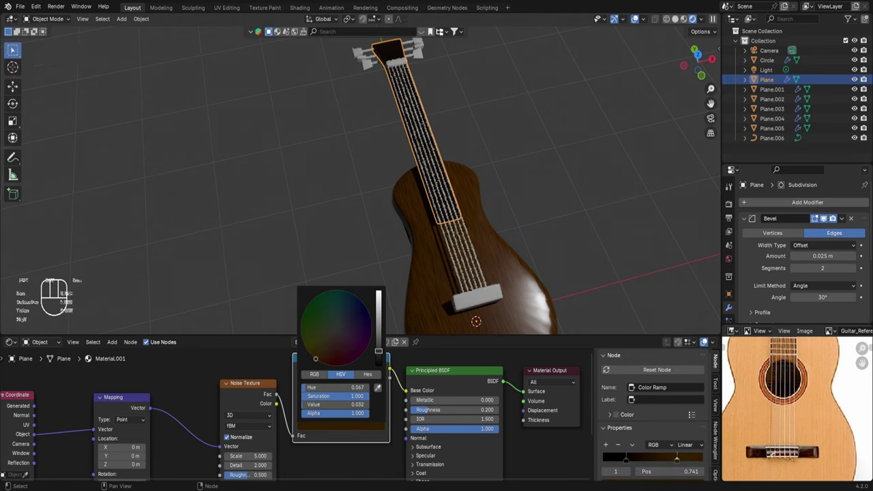
drag(379, 352, 378, 346)
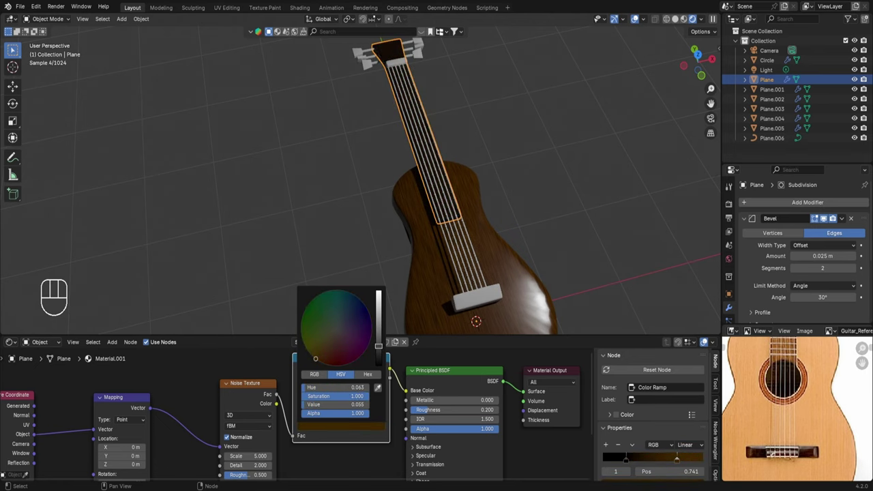
click(571, 217)
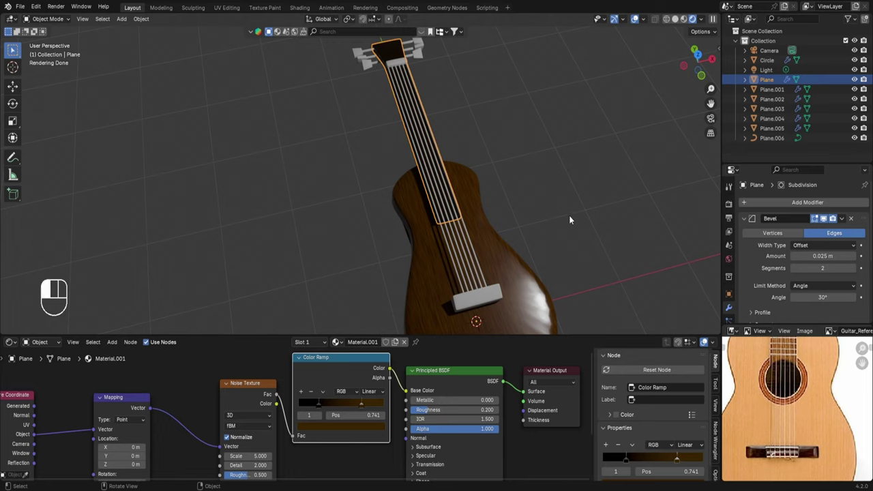
- Turn off Scene World lighting for the viewport's rendered shading and check the wood grain on the body
click(701, 19)
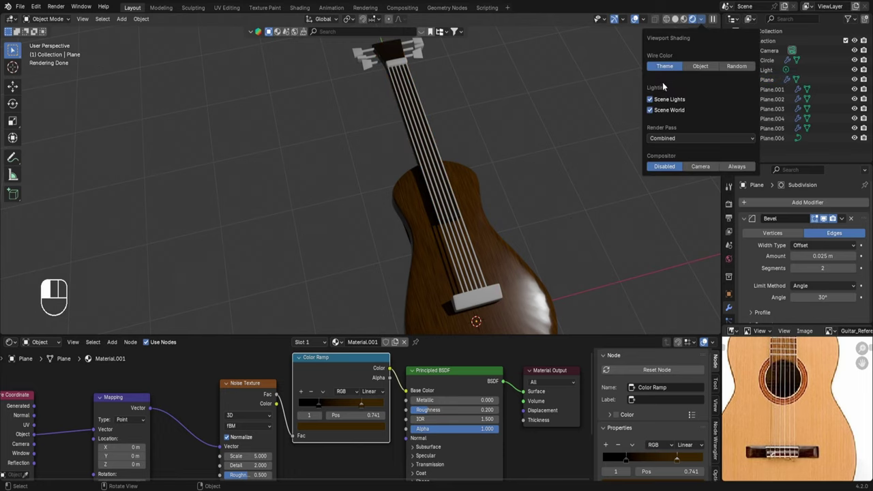
click(666, 109)
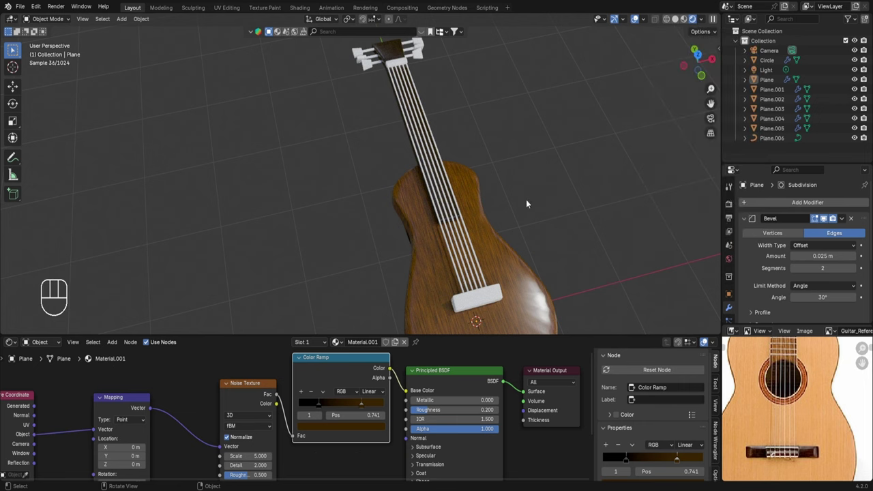
middle_drag(525, 210, 395, 90)
scroll(460, 250, up, 2)
scroll(466, 207, up, 2)
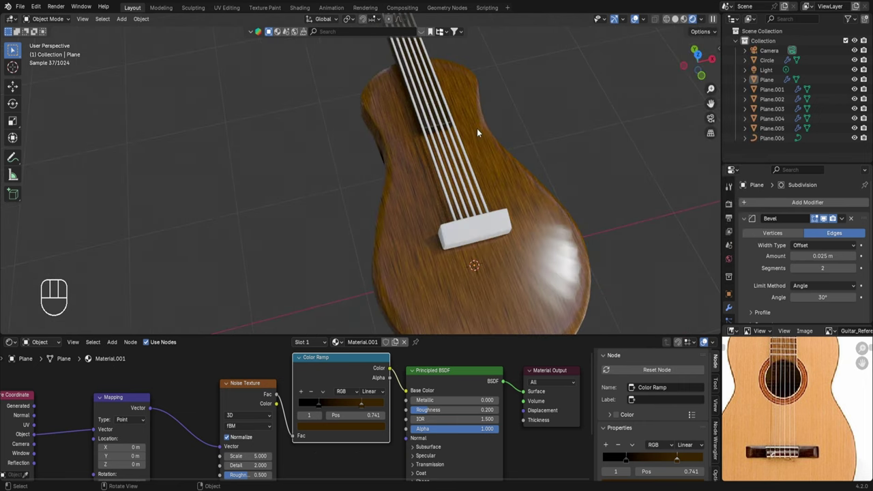
- Give the guitar strings a new material with Metallic 0.8 and Roughness 0.2
shift+middle_drag(475, 161, 469, 105)
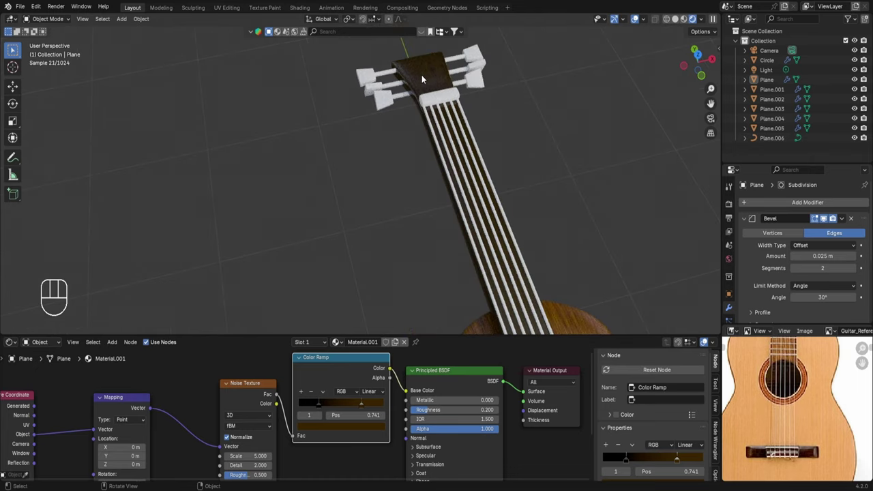
click(459, 139)
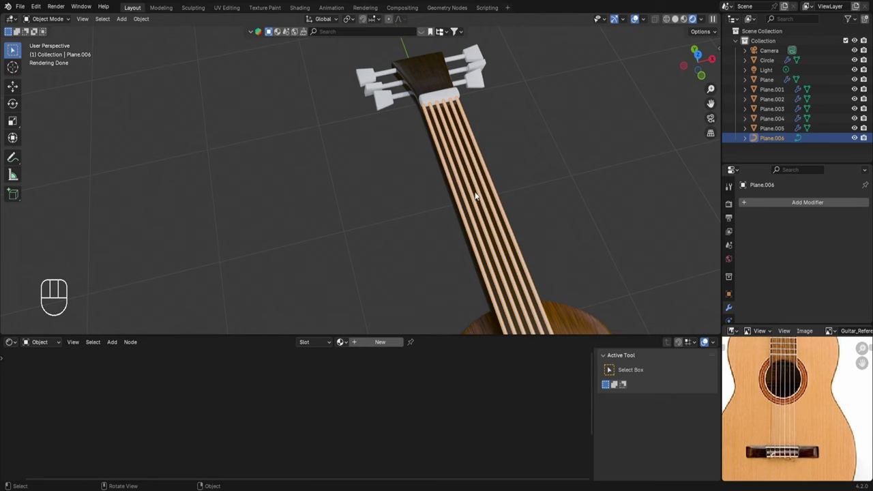
click(381, 342)
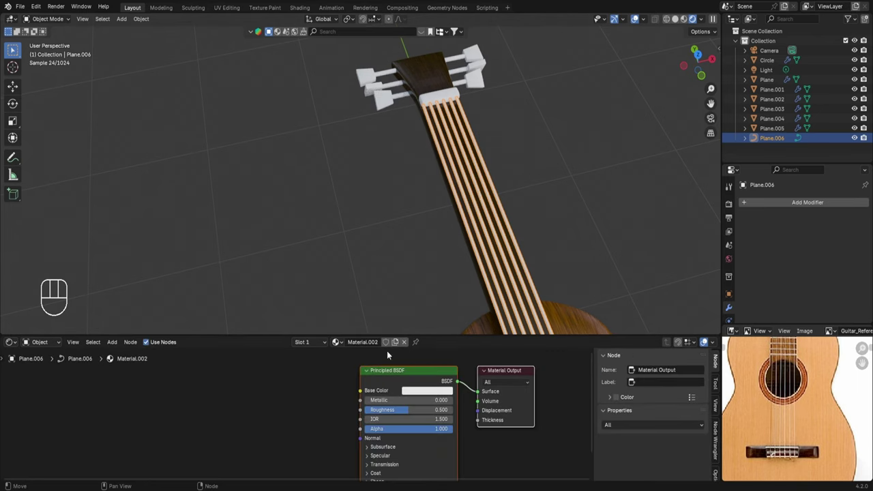
click(397, 401)
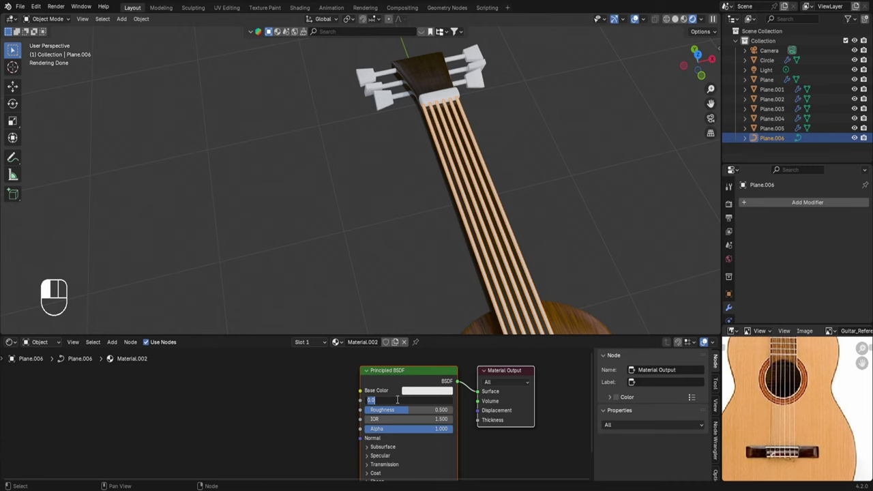
text(0.8)
key(Return)
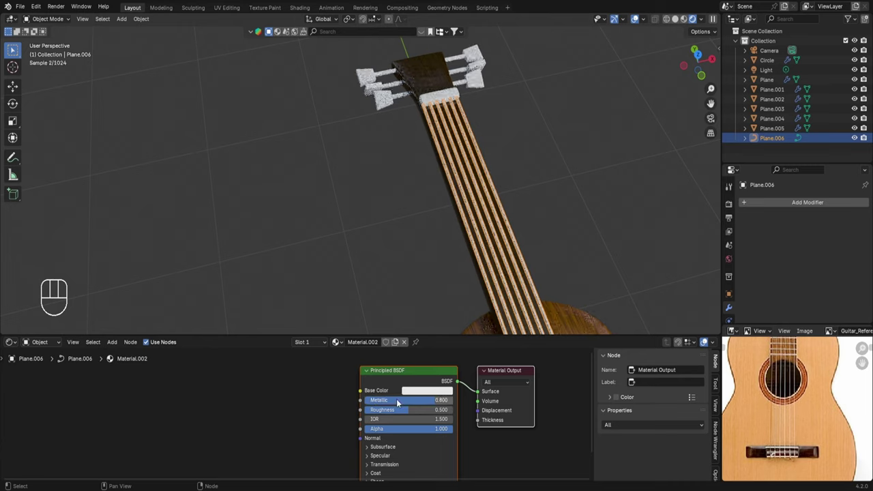
click(402, 410)
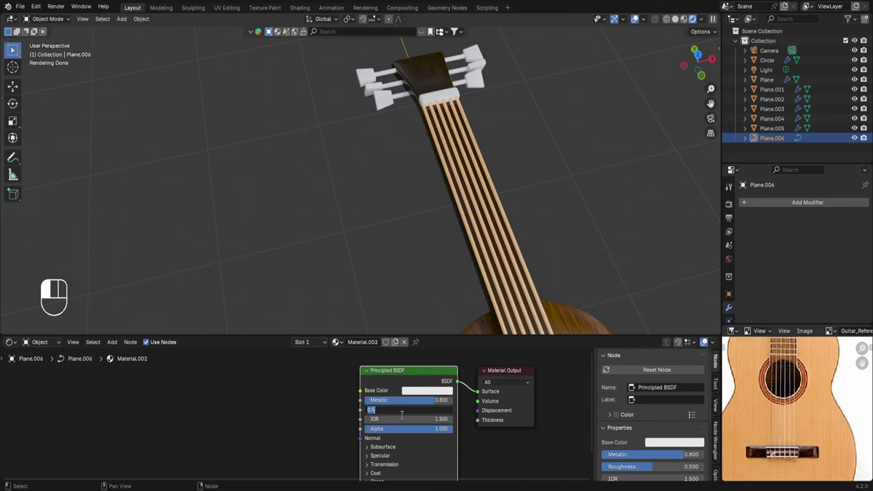
text(0.2)
key(Return)
- Darken the string material's base color to a neutral mid grey and deselect the strings
click(420, 391)
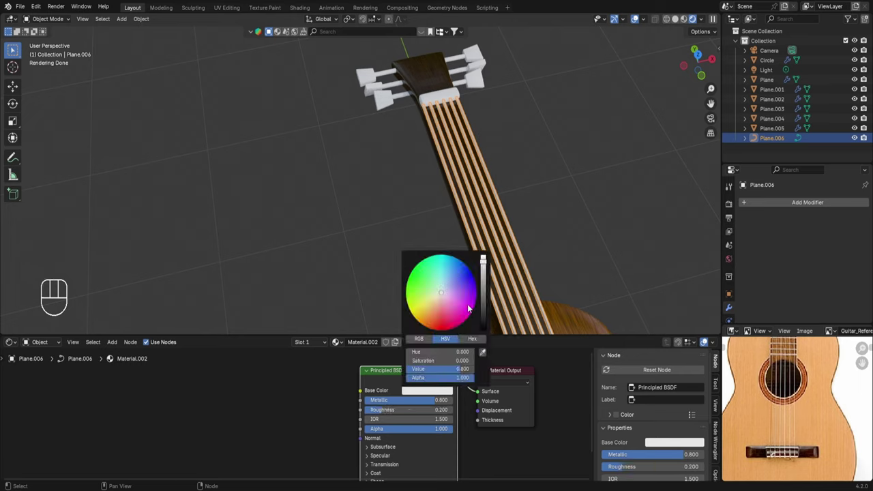
click(483, 294)
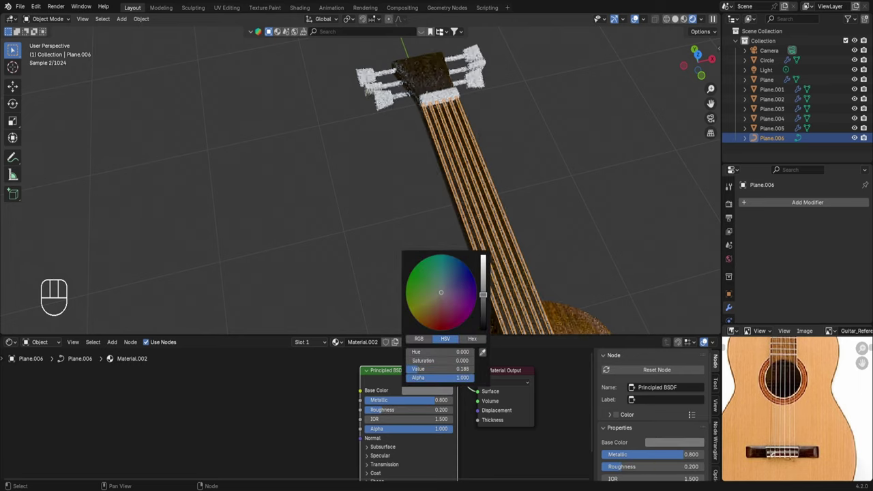
drag(483, 294, 481, 286)
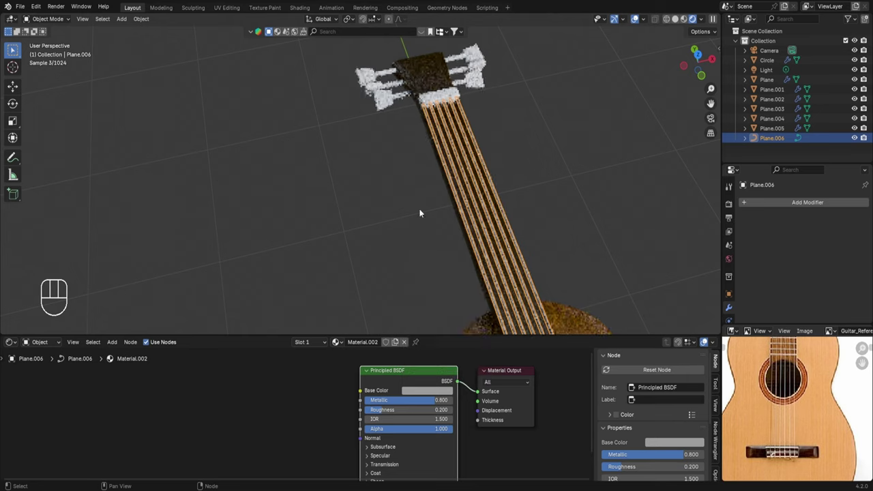
click(419, 211)
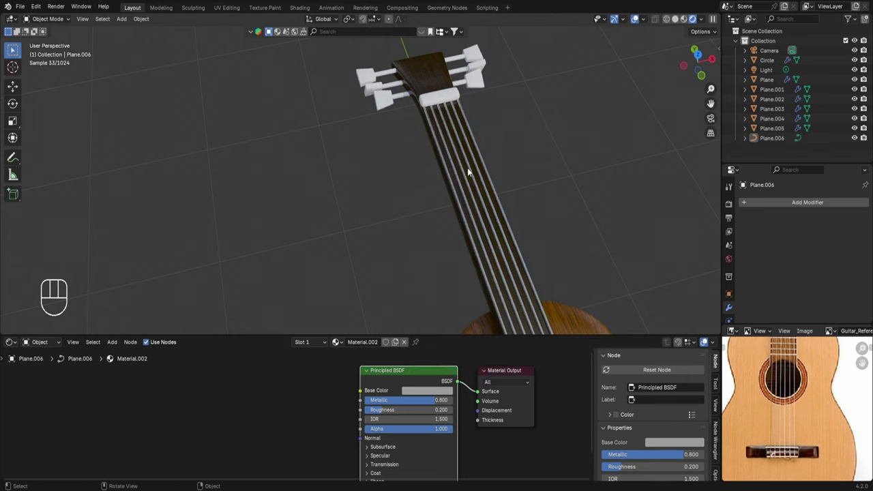
- Give the pair of tuning keys nearest the nut a new material with Metallic 0.9 and Roughness 0.1
click(383, 102)
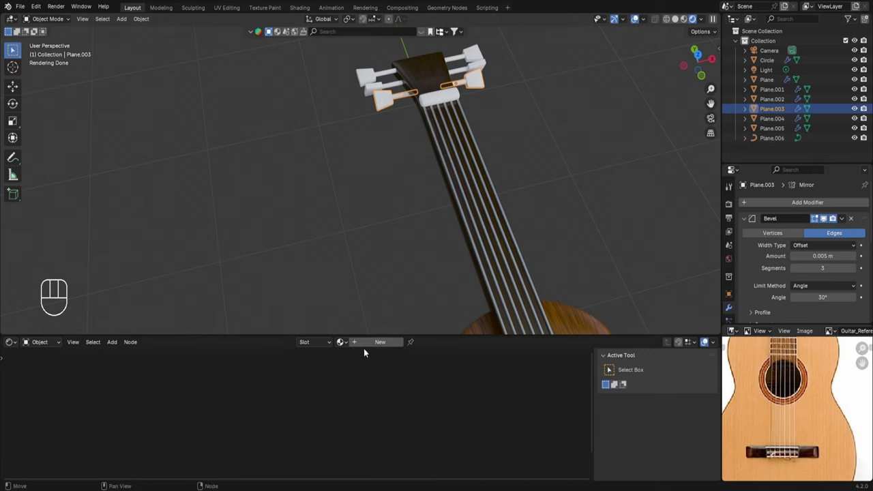
click(395, 342)
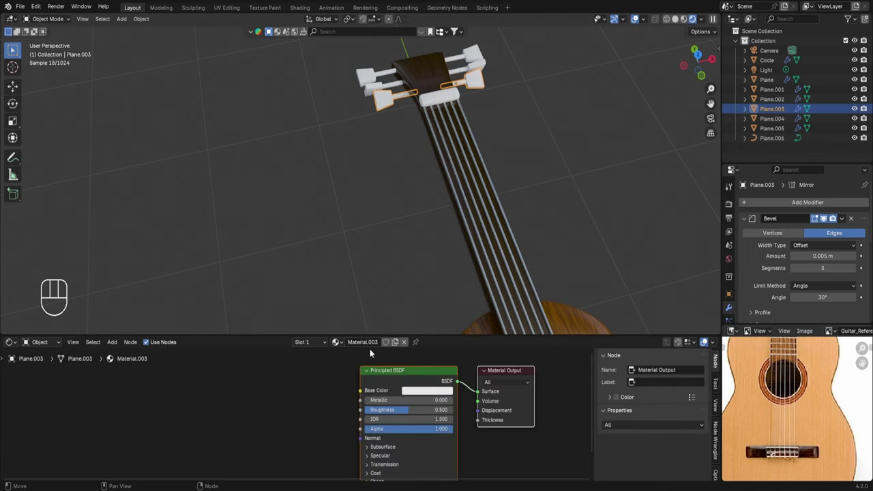
click(401, 400)
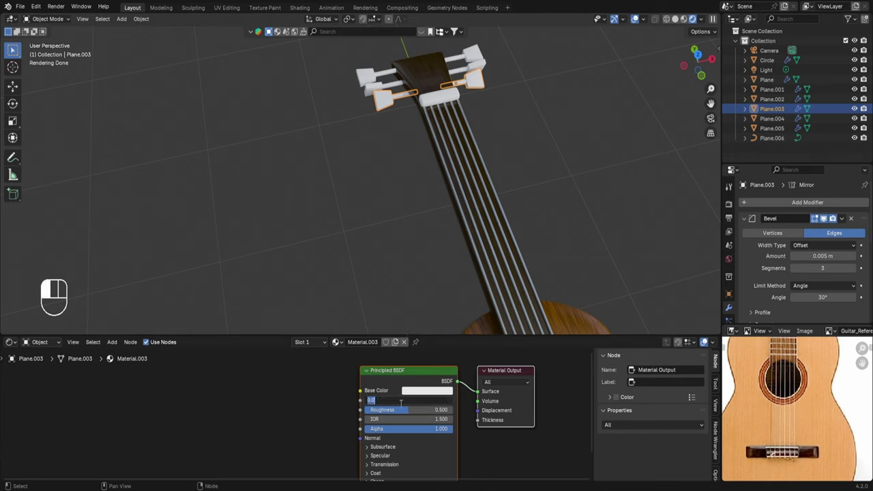
text(0.9)
key(Tab)
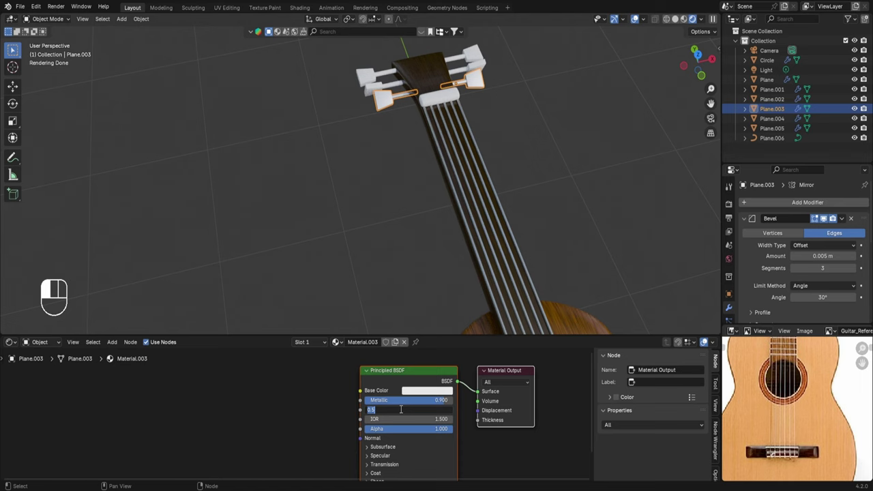
text(.1)
key(Return)
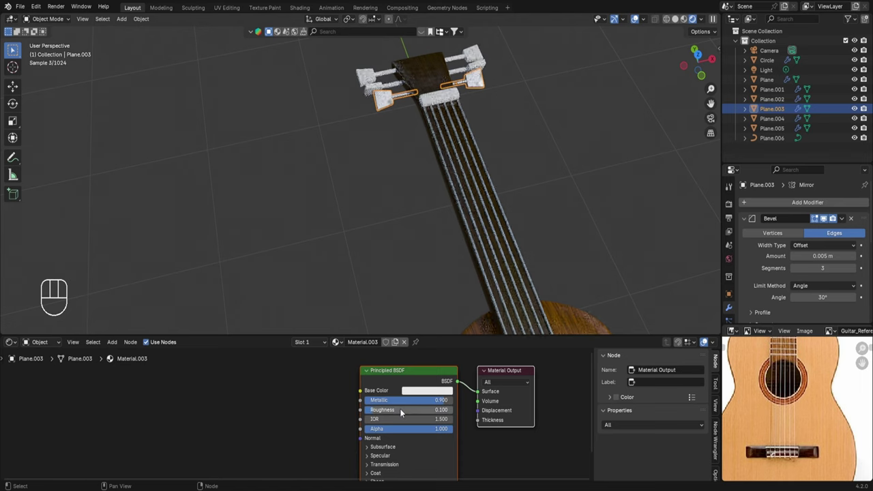
- Try out a tint on the tuning key material's base color, then set it to pure white at full brightness
scroll(429, 26, up, 2)
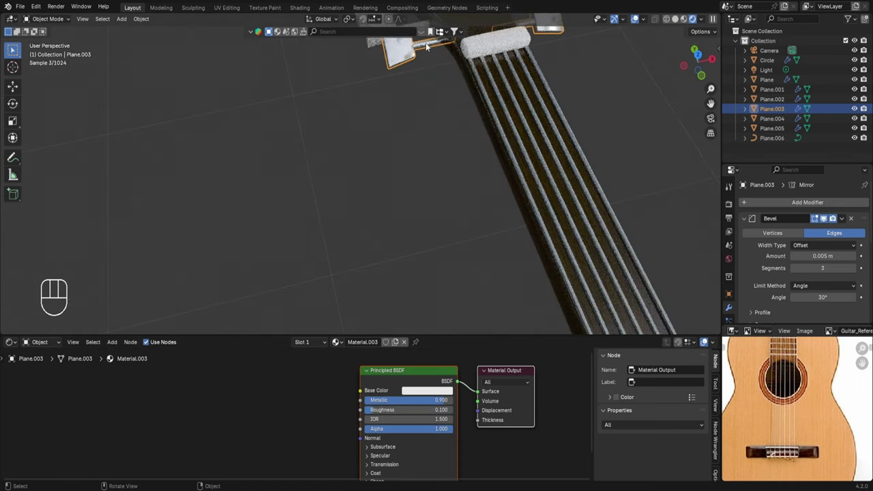
shift+middle_drag(428, 122, 403, 296)
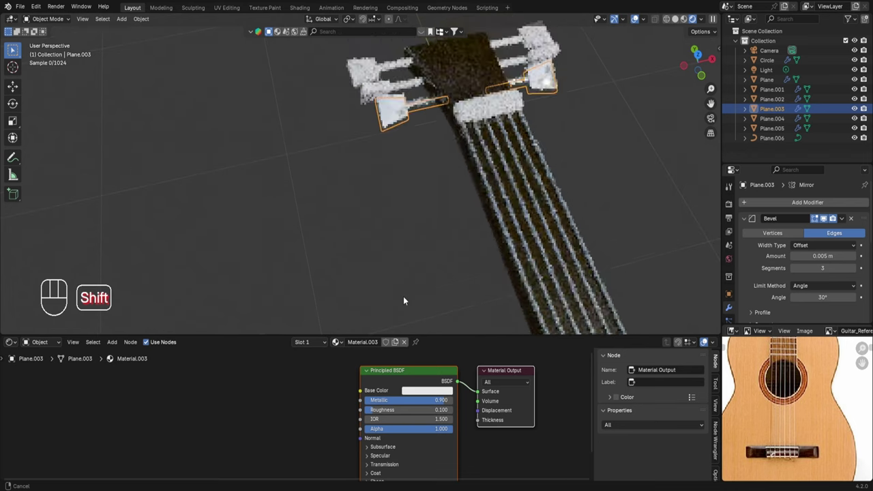
click(442, 390)
click(465, 269)
drag(466, 270, 418, 280)
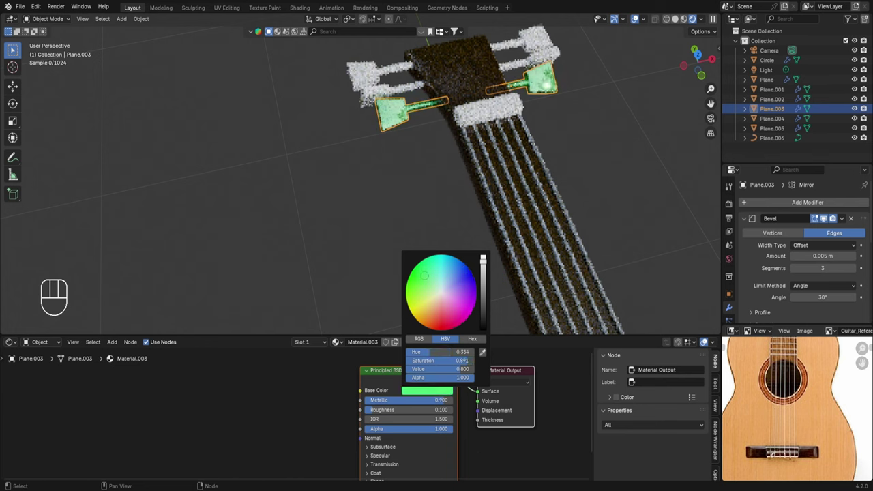
click(441, 292)
drag(482, 288, 483, 255)
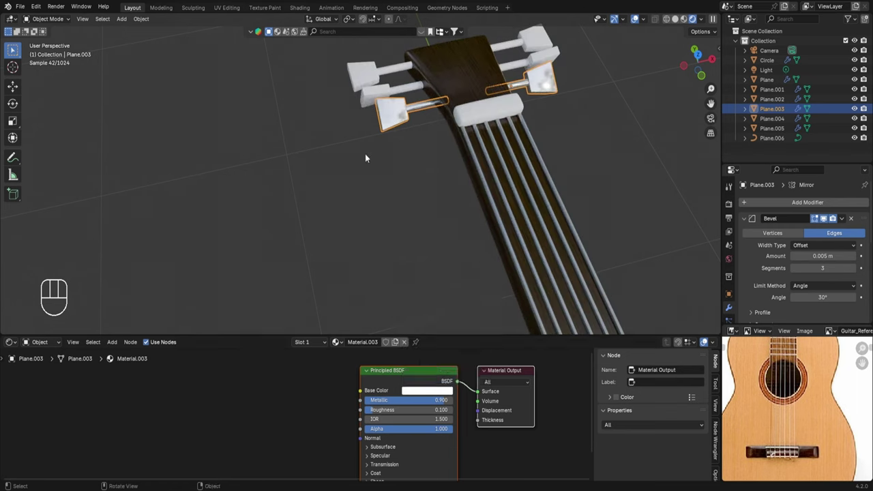
- Assign Material.003 to the middle pair of tuning keys and rename that material TUNING KEYS
click(371, 96)
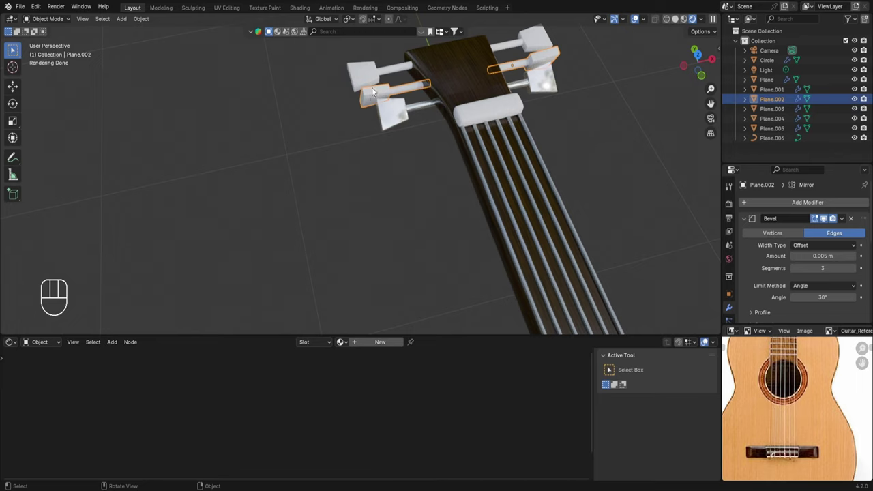
click(341, 342)
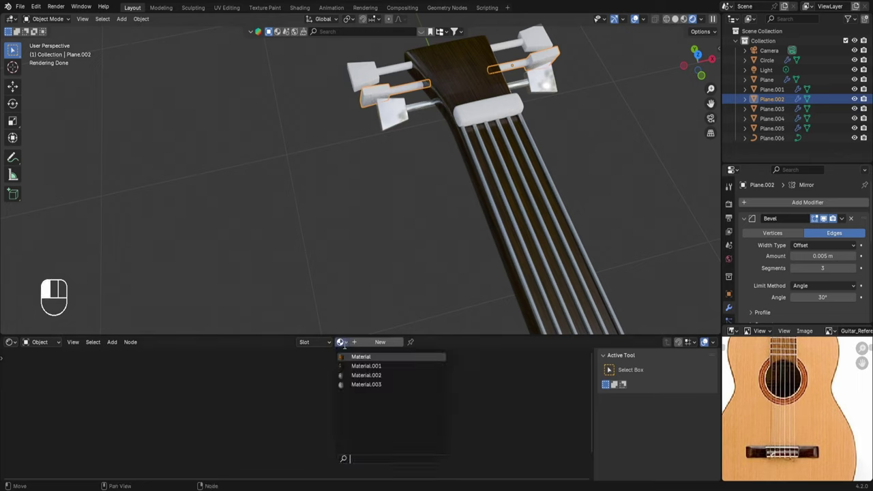
click(364, 384)
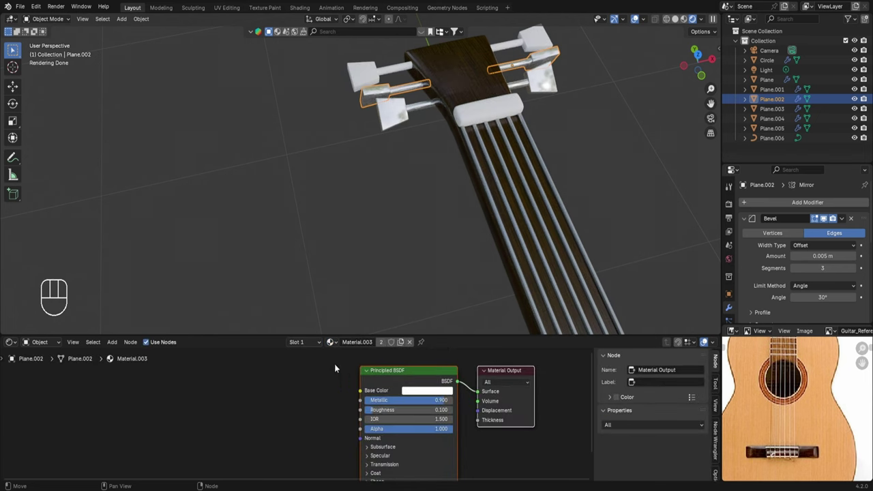
double_click(360, 343)
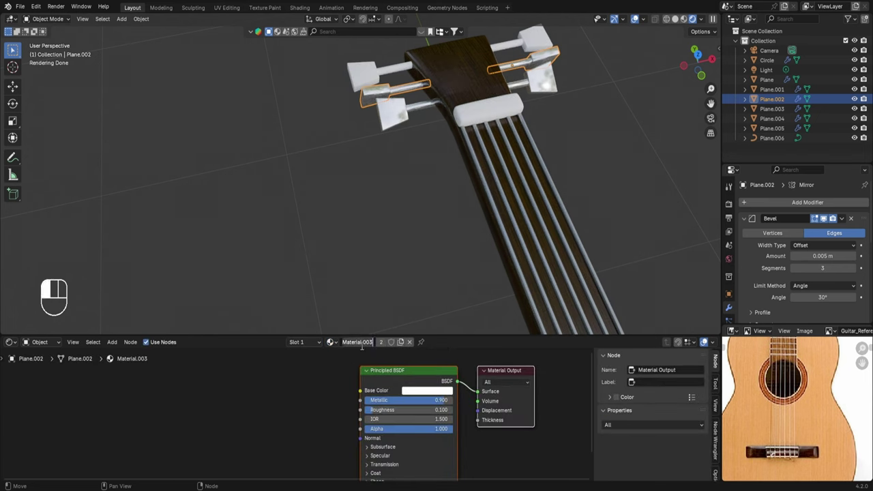
text(TUNING KEYS)
key(Return)
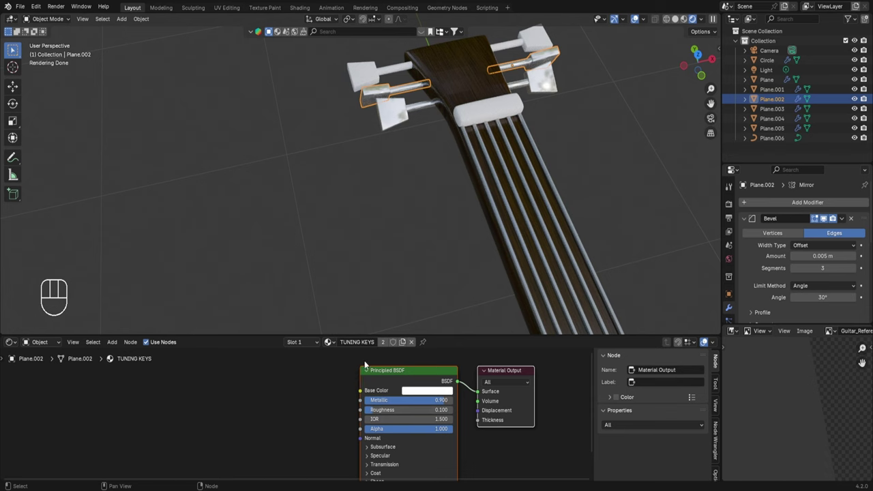
- Rename the neck's material to Wood 2 and the strings' material to STrings
click(457, 77)
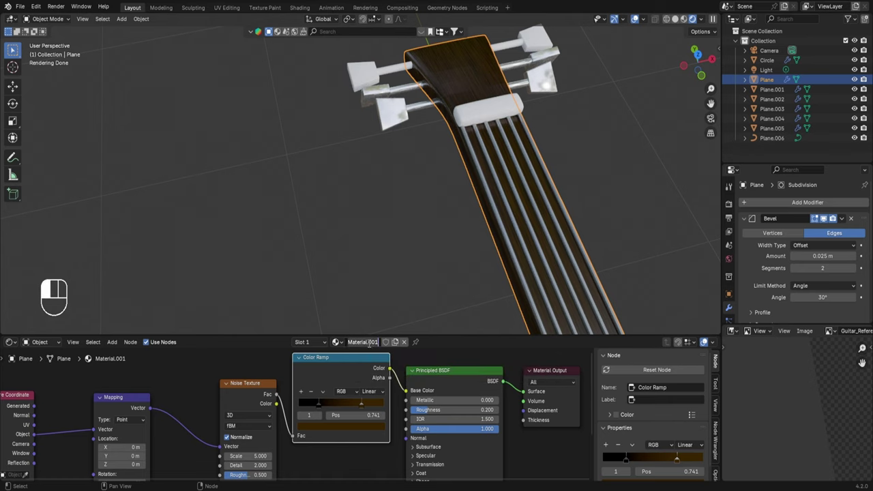
double_click(369, 342)
text(Wood 2)
key(Return)
click(524, 279)
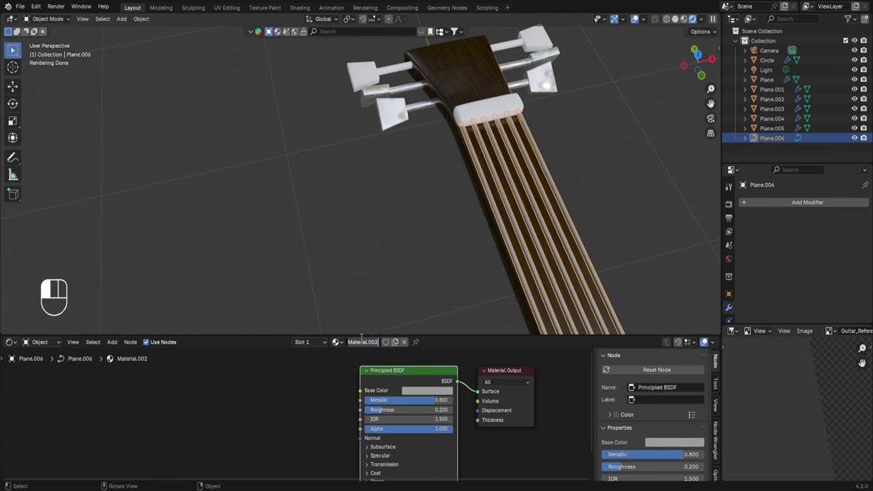
text(STrings)
key(Return)
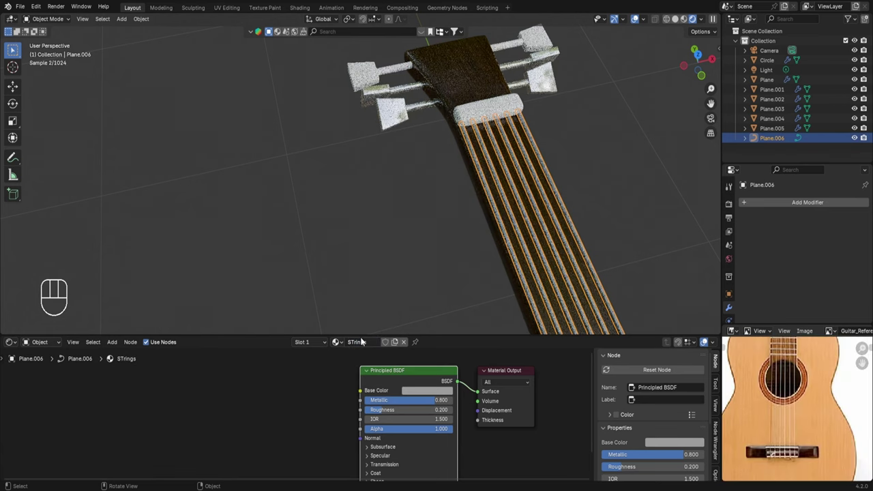
- Rename the guitar body's material to Wood
mouse_move(474, 266)
shift+middle_down()
mouse_move(428, 72)
mouse_move(375, 241)
mouse_move(314, 113)
mouse_move(481, 256)
shift+middle_up()
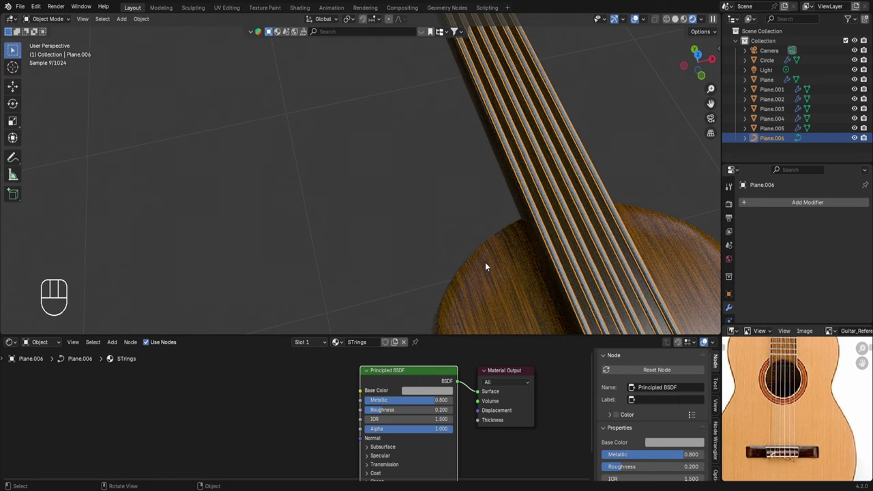
click(485, 267)
double_click(358, 342)
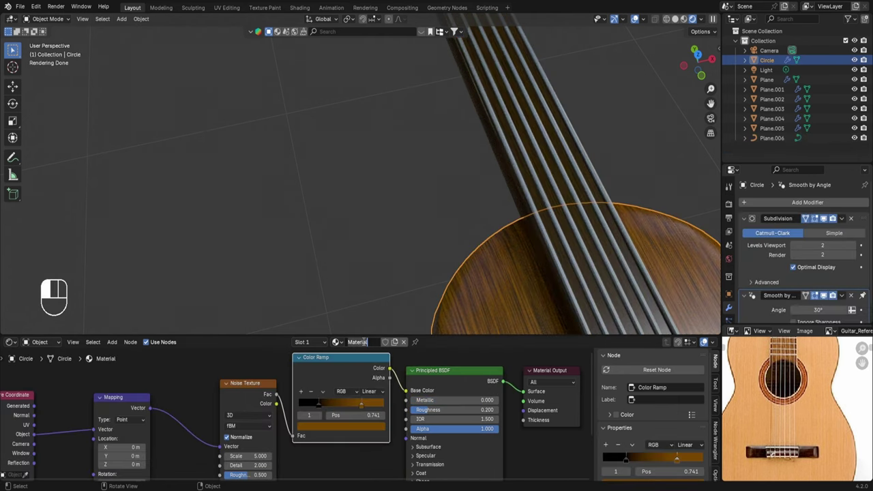
text(Wood)
key(Return)
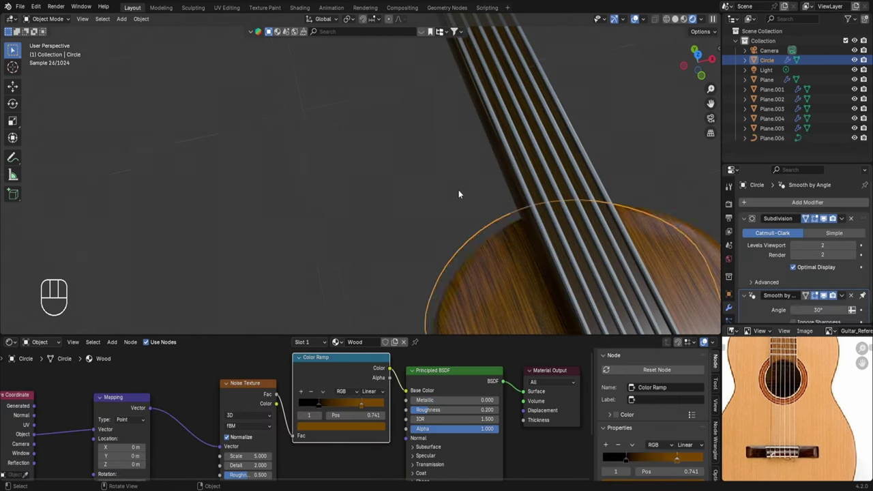
- Assign the Wood 2 material to the nut and make it an independent copy
middle_drag(458, 189, 501, 135)
click(466, 94)
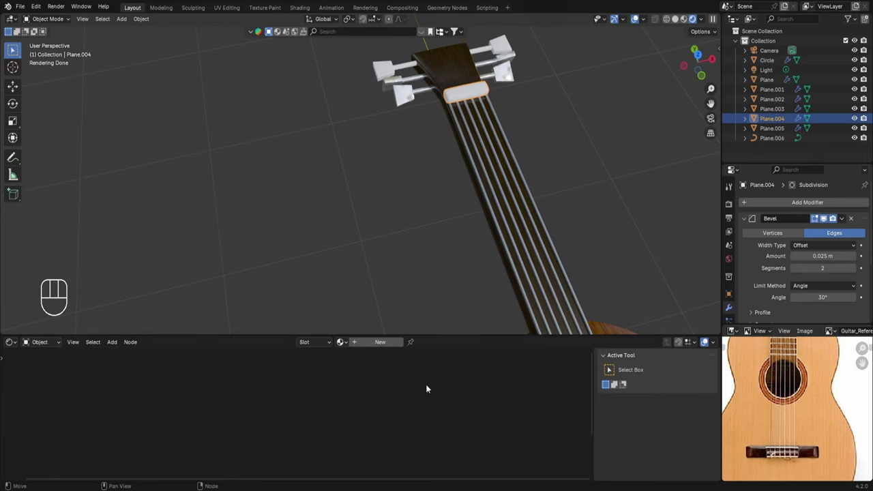
click(341, 343)
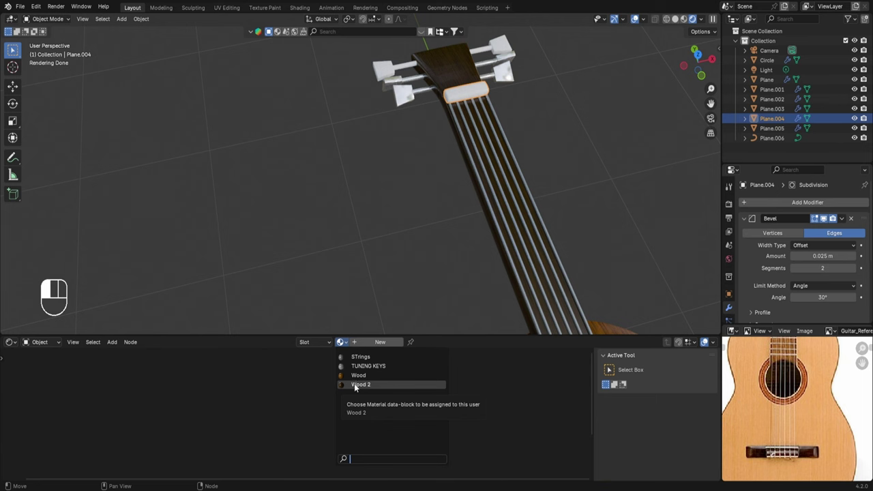
click(354, 385)
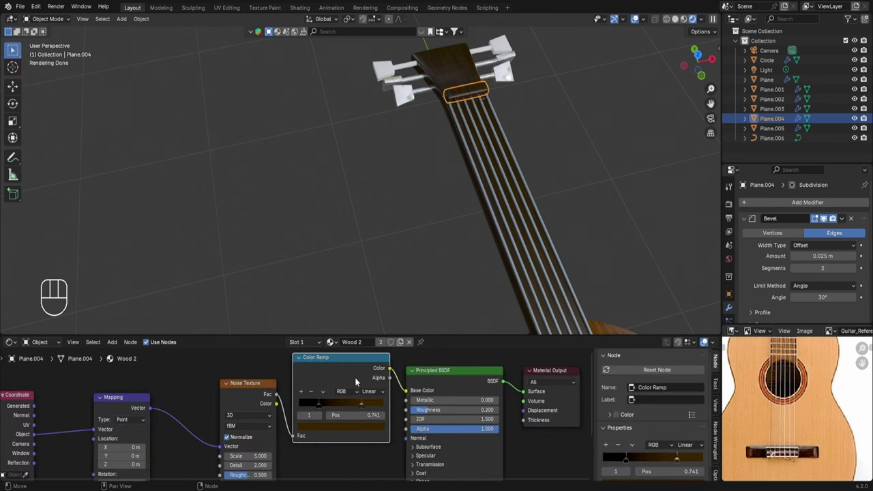
click(401, 343)
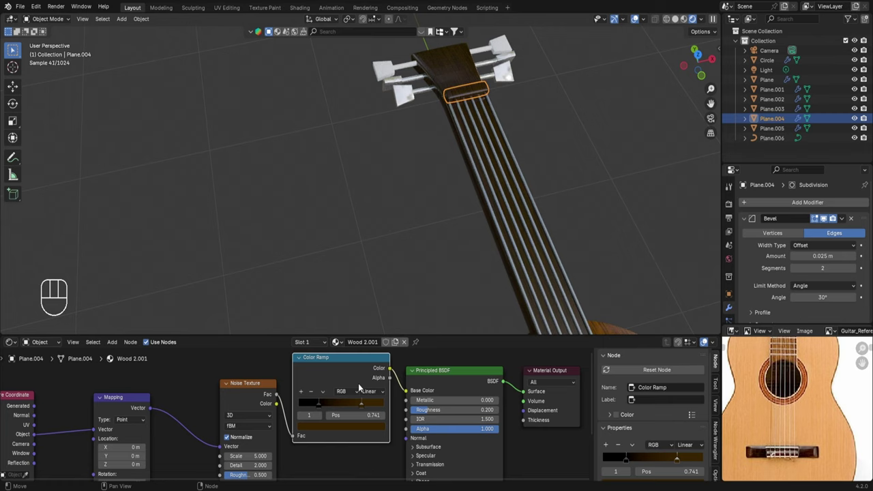
- Try purple and dark red on the lighter color ramp stop of the nut's material, and settle on a dark, muted blue
click(356, 427)
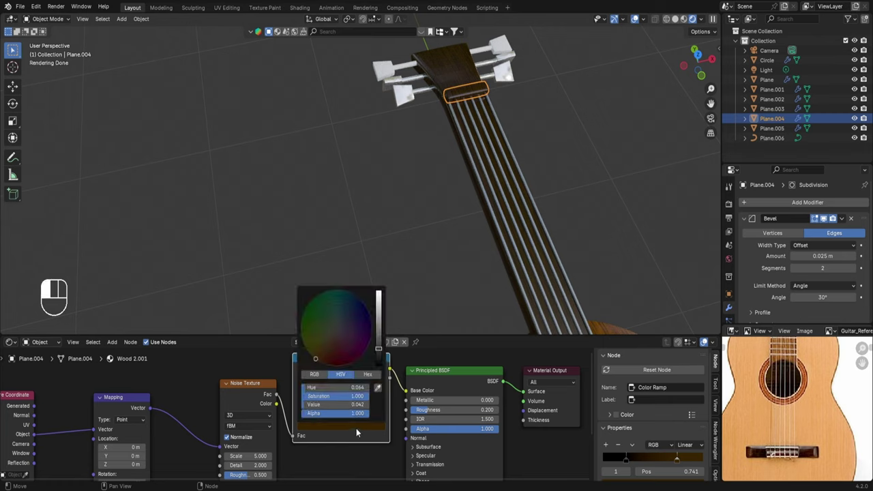
drag(356, 332, 362, 327)
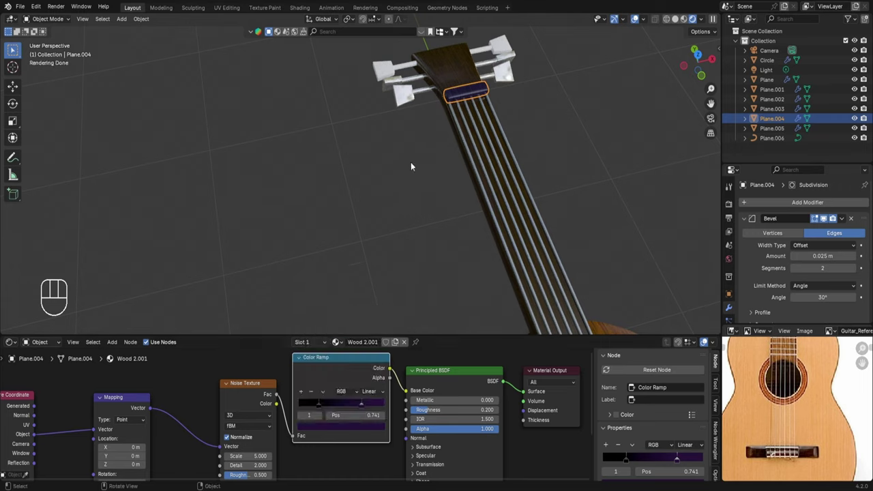
click(359, 429)
drag(310, 311, 318, 301)
click(339, 357)
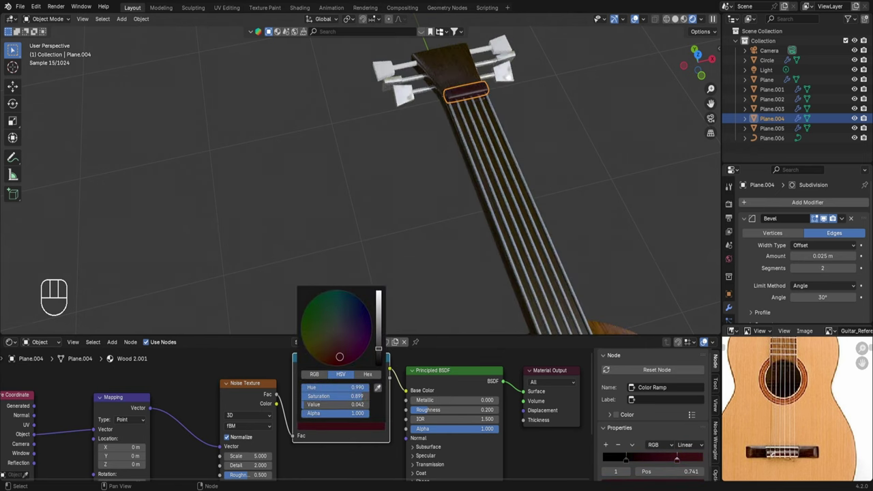
click(347, 323)
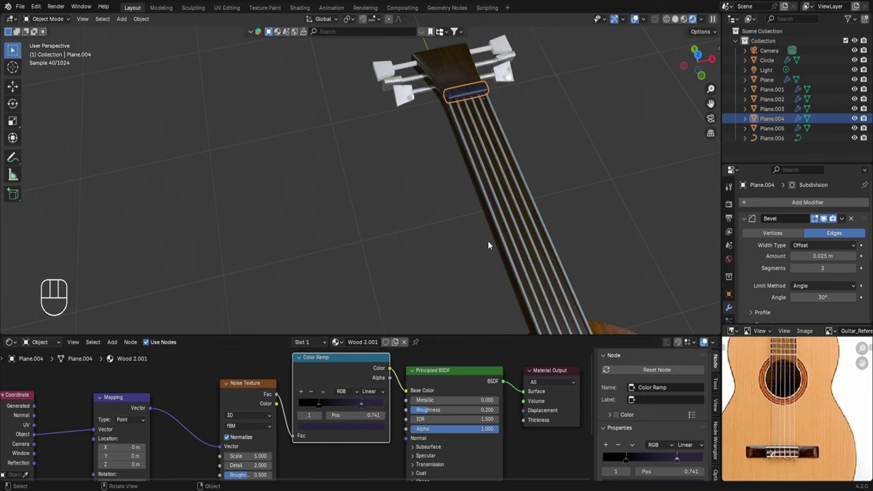
- Assign the Wood 2.001 material to the bridge on the guitar body
middle_drag(488, 241, 470, 229)
scroll(512, 182, down, 5)
click(468, 235)
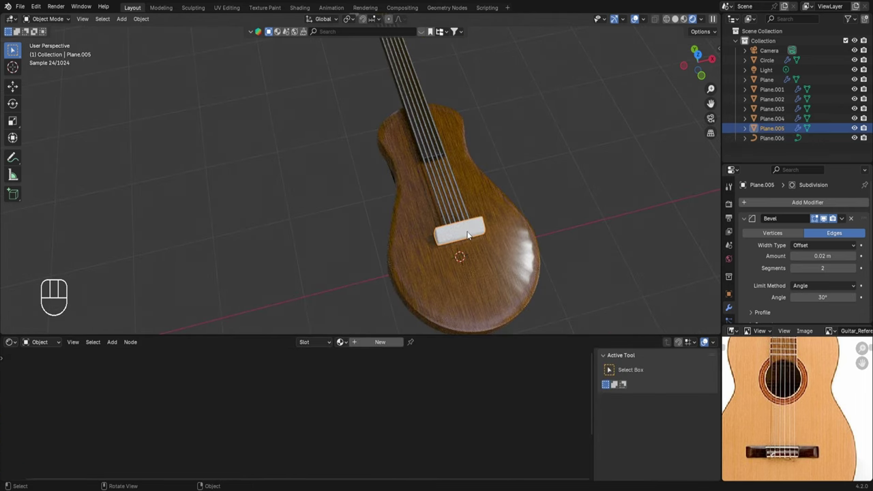
click(340, 342)
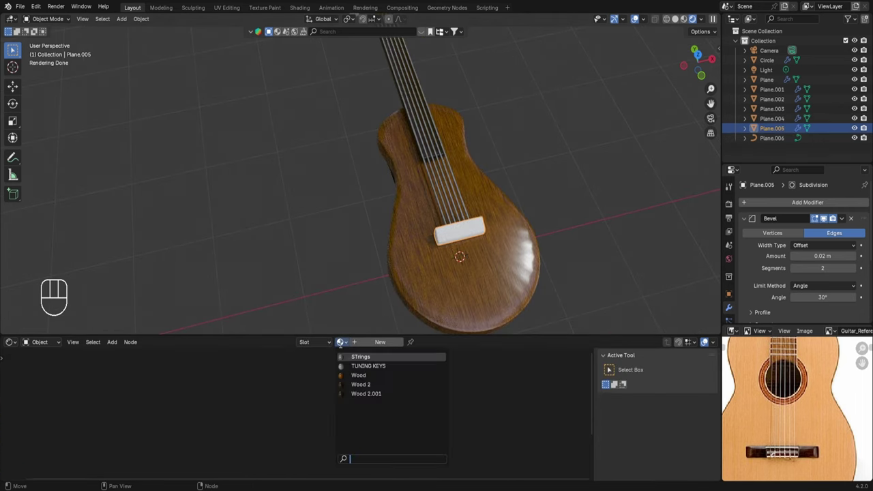
click(350, 394)
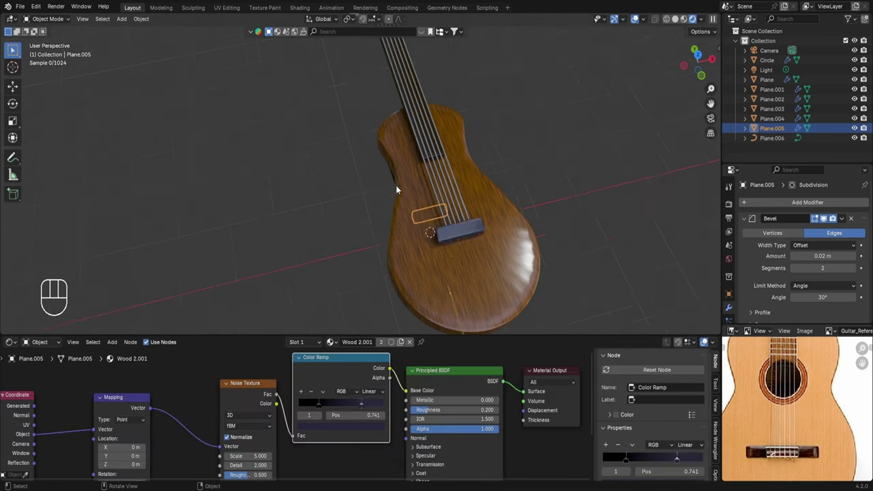
- In solid shading and right side view, lower the bridge, strings, neck, nut and tuning keys together about 0.023 m along Z onto the body
scroll(397, 184, down, 2)
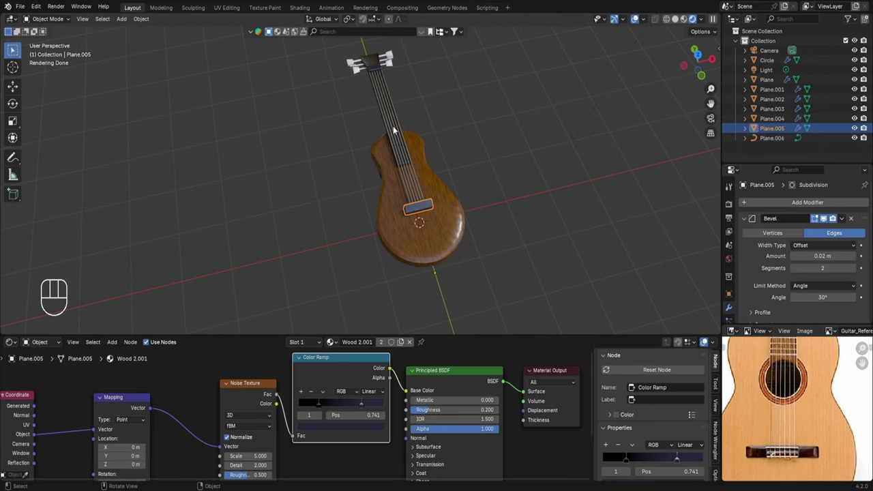
click(676, 18)
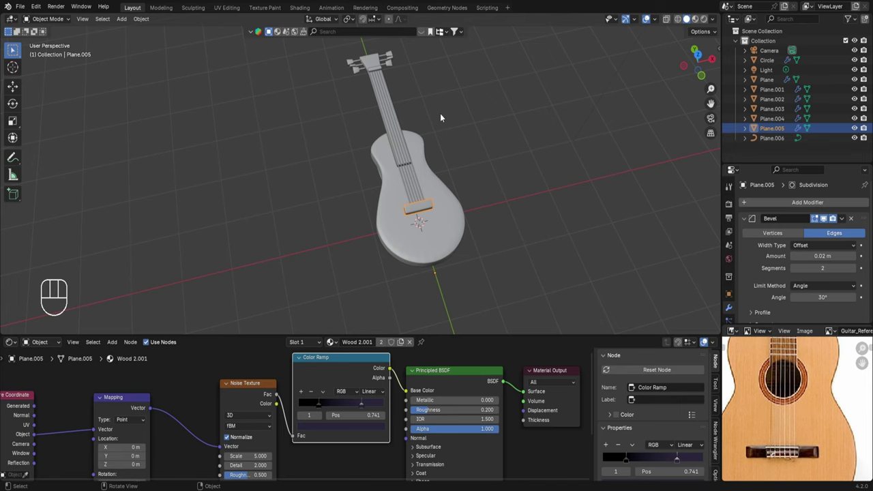
key(KP_3)
scroll(539, 152, up, 6)
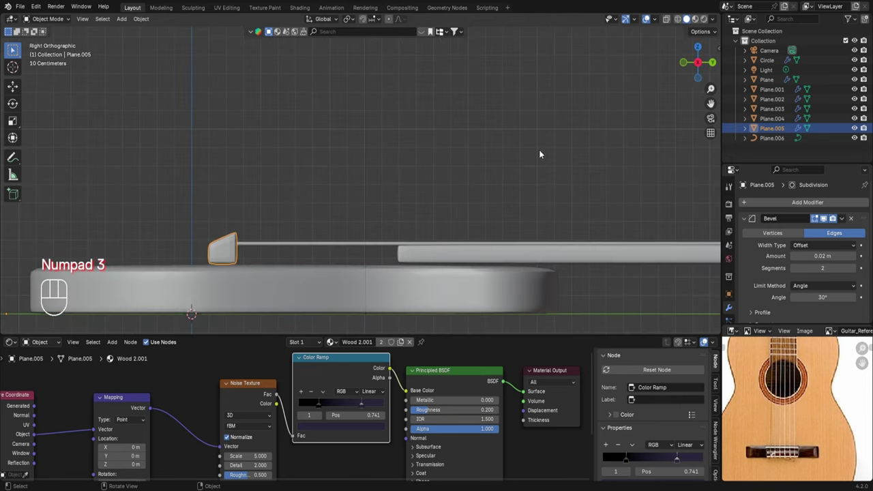
click(505, 212)
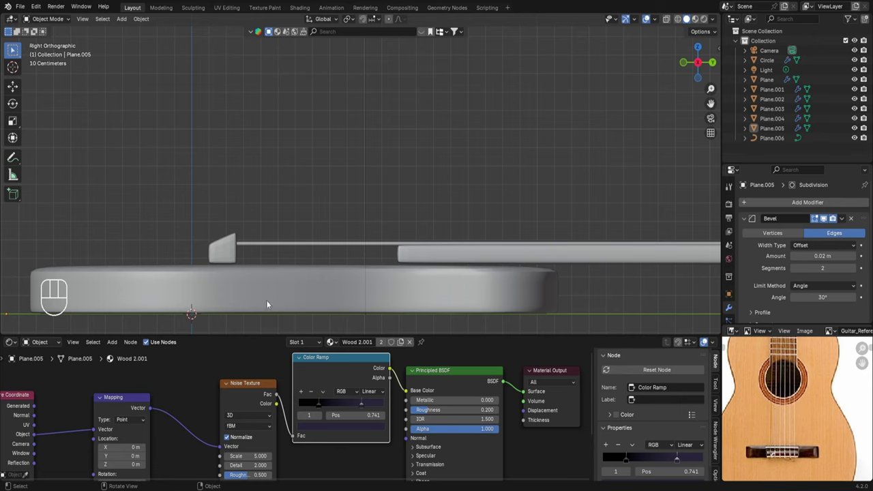
scroll(443, 179, down, 5)
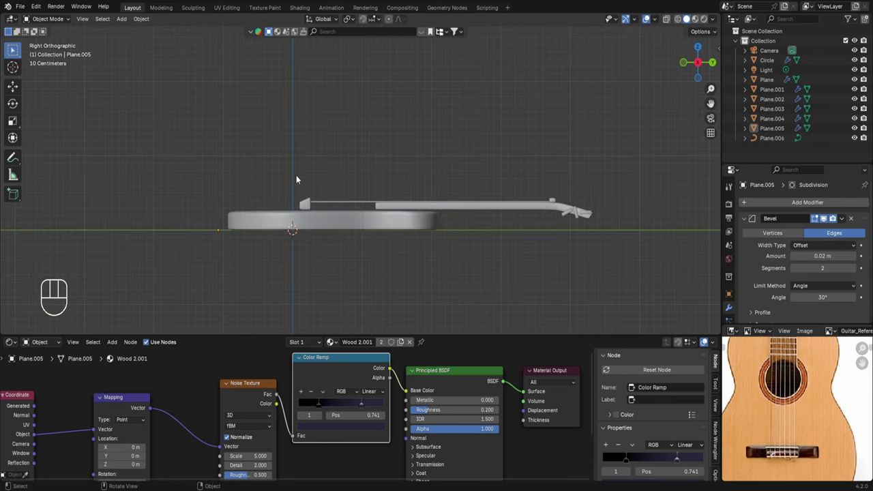
drag(285, 165, 577, 198)
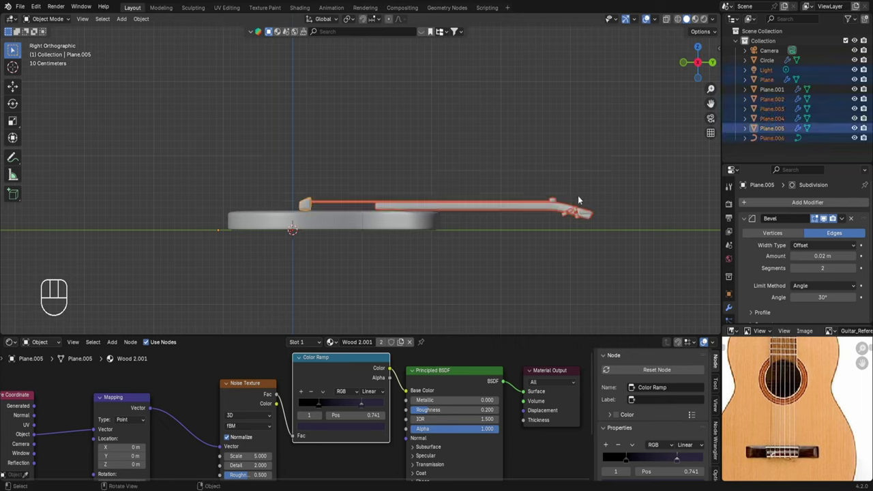
scroll(521, 220, up, 5)
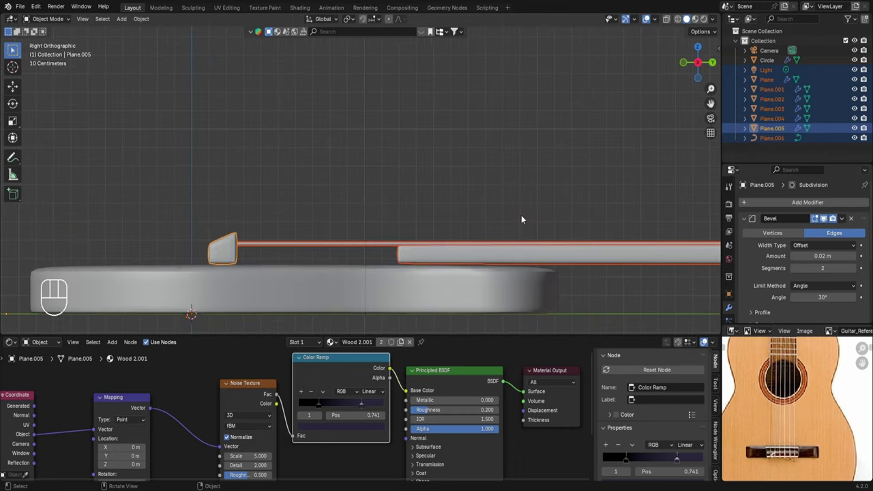
scroll(522, 217, up, 2)
shift+middle_drag(500, 203, 495, 88)
key(g)
key(z)
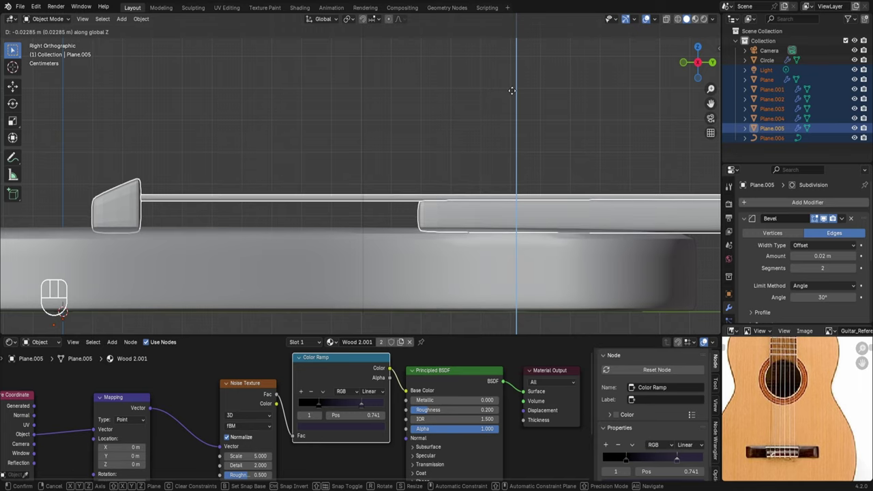
click(512, 91)
click(512, 95)
- Apply Shade Auto Smooth to the bridge
middle_drag(406, 149, 487, 72)
scroll(306, 217, down, 2)
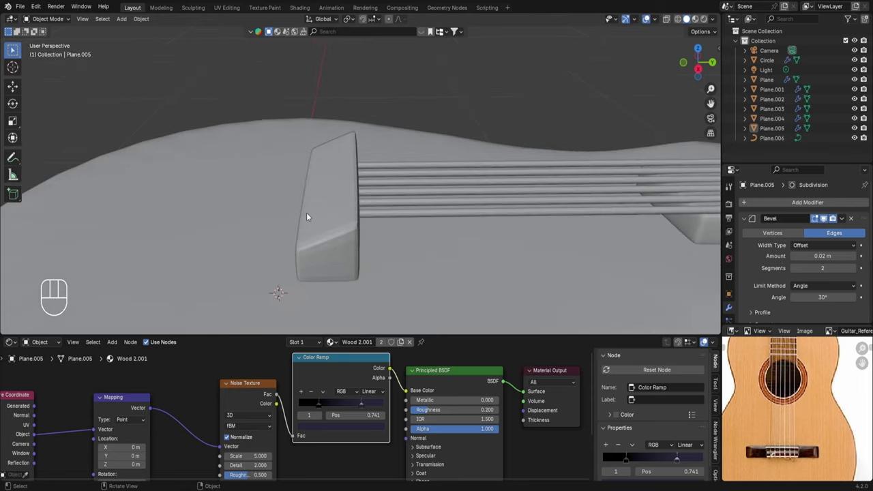
click(308, 217)
right_click(323, 208)
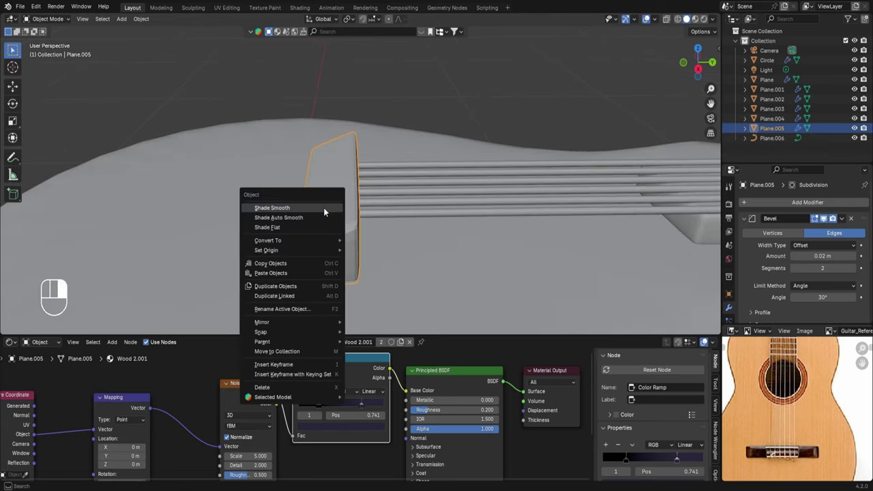
click(314, 217)
- Apply Shade Auto Smooth to the neck and to the nut
shift+middle_drag(313, 215, 270, 227)
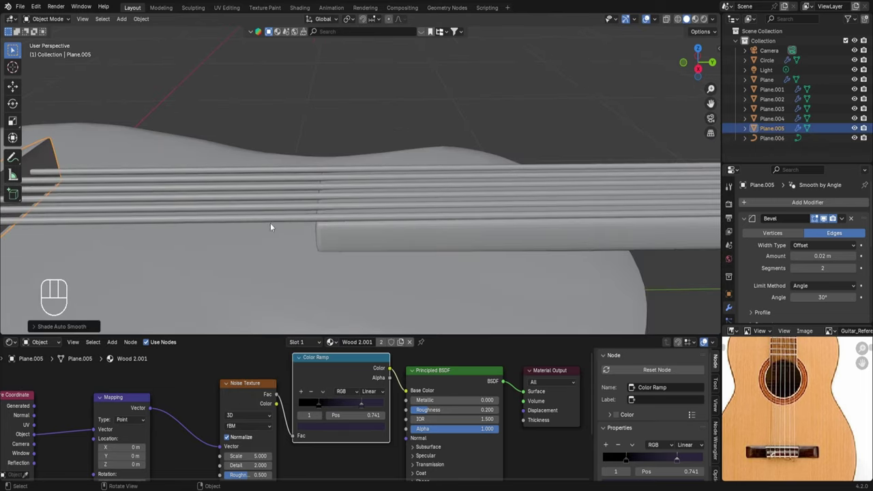
click(379, 237)
right_click(377, 236)
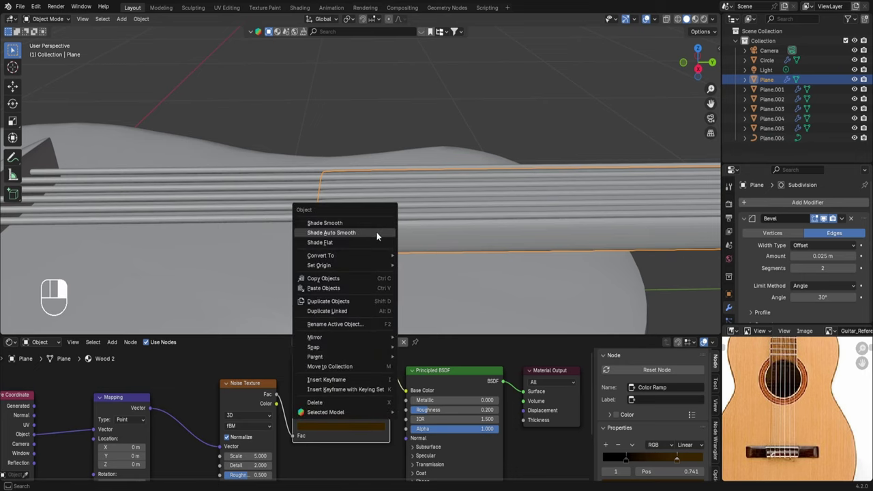
click(373, 232)
shift+middle_drag(374, 232, 92, 210)
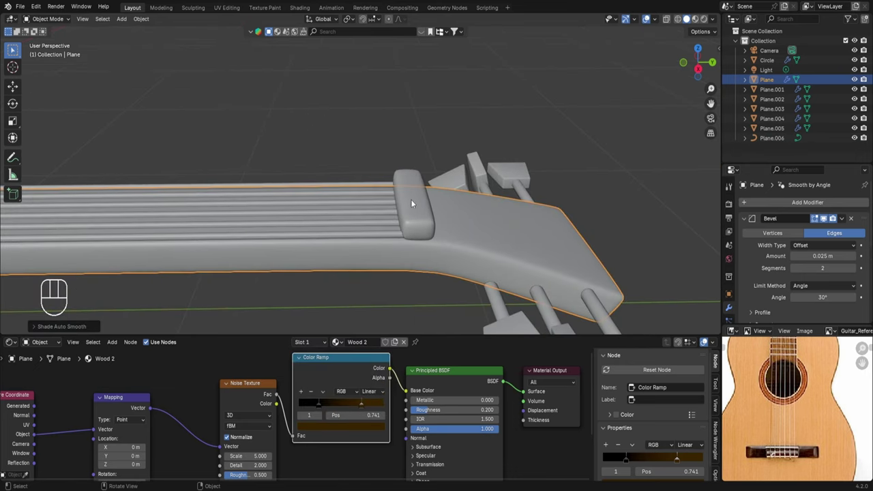
click(418, 215)
right_click(413, 201)
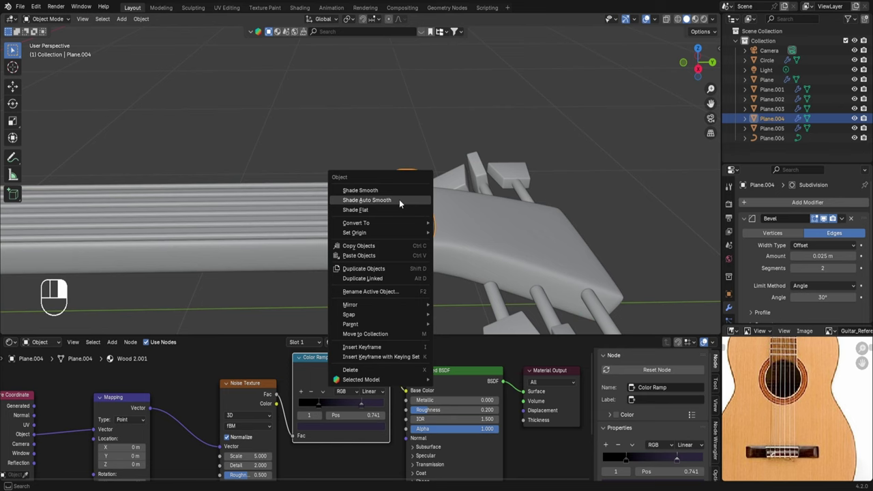
click(399, 199)
- Check the whole guitar in rendered shading and through the scene camera, and return to solid shading
scroll(392, 145, down, 5)
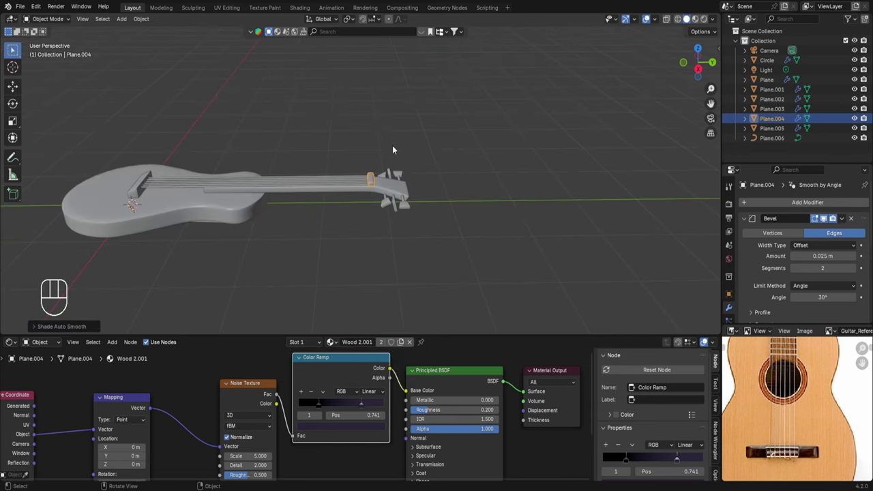
click(704, 18)
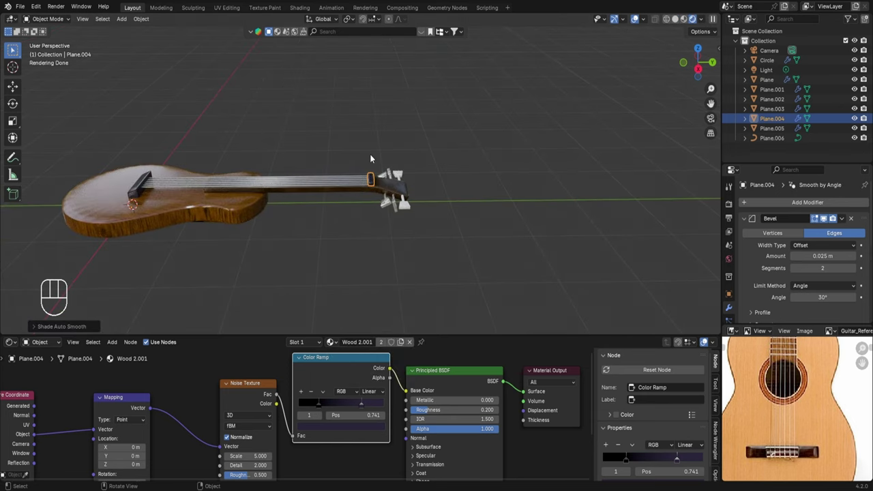
key(KP_0)
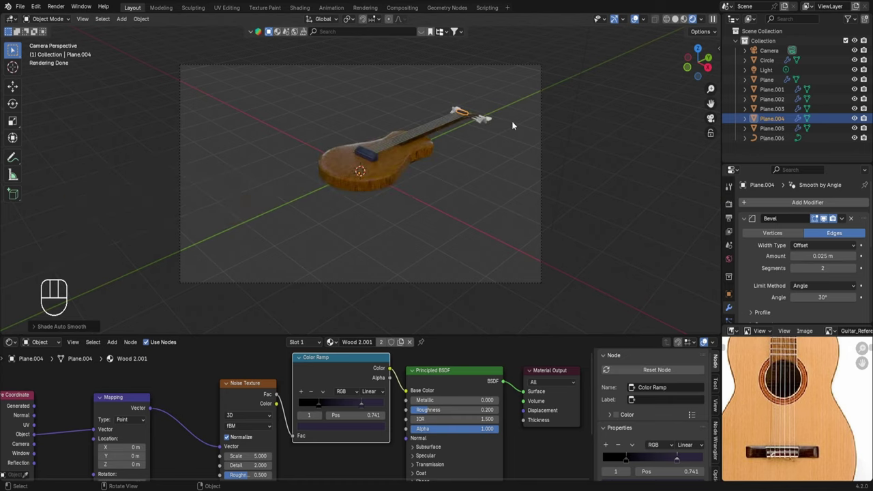
click(675, 20)
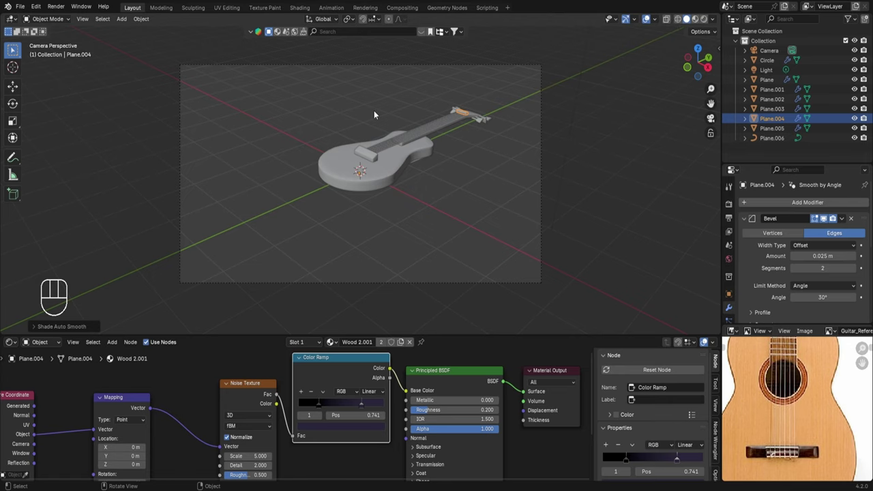
- Add a mesh plane beneath the guitar and scale it by 10 in Edit Mode as a floor
key(shift+a)
mouse_move(365, 122)
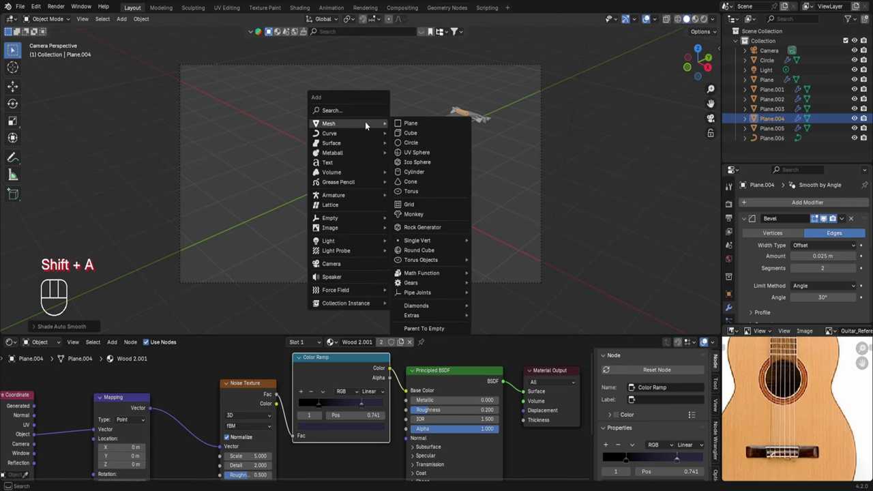
click(417, 123)
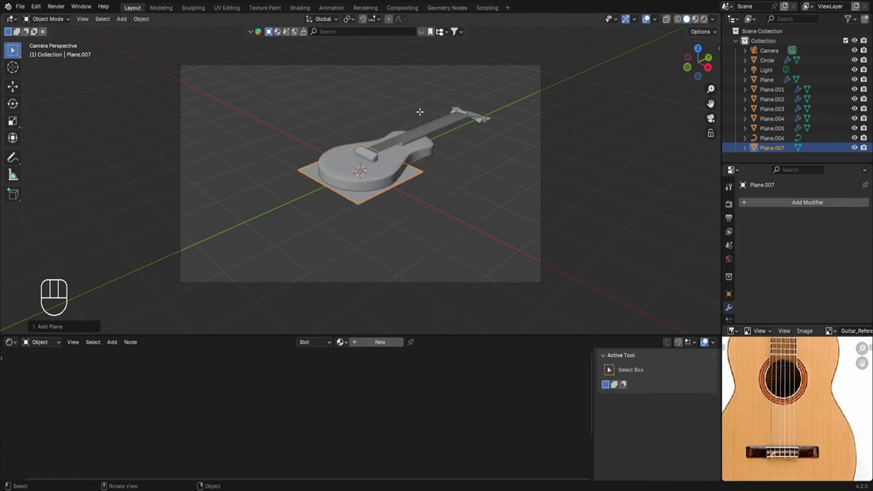
key(Tab)
key(s)
key(KP_1)
key(KP_0)
key(KP_Enter)
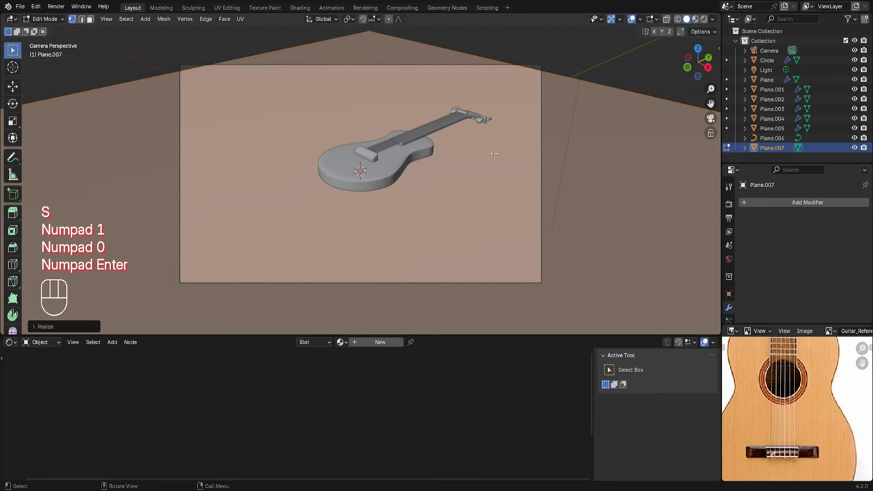
- Extrude the floor plane's edge beyond the guitar's headstock straight up along Z to form a tall back wall
scroll(504, 150, down, 5)
key(2)
middle_drag(475, 146, 641, 119)
key(alt+a)
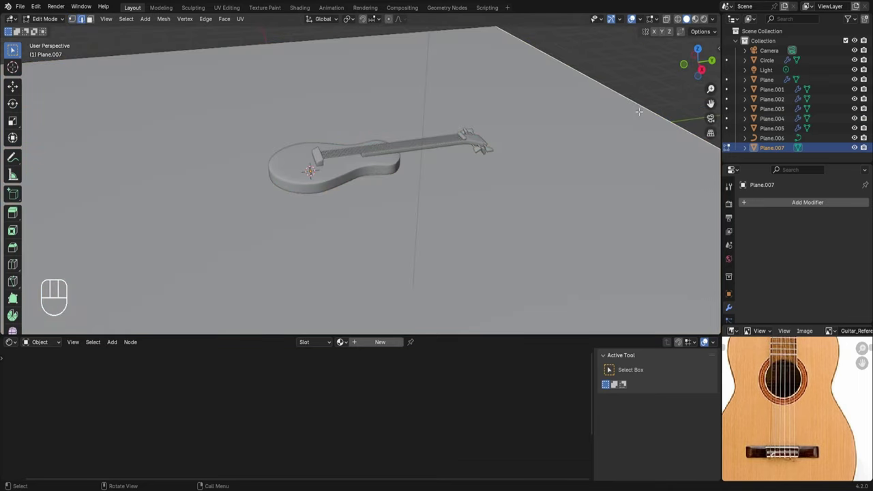
scroll(621, 95, down, 5)
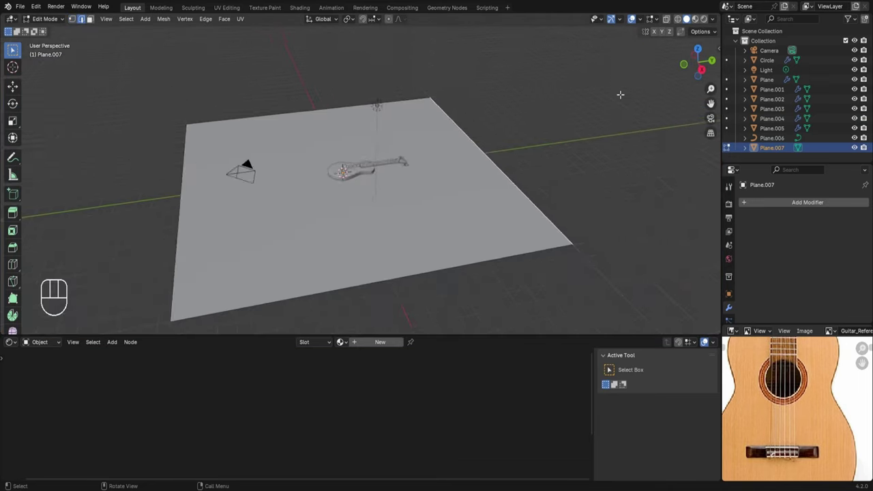
click(493, 191)
key(e)
key(z)
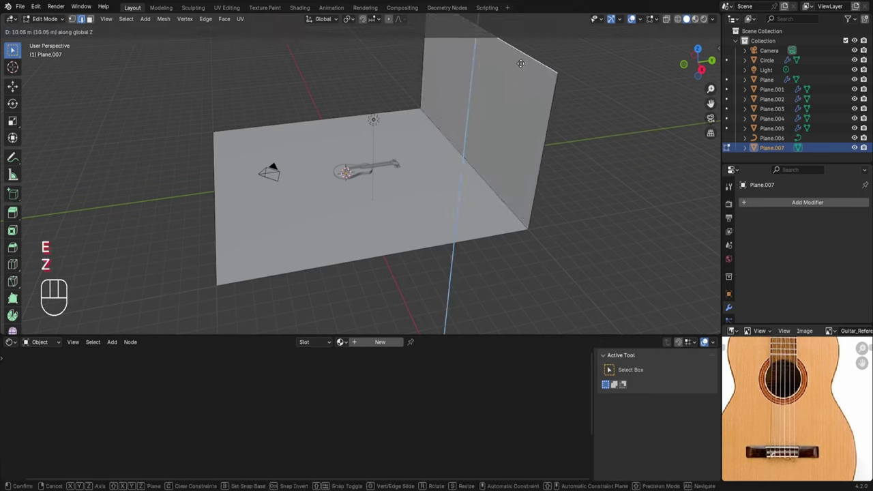
click(520, 62)
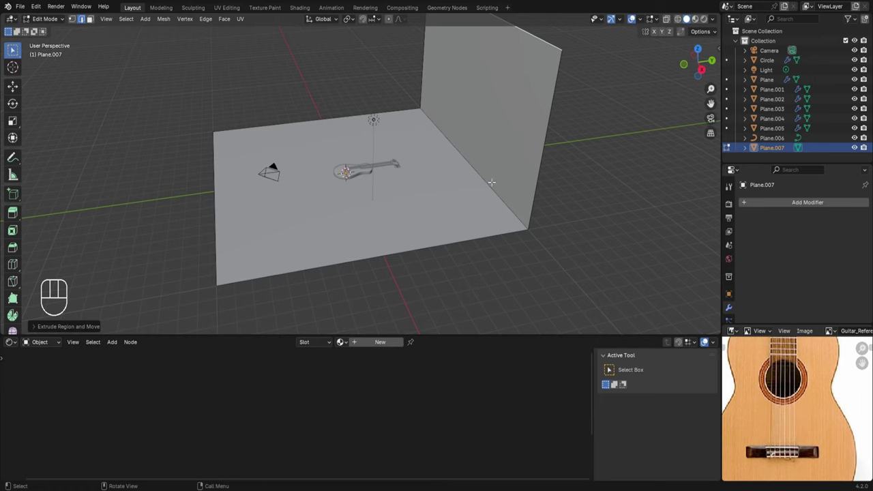
- Bevel the edge between the floor and the back wall about 2.45 m with about 10 segments into a smooth curve
click(492, 182)
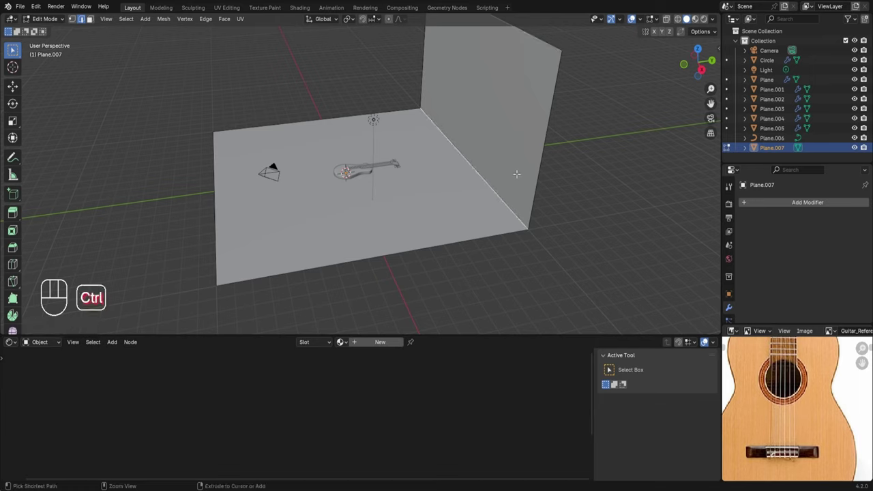
key(ctrl+b)
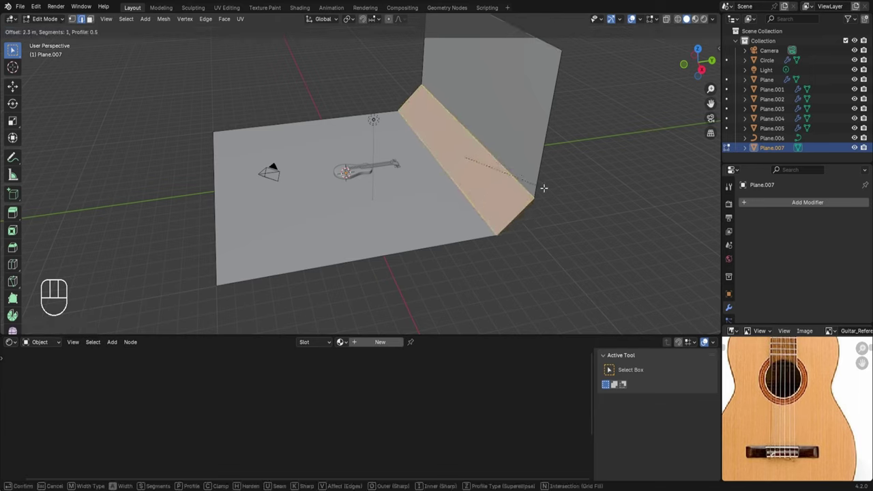
scroll(543, 188, up, 8)
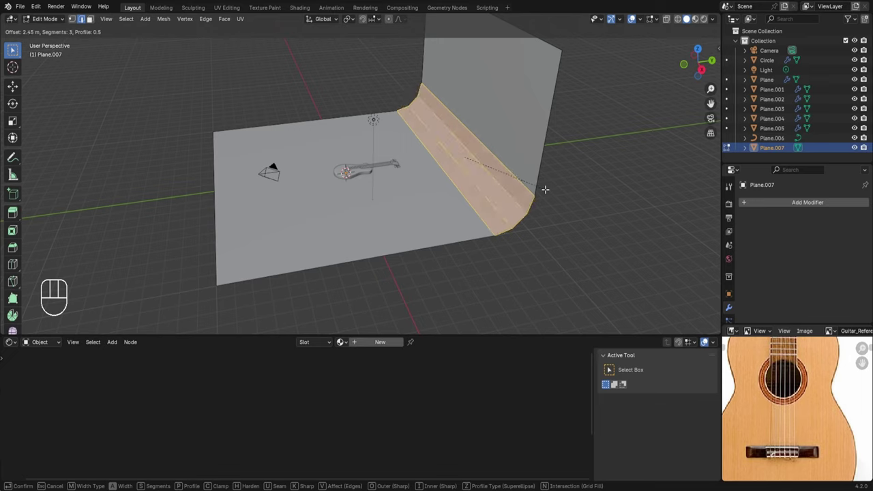
scroll(545, 189, up, 4)
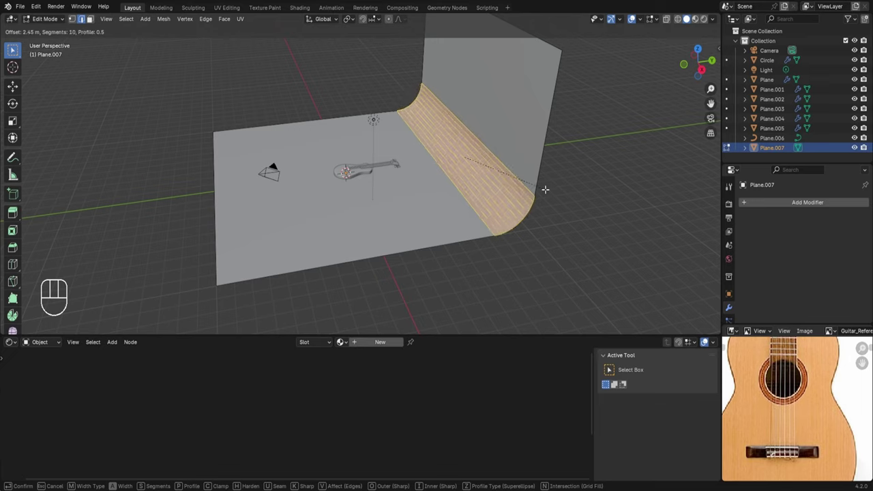
click(543, 194)
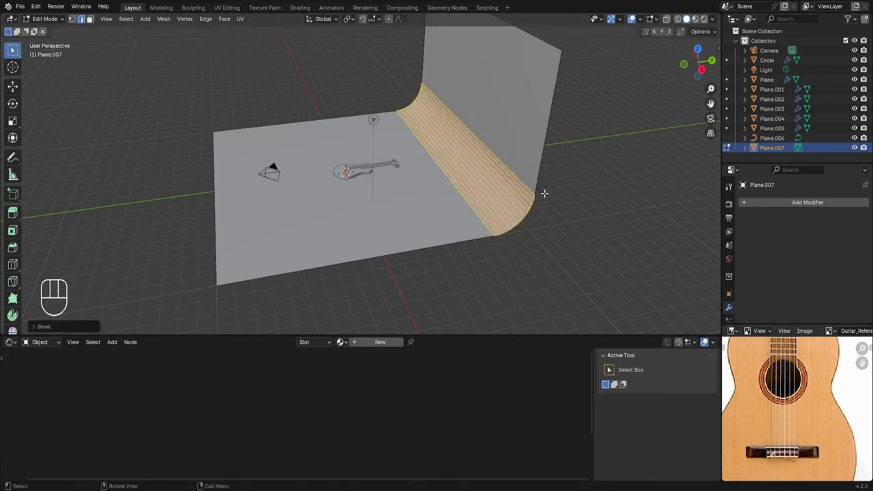
- Return to Object Mode and apply Shade Auto Smooth to the curved backdrop
key(Tab)
right_click(517, 112)
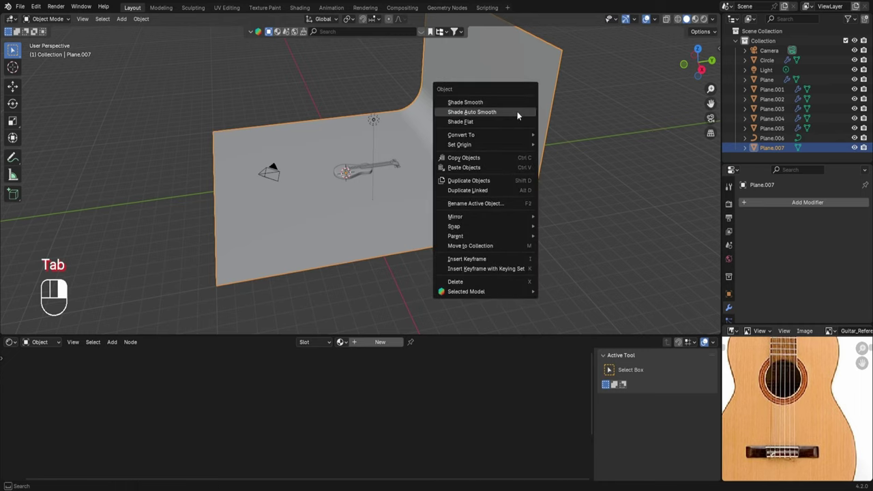
click(517, 111)
scroll(380, 182, up, 4)
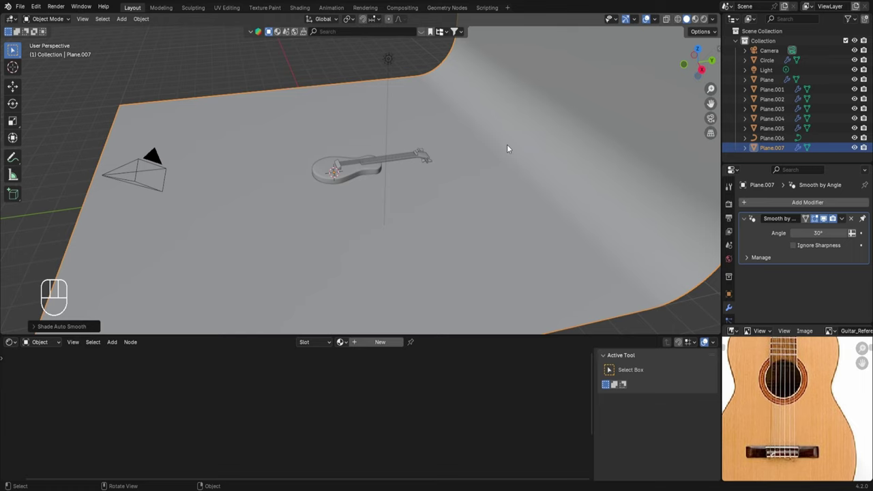
- Select all the guitar parts together, leaving the backdrop, light and camera out of the selection
key(KP_3)
drag(279, 100, 430, 159)
middle_drag(430, 159, 427, 109)
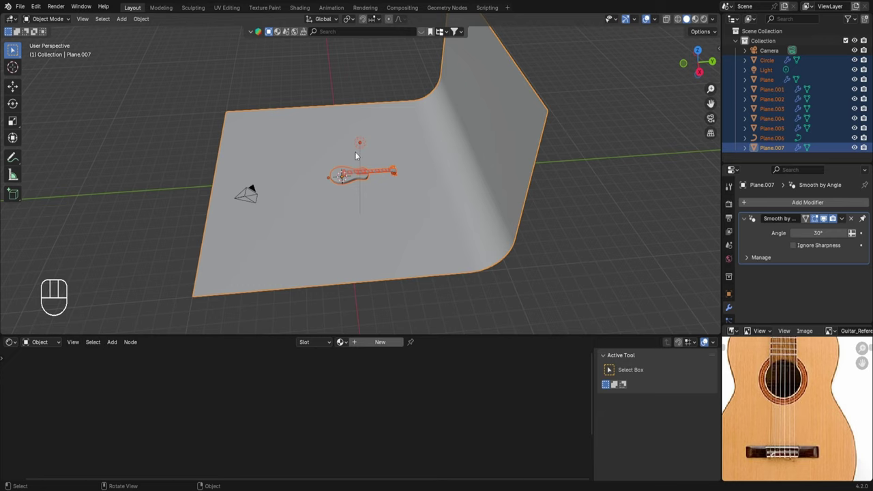
key(ctrl)
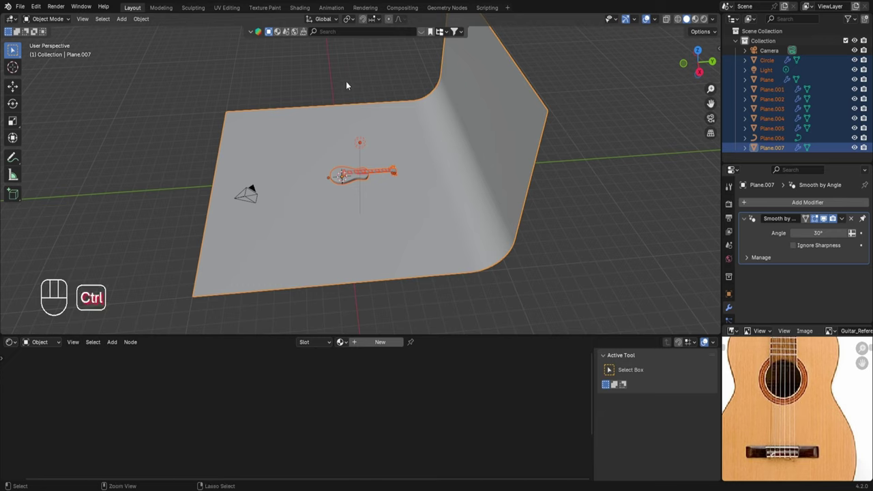
ctrl+drag(345, 84, 432, 114)
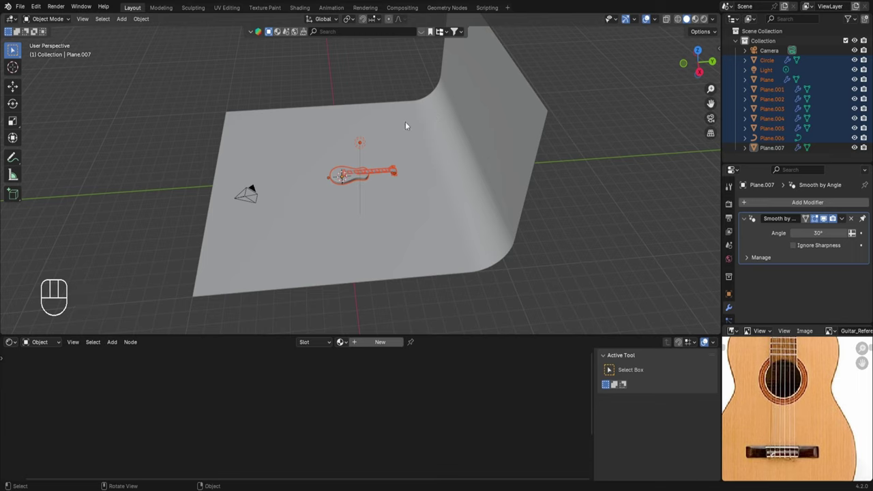
scroll(405, 123, up, 3)
key(ctrl)
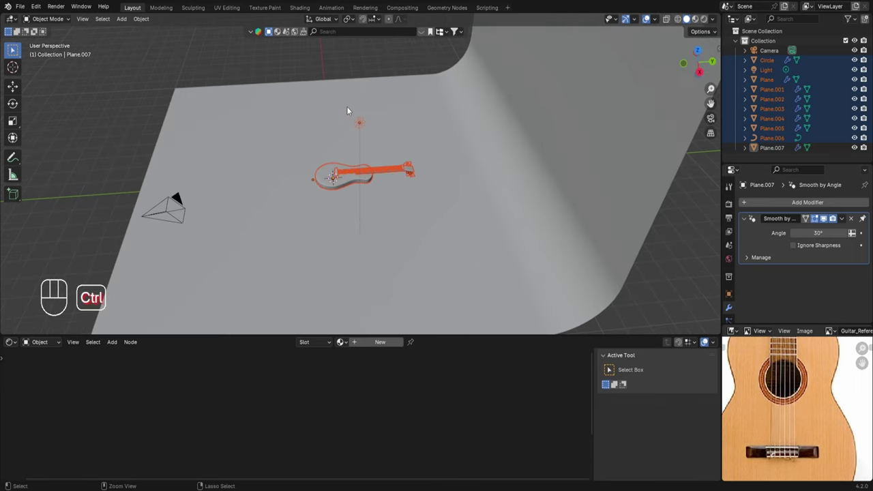
ctrl+drag(346, 107, 373, 130)
scroll(415, 186, up, 1)
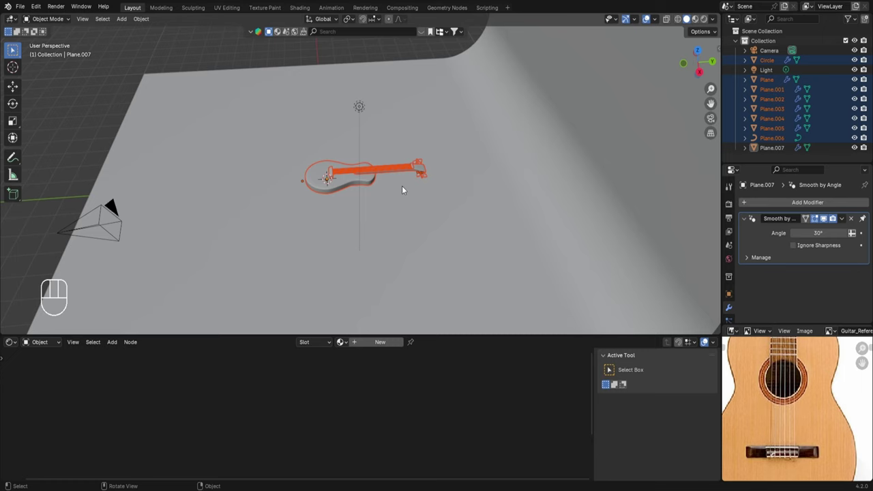
- In right side view with wireframe shading, rotate the selected guitar parts so the neck tilts steeply upward toward the wall
key(KP_3)
shift+middle_drag(403, 189, 437, 193)
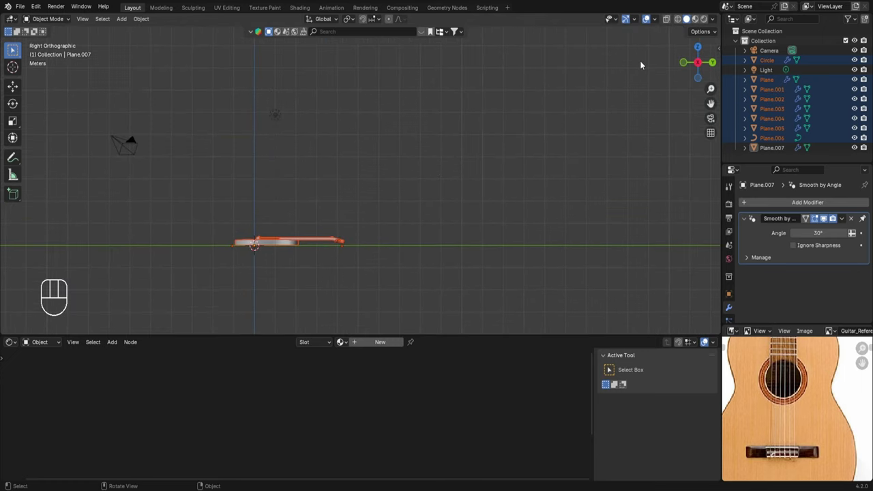
click(678, 21)
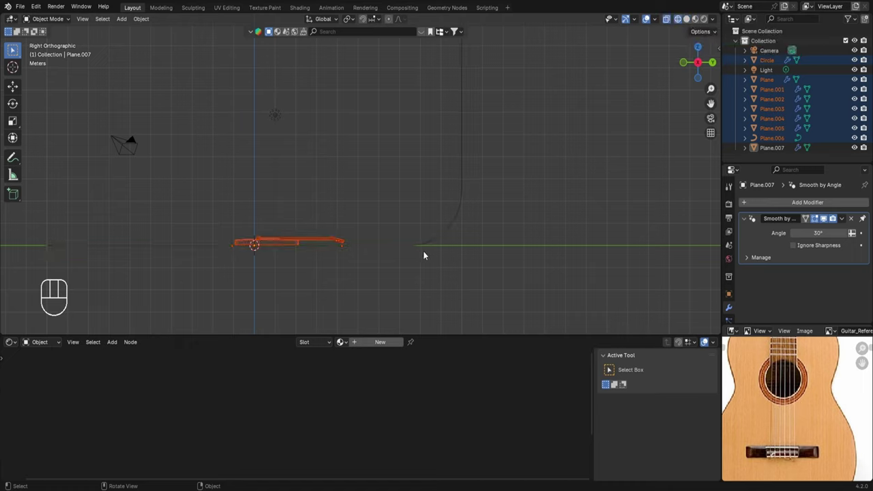
key(r)
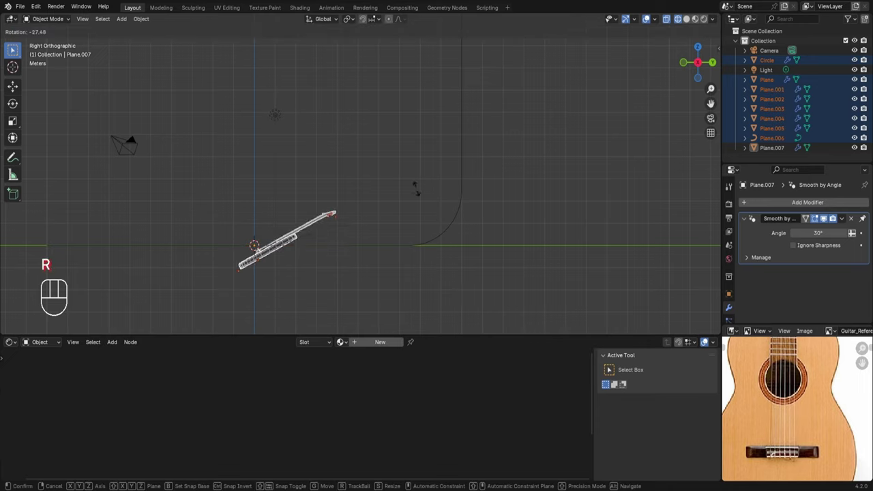
click(388, 247)
- Move the tilted guitar so its body rests on the floor and its headstock leans against the back wall
key(g)
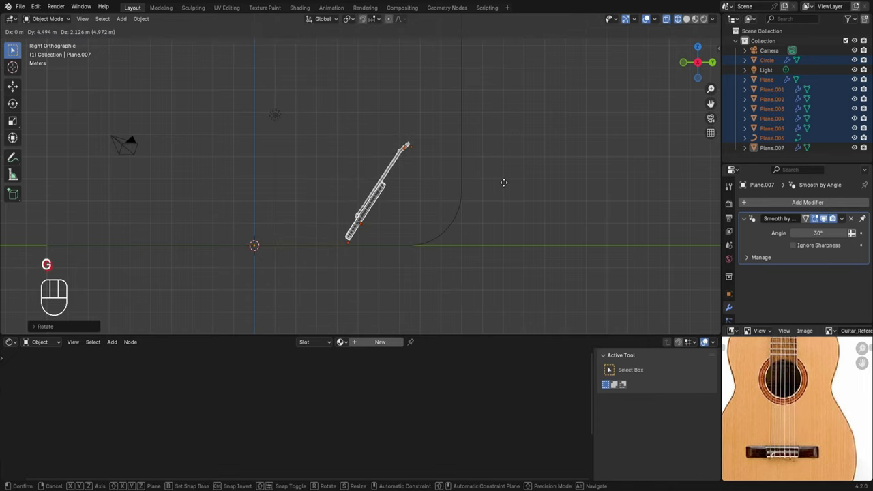
click(539, 180)
key(g)
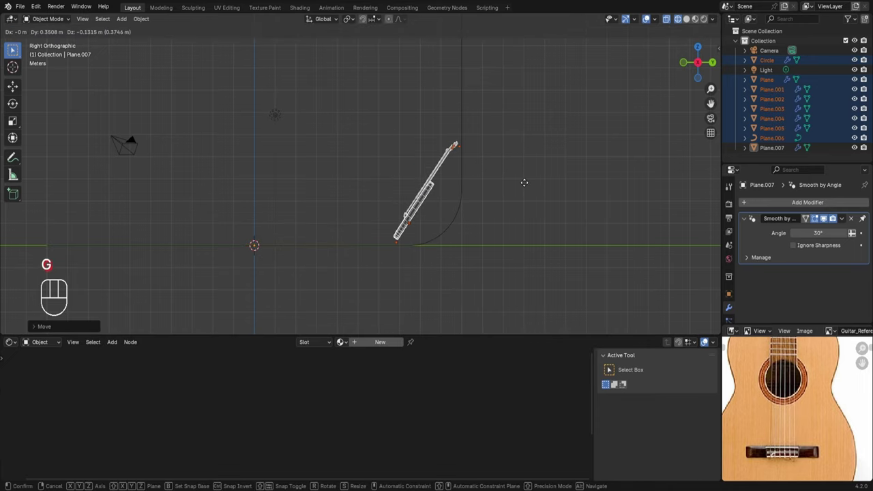
click(533, 197)
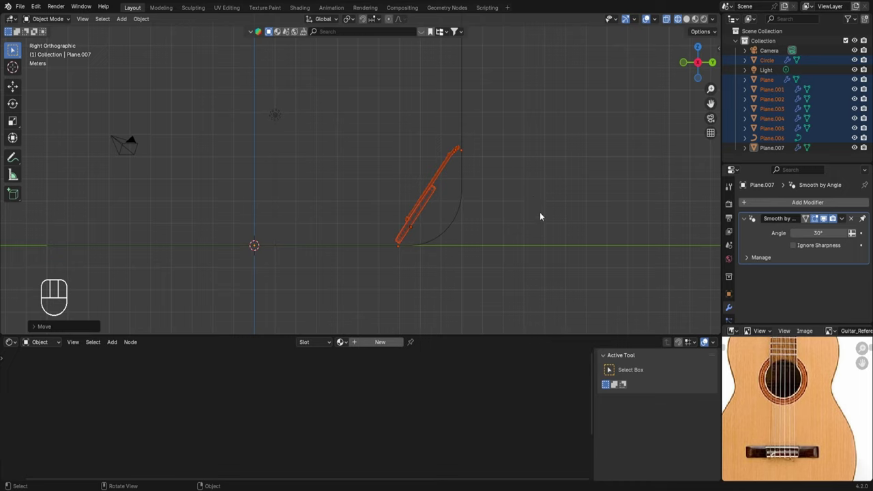
- Scale the guitar up slightly and reposition it so it still rests on the floor and leans against the wall
key(s)
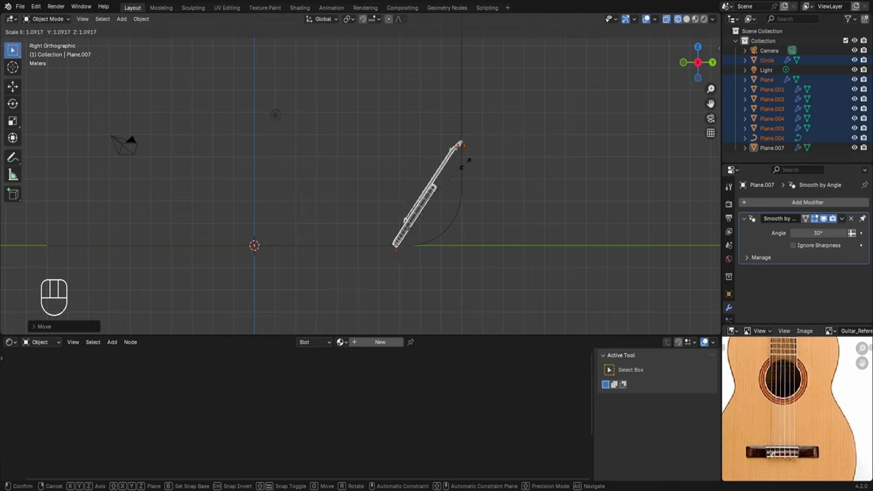
key(g)
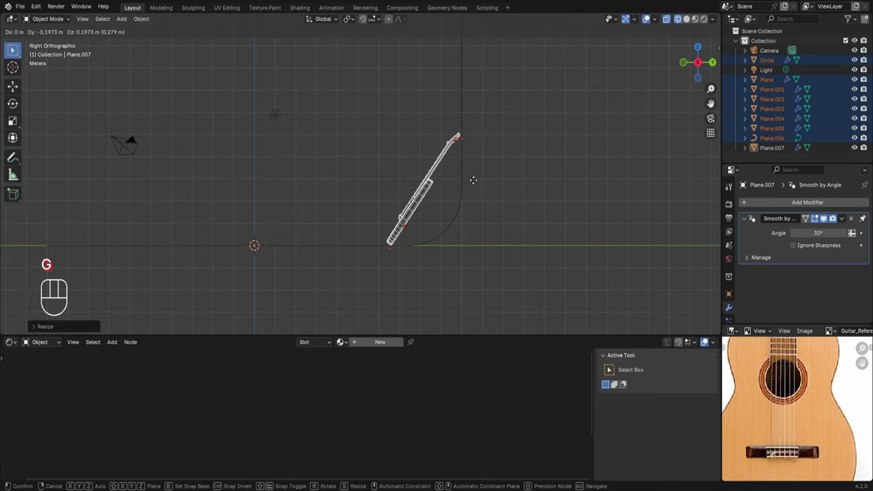
click(472, 181)
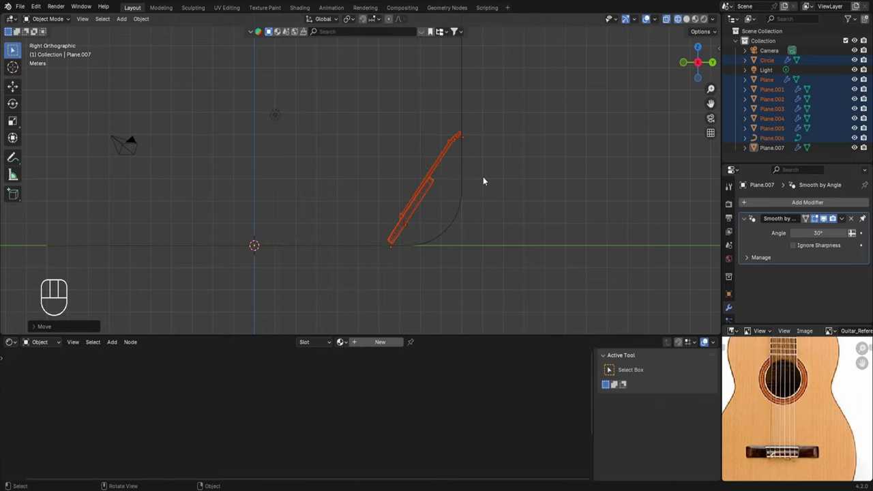
- In solid shading, lock the camera to the view, reframe it so the guitar is centred from the front, and unlock it
key(KP_0)
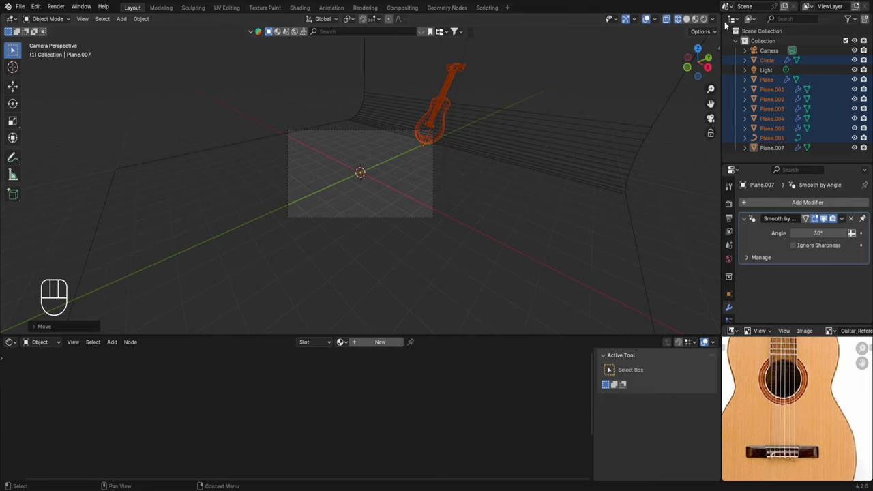
click(687, 19)
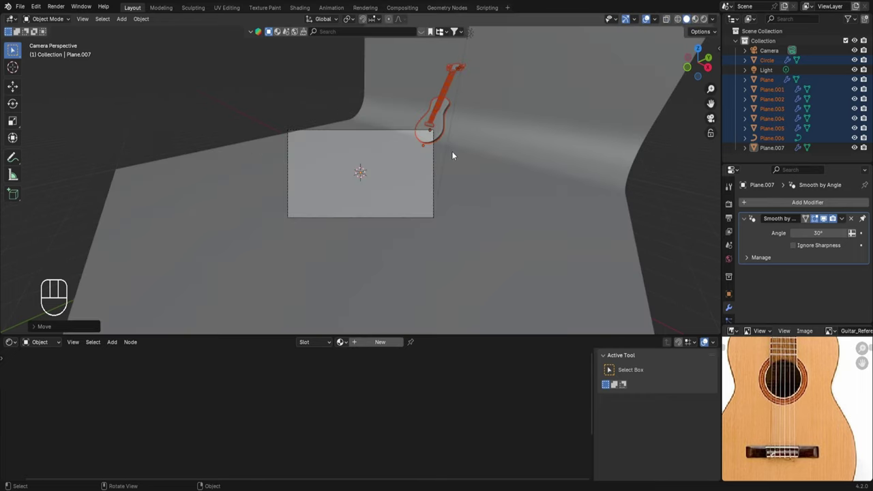
click(710, 135)
middle_drag(467, 181, 394, 166)
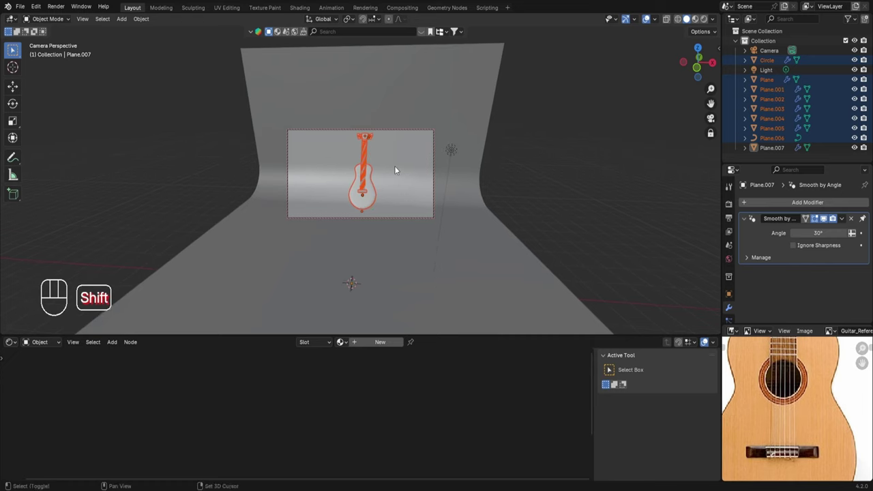
click(710, 134)
scroll(535, 162, up, 5)
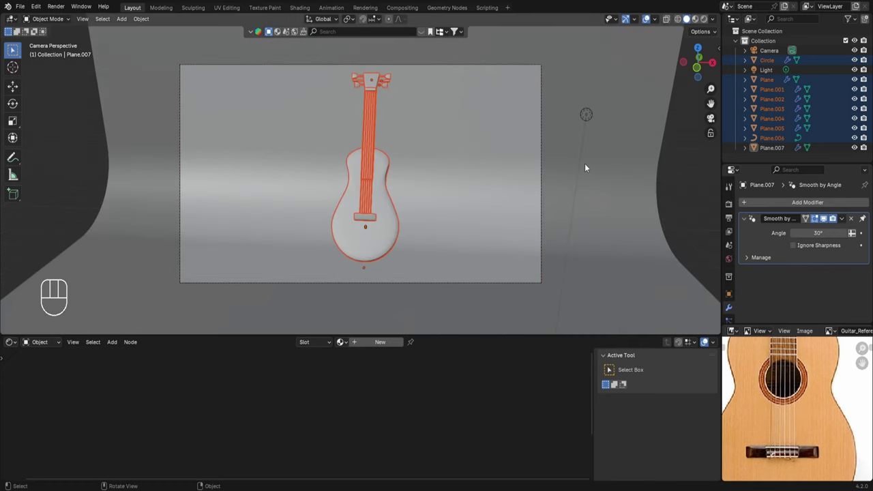
- Switch to rendered shading with Scene World lighting enabled, and deselect all objects
click(702, 19)
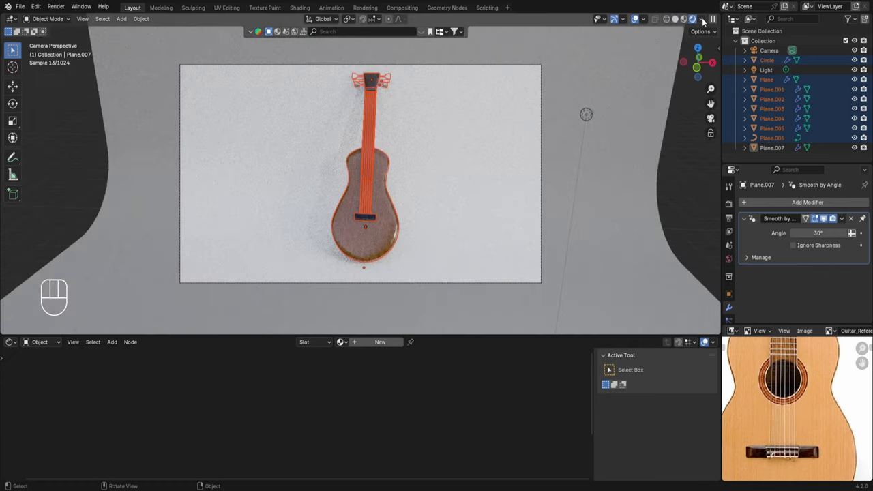
click(703, 21)
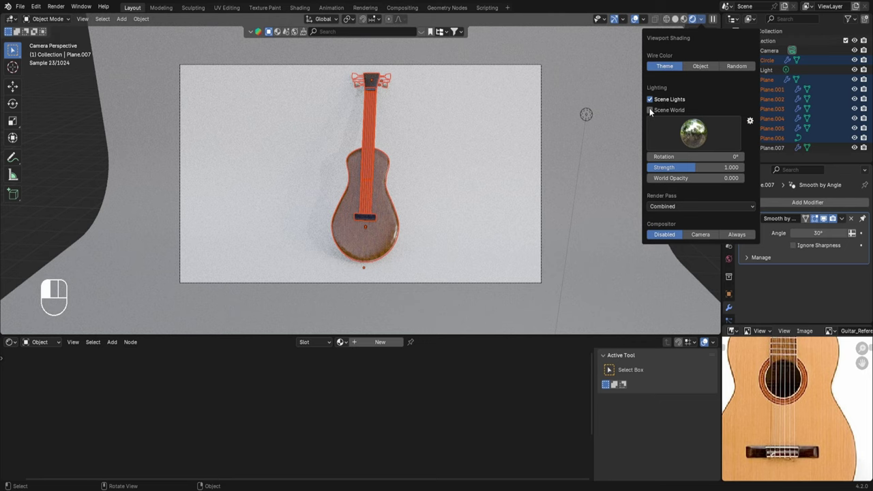
click(650, 110)
click(45, 172)
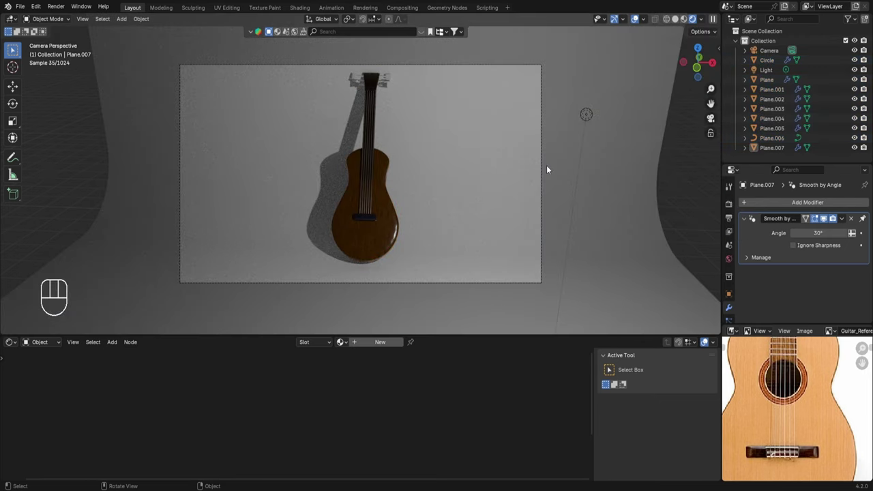
- From the top view, move the light in front of the guitar's right side, at about X 2.3 m, Y 5 m
click(587, 115)
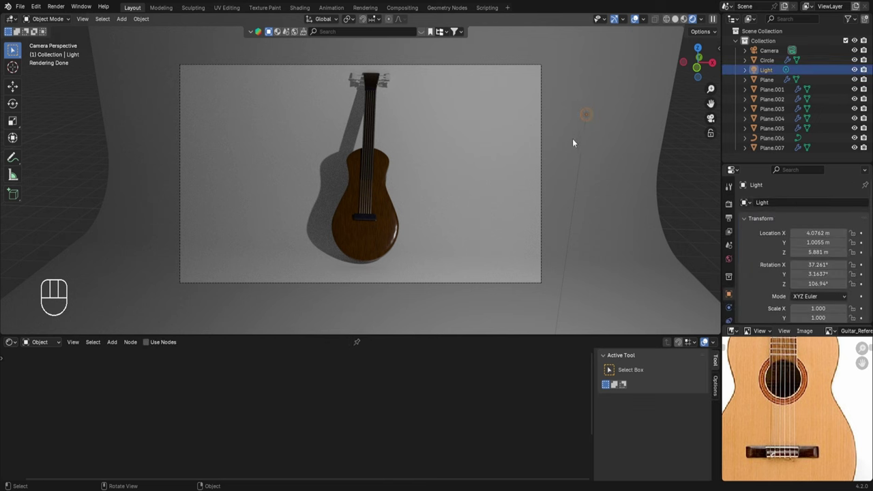
key(KP_7)
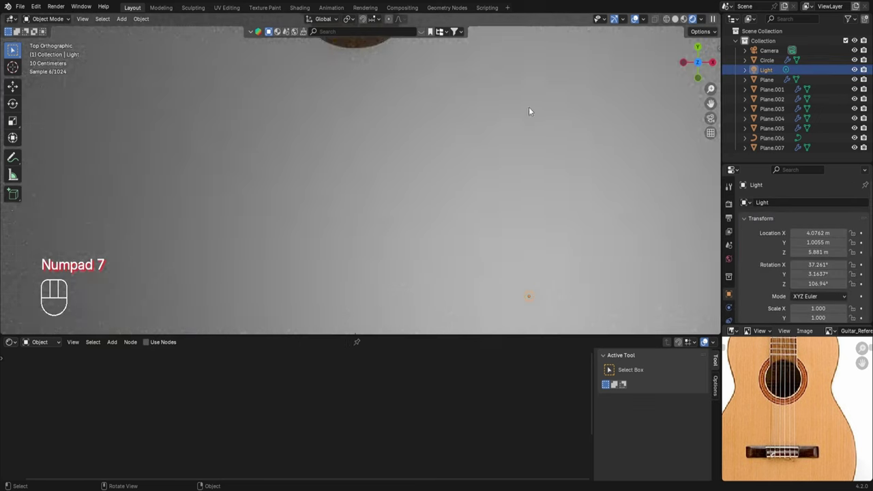
key(g)
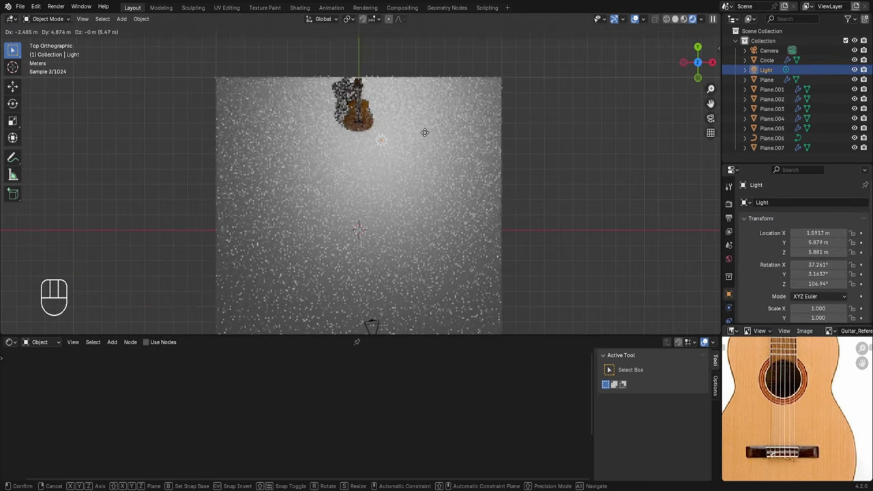
click(432, 141)
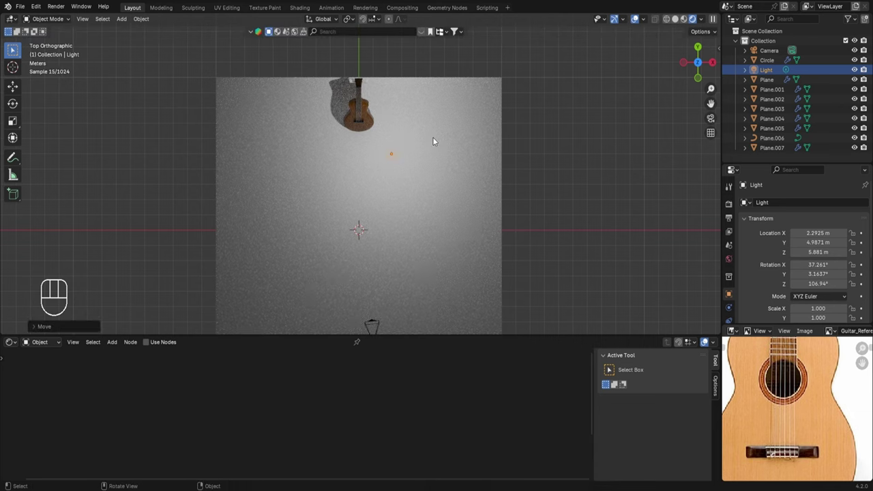
- Duplicate the light along the X axis to the guitar's other side, at about X -3.25 m
key(shift+d)
key(x)
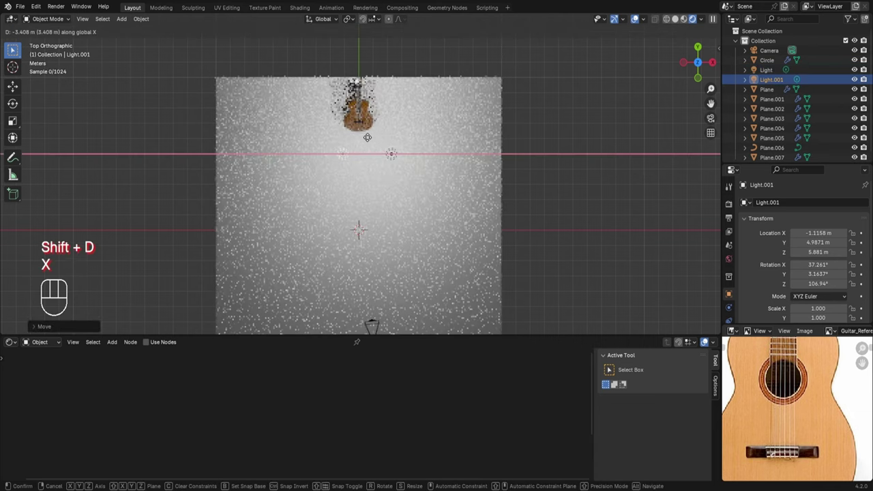
click(355, 136)
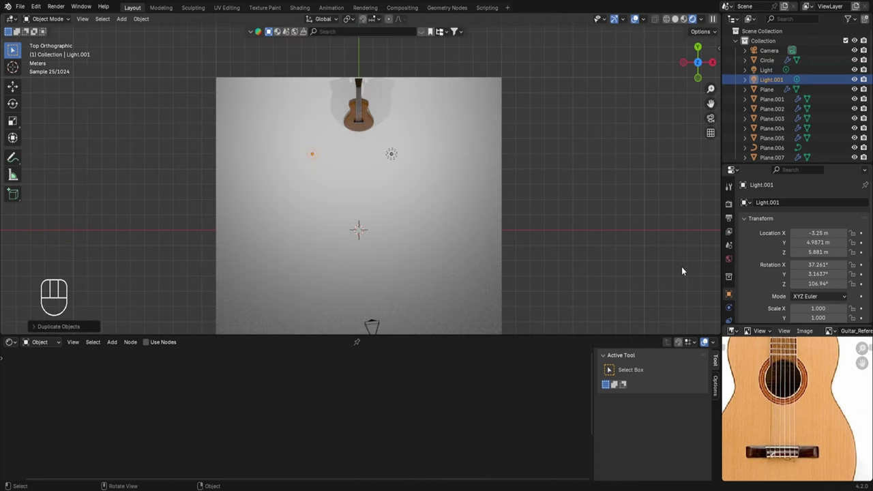
- Give the duplicated light a blue-violet colour with hue about 0.65 and saturation about 0.77
click(728, 296)
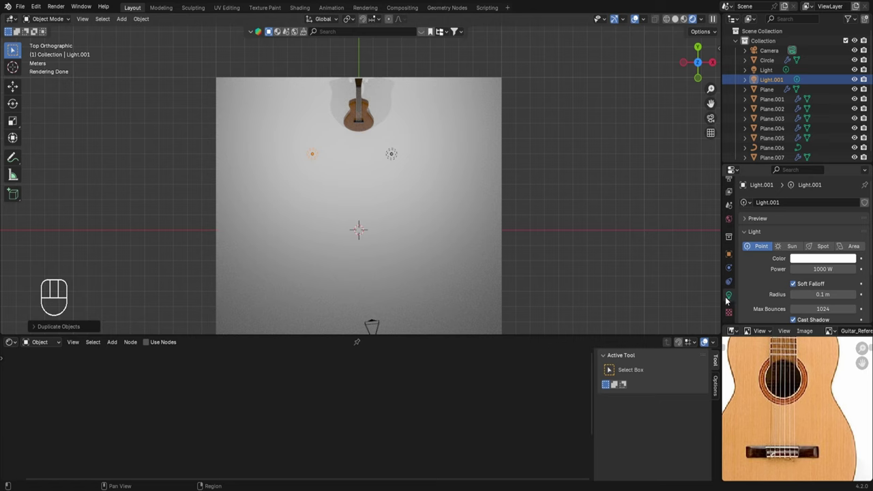
click(806, 259)
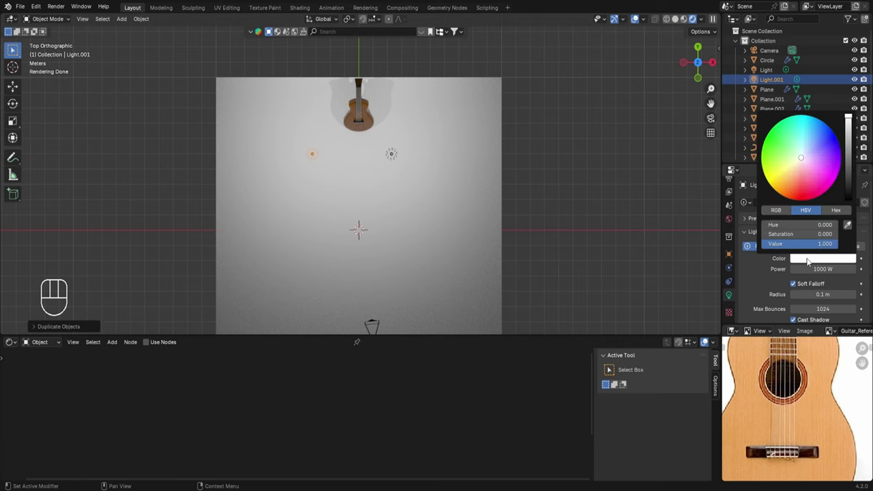
click(793, 158)
drag(784, 224, 812, 224)
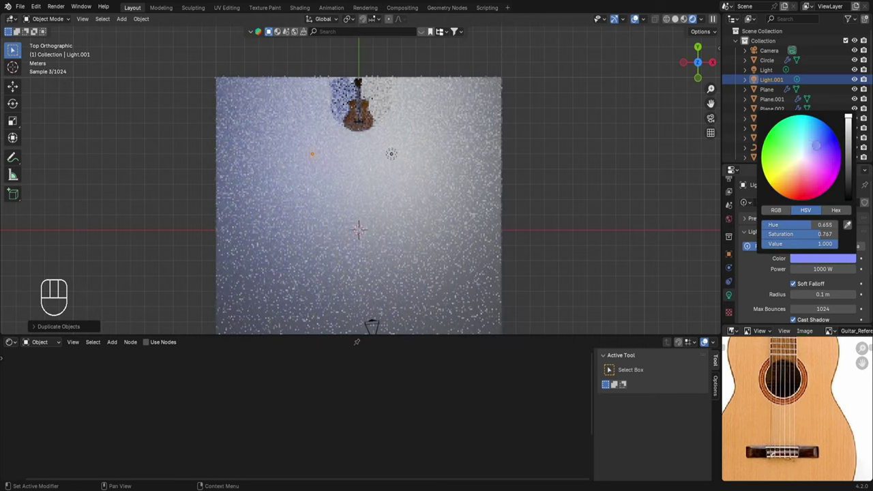
click(822, 259)
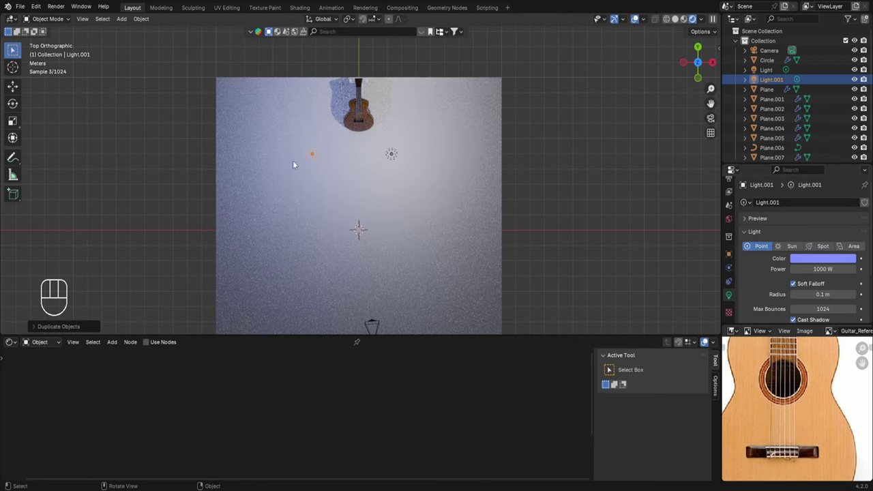
- Change the original light on the guitar's right to a pale pink colour
click(391, 154)
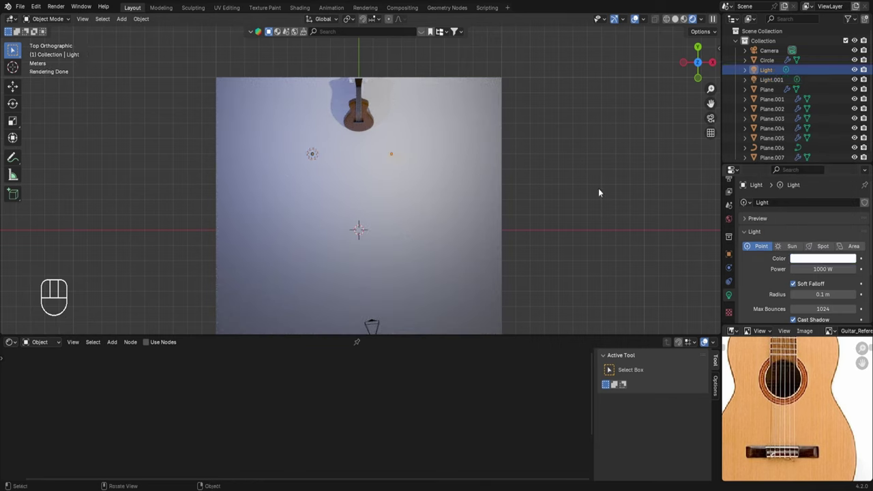
click(812, 259)
click(805, 160)
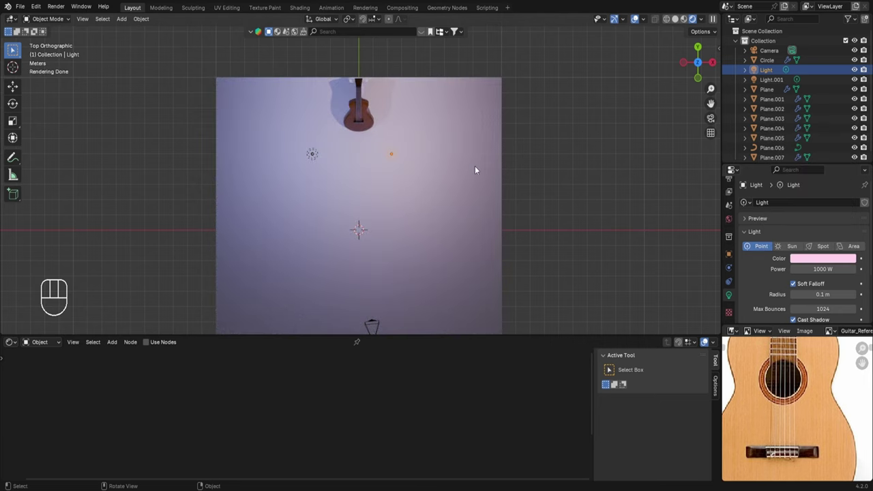
- In camera view, set the power of both the pink light and the blue light to 400 W
key(KP_0)
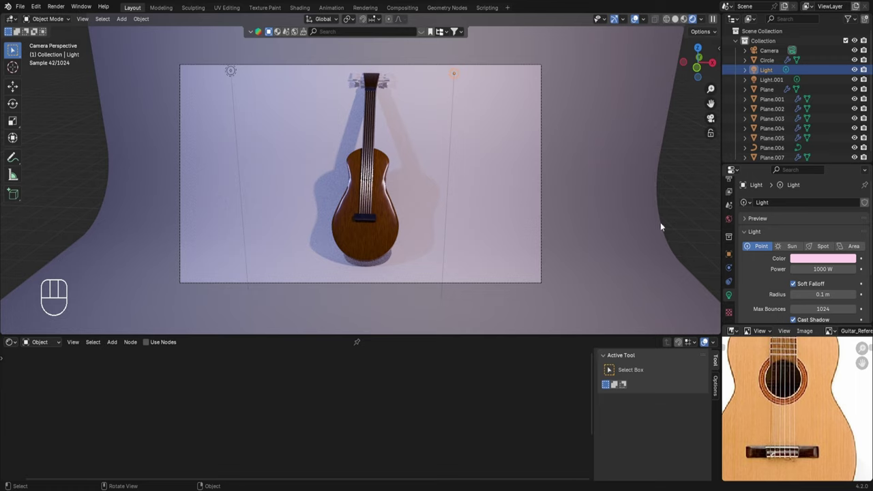
click(816, 269)
text(400)
click(598, 200)
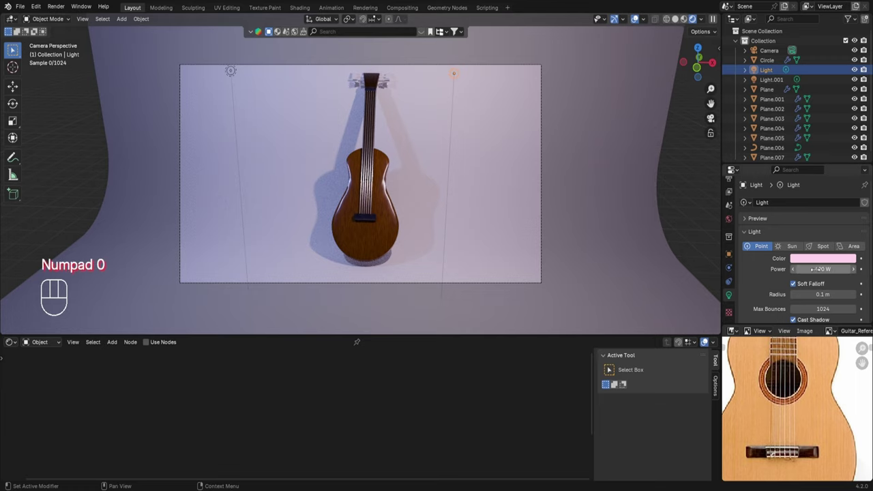
click(230, 74)
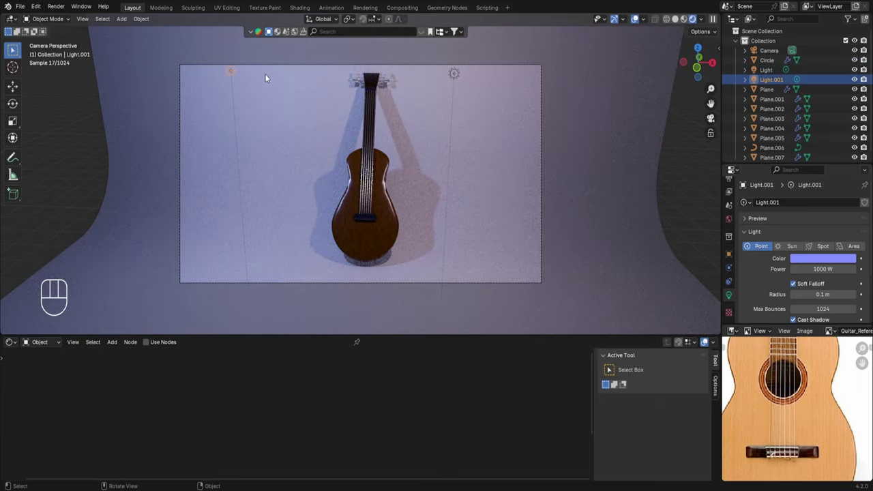
click(813, 270)
text(40)
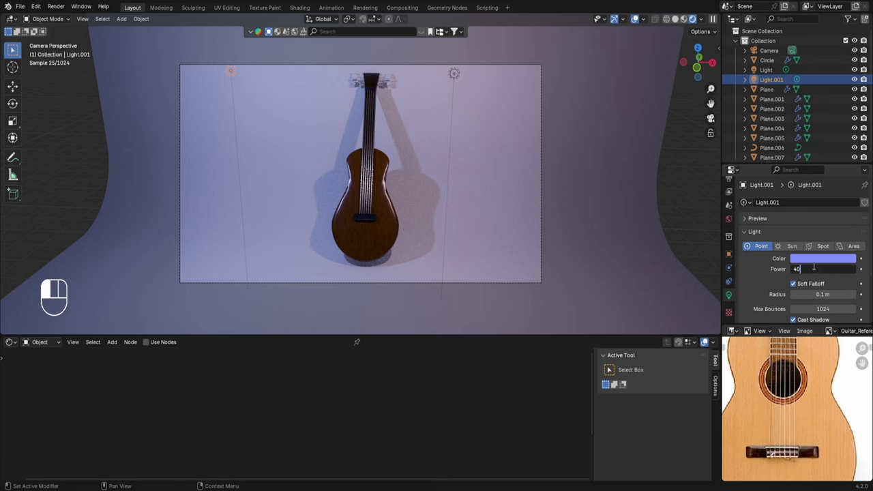
text(0)
key(Return)
- From the top view, duplicate the blue light and place the copy centred in front of the guitar, further from the wall
key(KP_7)
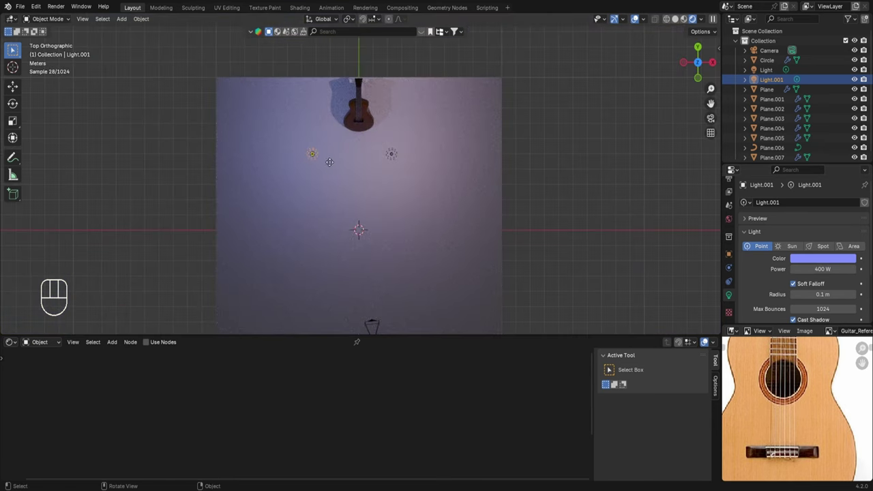
key(shift+d)
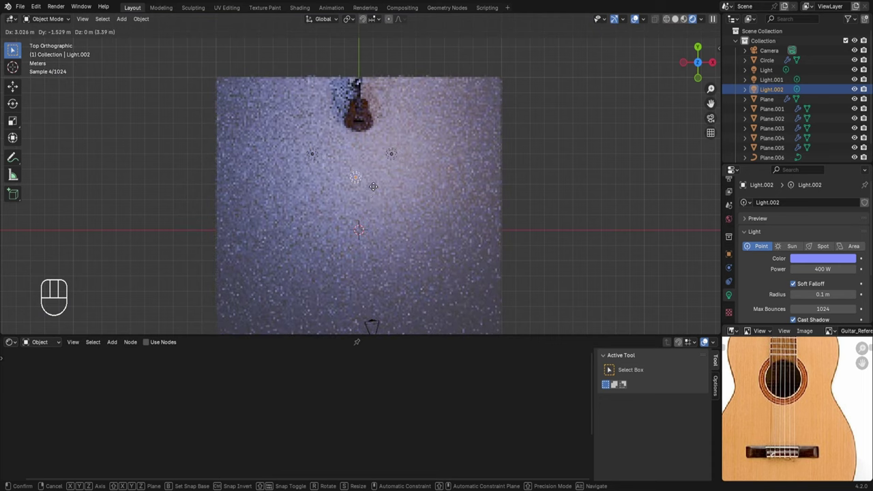
click(371, 193)
- Make the new central light white and set its power to 800 W
click(822, 257)
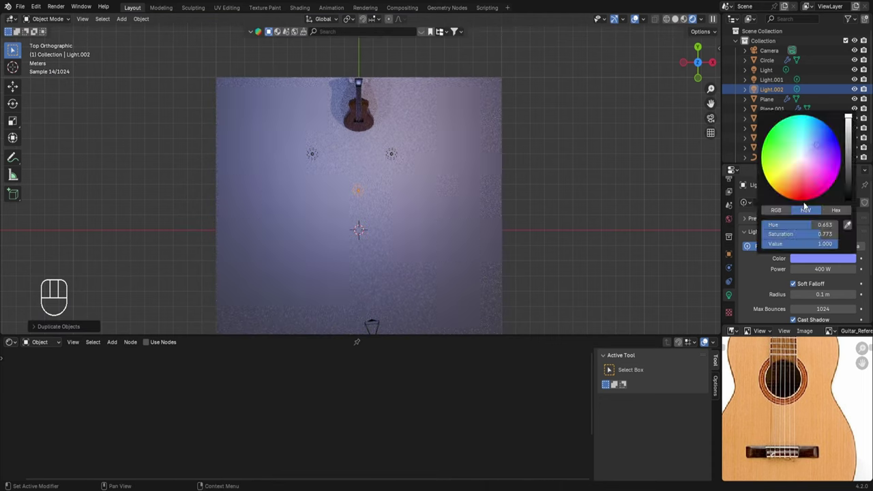
click(803, 157)
click(822, 268)
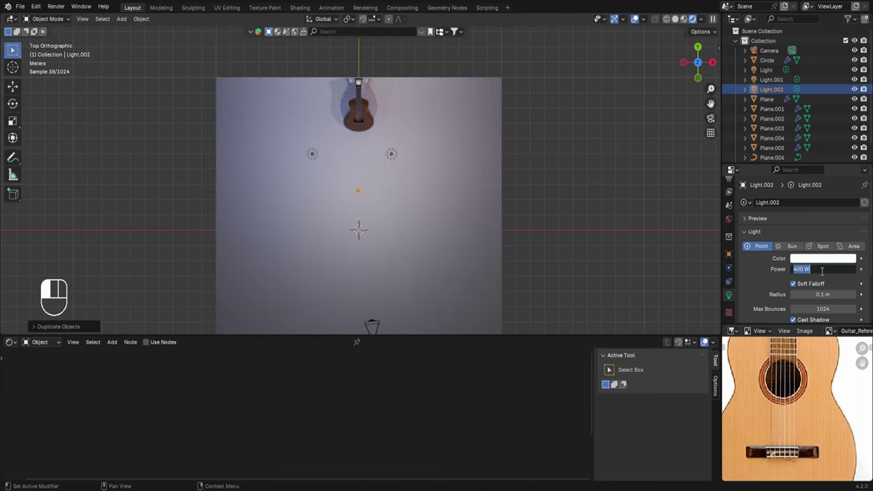
text(800)
key(Return)
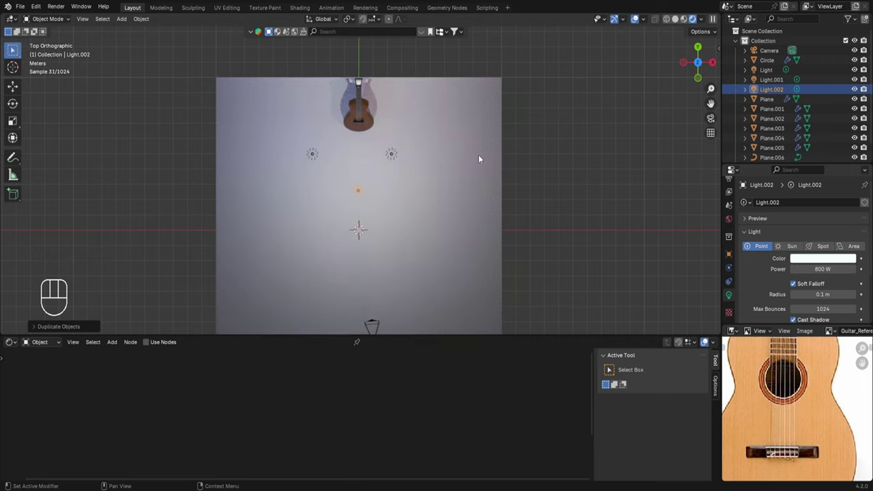
- Select the blue and pink lights together, move them along Y towards the back wall beside the guitar, and return to camera view
scroll(473, 158, up, 2)
click(405, 148)
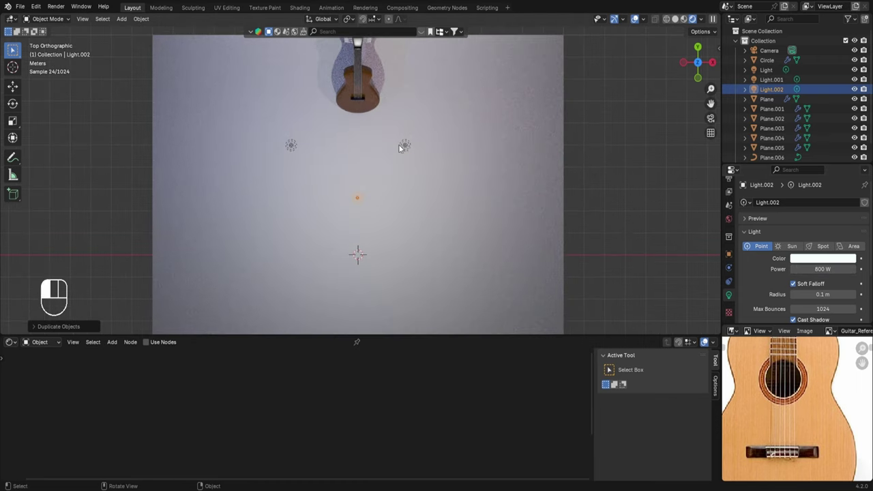
click(292, 145)
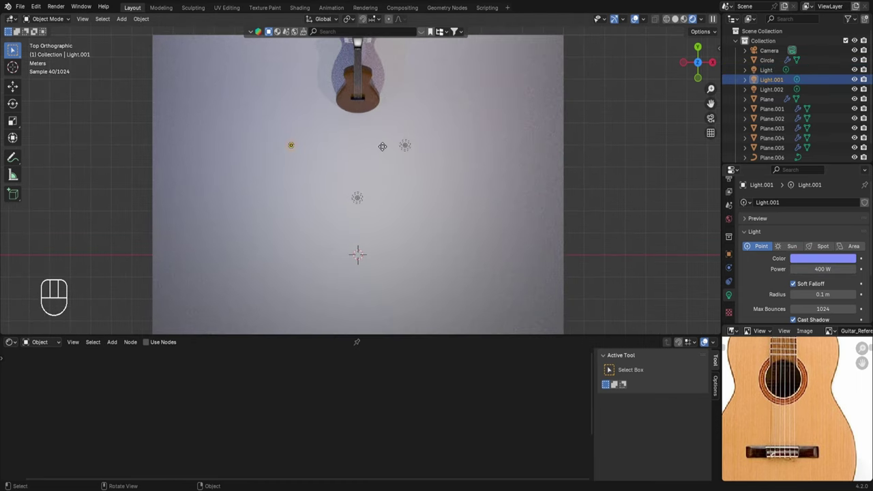
shift+click(406, 148)
key(g)
key(y)
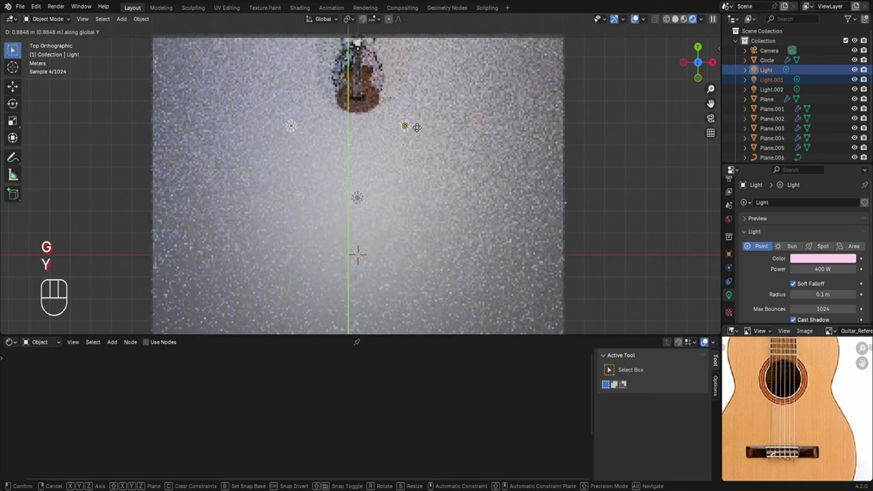
click(426, 110)
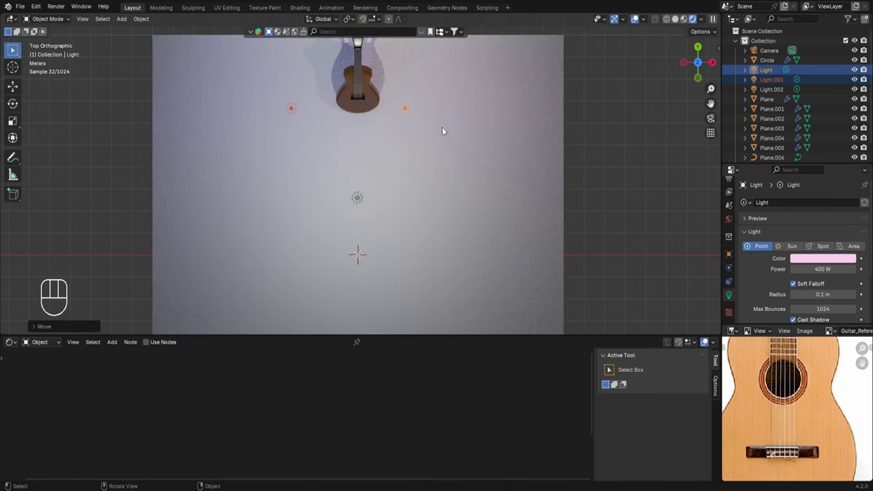
key(KP_0)
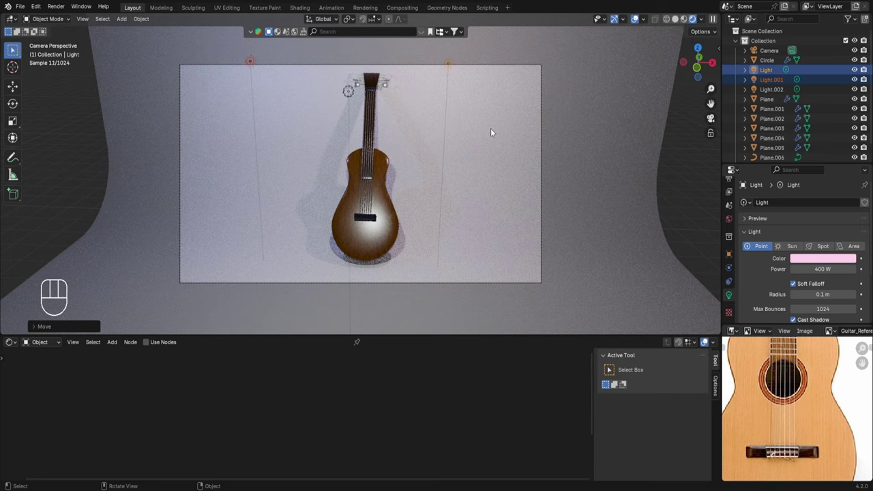
- Add a new material to the curved backdrop with a dark purple base colour, about hue 0.77, saturation 0.77 and value 0.13
click(574, 116)
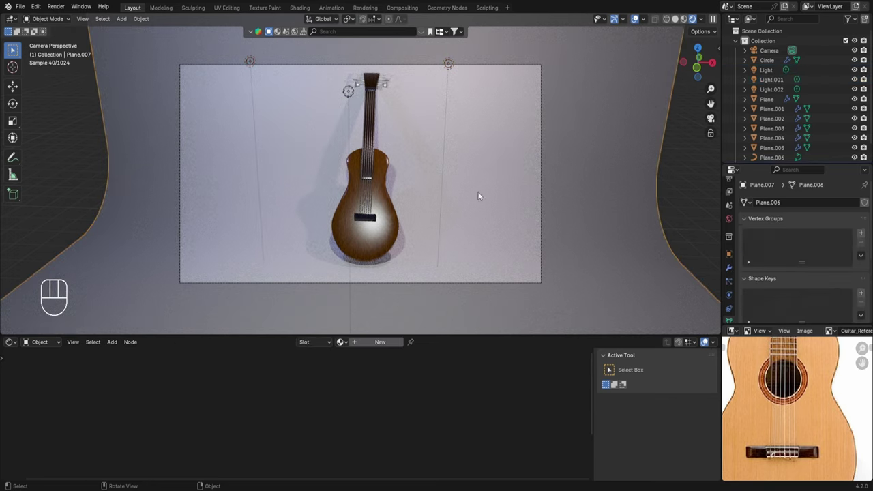
click(394, 342)
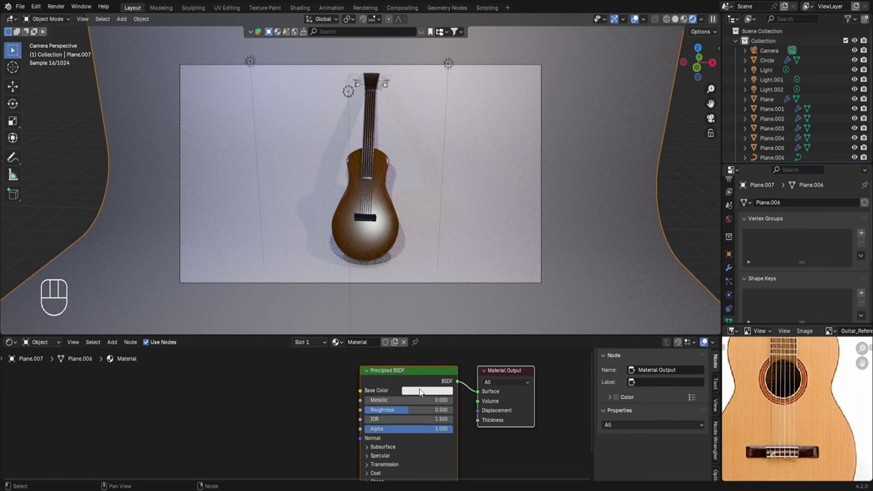
click(420, 391)
mouse_move(483, 271)
mouse_down()
mouse_move(483, 303)
mouse_move(459, 298)
mouse_up()
click(460, 292)
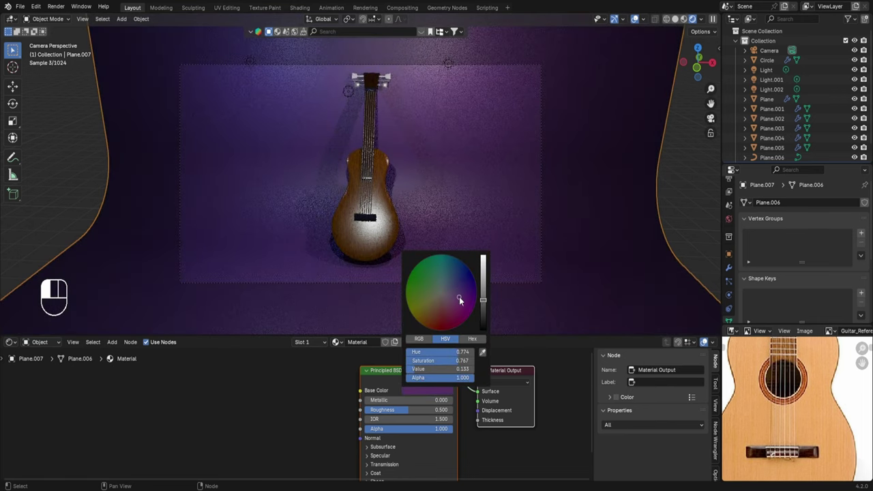
- Set the backdrop material's roughness to 0.8
click(412, 409)
key(BackSpace)
text(0.8)
key(Return)
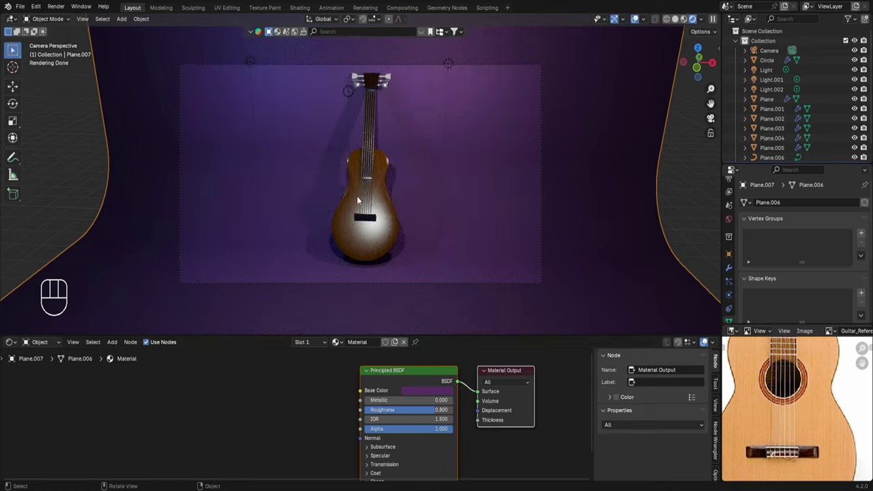
- Lower the central white light about 3 m along Z to the guitar's body and set its power to 1000 W
click(348, 92)
key(g)
key(z)
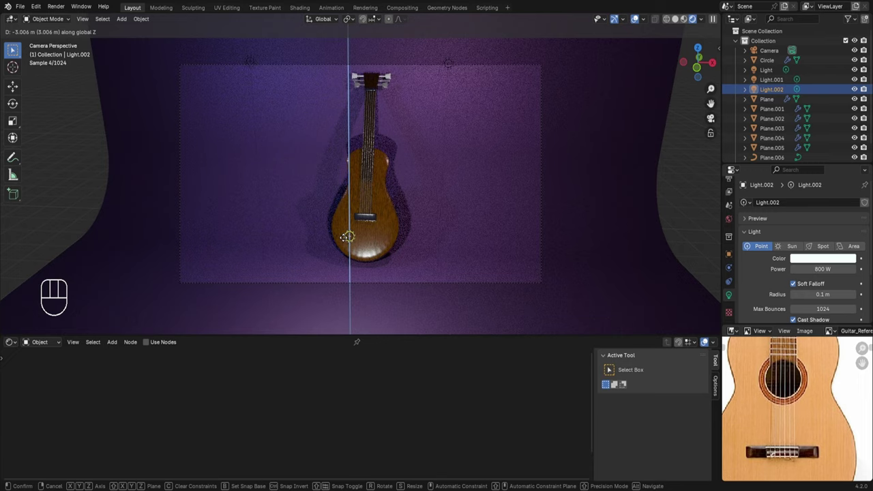
click(348, 236)
click(809, 269)
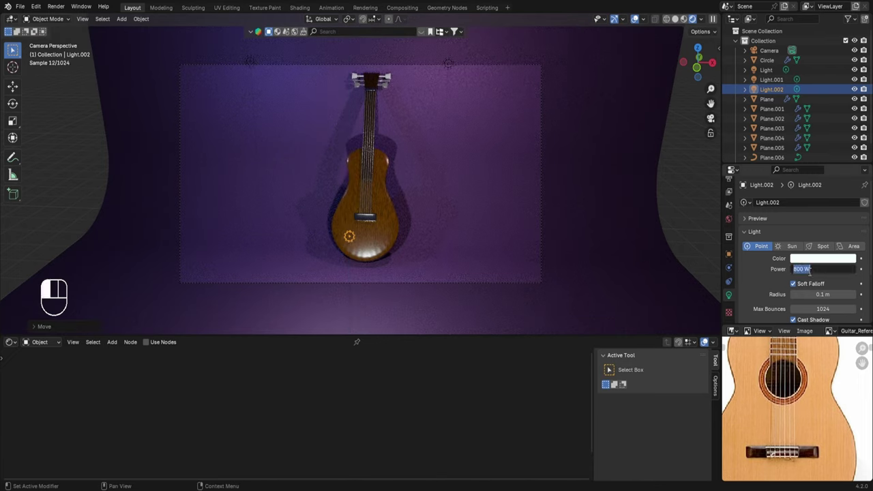
text(1000)
key(Return)
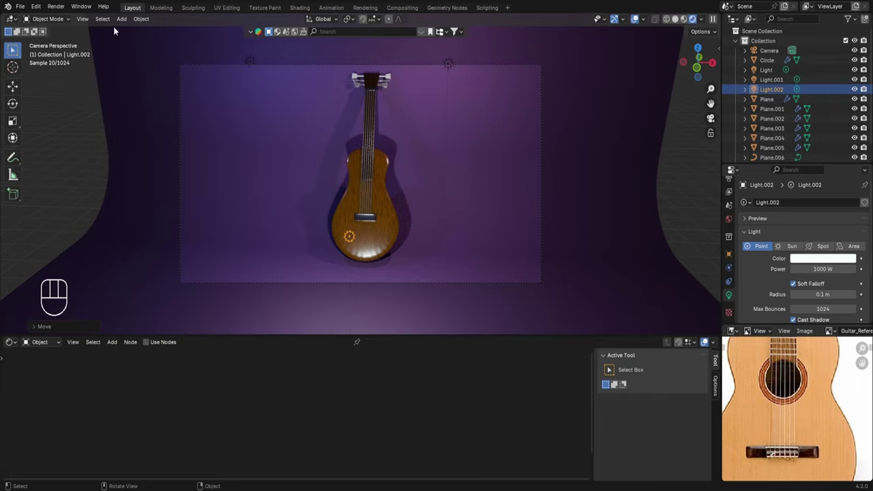
- Render a still image of the scene and zoom out to show the whole frame
click(56, 6)
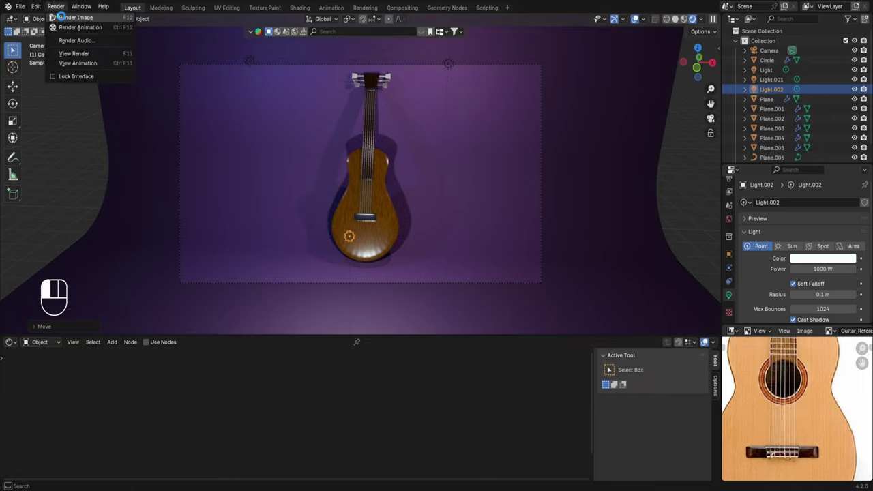
click(63, 19)
scroll(467, 252, down, 4)
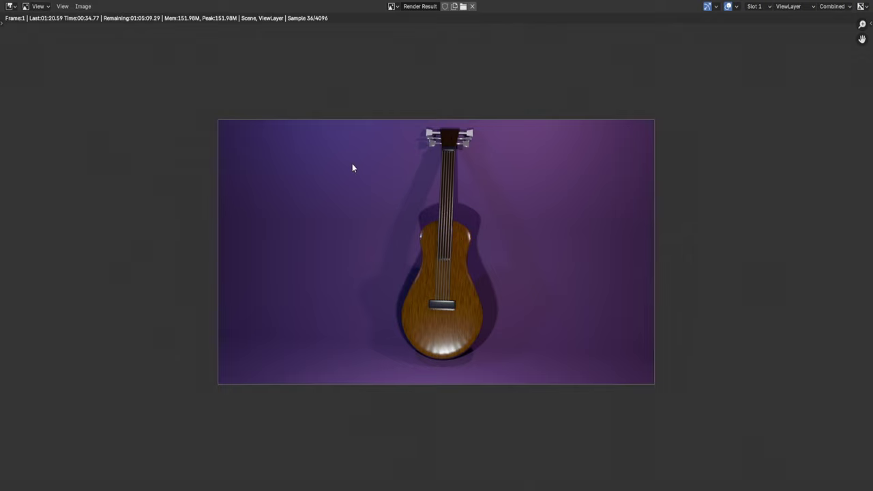
click(80, 6)
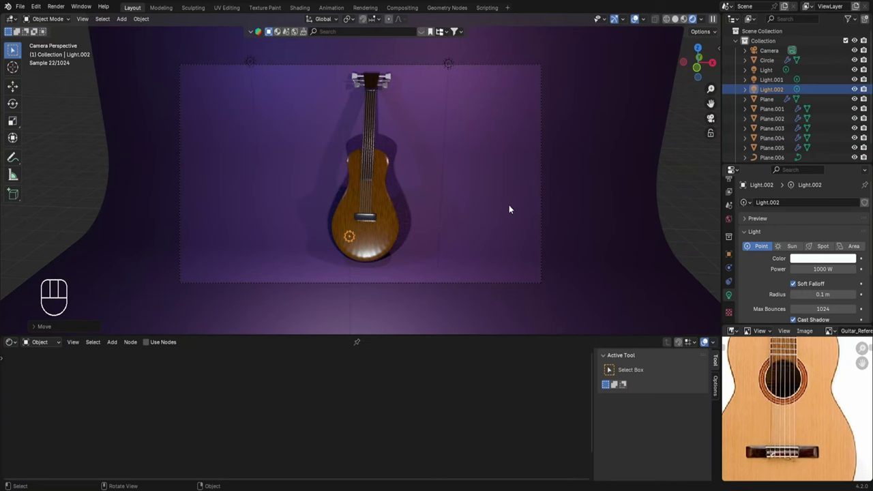
- Examine the guitar scene through the camera, comparing solid and rendered viewport shading
click(676, 19)
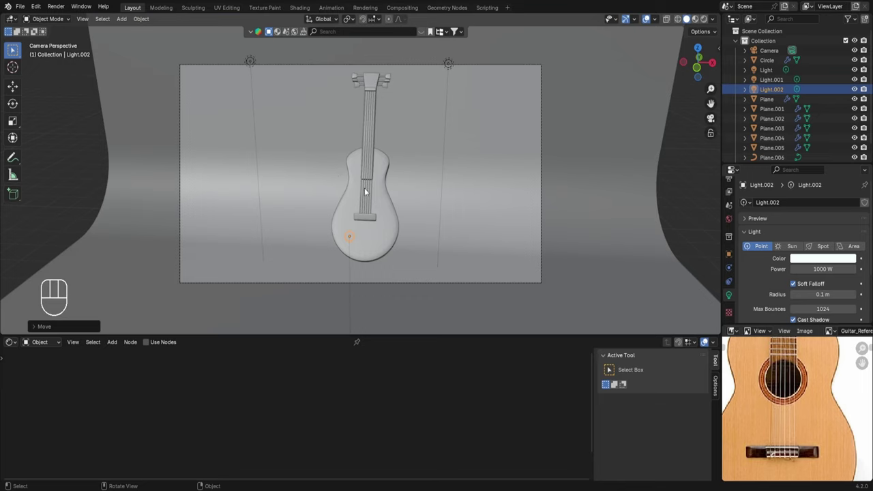
scroll(409, 216, up, 2)
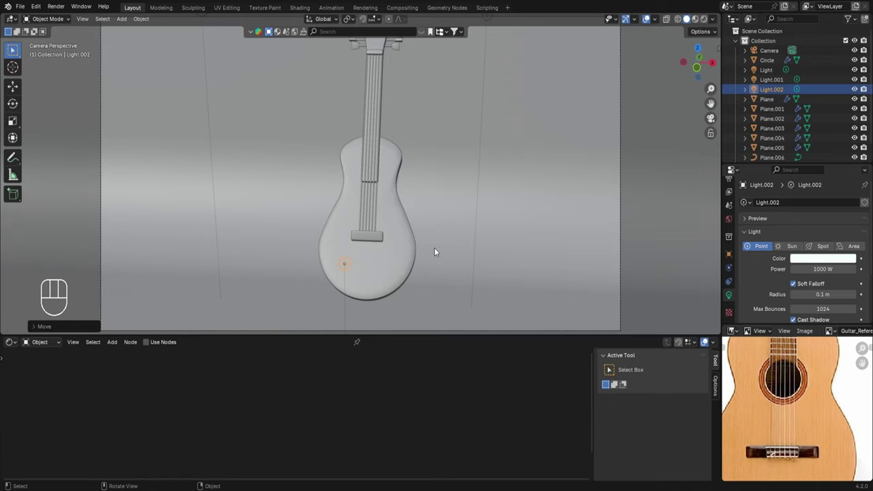
scroll(434, 252, down, 2)
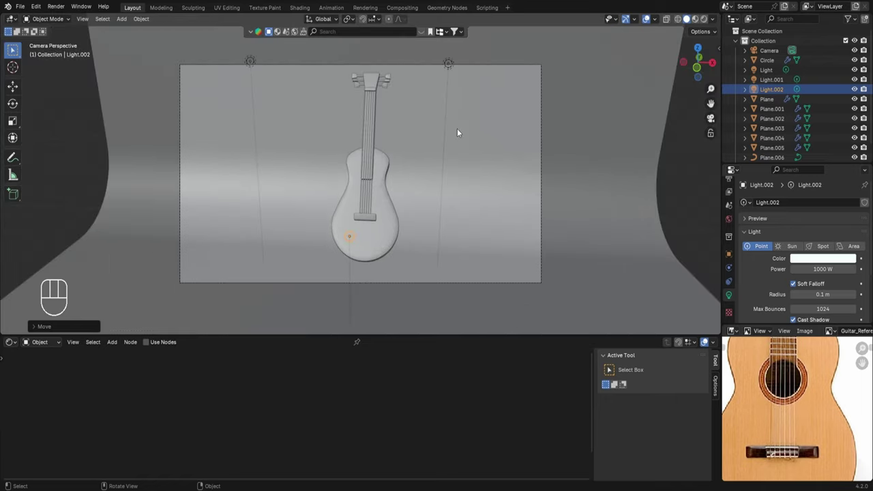
click(704, 19)
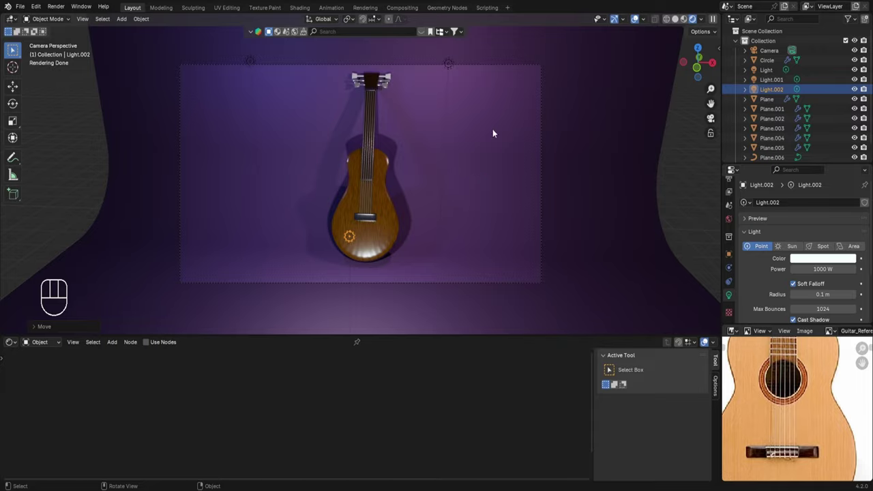
click(674, 20)
scroll(440, 189, up, 2)
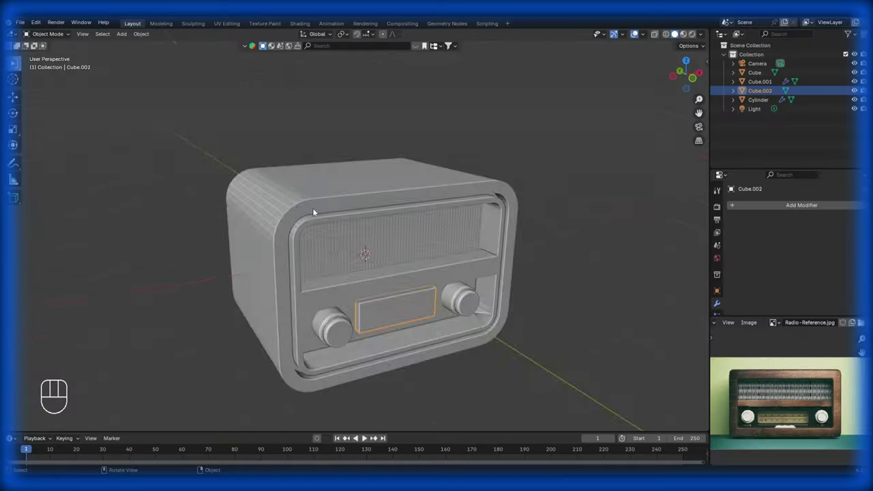
- Deselect the front dial panel and place the 3D cursor on the top surface of the radio case
middle_drag(312, 208, 278, 191)
scroll(393, 277, up, 2)
key(shift)
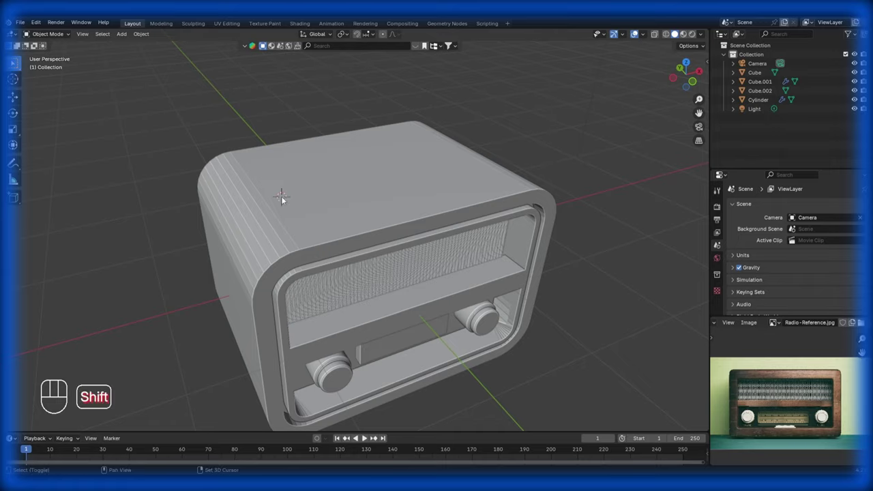